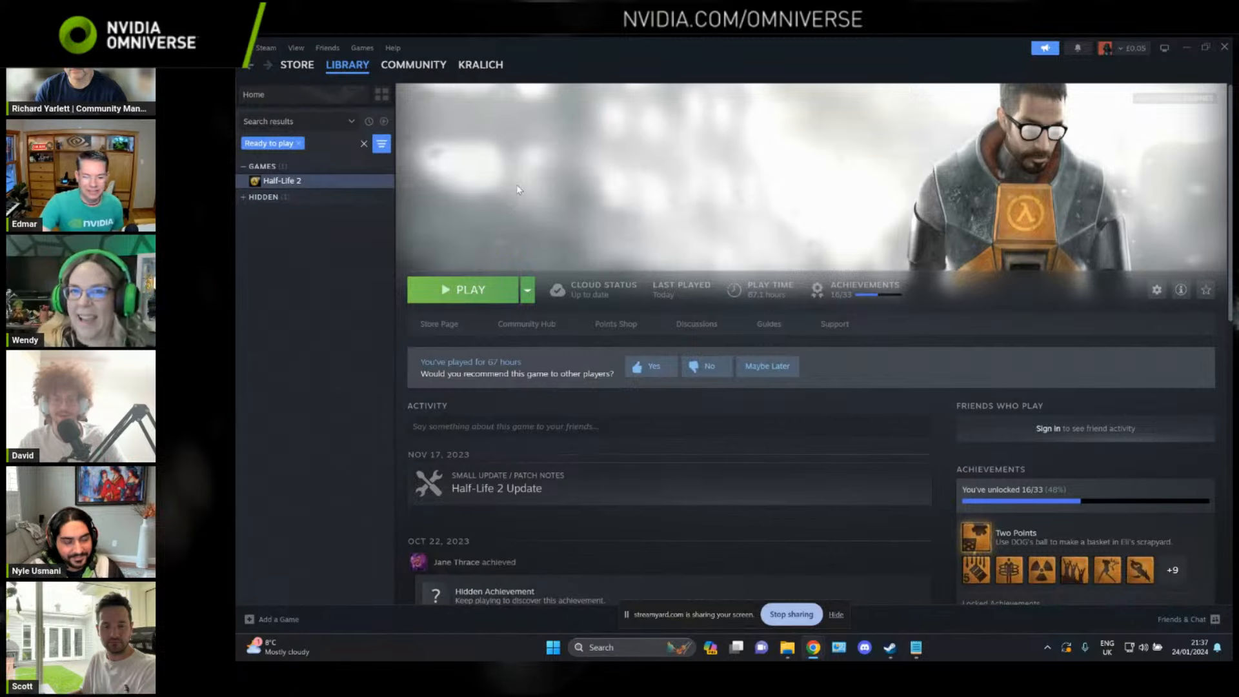
Step: Launch Half-Life 2 and load the d1_town_01 sample map with a console command
left_click(465, 294)
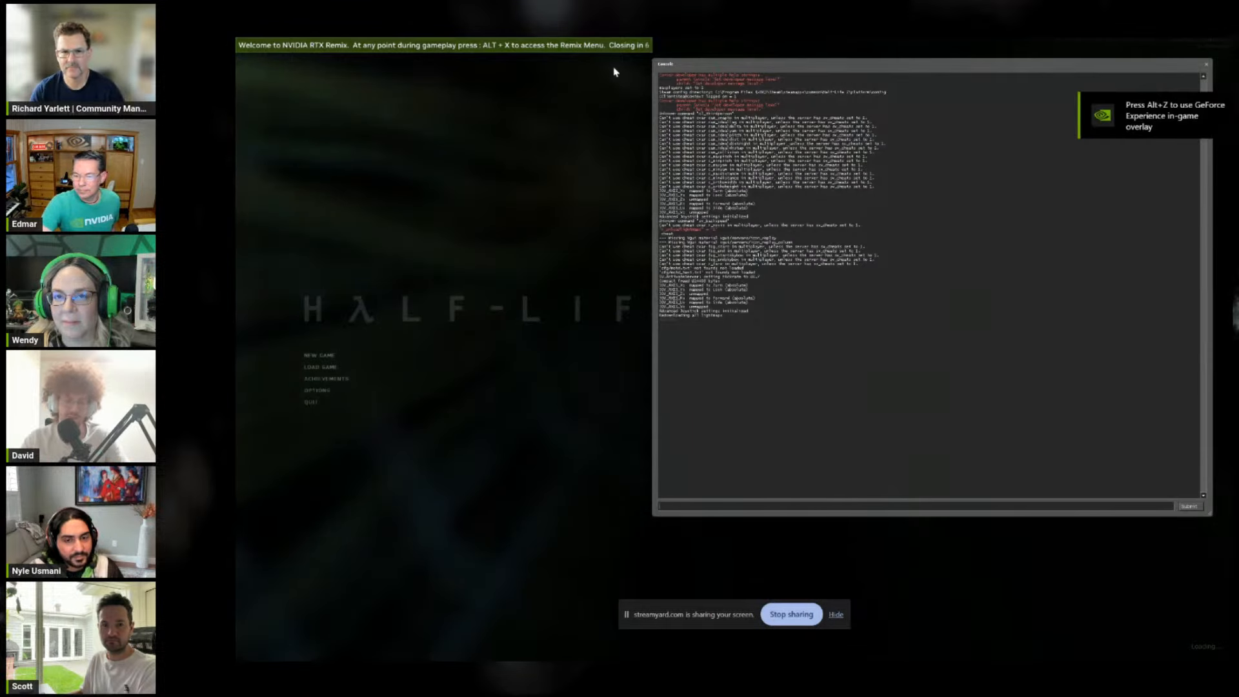
type("map")
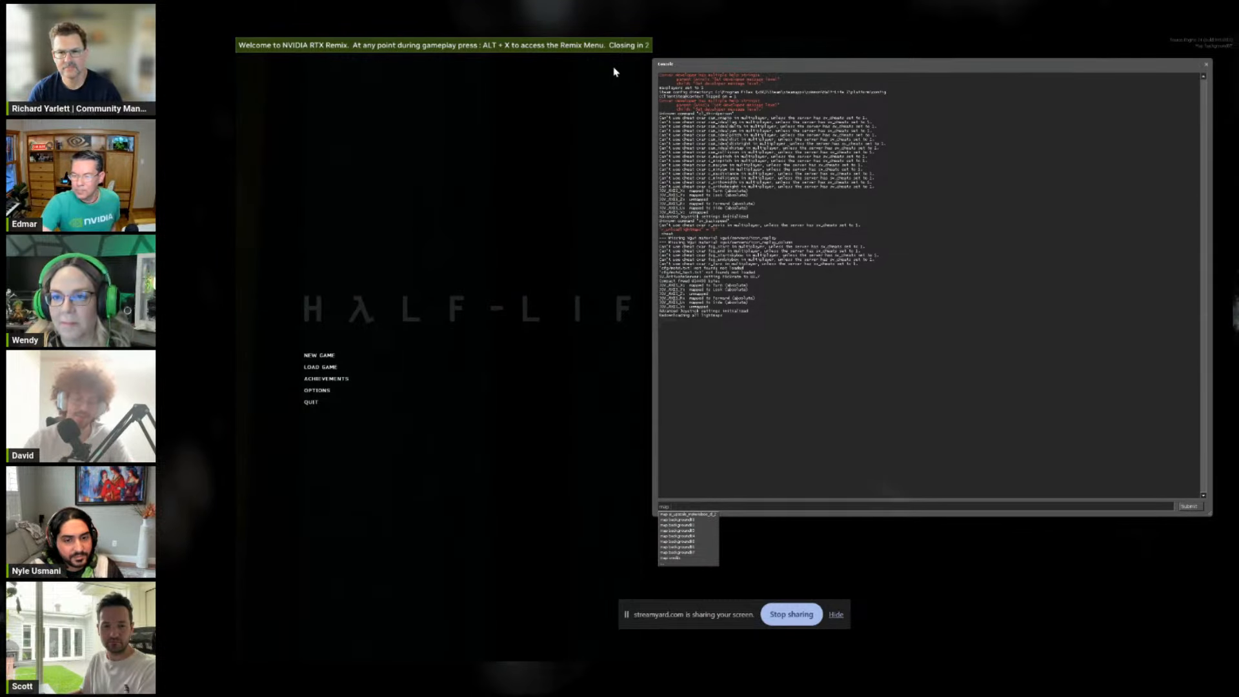
type(" d1_town")
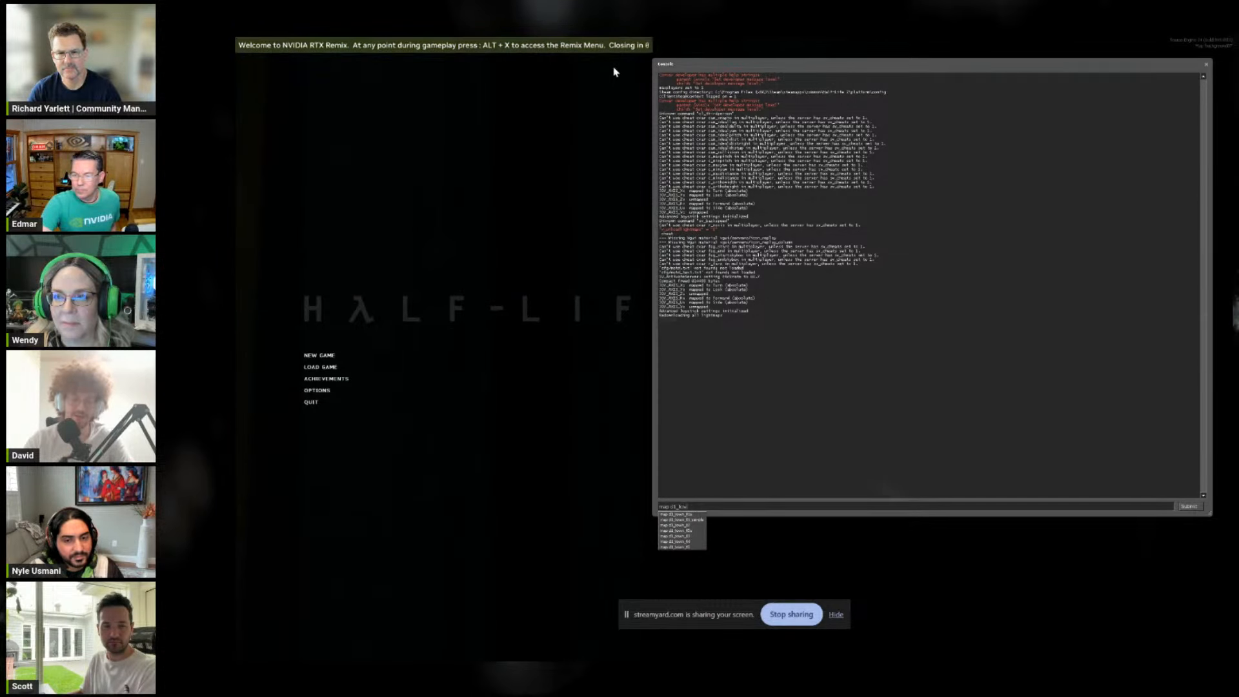
type("_01_sample")
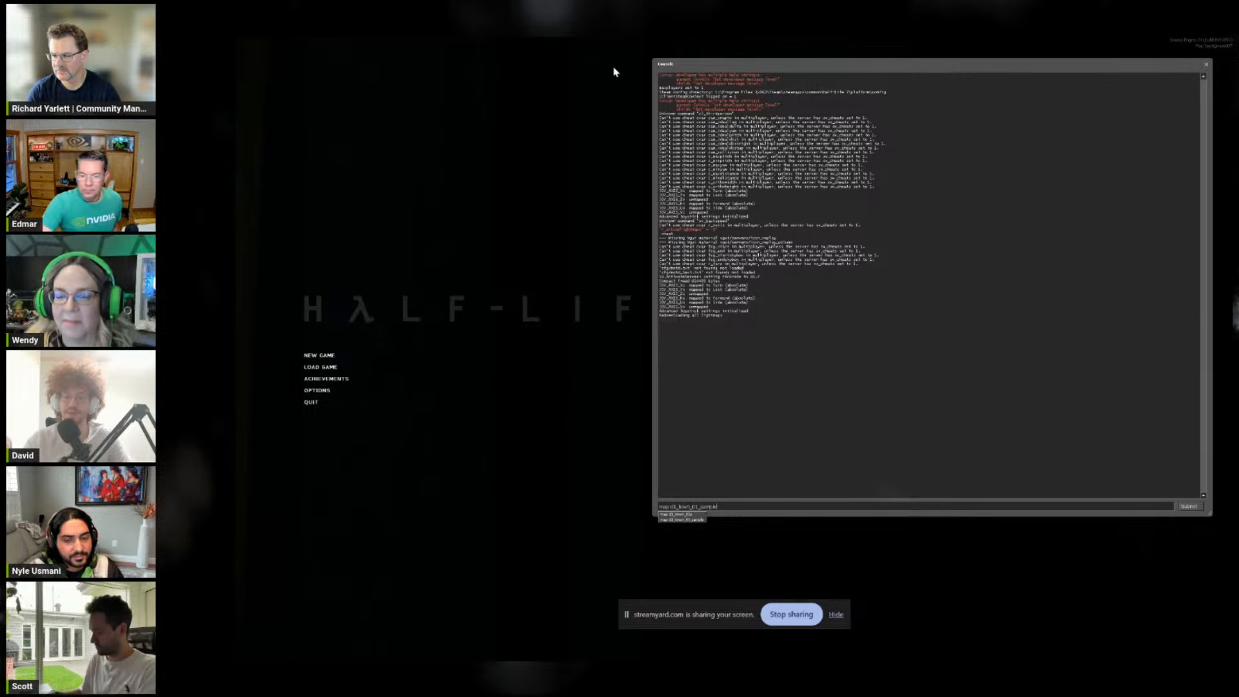
key("Return")
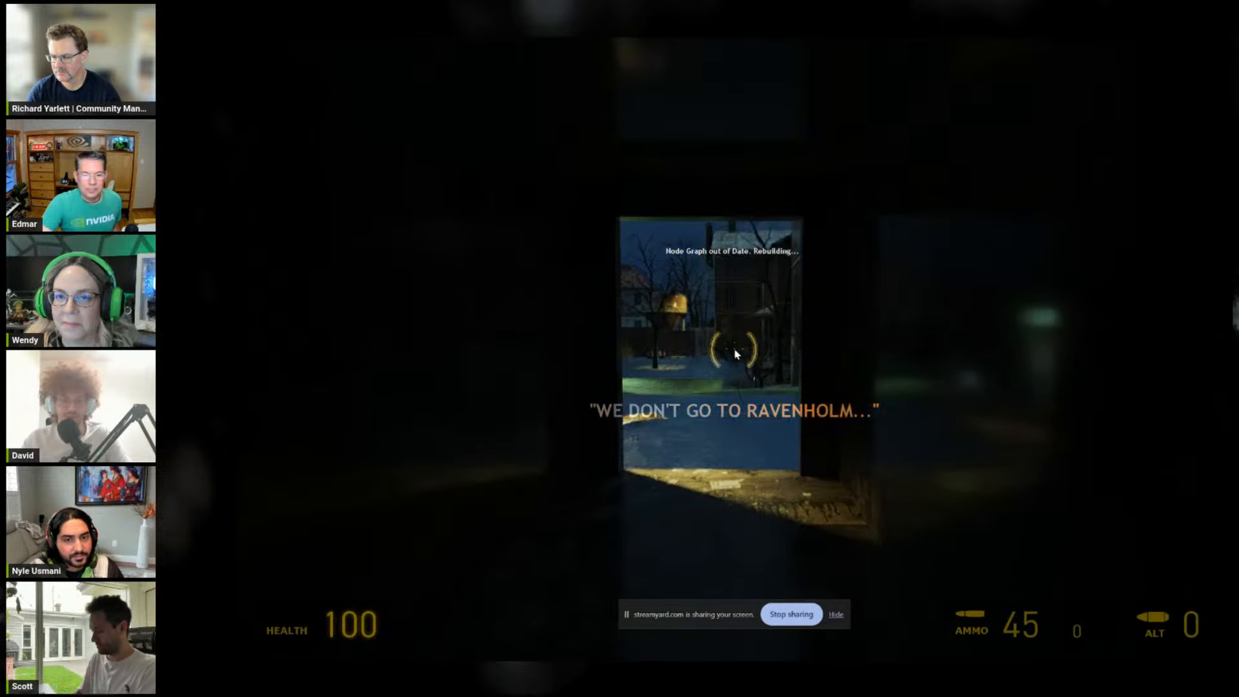
Step: Walk into the Ravenholm yard and examine the texture categories in RTX Remix's game setup, closing the overlay when finished
key("w")
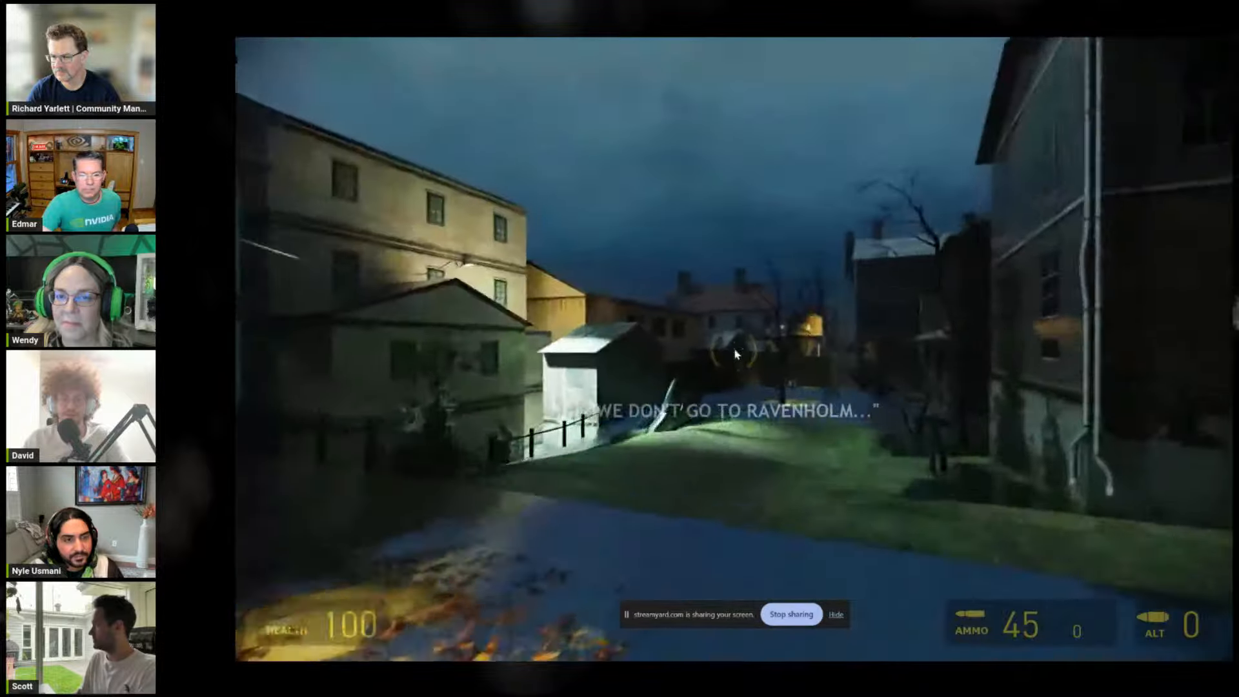
key("w")
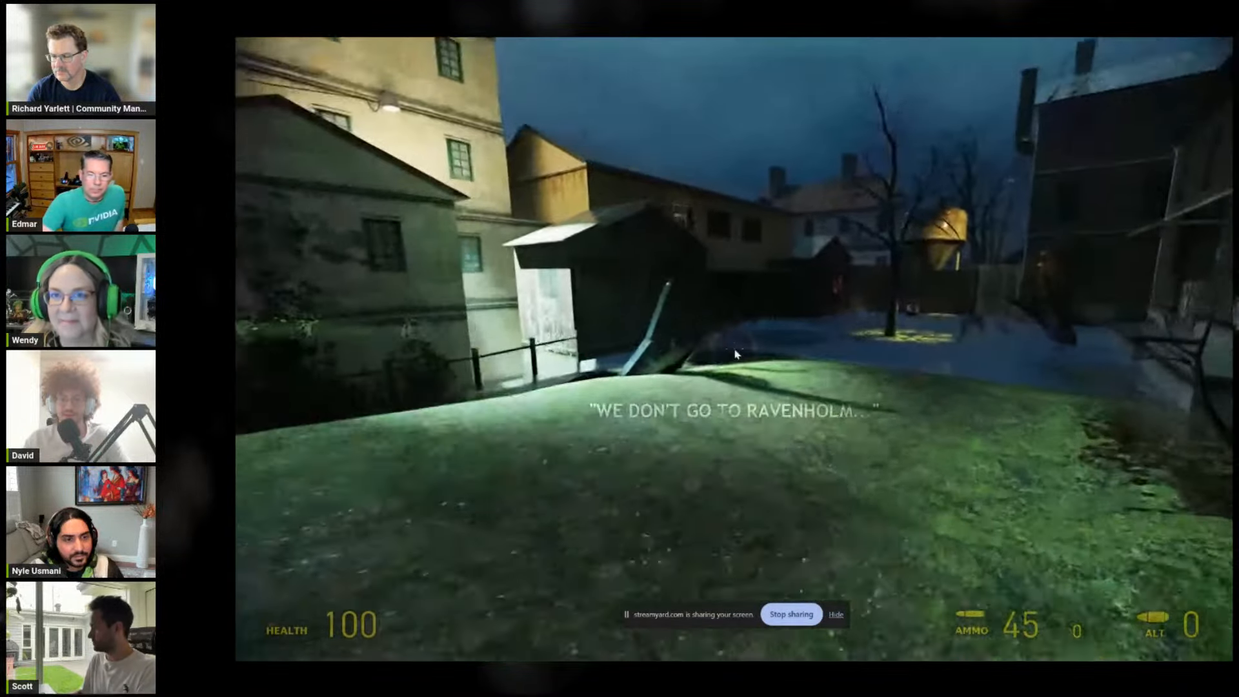
key("w")
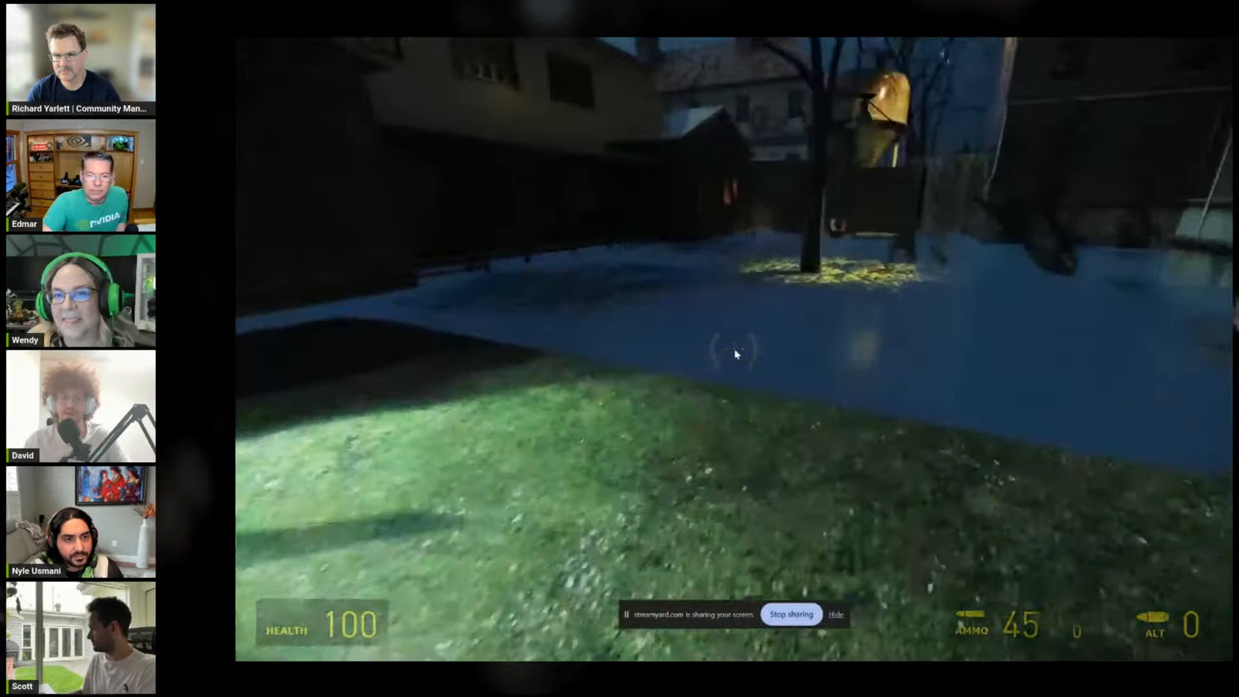
key("alt+x")
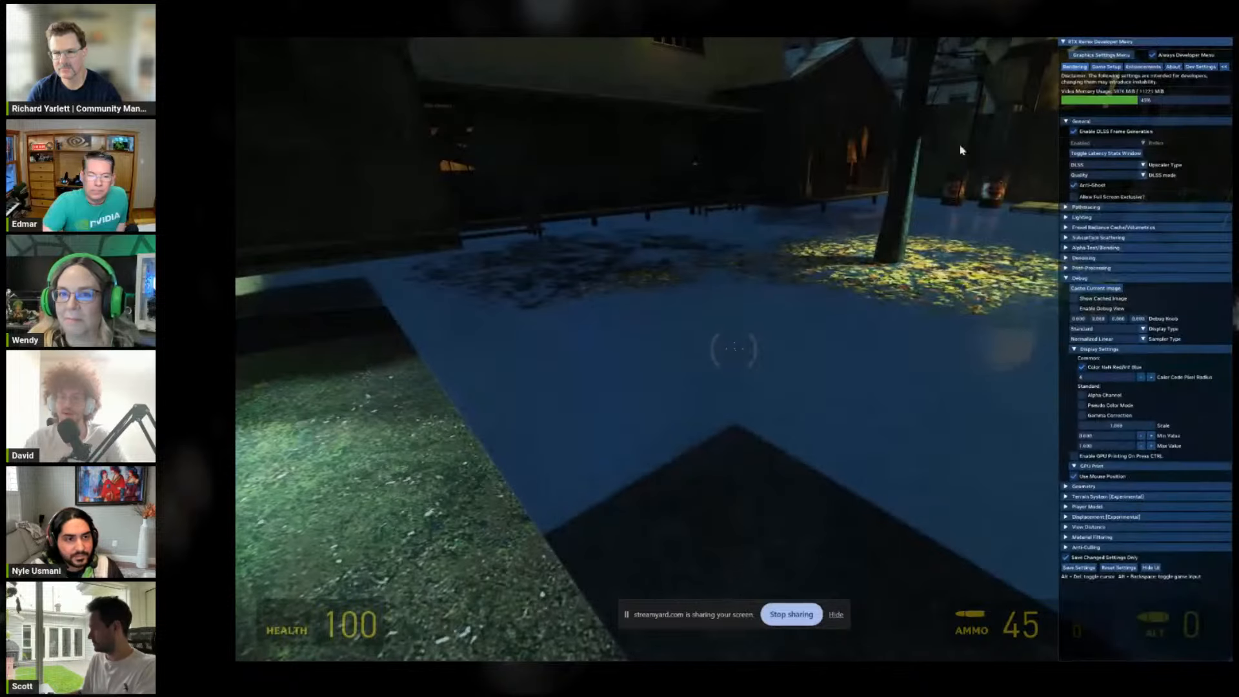
left_click(1134, 67)
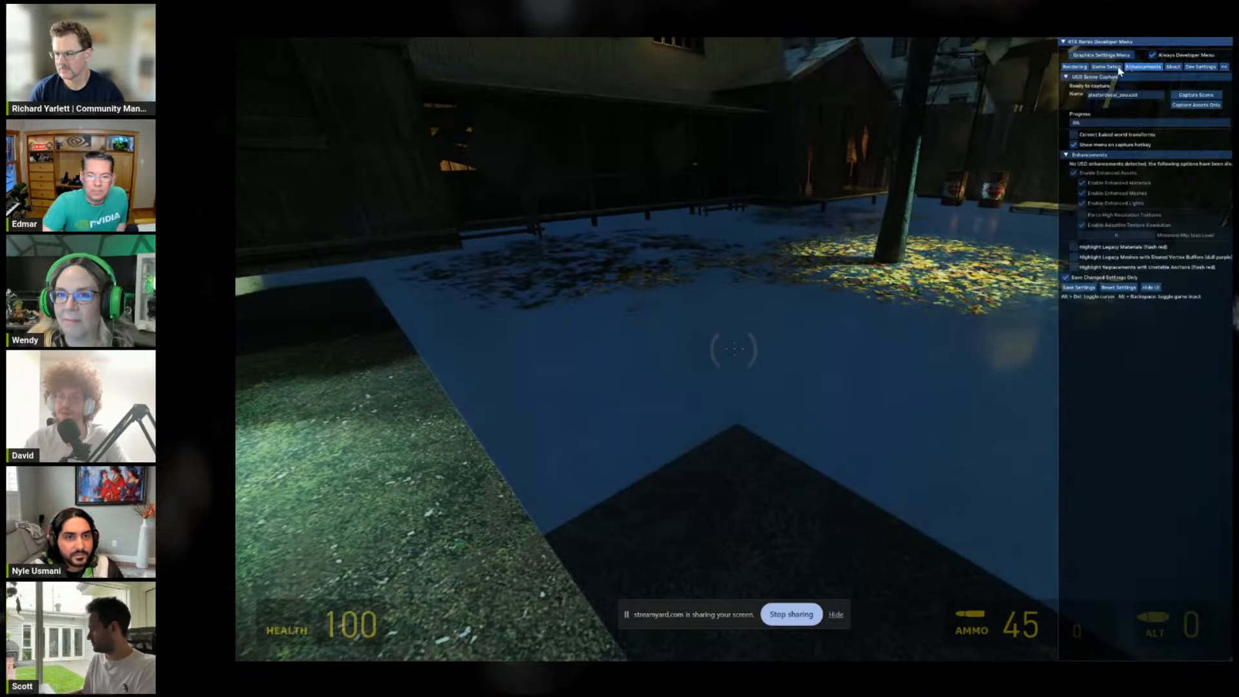
left_click(1106, 67)
left_click(1125, 89)
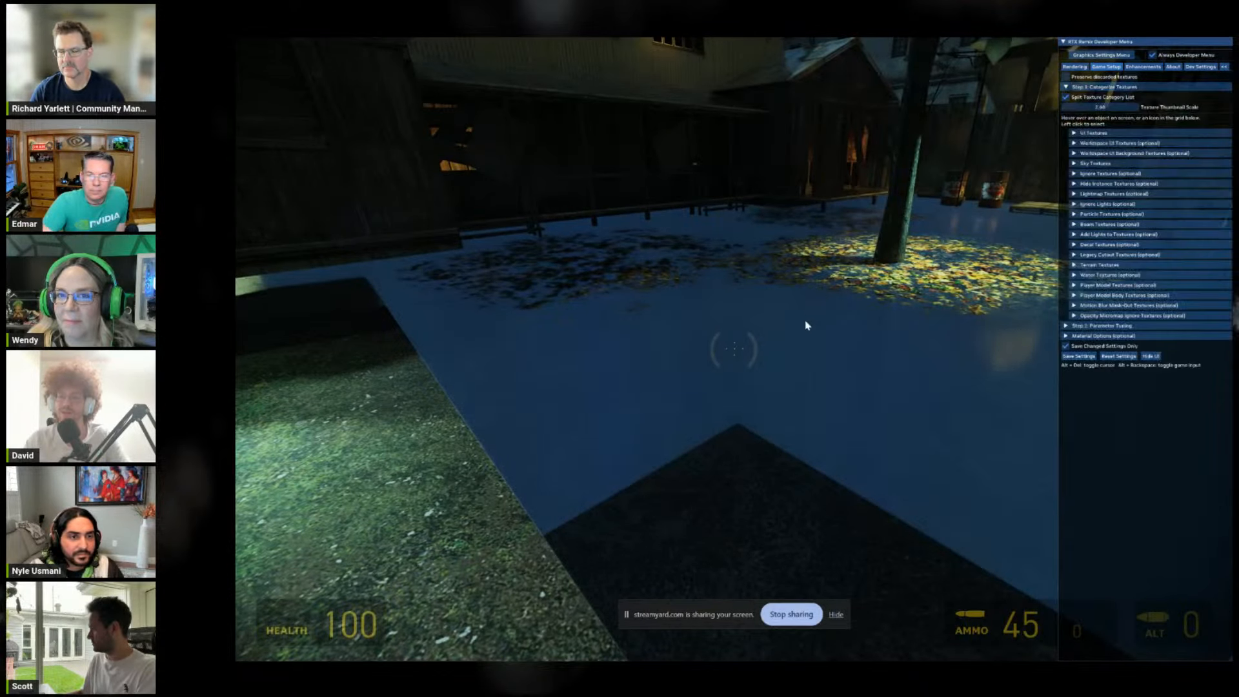
left_click(1151, 357)
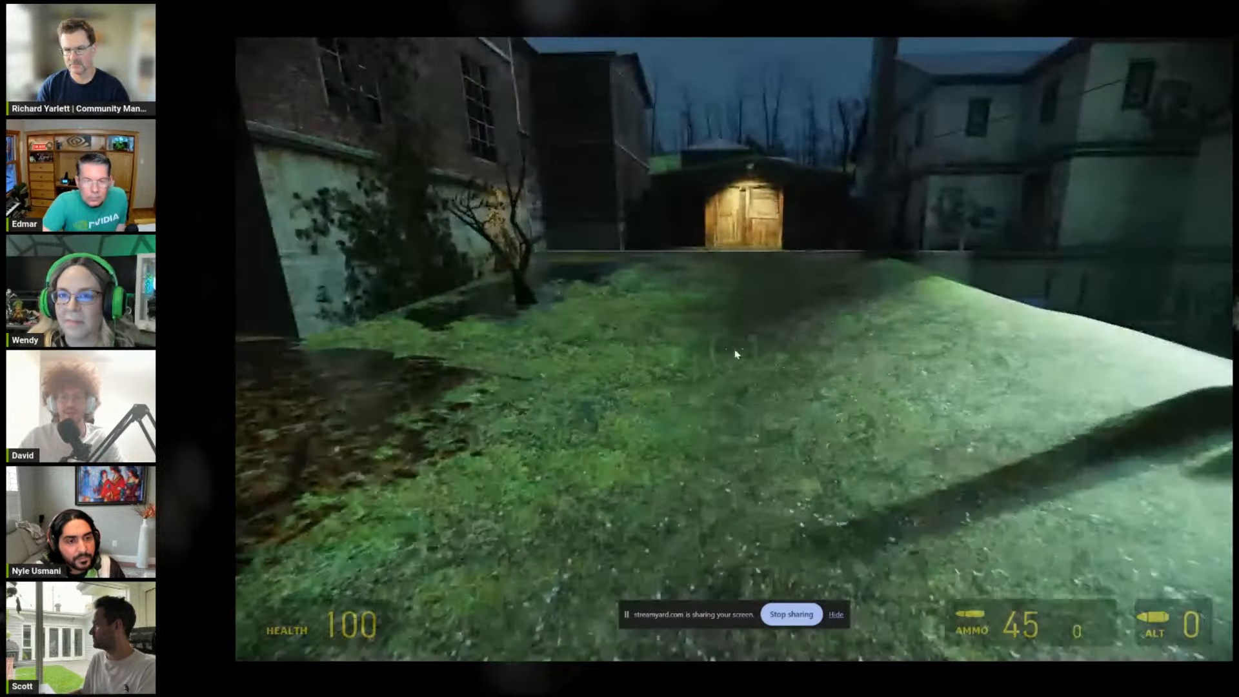
Step: Explore the grassy yard, then return to the fallen Ravenholm sign and frame the street with the sign in the foreground
key("w")
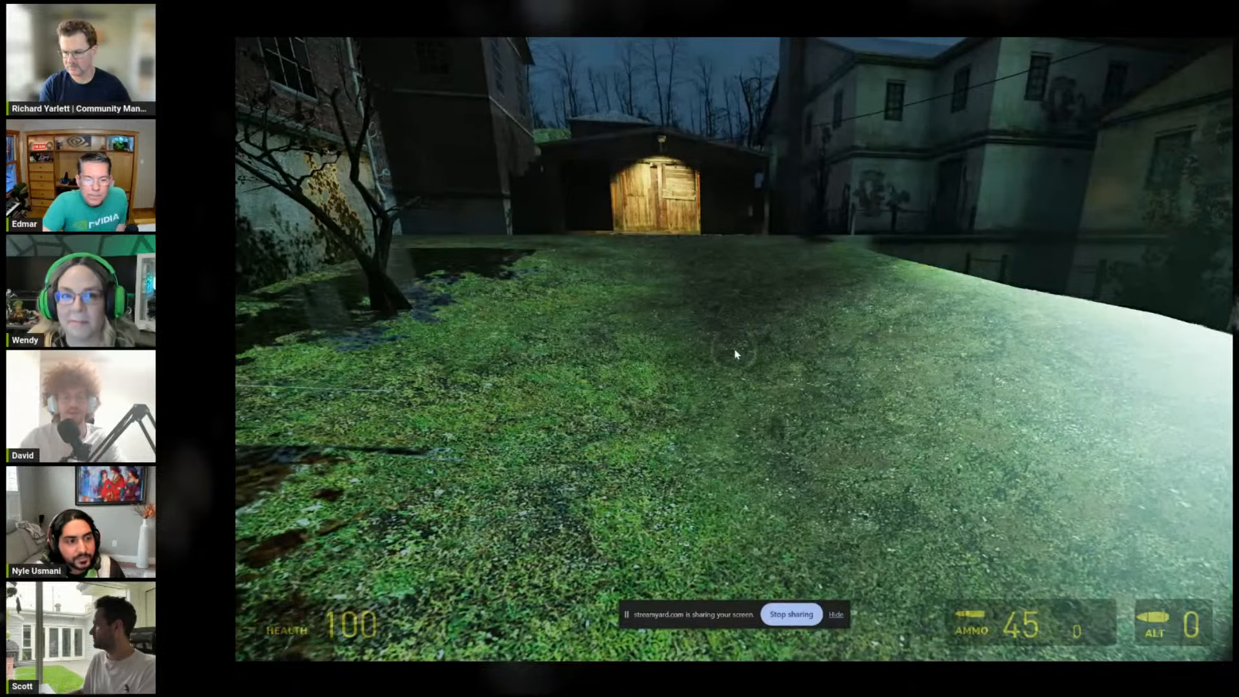
key("w")
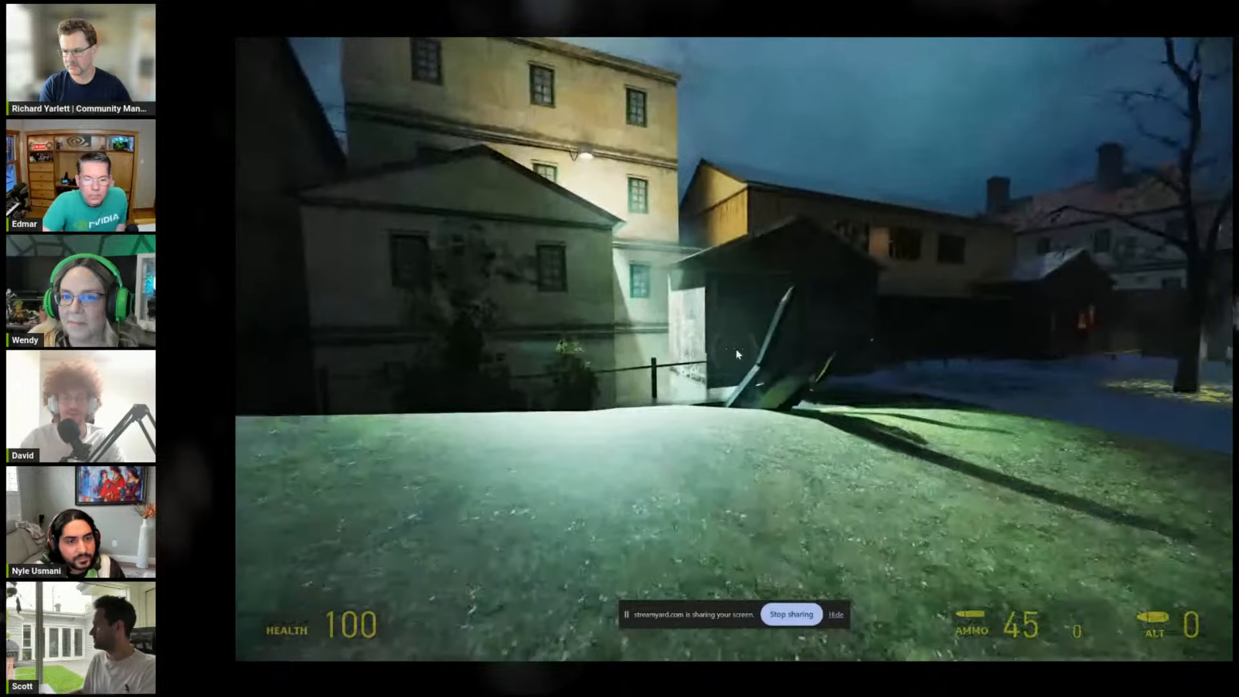
key("a")
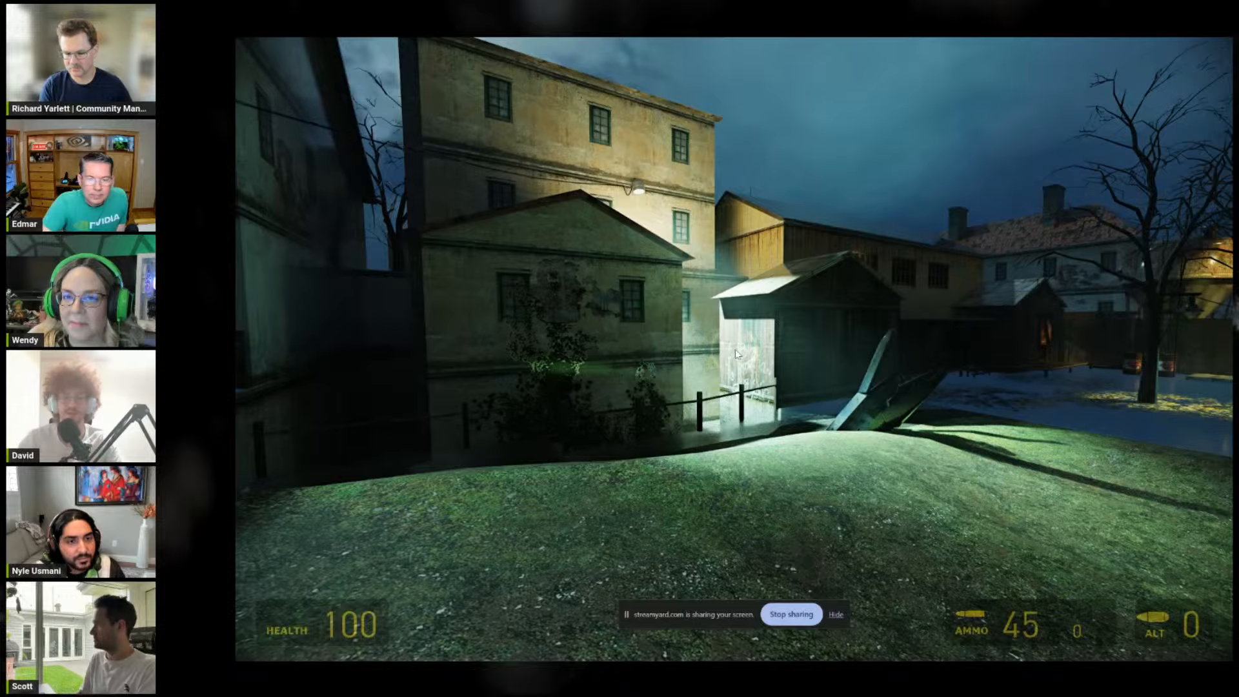
key("s")
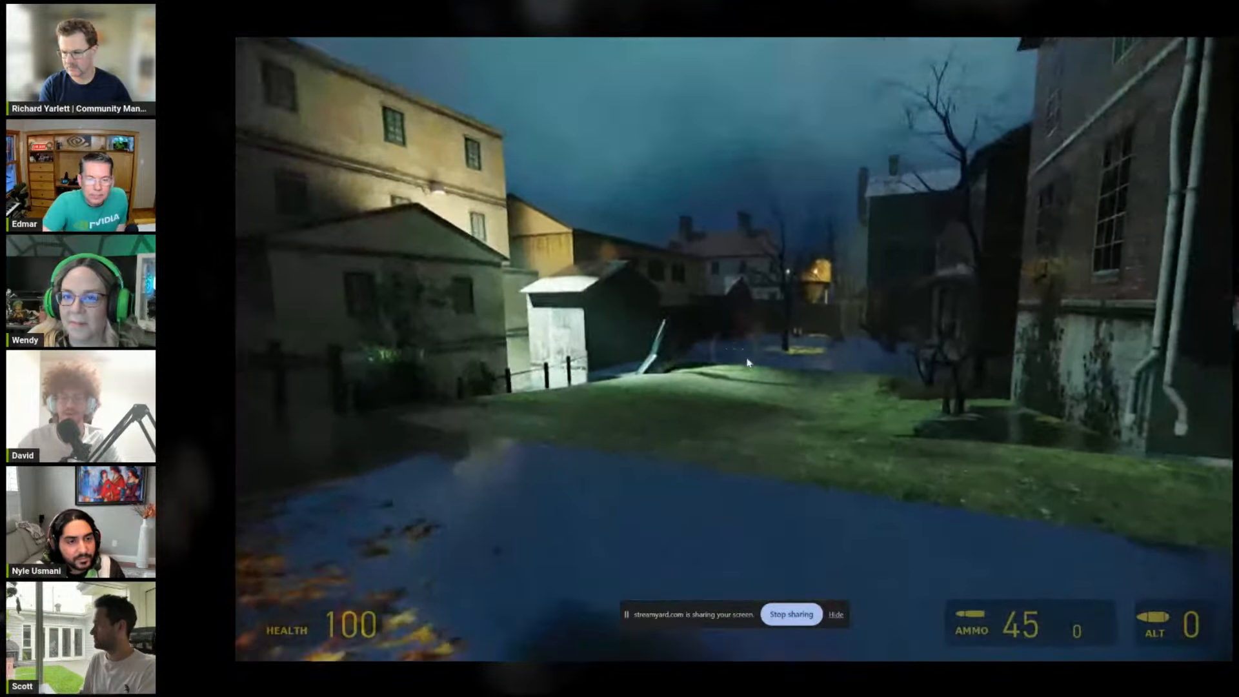
key("w")
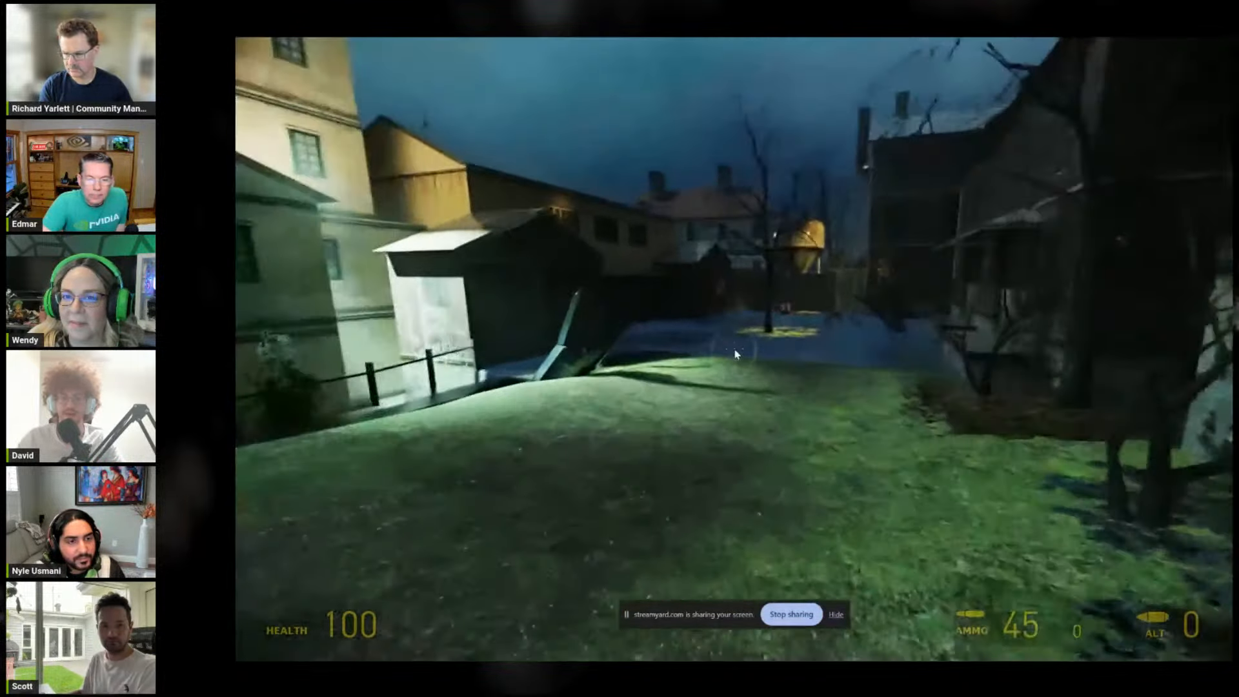
key("w")
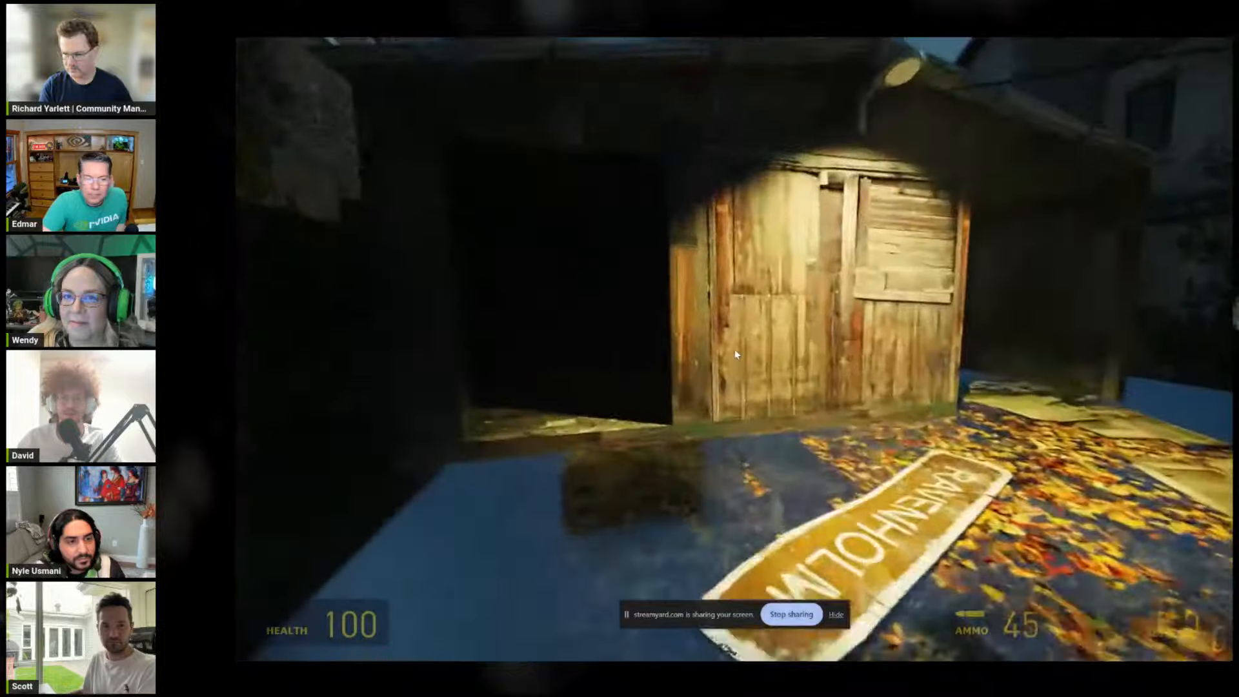
key("w")
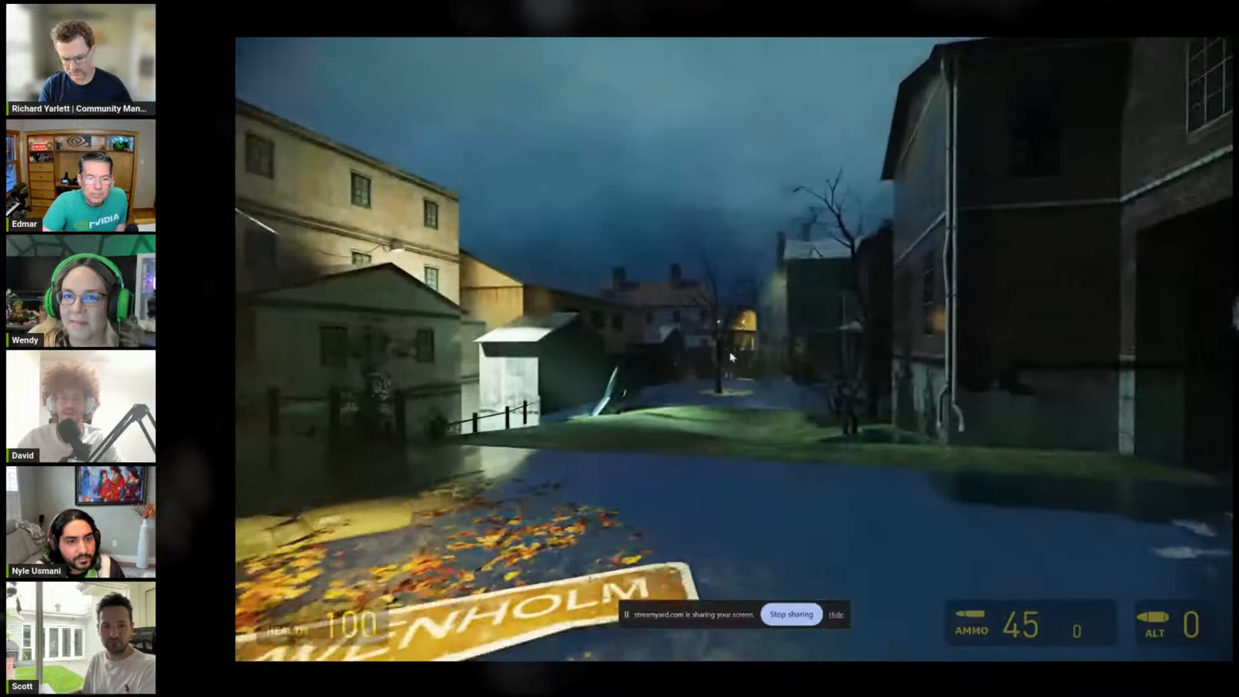
key("s")
Step: Capture the current scene as a USD named d1_town_01_opening and dismiss the RTX Remix overlay
key("alt+x")
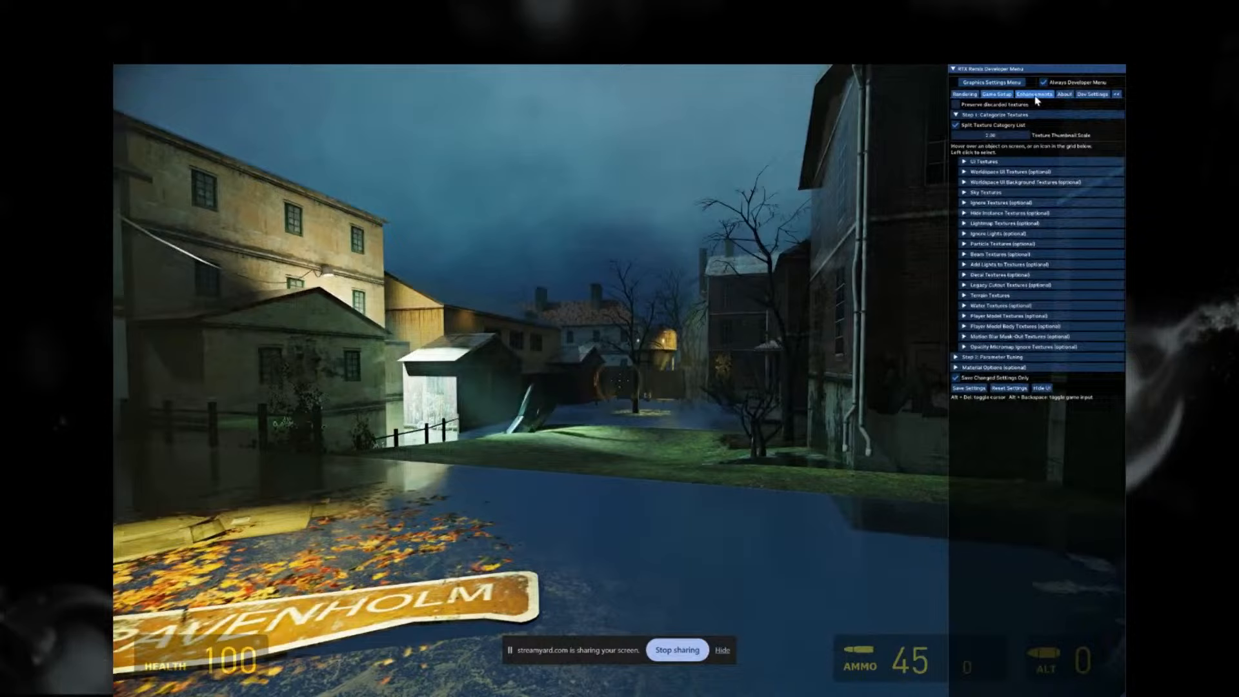
left_click(1143, 66)
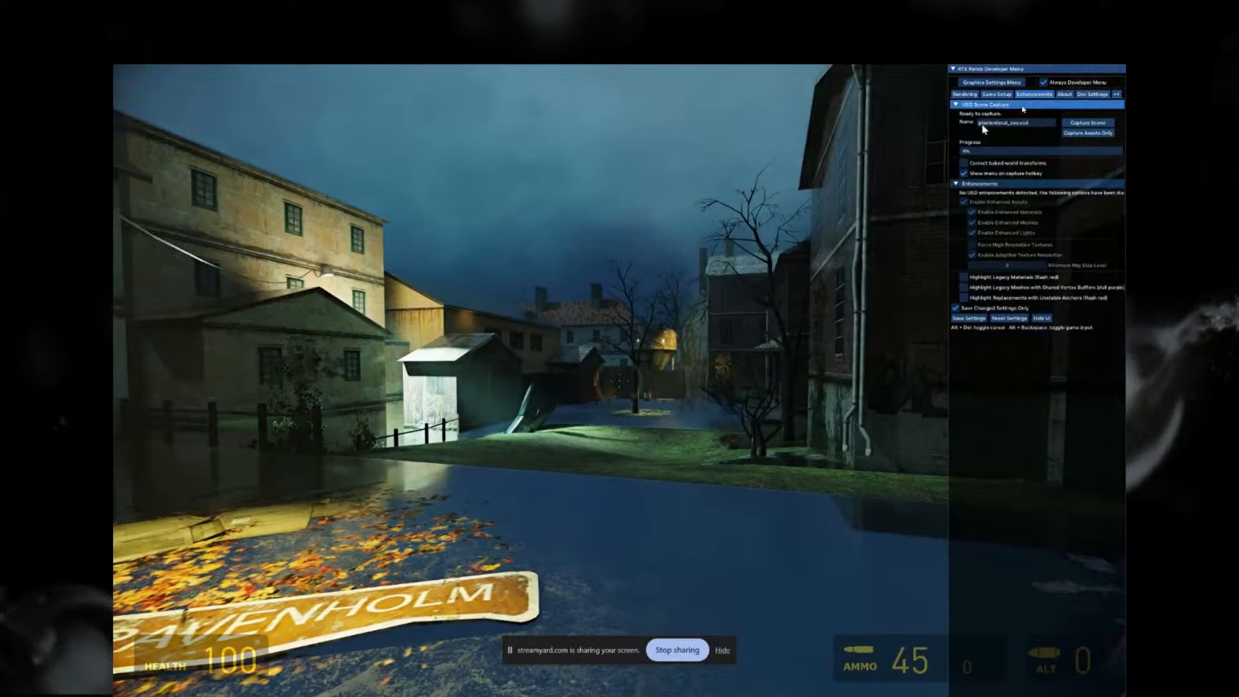
left_click(1031, 122)
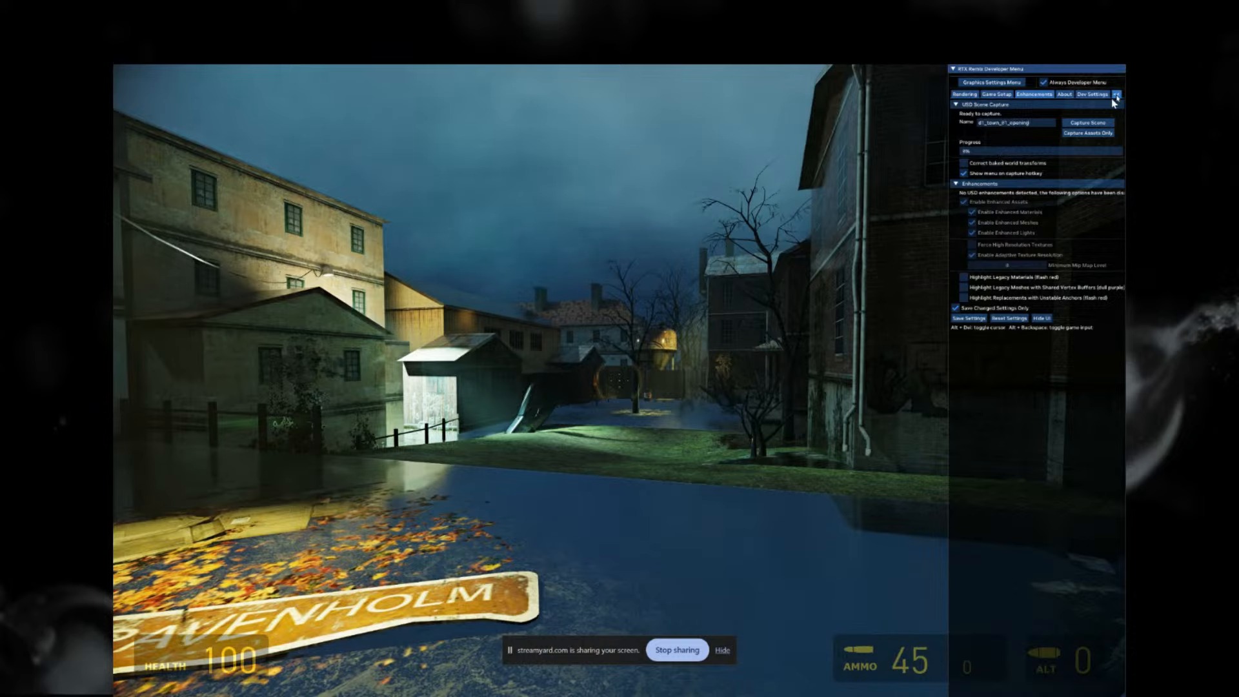
left_click(1085, 122)
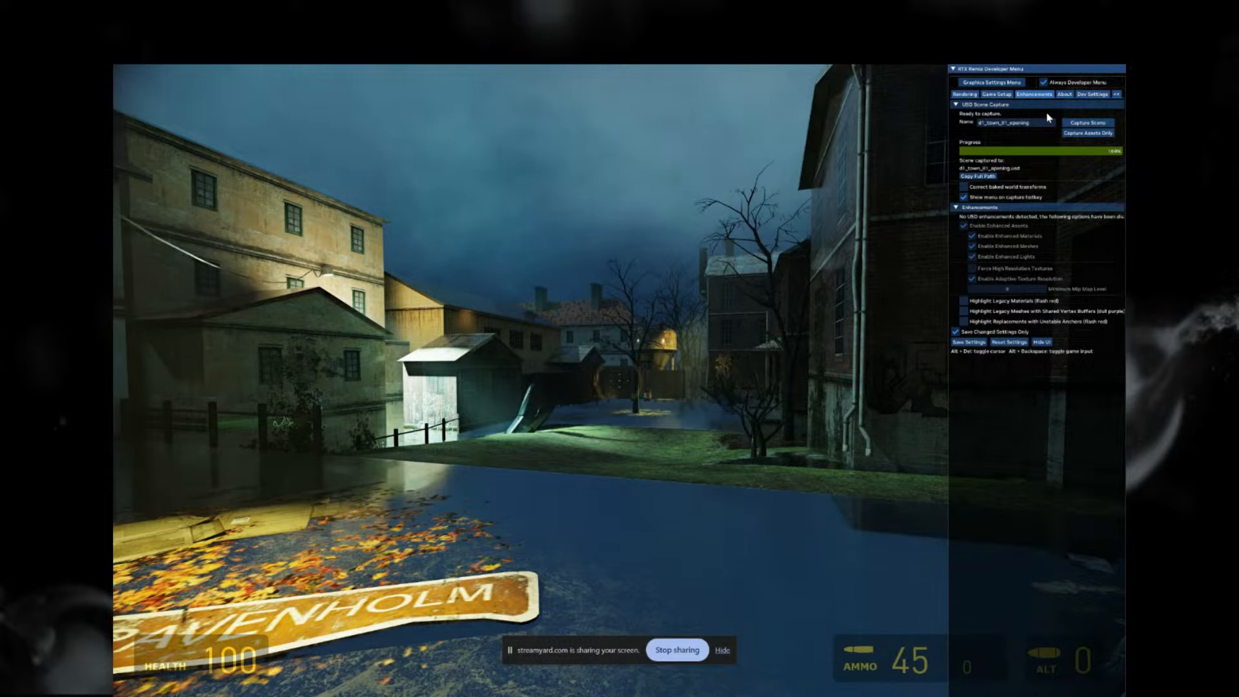
key("alt+x")
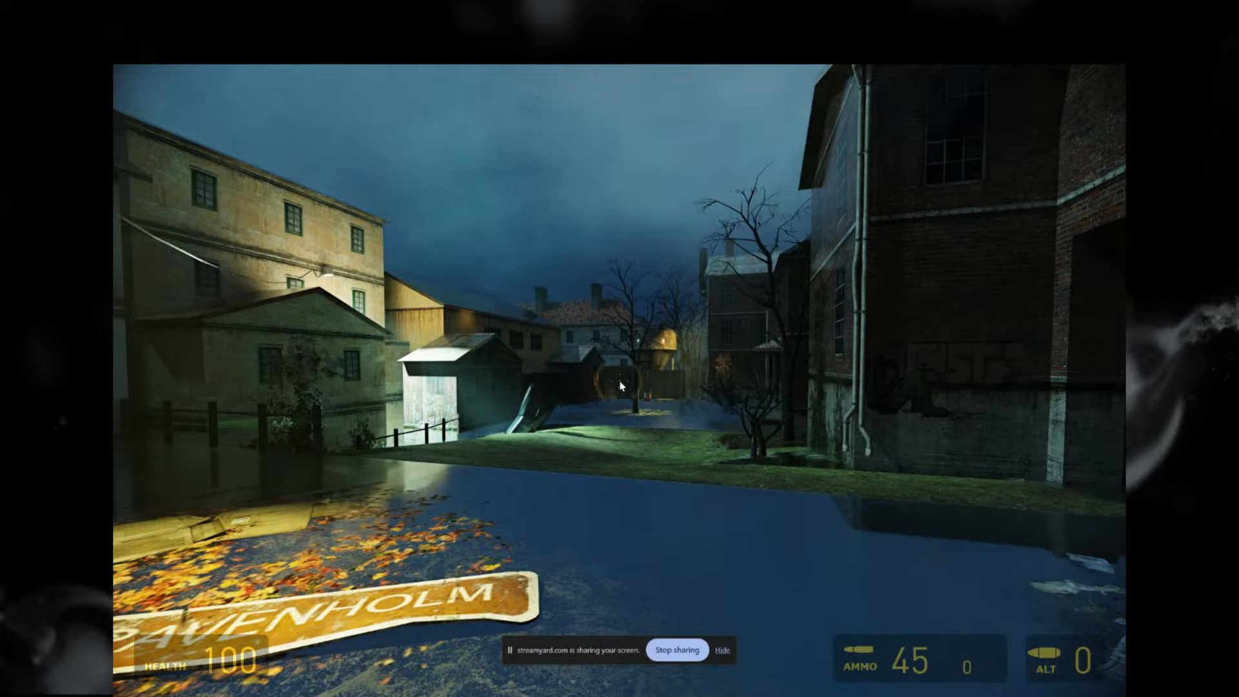
Step: Quit Half-Life 2 and minimize the Steam window to get back to the desktop
key("grave")
left_click(192, 459)
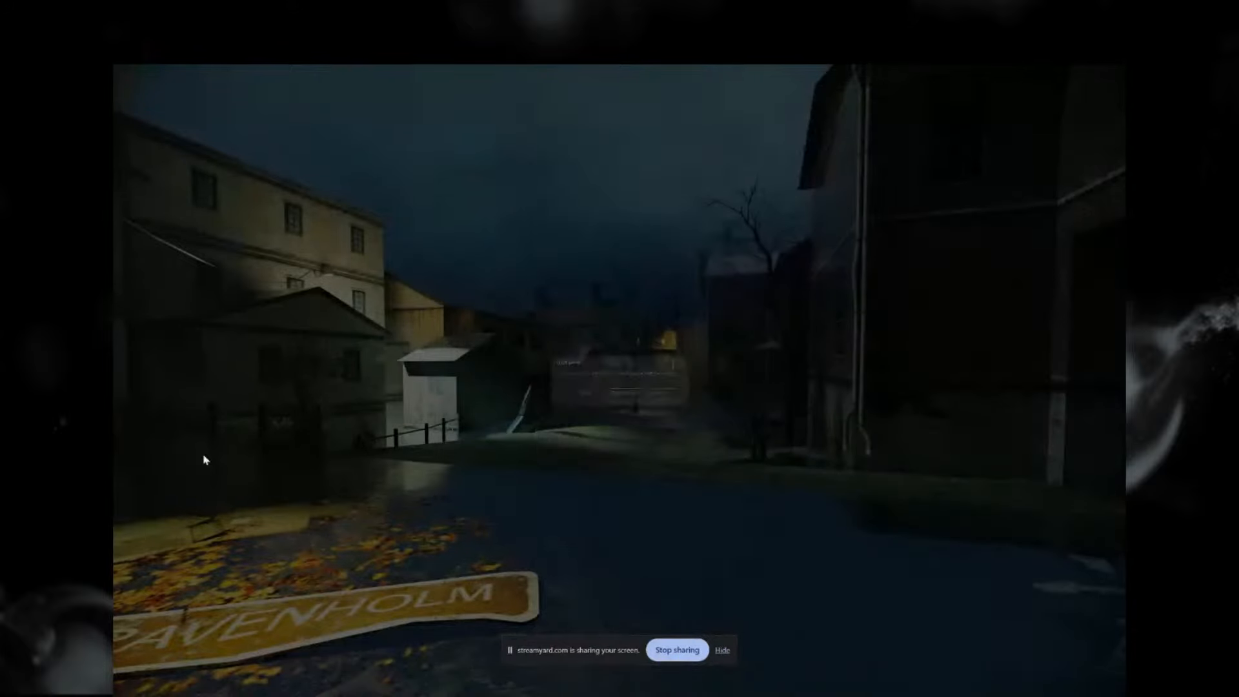
left_click(639, 392)
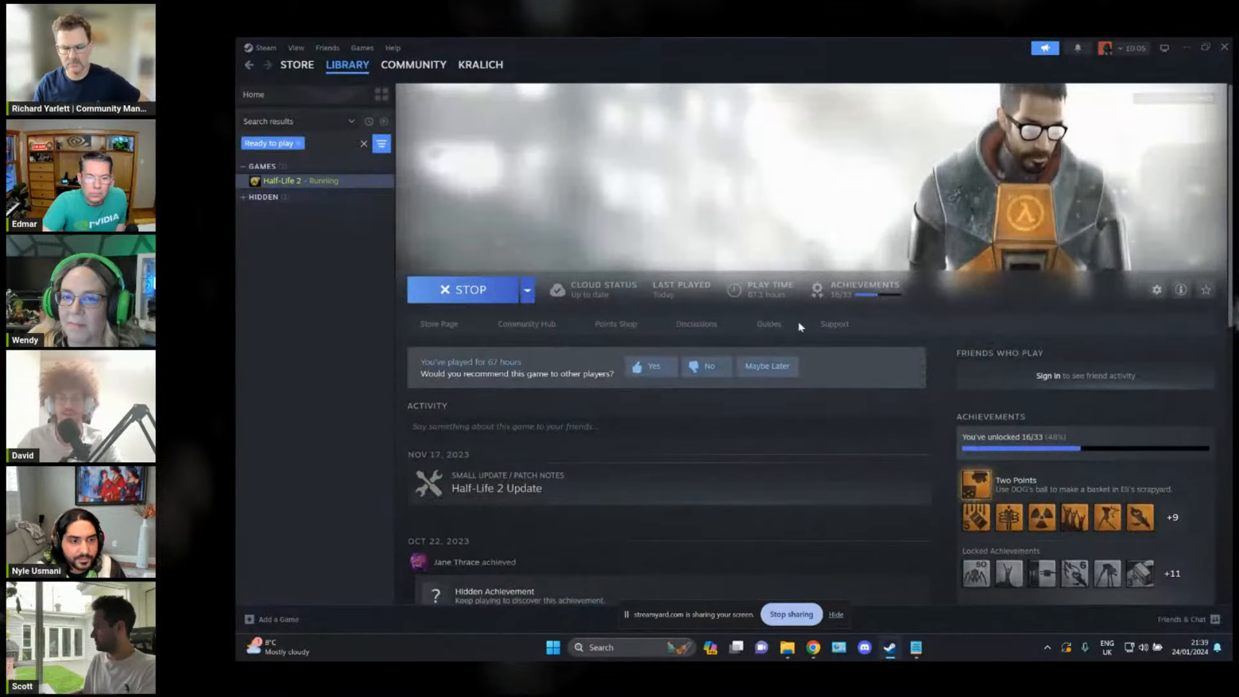
left_click(1187, 51)
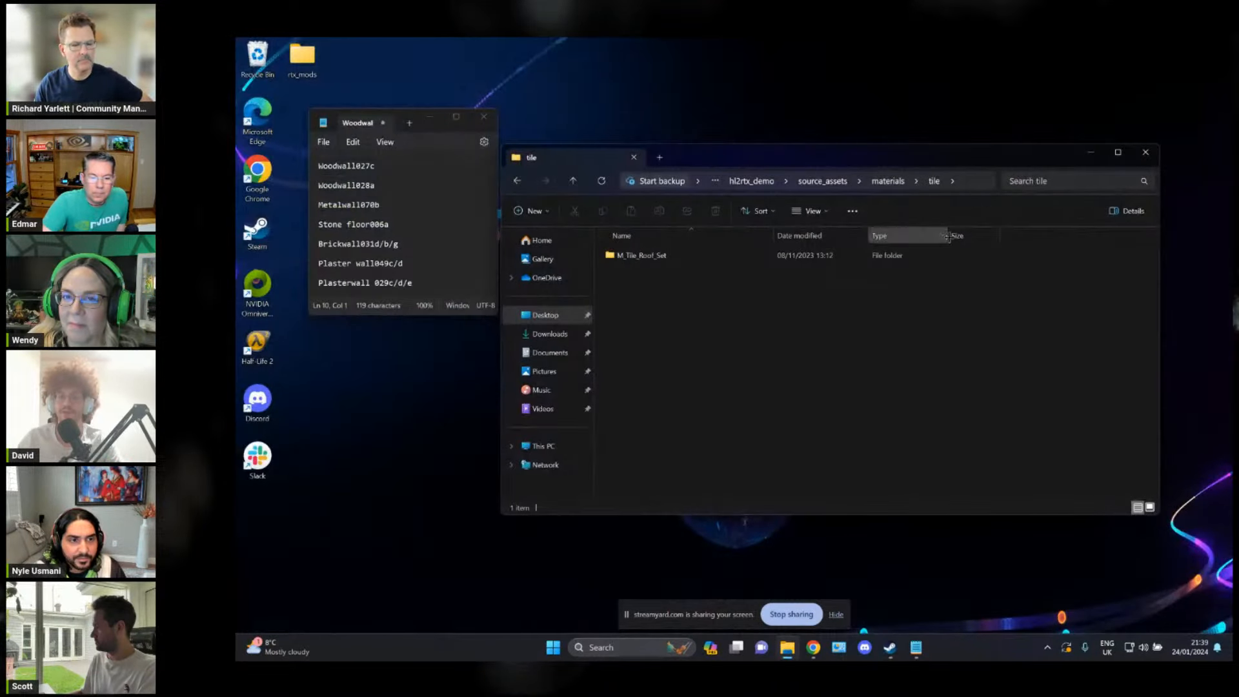
Step: Launch RTX Remix 2024.1.1 from the Omniverse Launcher and begin creating a new mod project in the project wizard
left_click(1047, 647)
left_click(1036, 613)
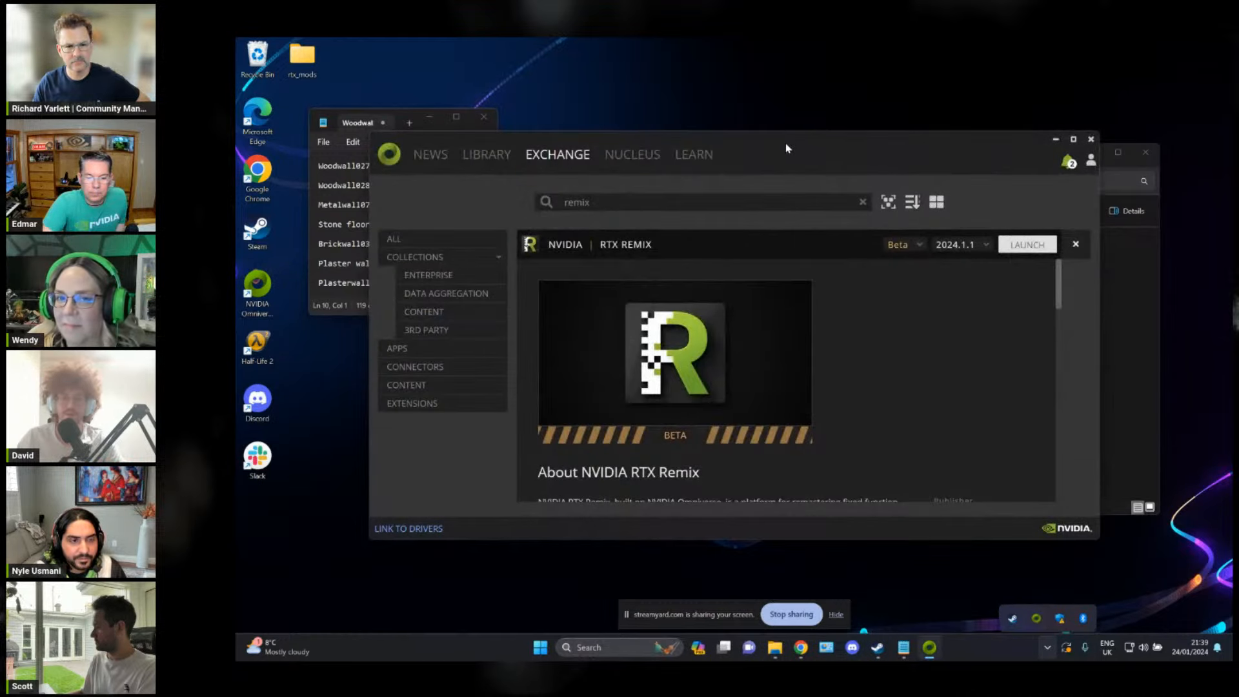
left_click_drag(783, 144, 847, 140)
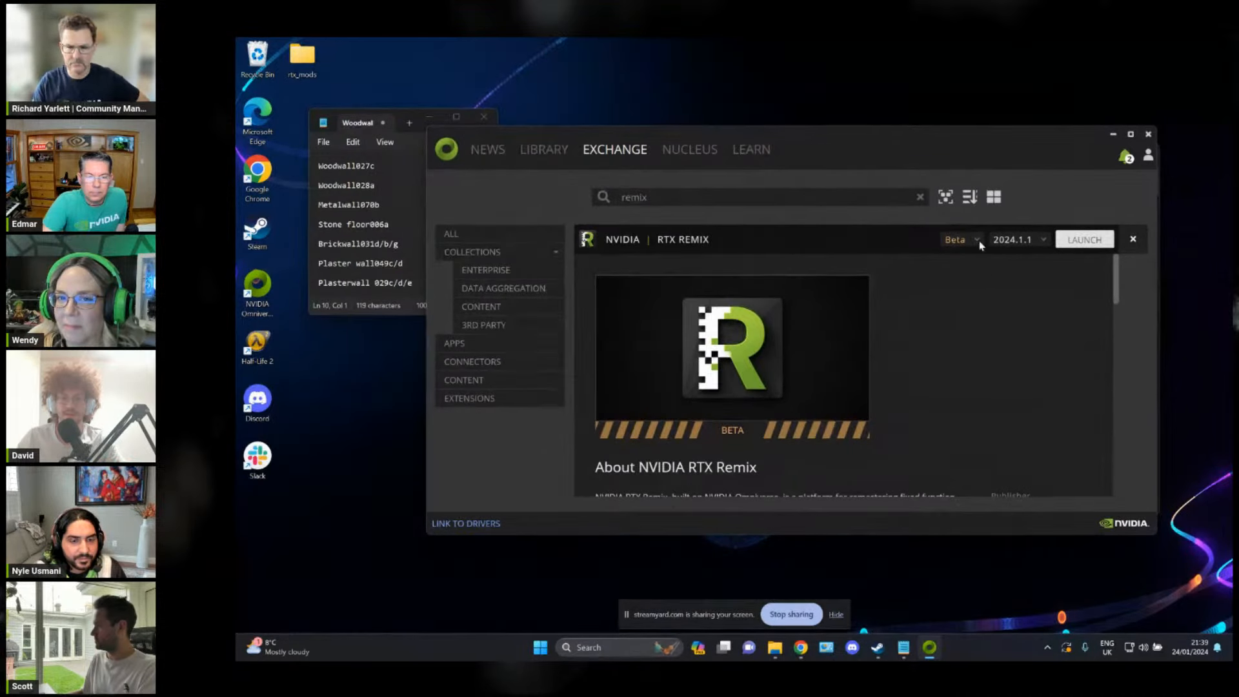
left_click(1084, 239)
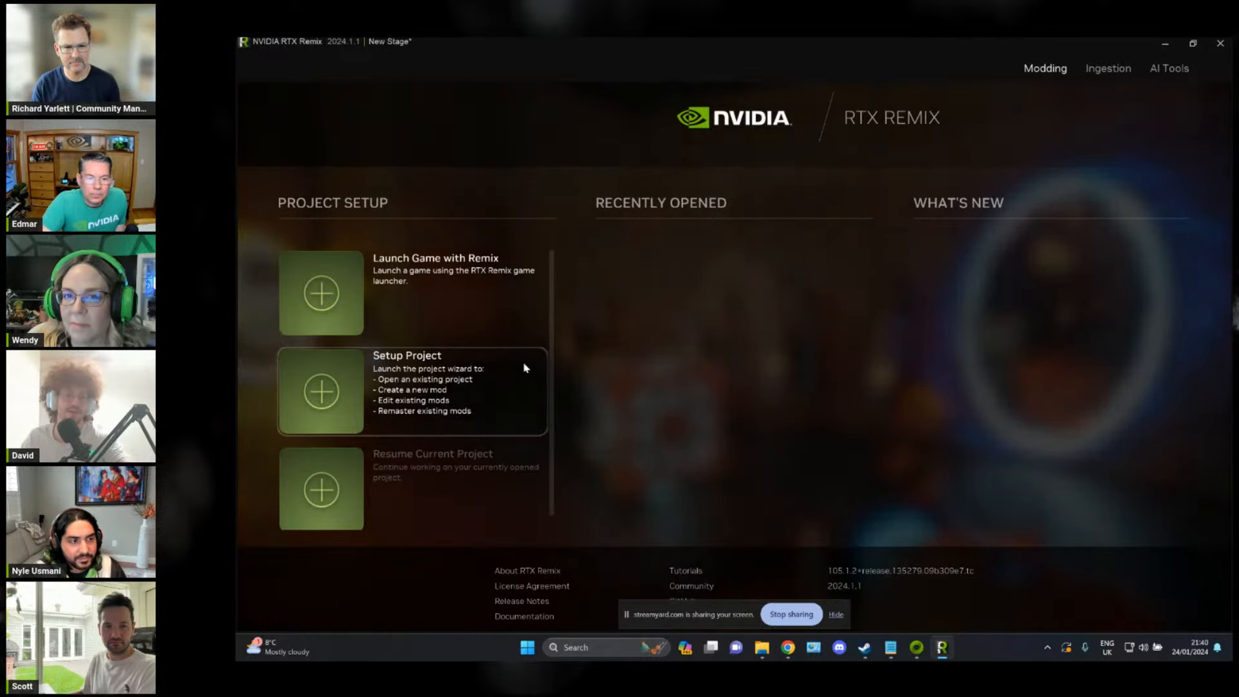
left_click(513, 377)
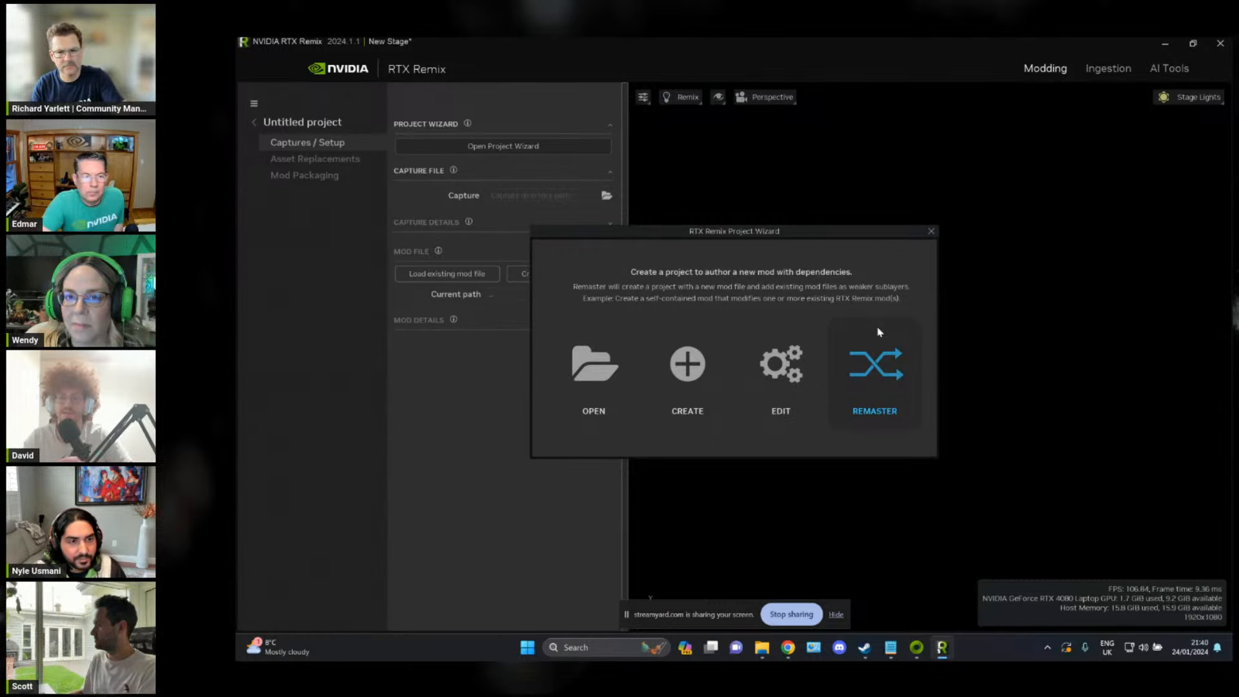
left_click(697, 368)
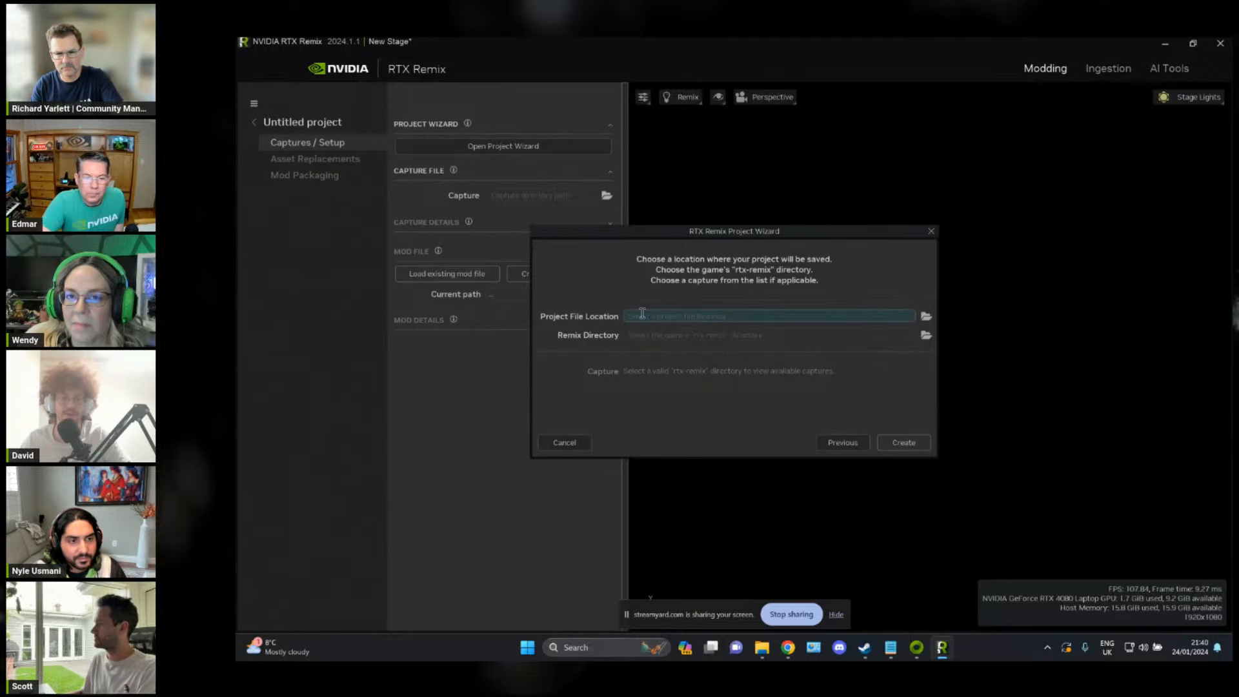
Step: Switch to the File Explorer window and open the hl2rtx_demo folder inside rtx_mods on the Desktop
key("alt+Tab")
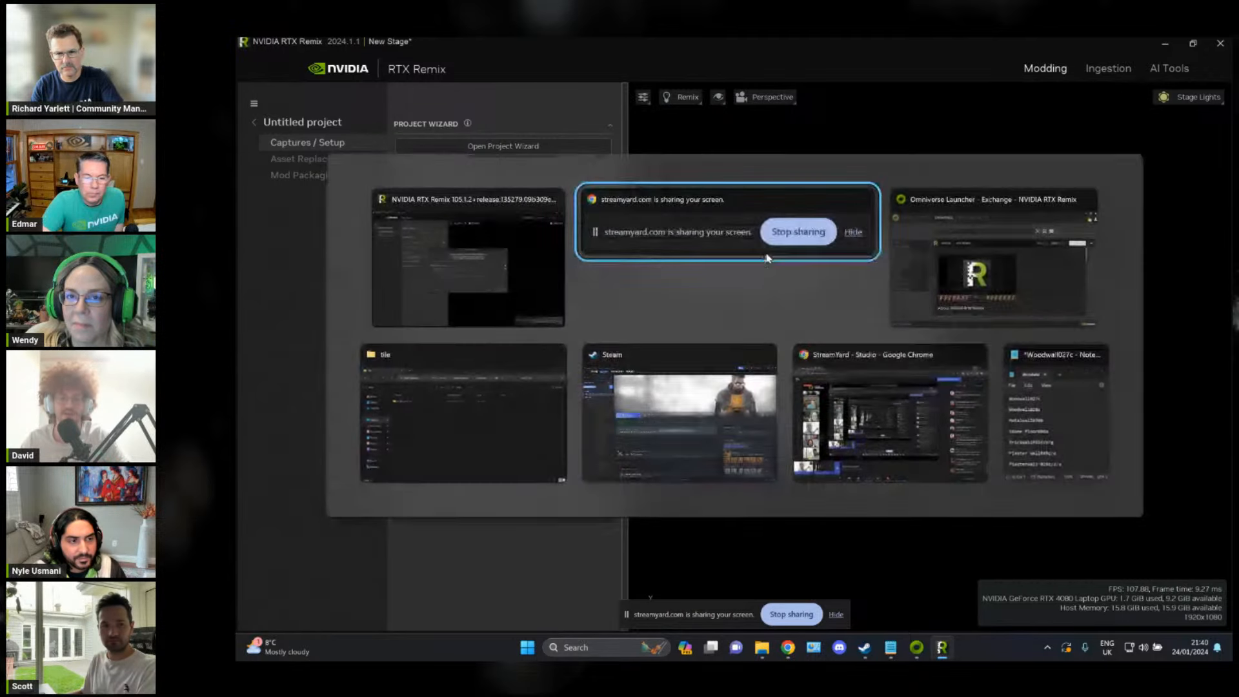
left_click(471, 387)
left_click_drag(799, 156, 745, 151)
left_click(790, 214)
left_click(810, 215)
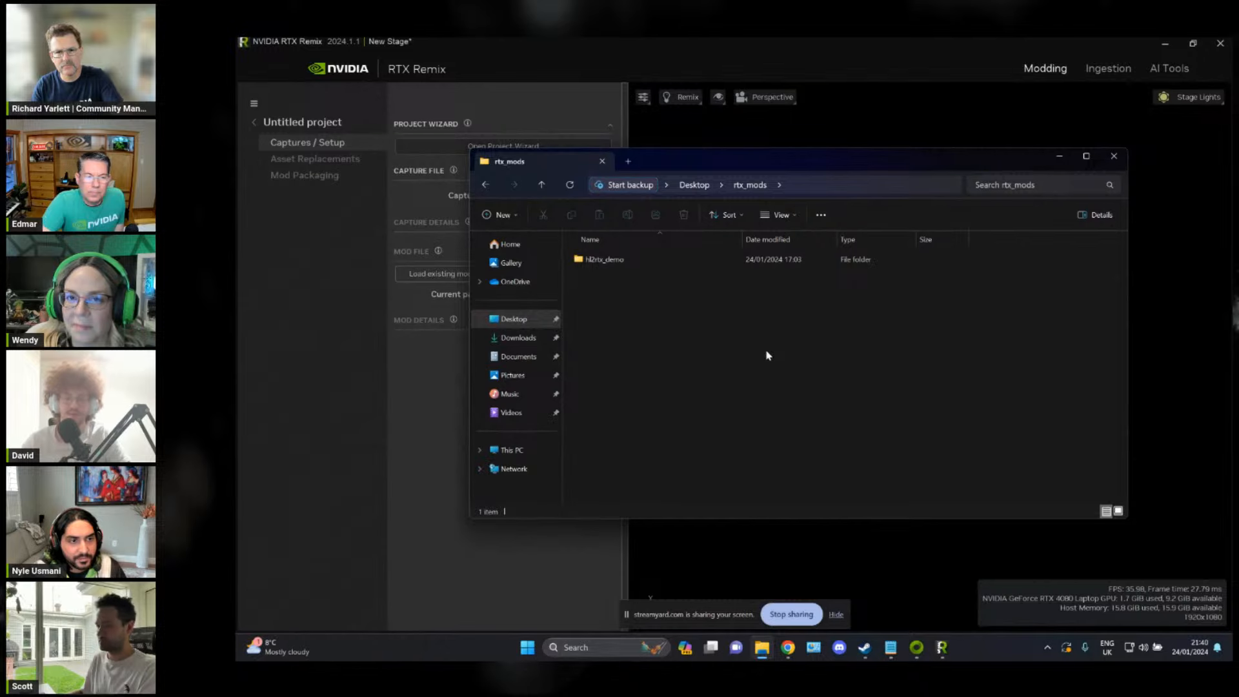
left_click(691, 186)
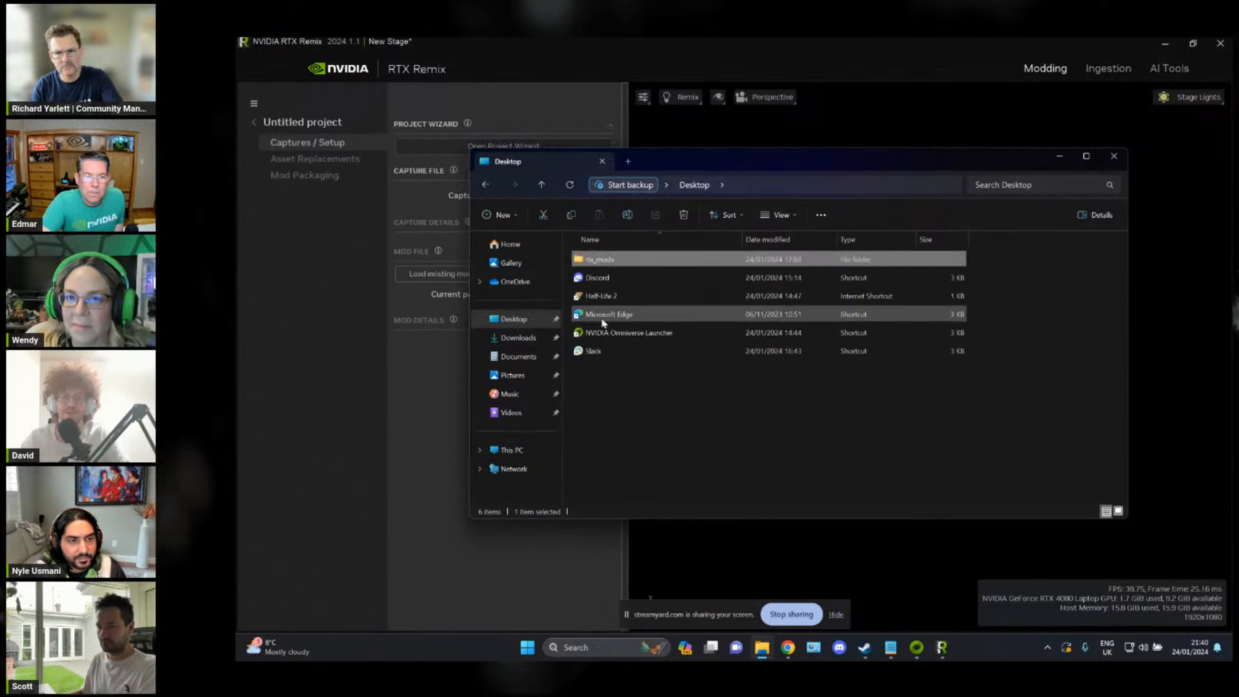
double_click(622, 261)
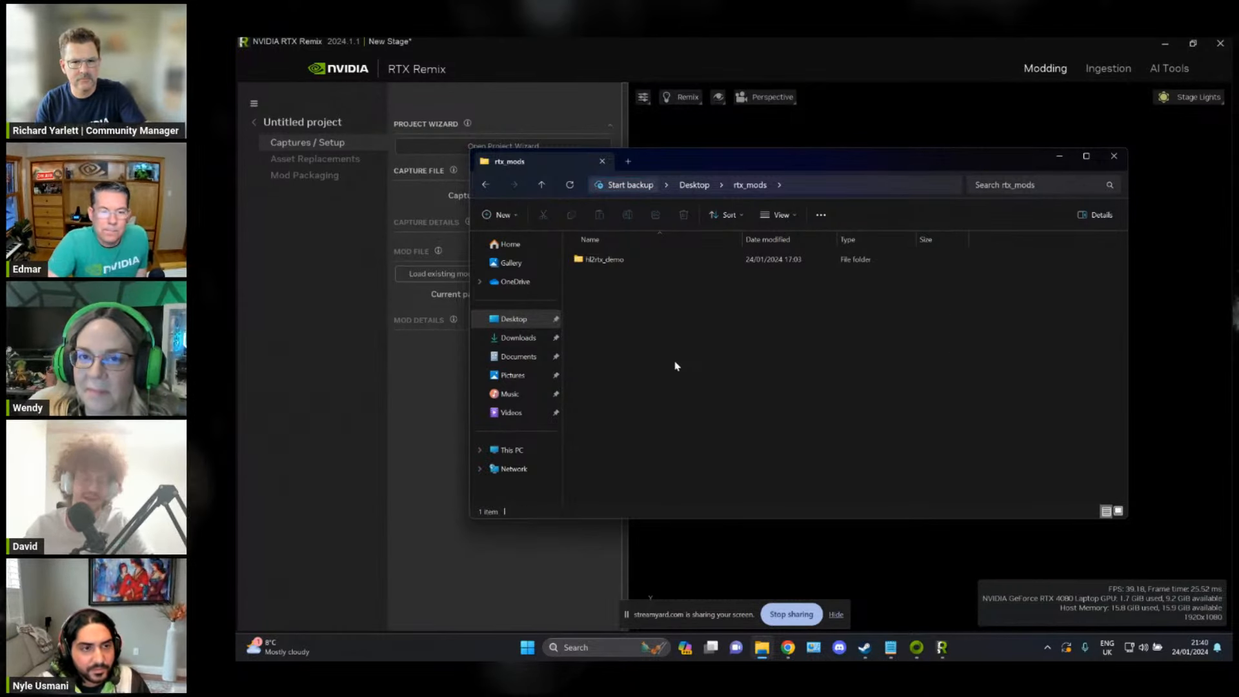
double_click(624, 259)
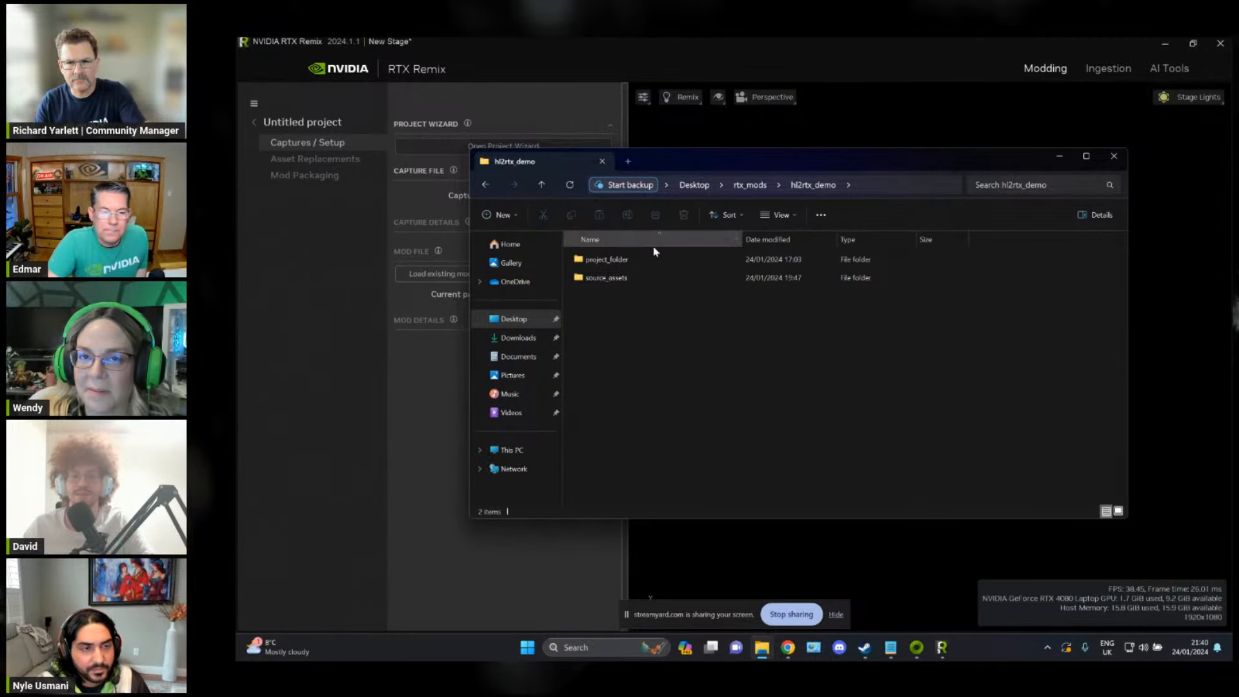
Step: Delete the existing project_folder in hl2rtx_demo, create a new folder named project_folder in its place and open it
left_click(594, 265)
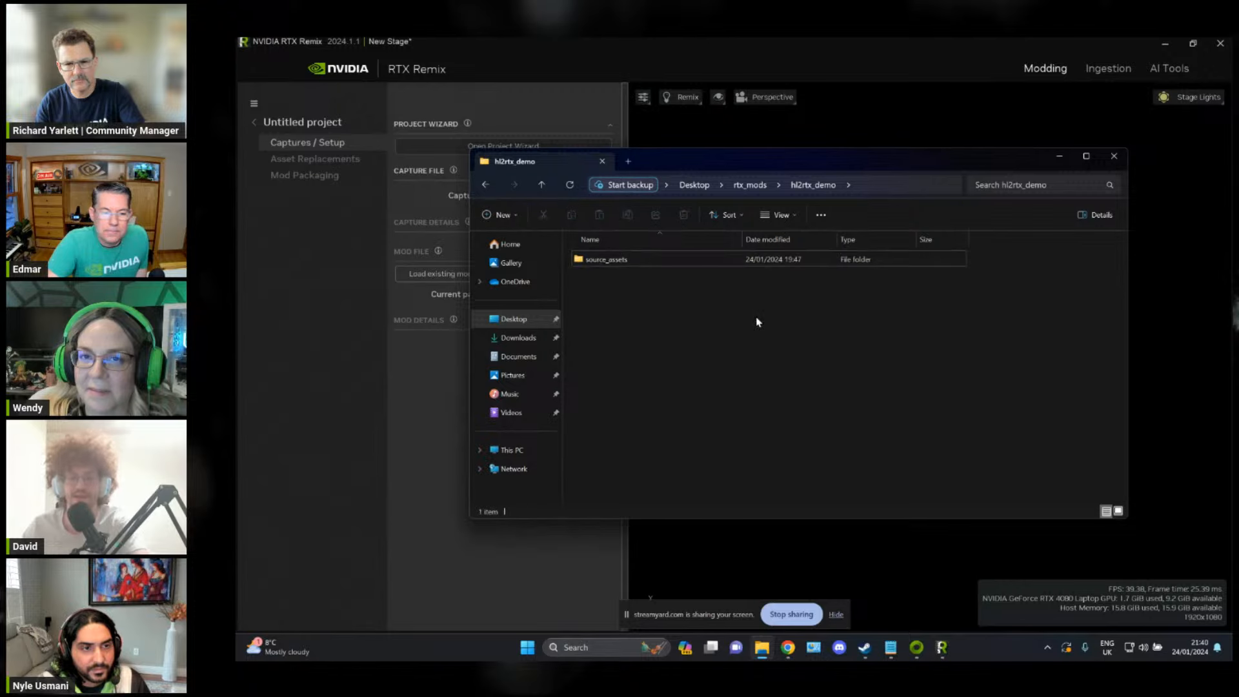
key("Delete")
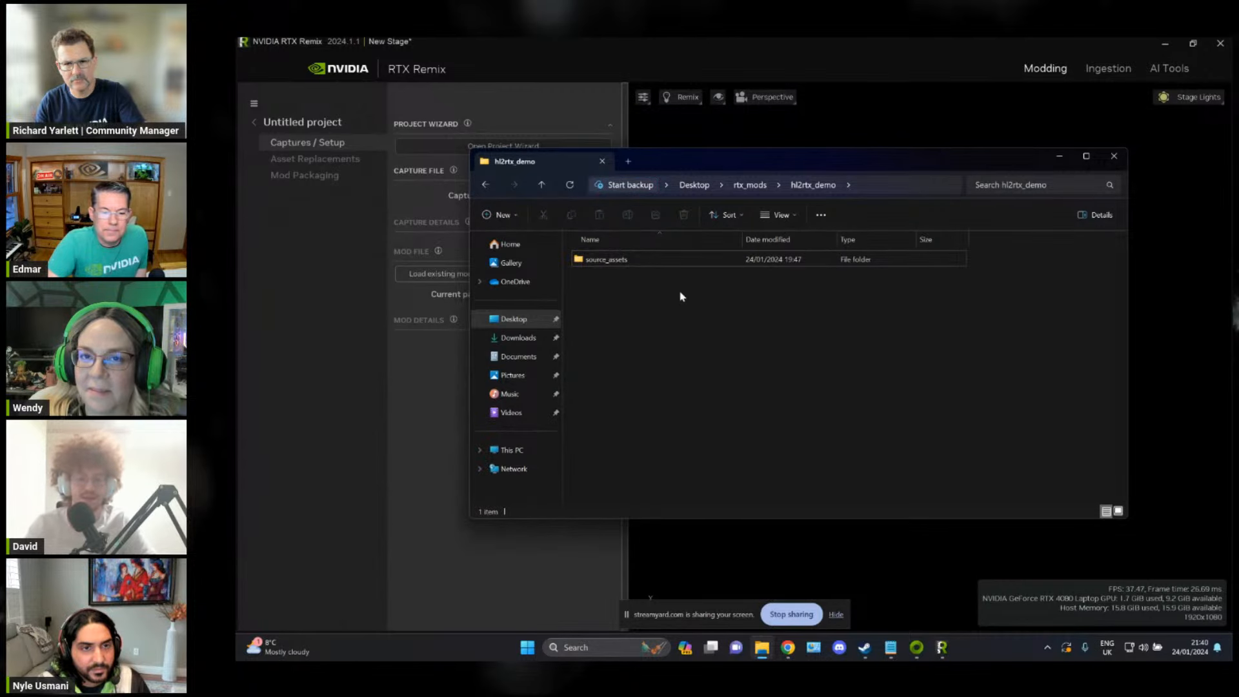
key("ctrl+shift+n")
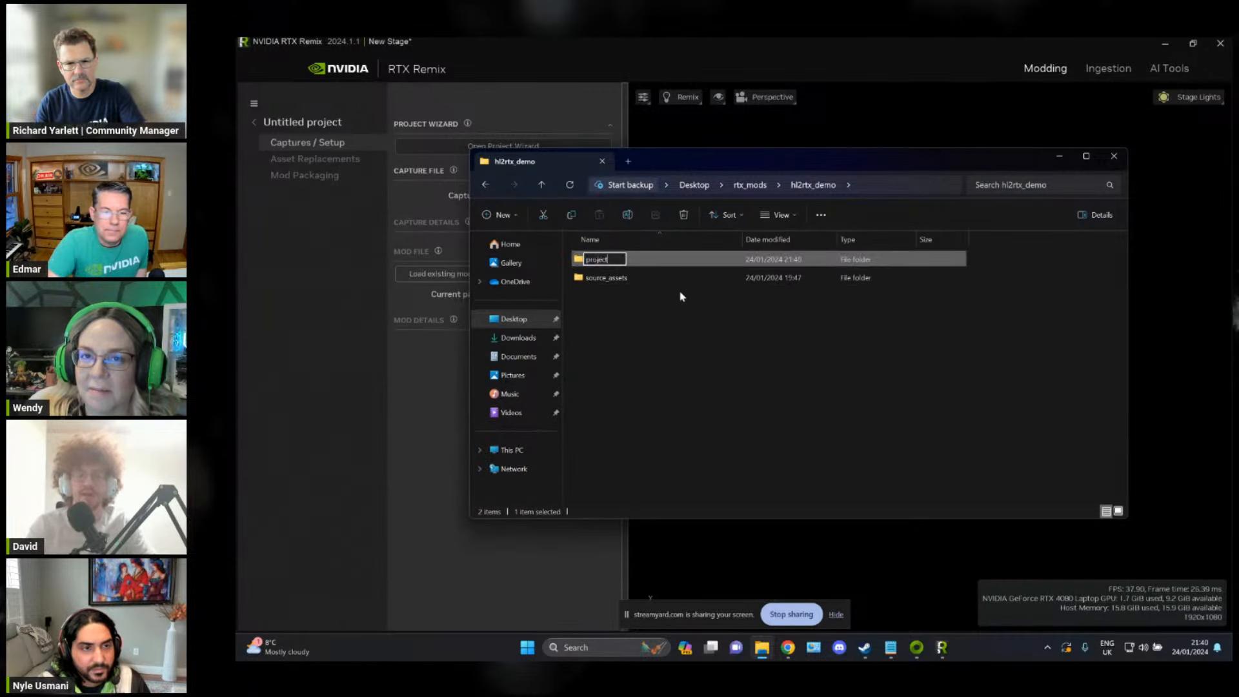
type("project_folld")
key("BackSpace")
key("BackSpace")
key("BackSpace")
key("BackSpace")
key("BackSpace")
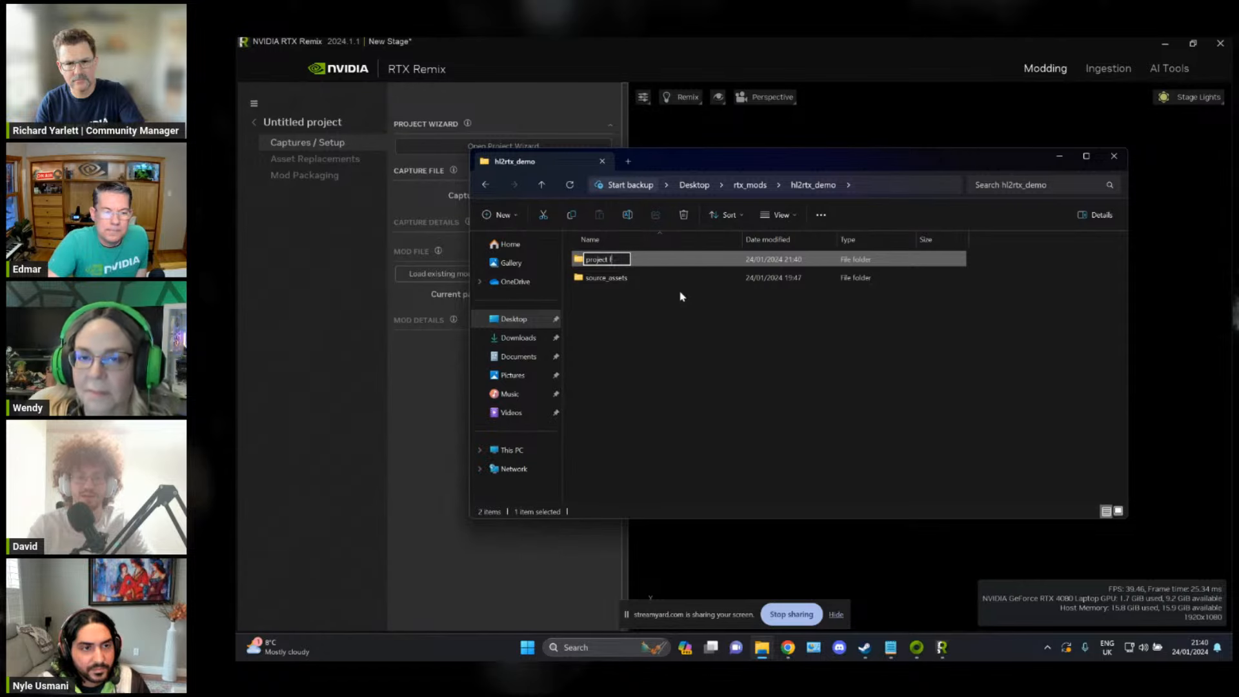
type("folder")
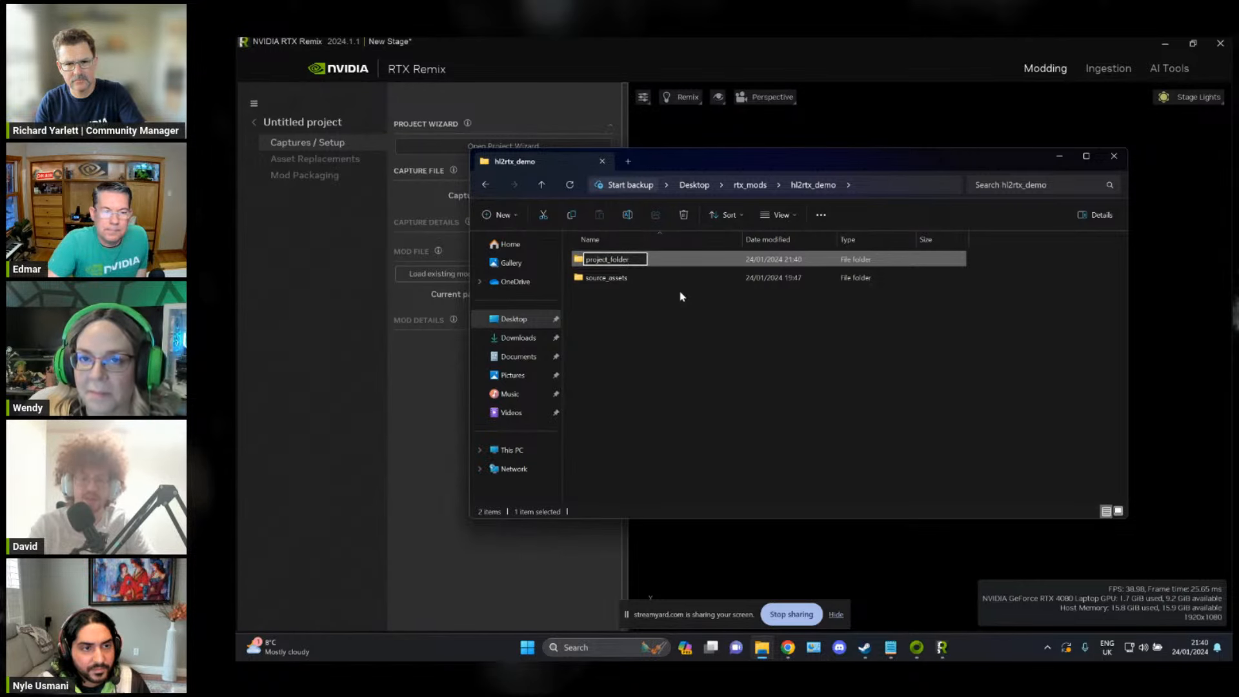
key("Return")
double_click(652, 264)
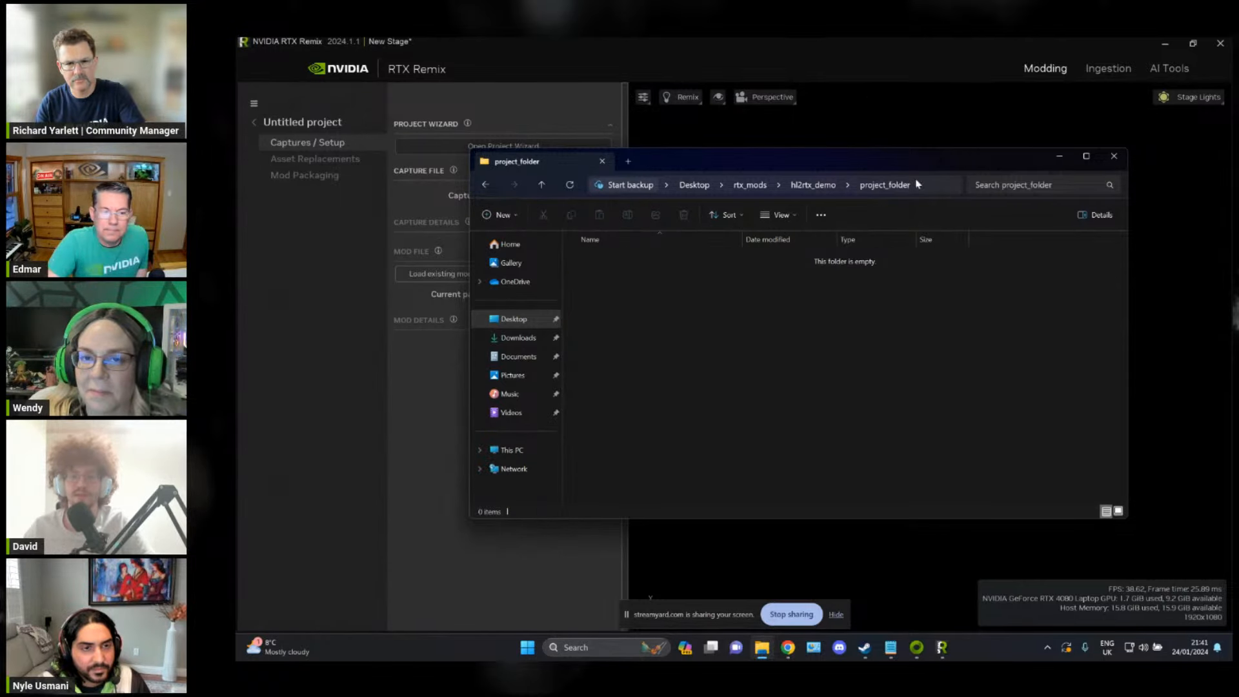
Step: Back in RTX Remix, browse for the project file location to Desktop/rtx_mods/hl2rtx_demo/project_folder
left_click(901, 72)
left_click(926, 318)
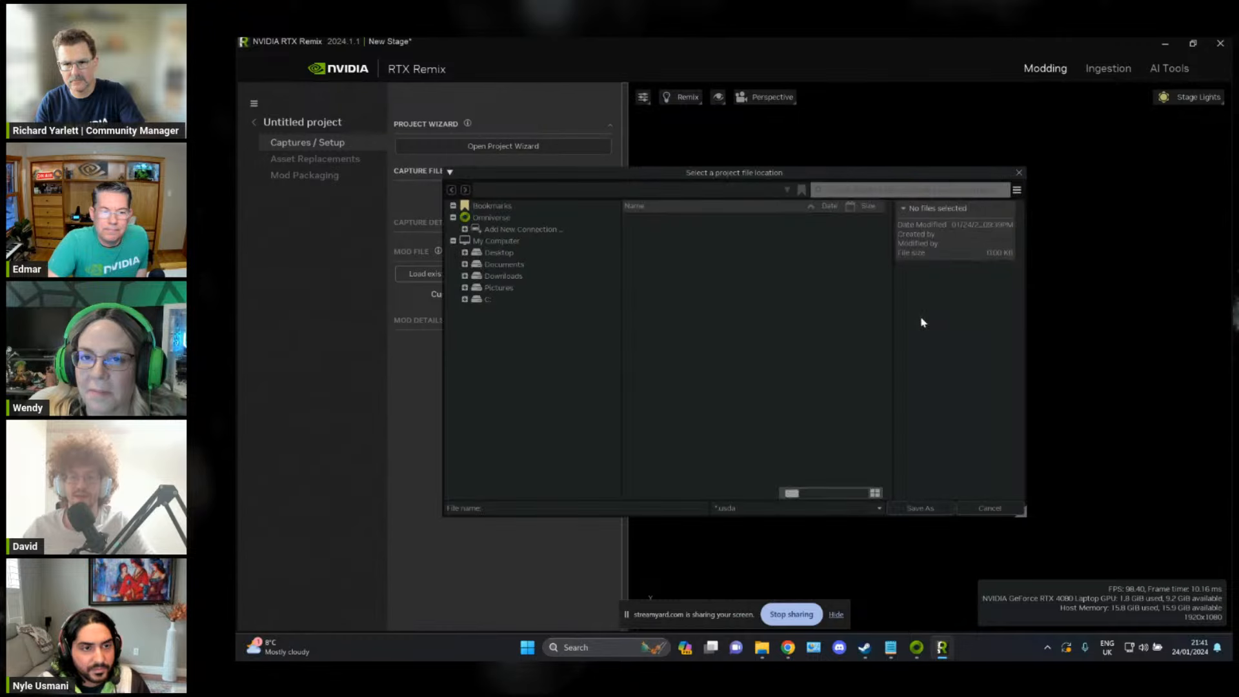
left_click(507, 253)
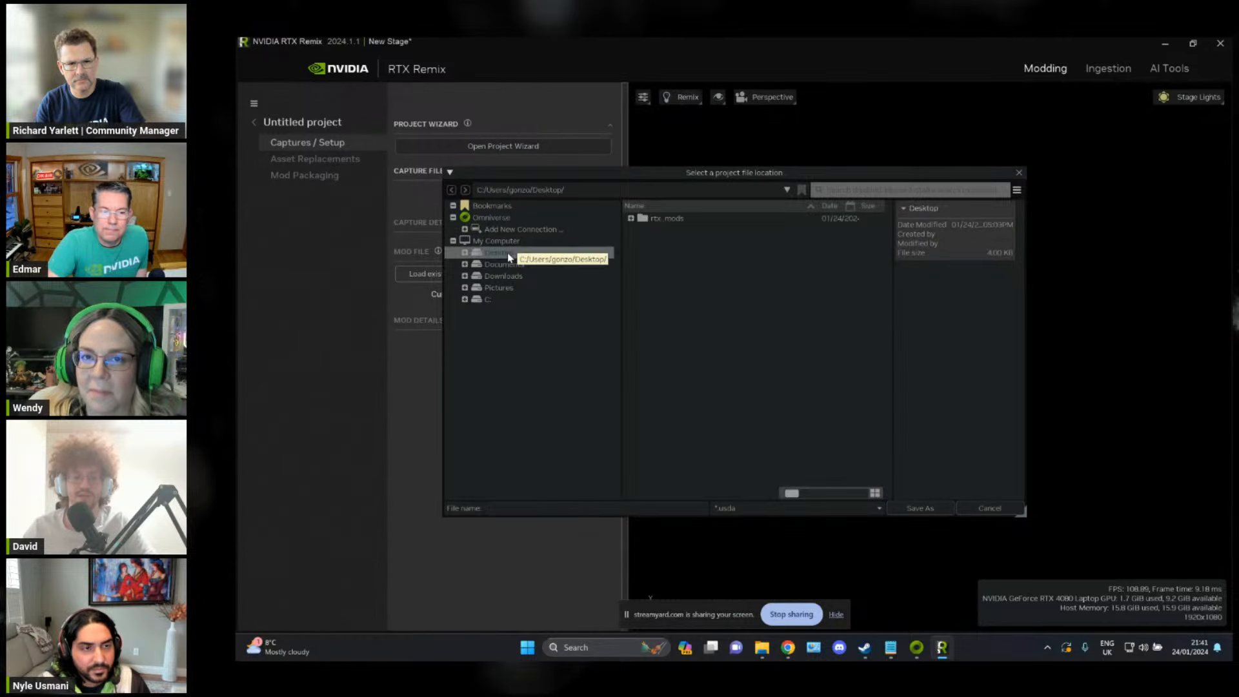
double_click(672, 224)
double_click(675, 221)
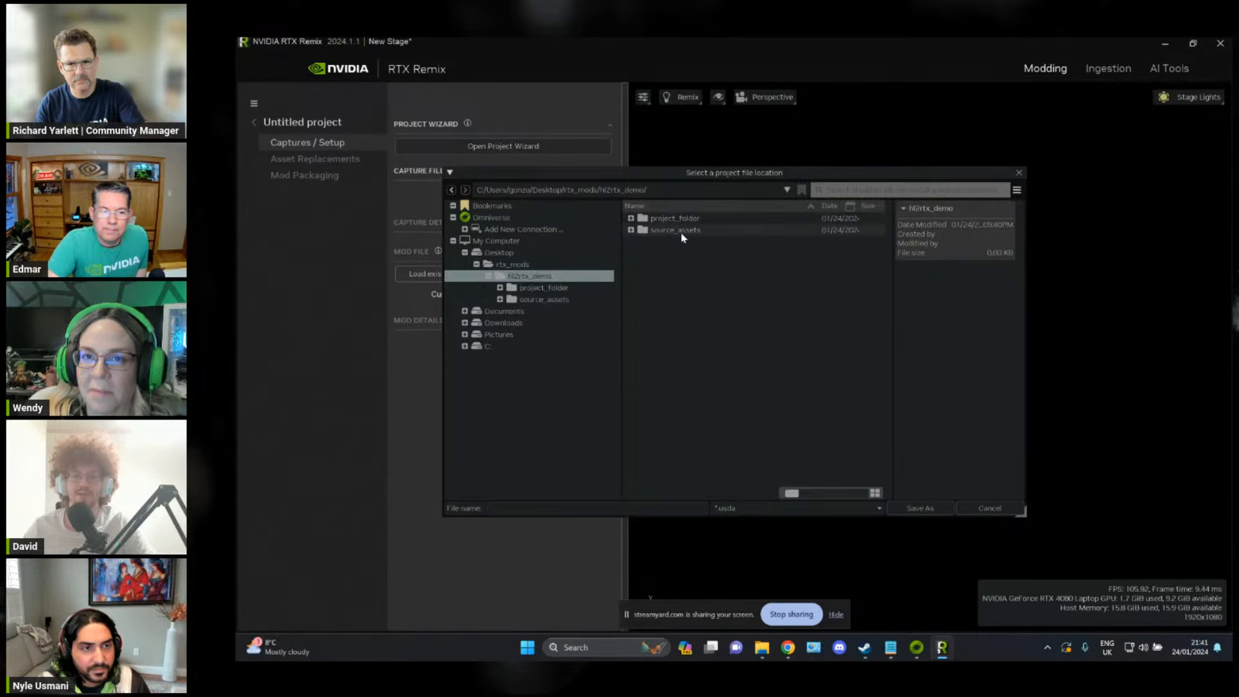
double_click(685, 221)
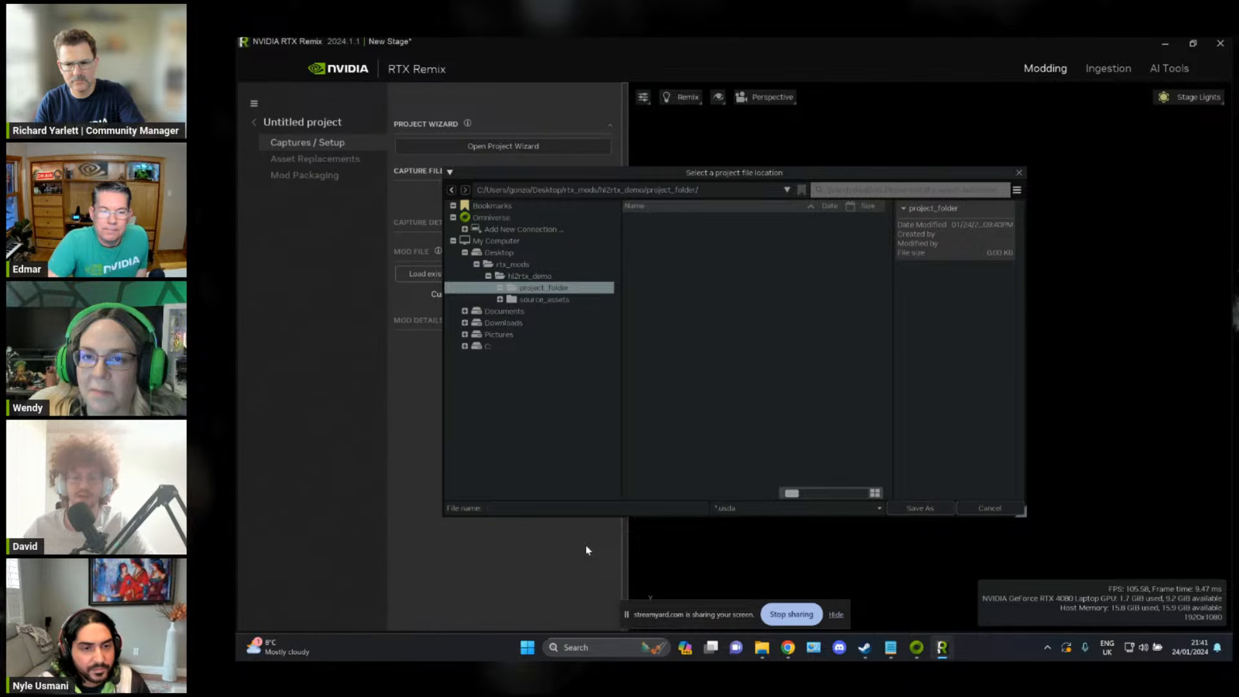
Step: Name the project file hl2_rtx_sample with the usda file type and save it as the project file location
left_click(587, 508)
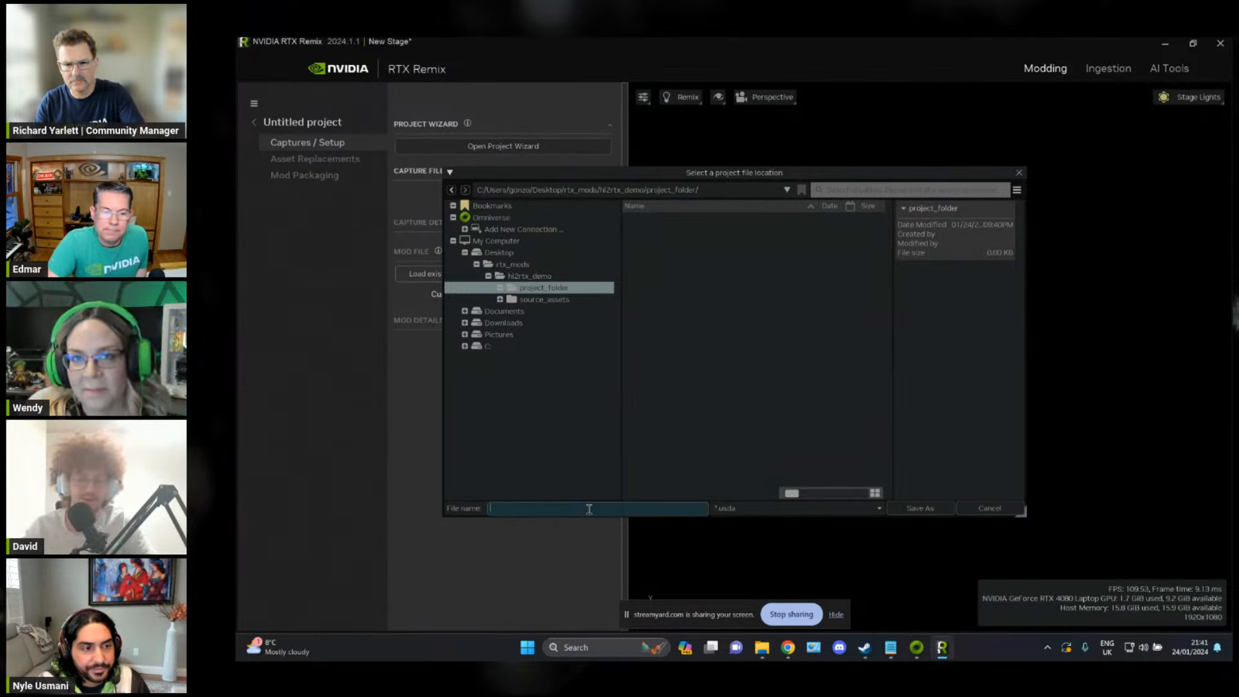
type("hl2")
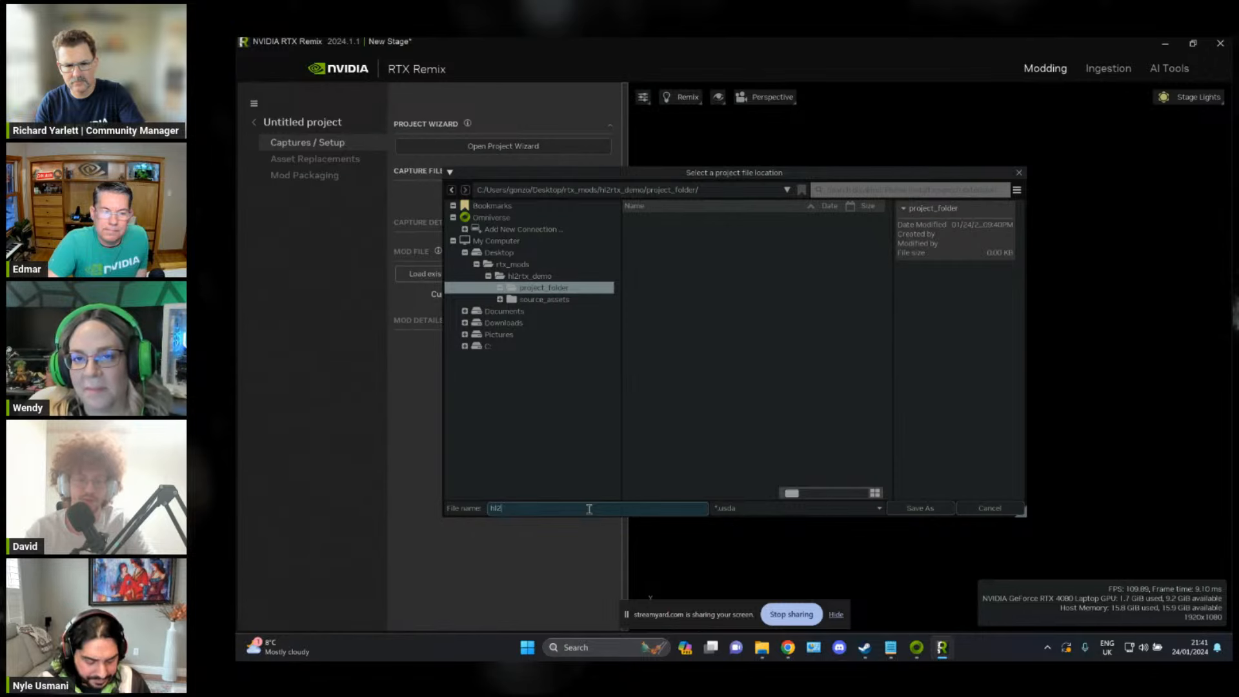
type("_rtx_sample")
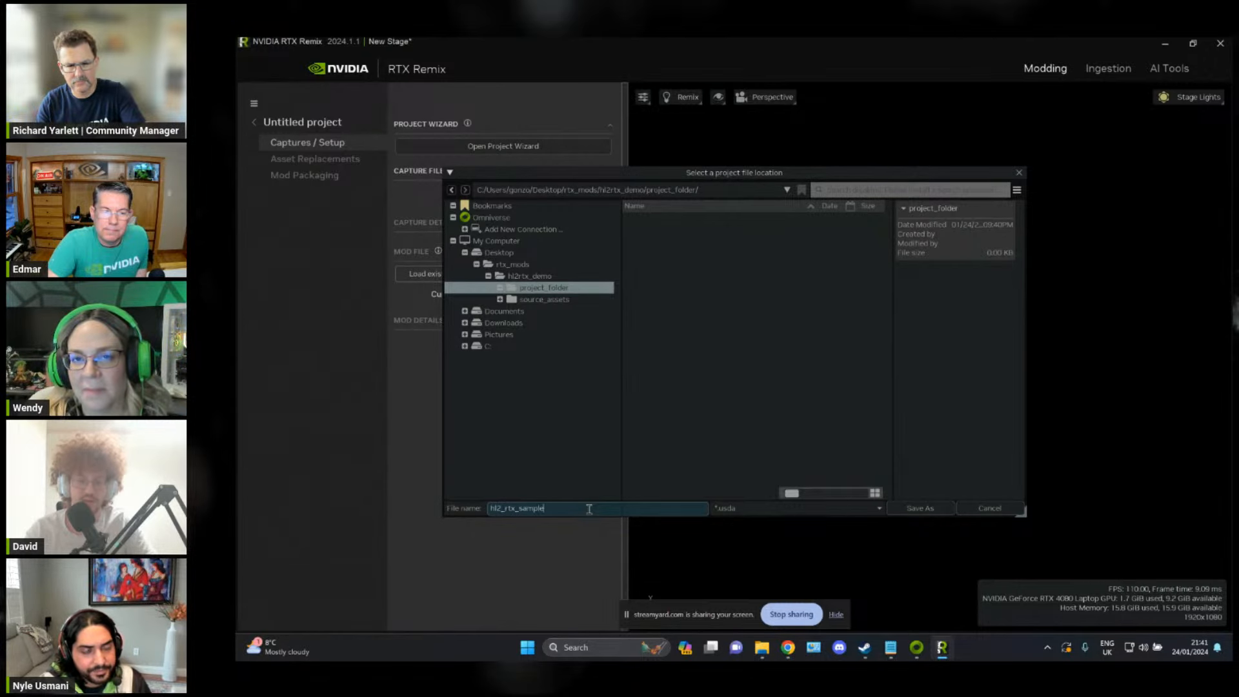
left_click(842, 509)
left_click(842, 510)
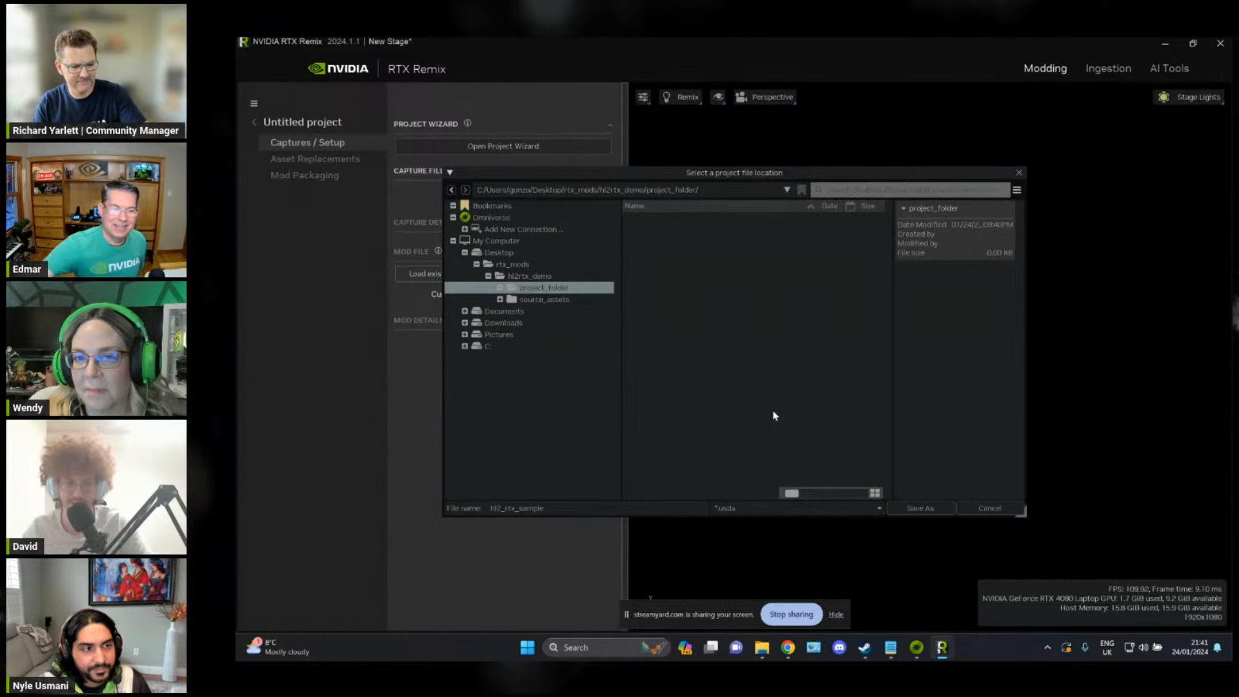
left_click(919, 508)
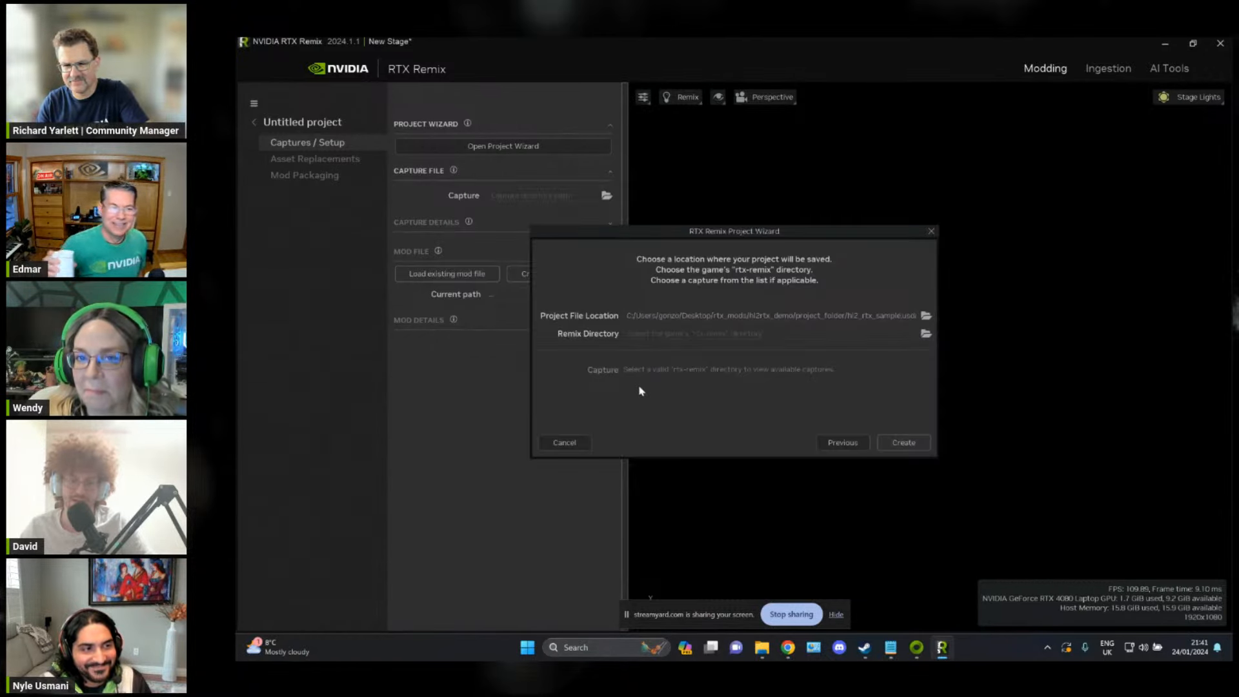
Step: Browse the folder tree for the game's rtx-remix directory to use as the project's Remix Directory
left_click(925, 335)
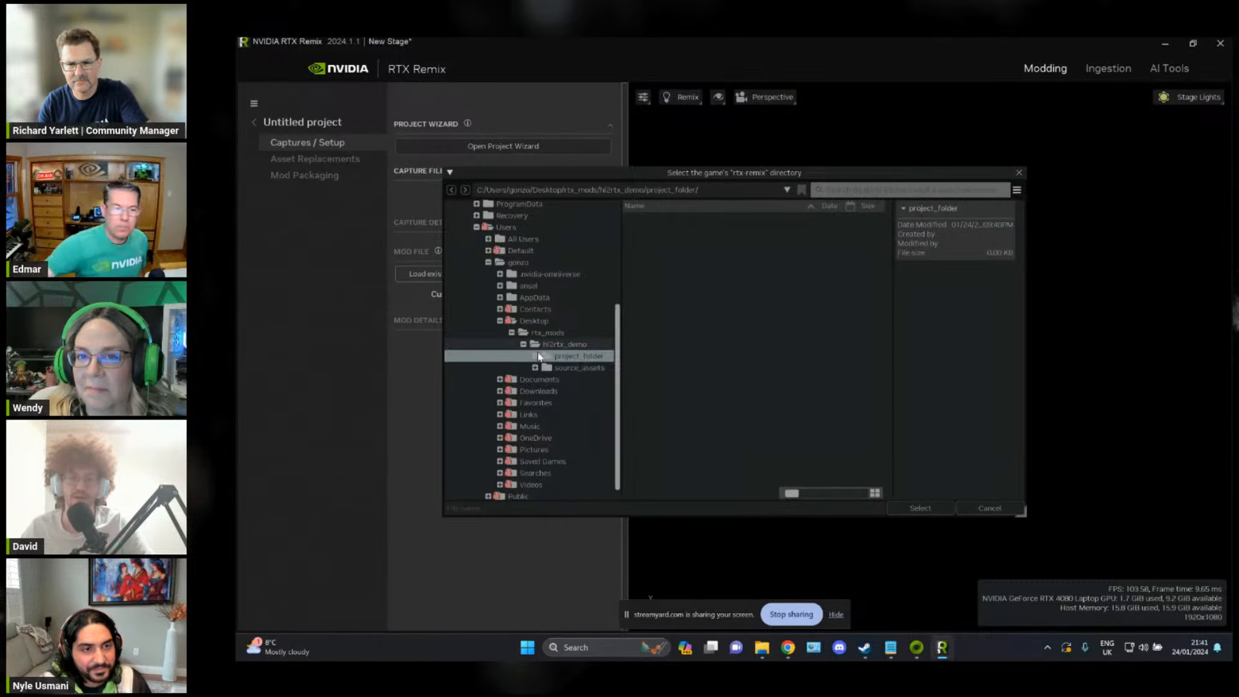
scroll(598, 351, "down", 1)
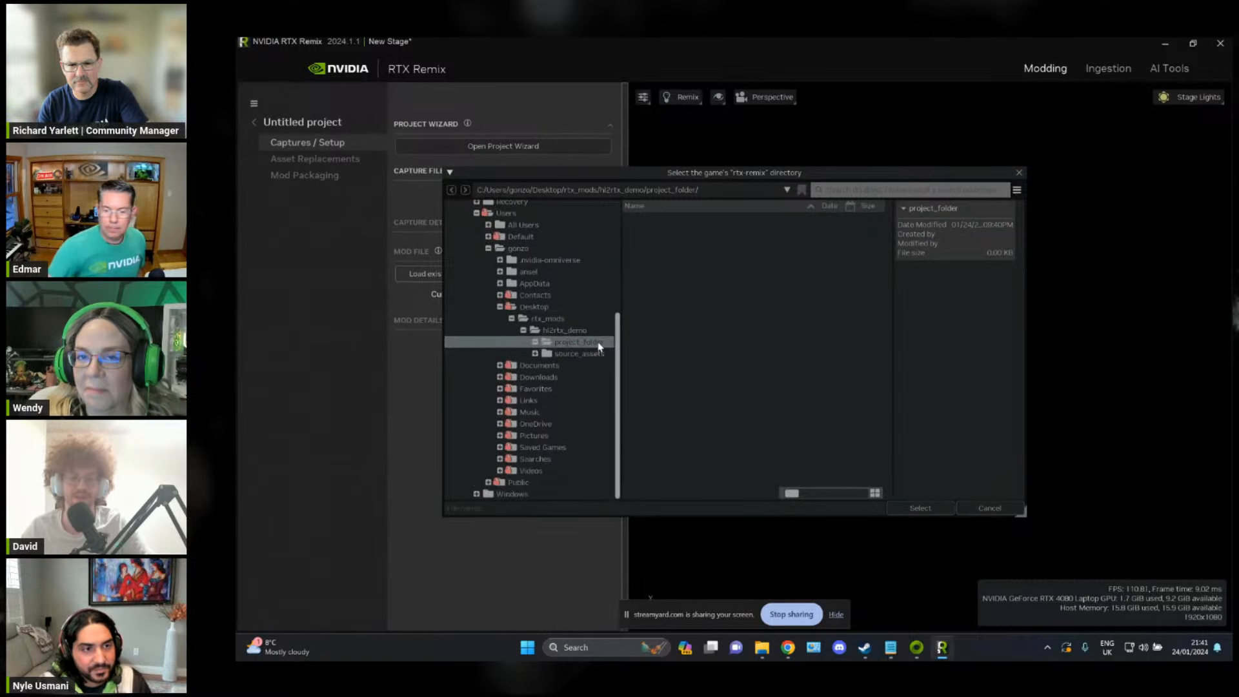
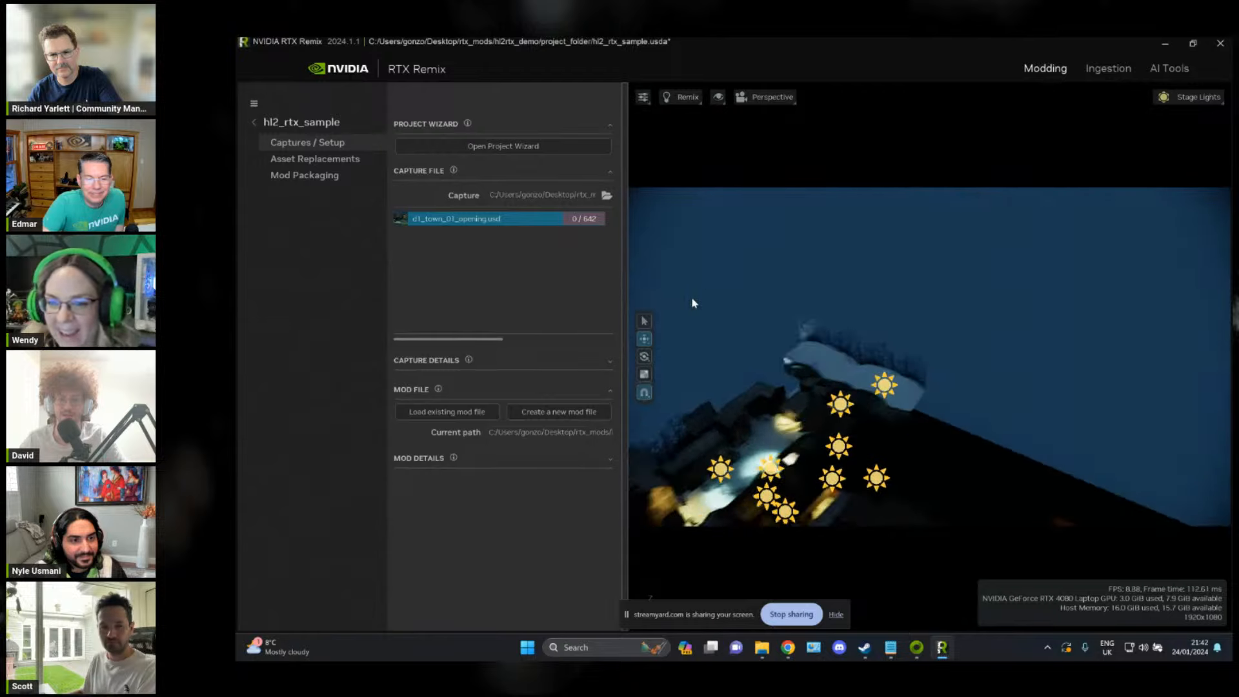
Step: Examine the captured Ravenholm scene from an overhead view, the surrounding buildings and the lamp-lit wooden doors
key("w")
right_click_drag(831, 319, 811, 221)
right_click_drag(855, 257, 872, 285)
scroll(857, 261, "down", 10)
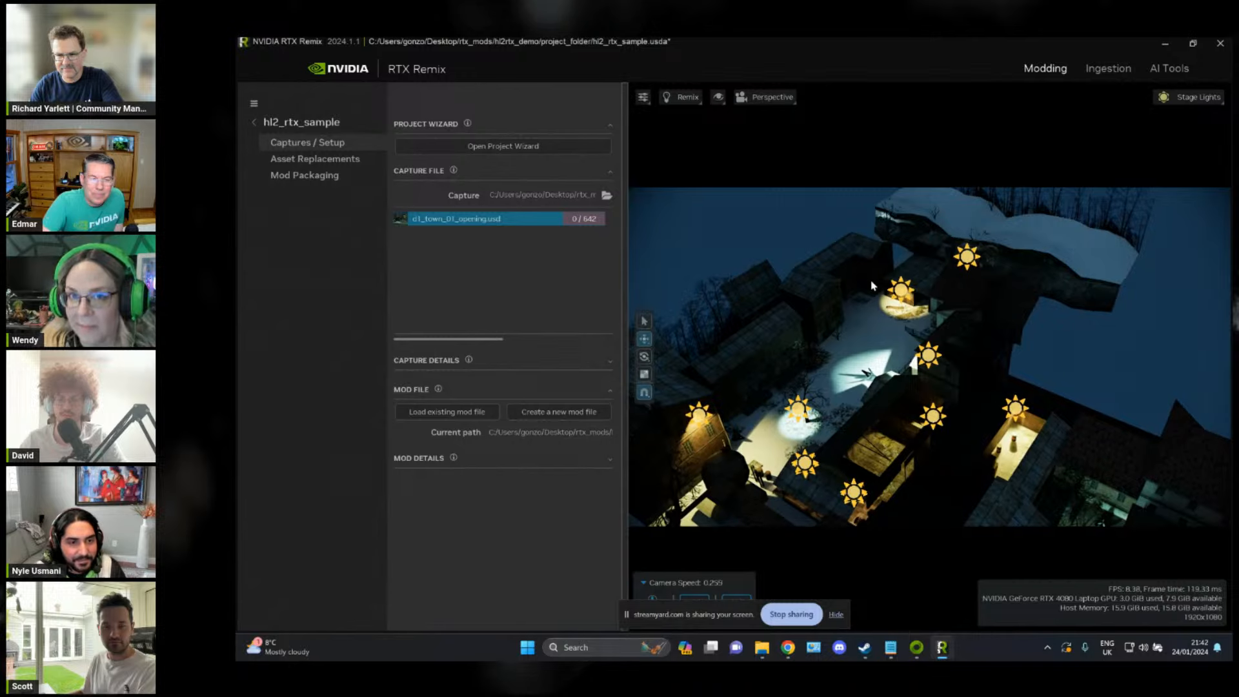
key("w")
right_click_drag(874, 286, 891, 270)
scroll(874, 285, "up", 5)
scroll(889, 277, "up", 1)
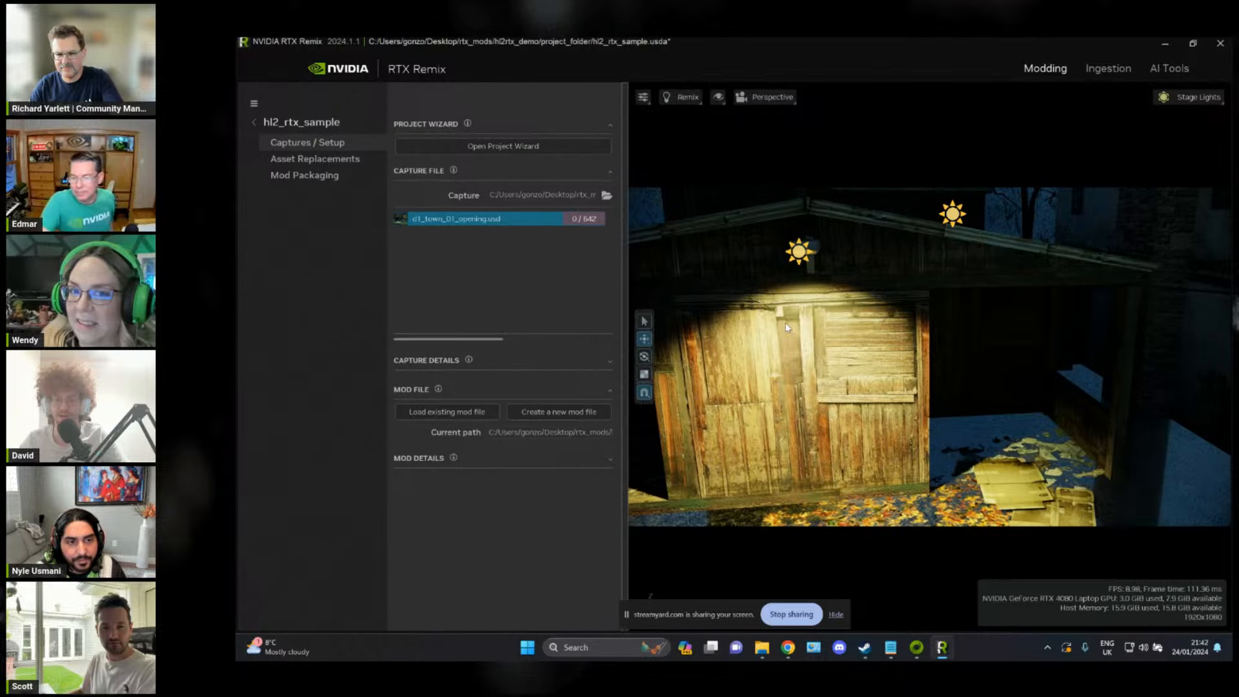
right_click_drag(933, 296, 1184, 293)
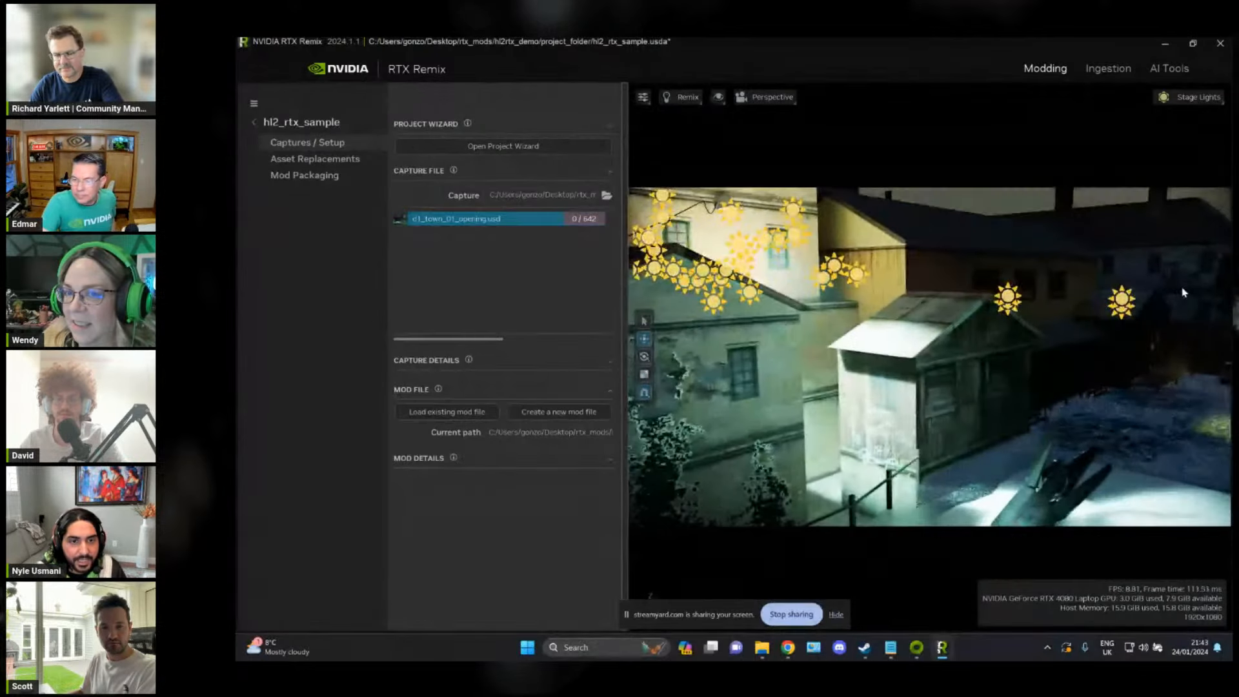
right_click_drag(839, 346, 748, 360)
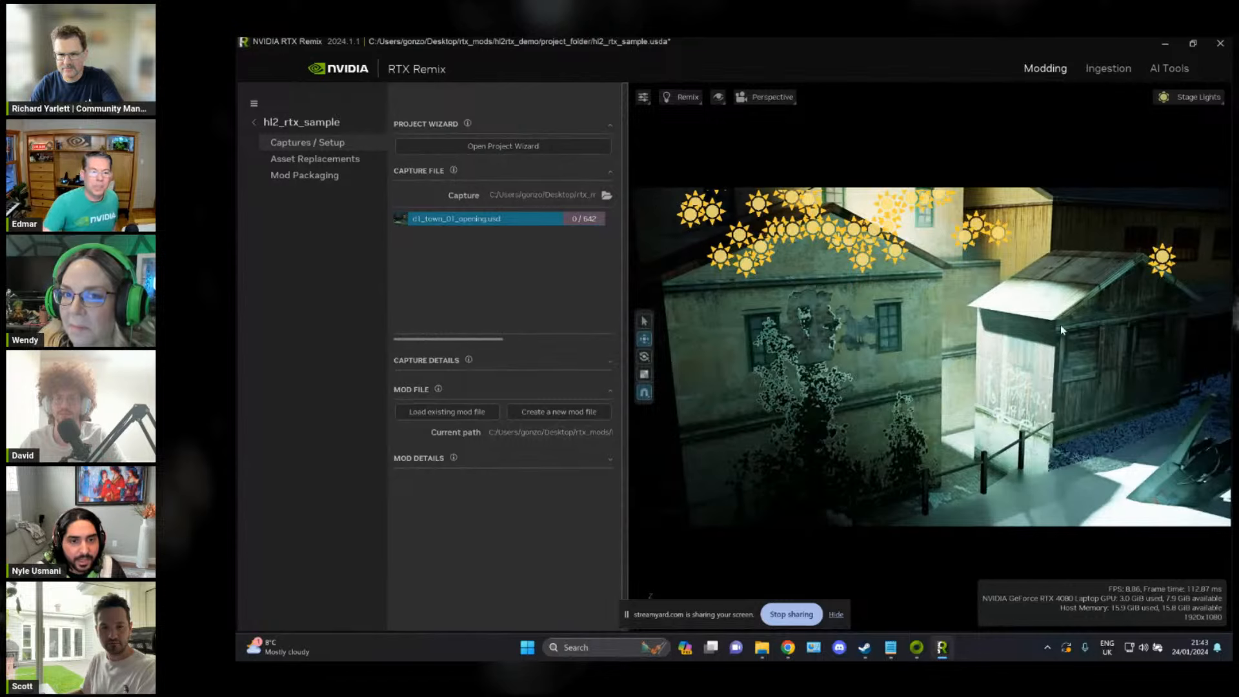
right_click_drag(1060, 351, 761, 424)
key("w")
key("s")
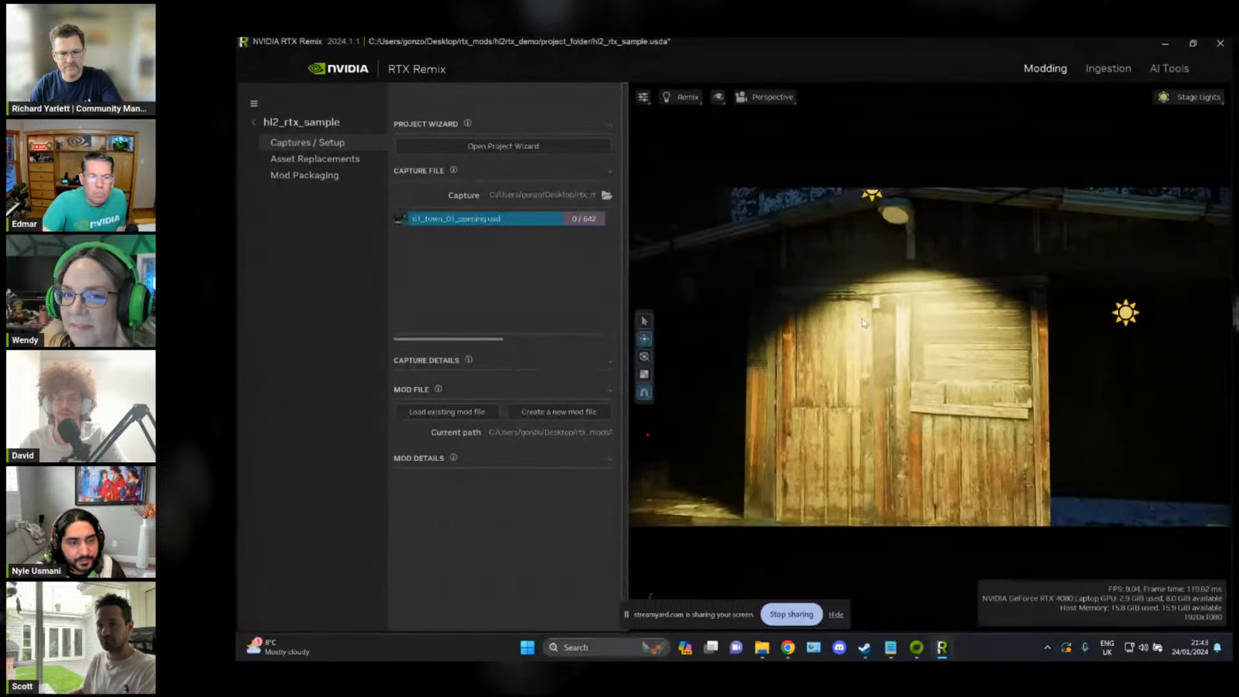
Step: Select the lamp-lit wooden wall mesh in the scene and show its asset replacement properties
right_click_drag(904, 334, 900, 327)
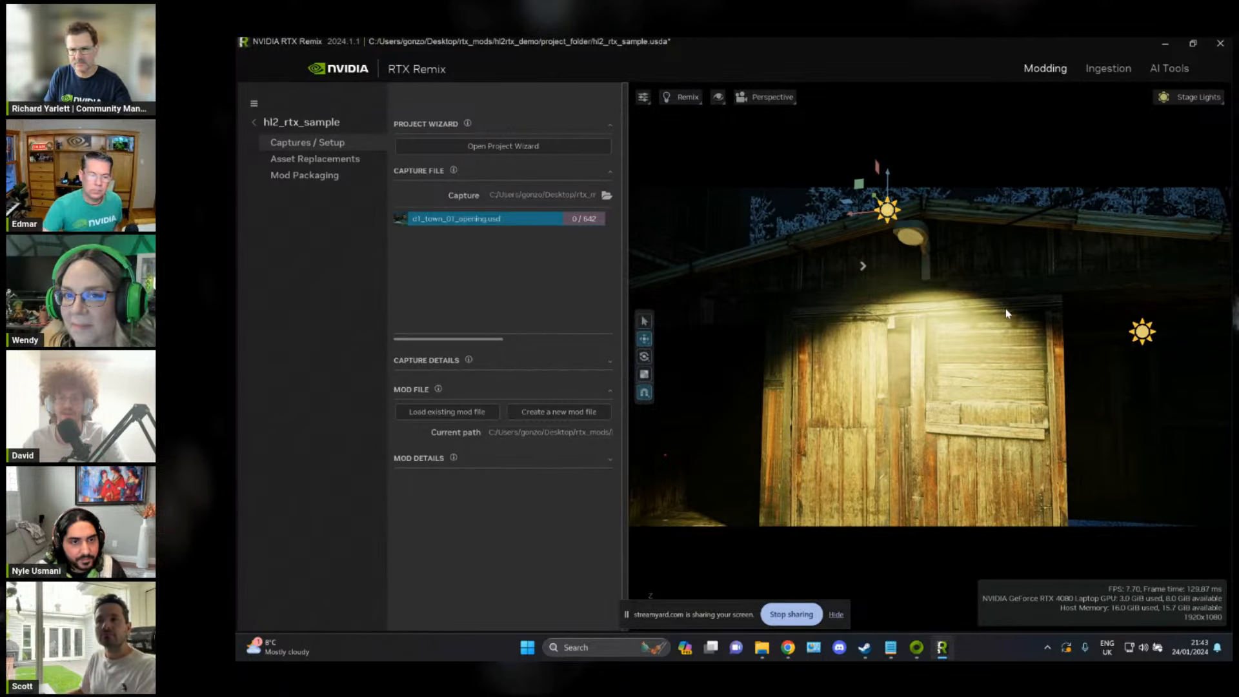
right_click_drag(1004, 307, 1003, 304)
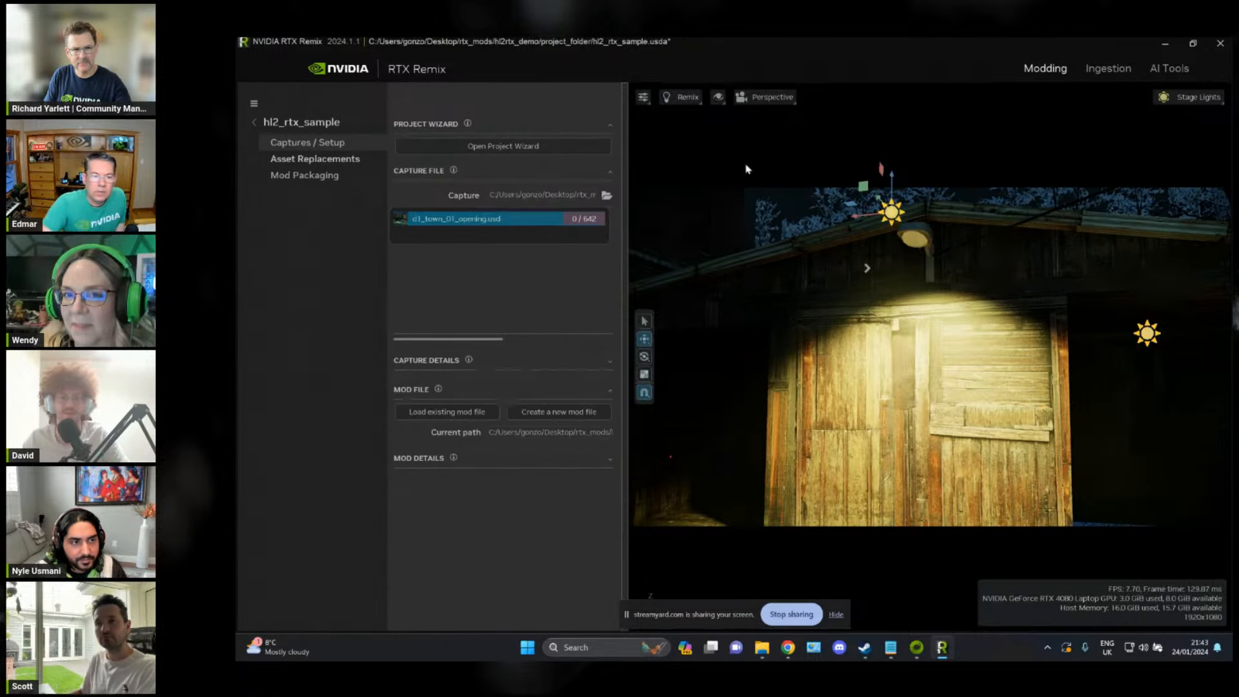
left_click(917, 244)
mouse_move(1003, 234)
right_mouse_down()
mouse_move(1009, 249)
mouse_move(1007, 234)
right_mouse_up()
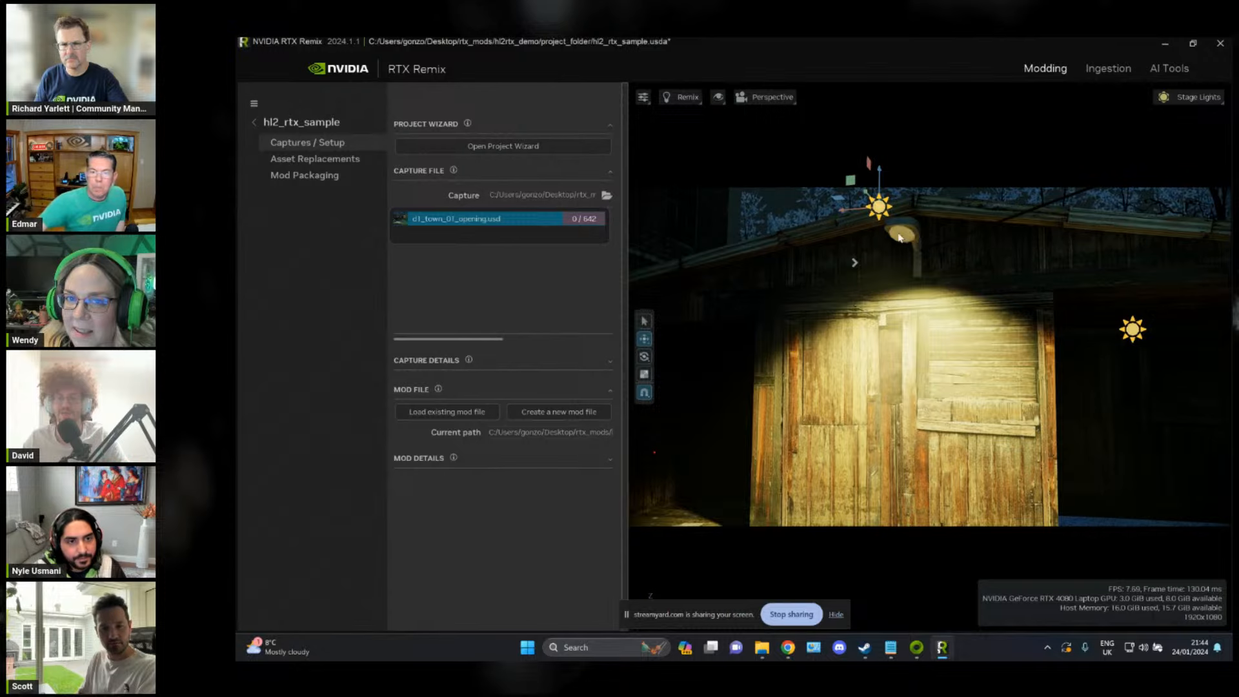
right_click_drag(997, 234, 997, 238)
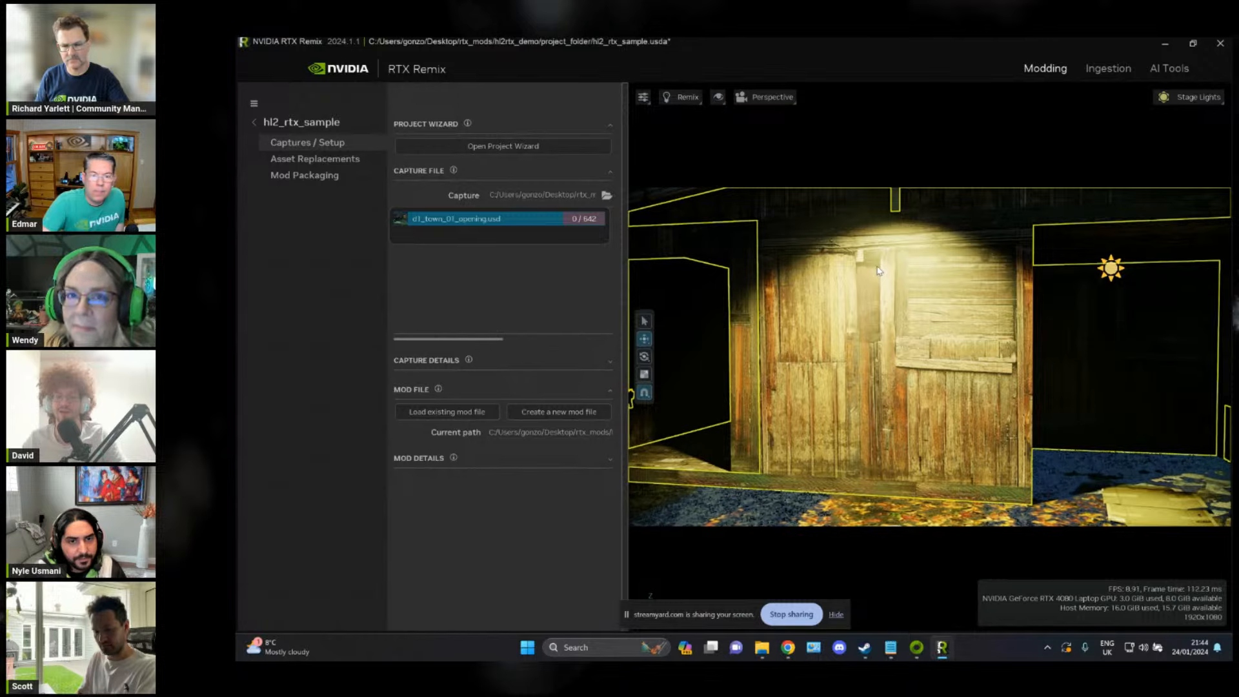
key("alt+Tab")
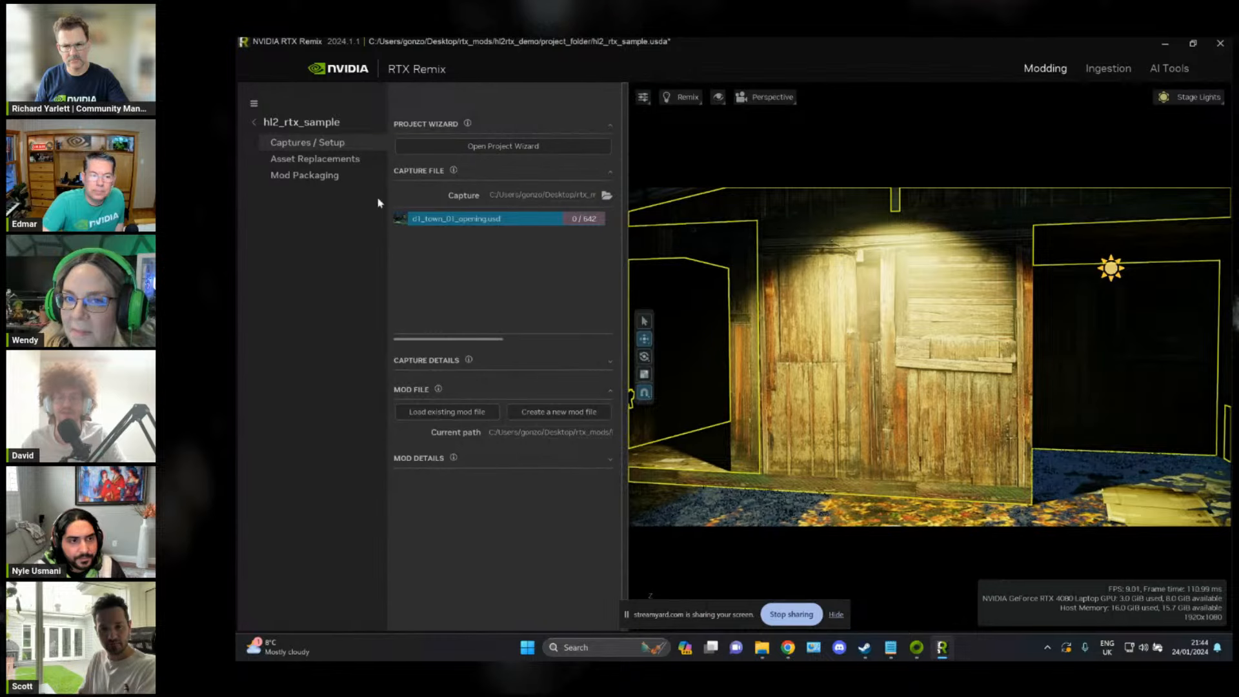
left_click(334, 160)
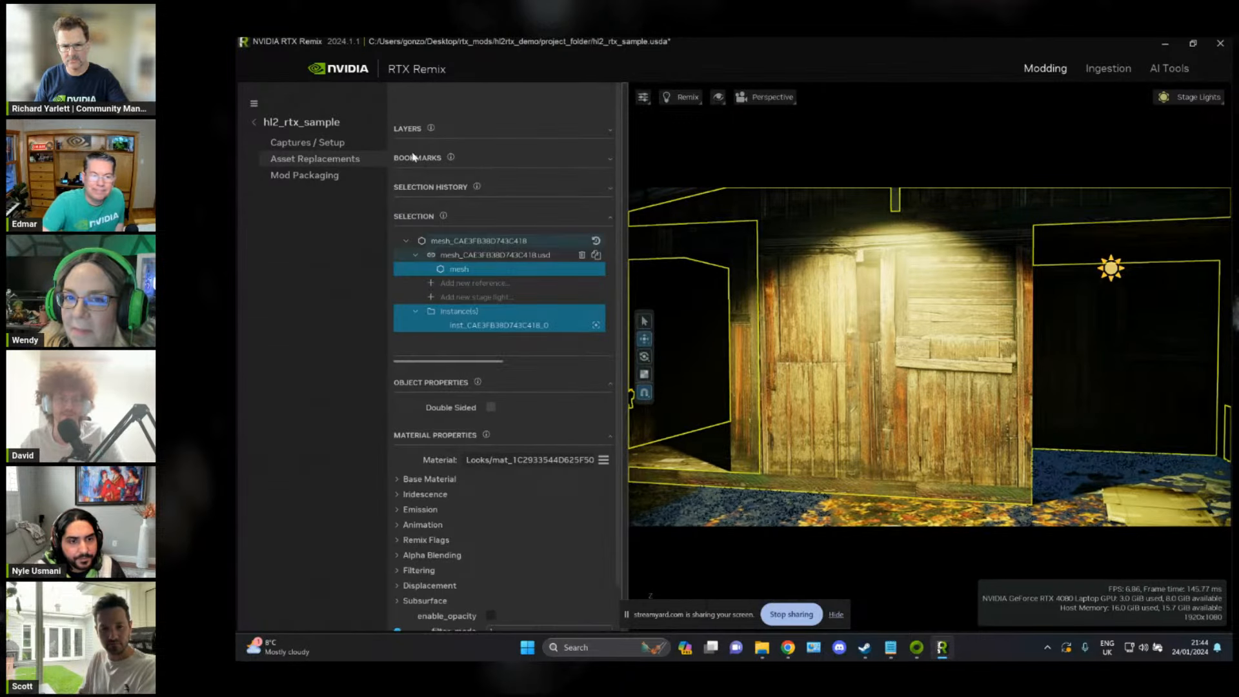
Step: Switch to File Explorer and look into the source_assets folder in hl2rtx_demo
key("alt+Tab")
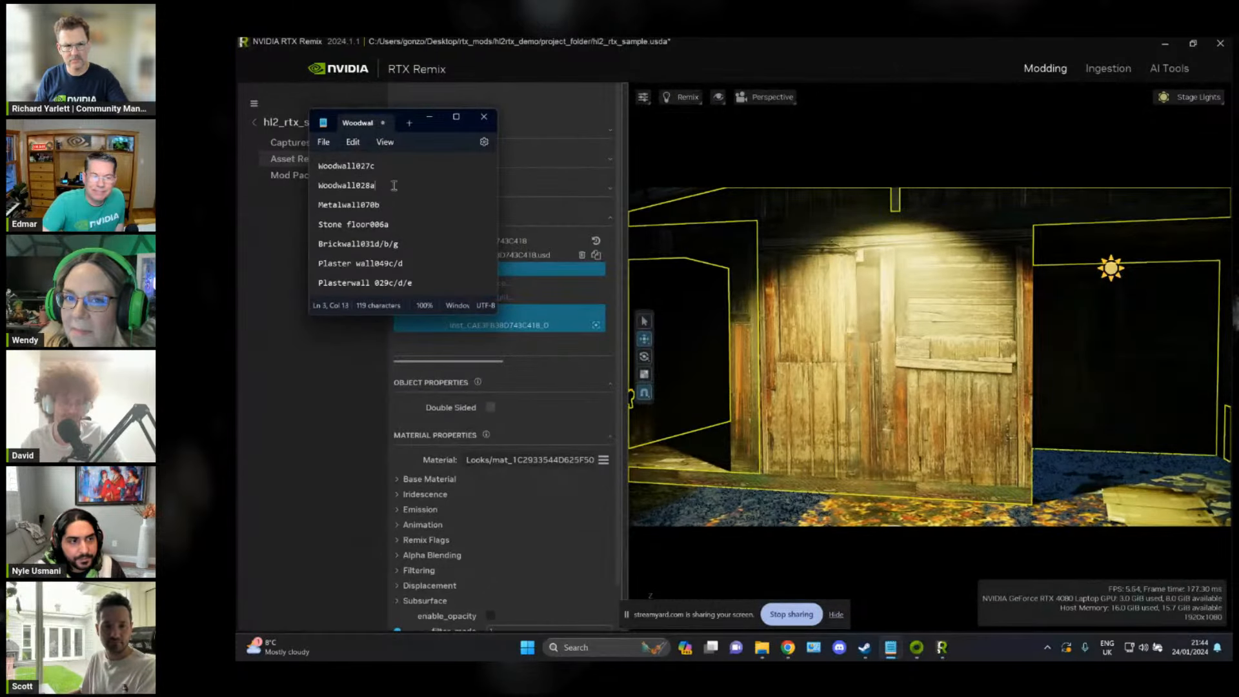
left_click(706, 44)
key("alt+Tab")
left_click(774, 281, "alt")
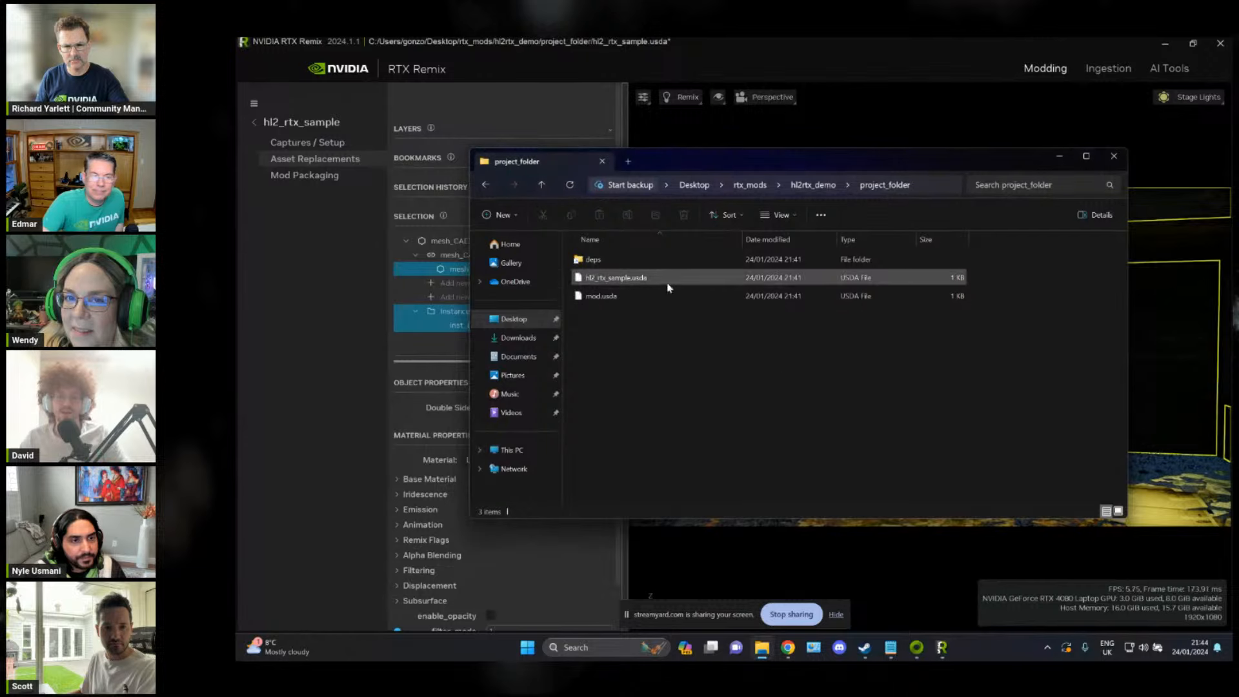
left_click(812, 188)
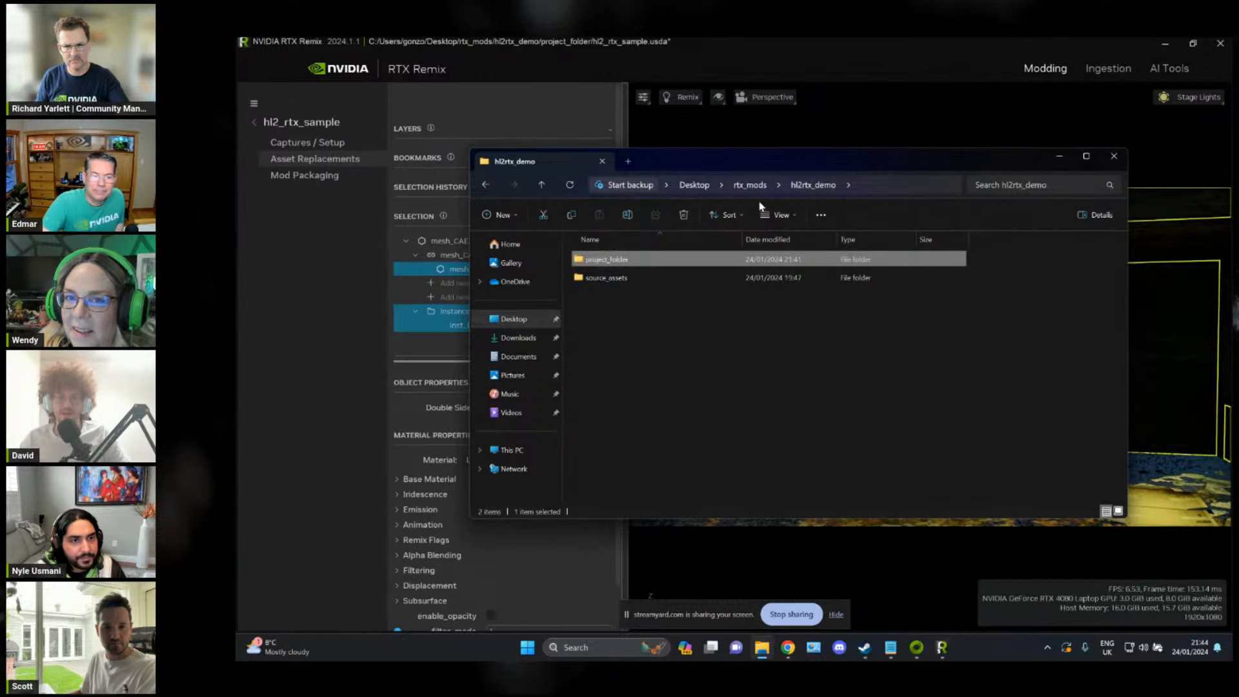
double_click(644, 282)
left_click_drag(742, 160, 842, 179)
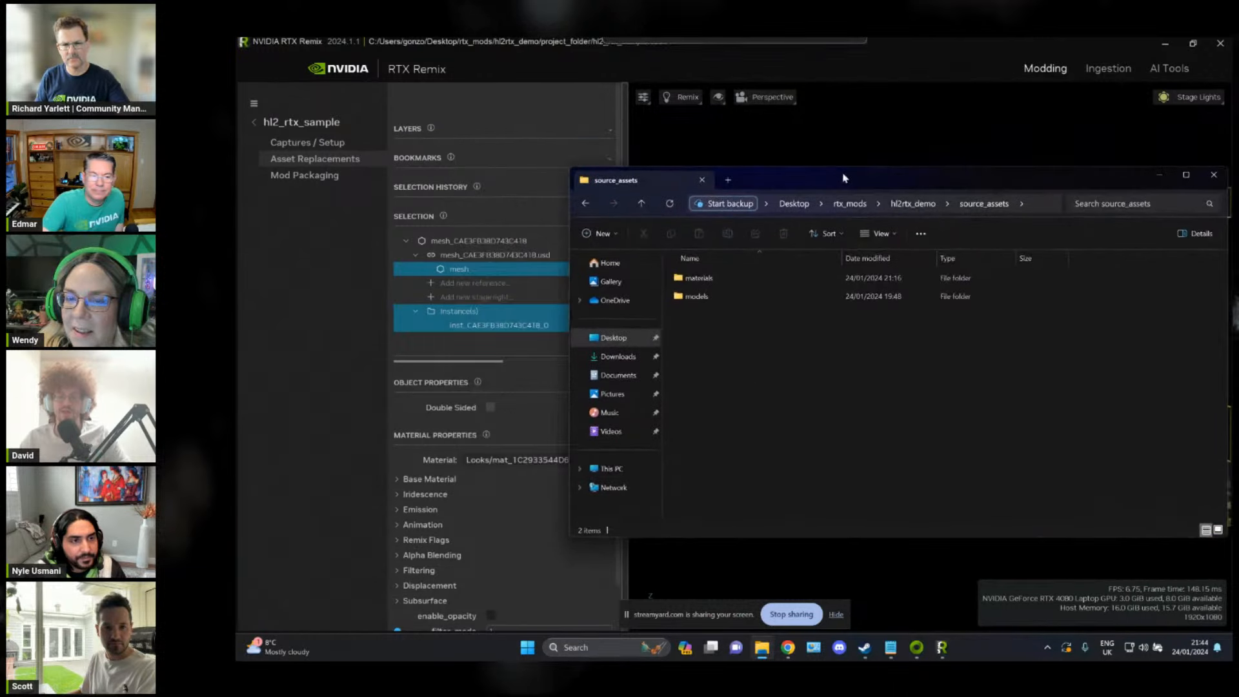
Step: Create a new folder named assets inside hl2rtx_demo's project_folder
left_click(913, 203)
double_click(755, 278)
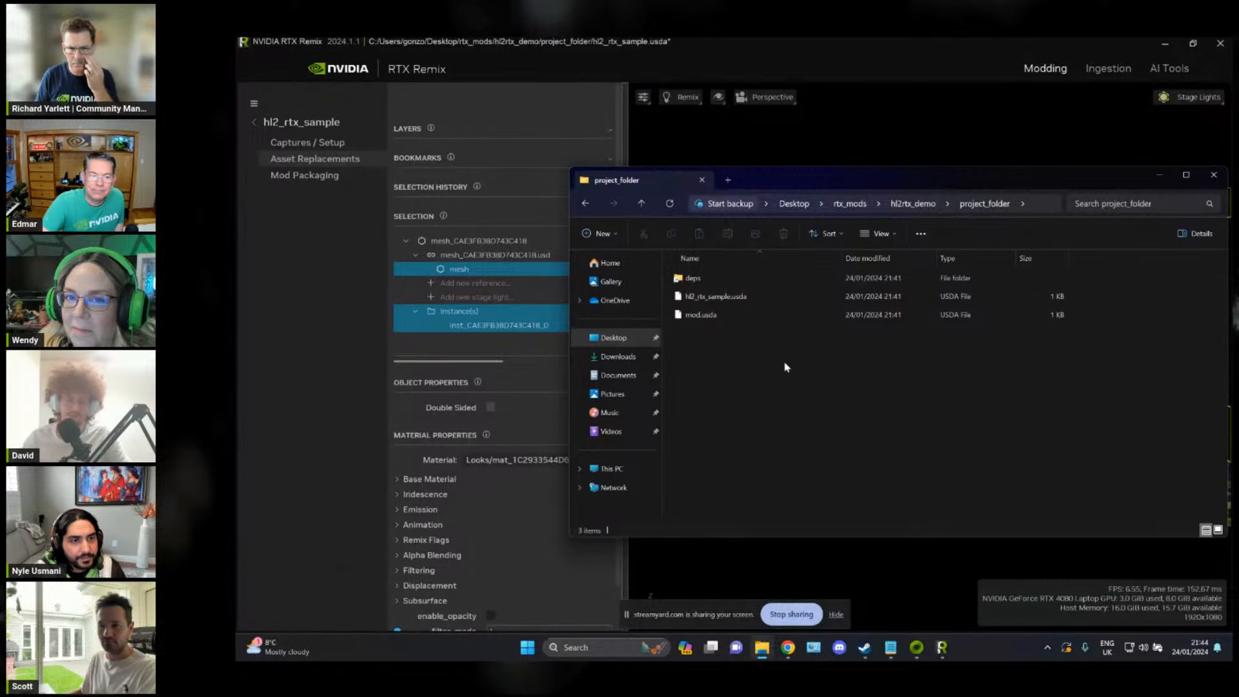
key("ctrl+shift+n")
type("asset")
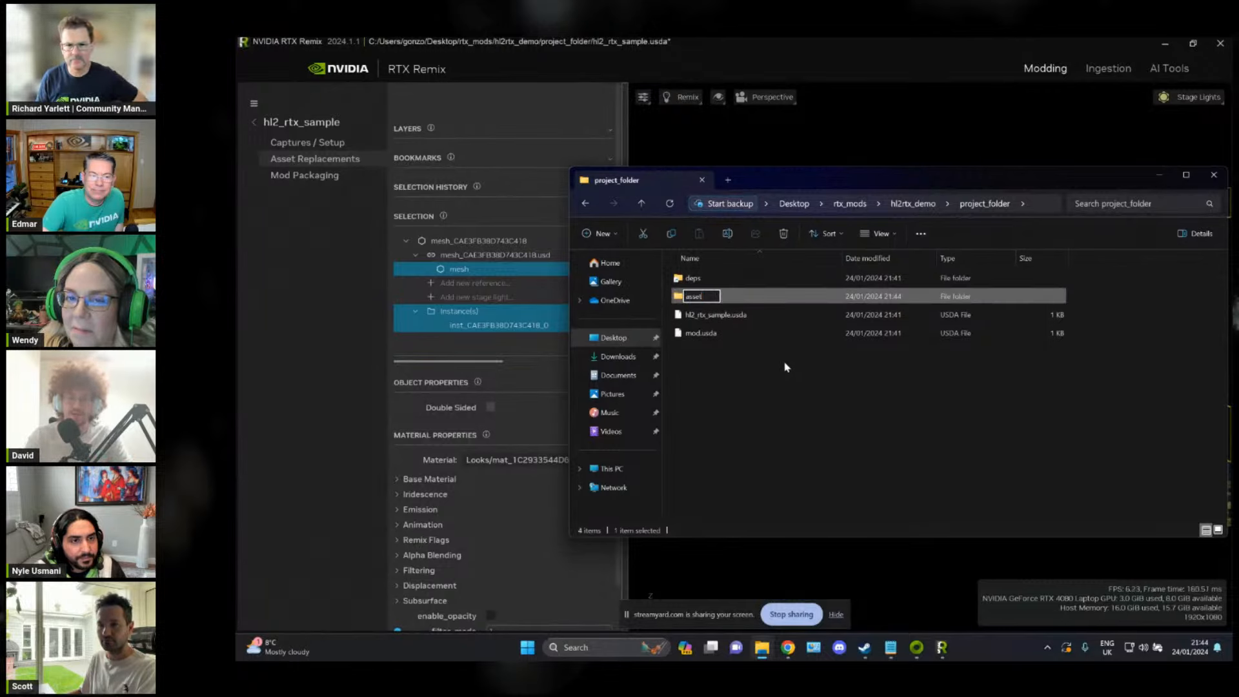
type("s")
key("Return")
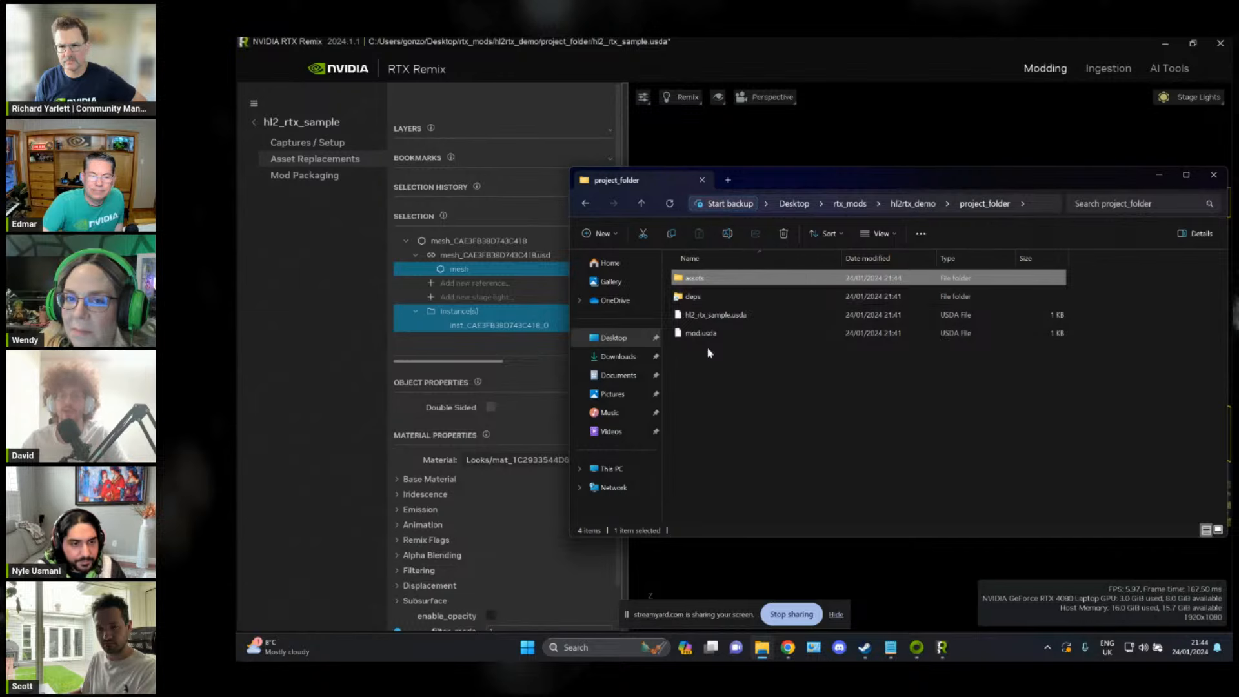
Step: Create two subfolders named materials and models inside the assets folder and return to project_folder
double_click(742, 278)
key("ctrl+shift+n")
type("materials")
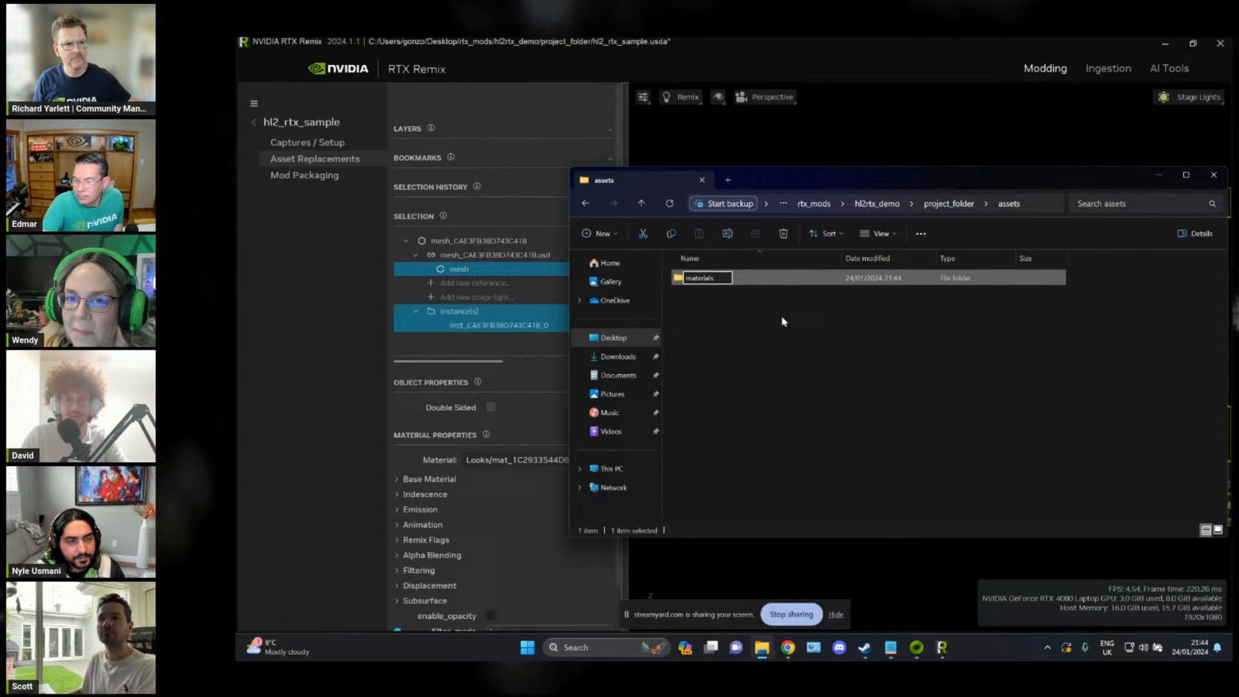
key("Return")
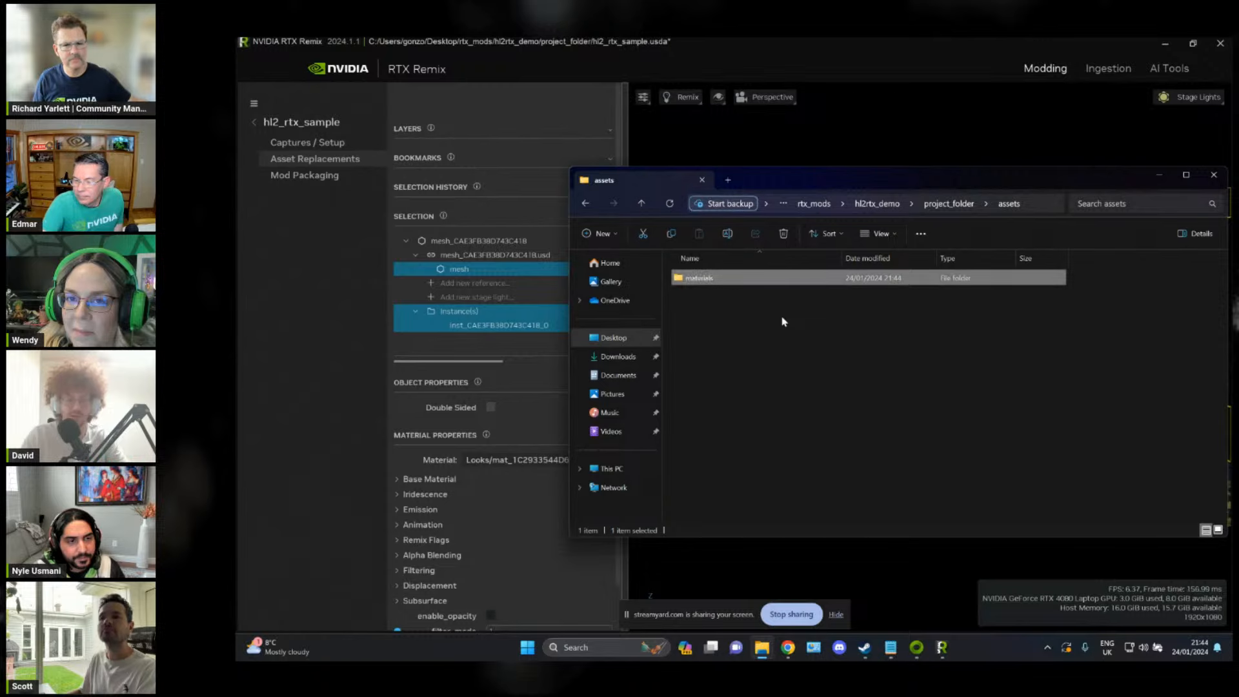
key("ctrl+shift+n")
type("models")
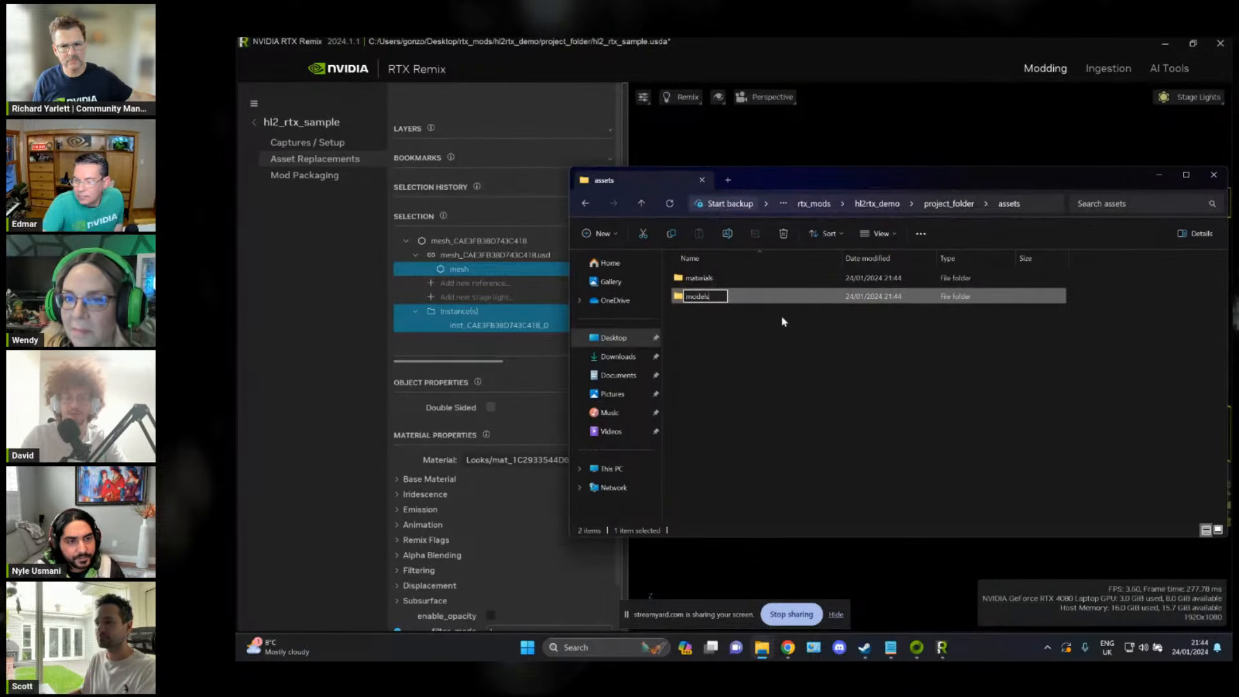
key("Return")
left_click(785, 322)
left_click(948, 204)
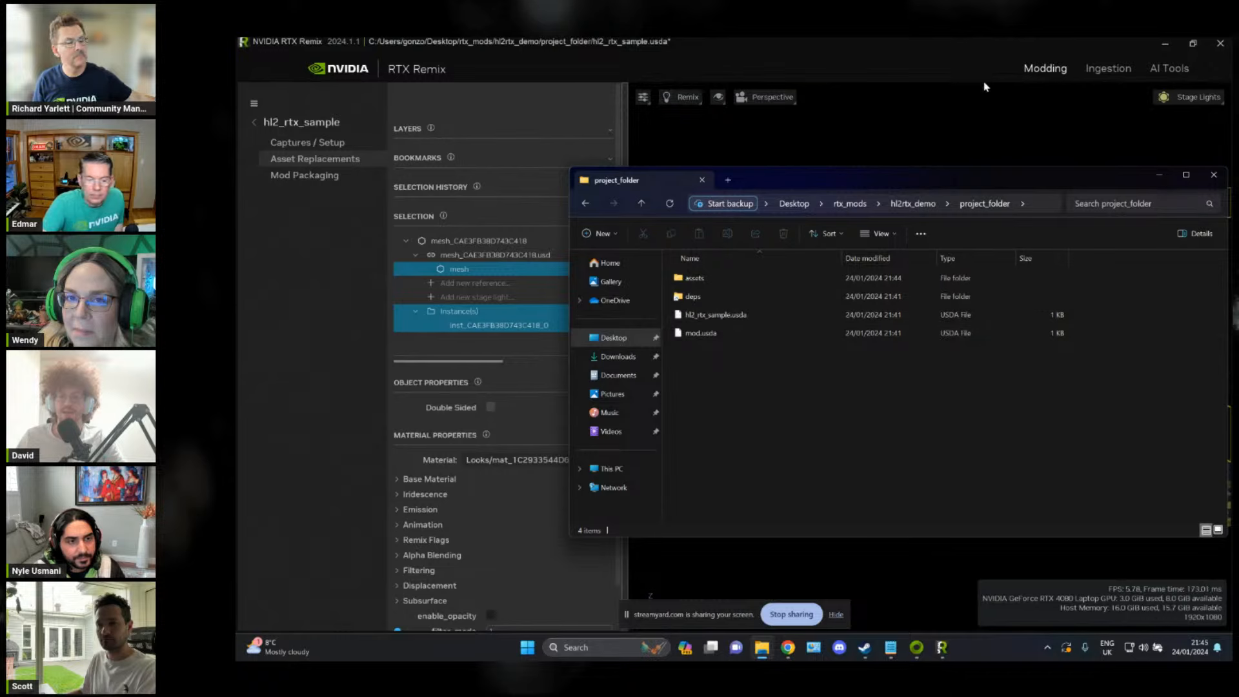
Step: Open the M_Wood_Wall_027_Set texture folder under hl2rtx_demo/source_assets/materials/wood
left_click(915, 203)
left_click_drag(917, 180, 890, 185)
left_click(884, 74)
left_click(763, 647)
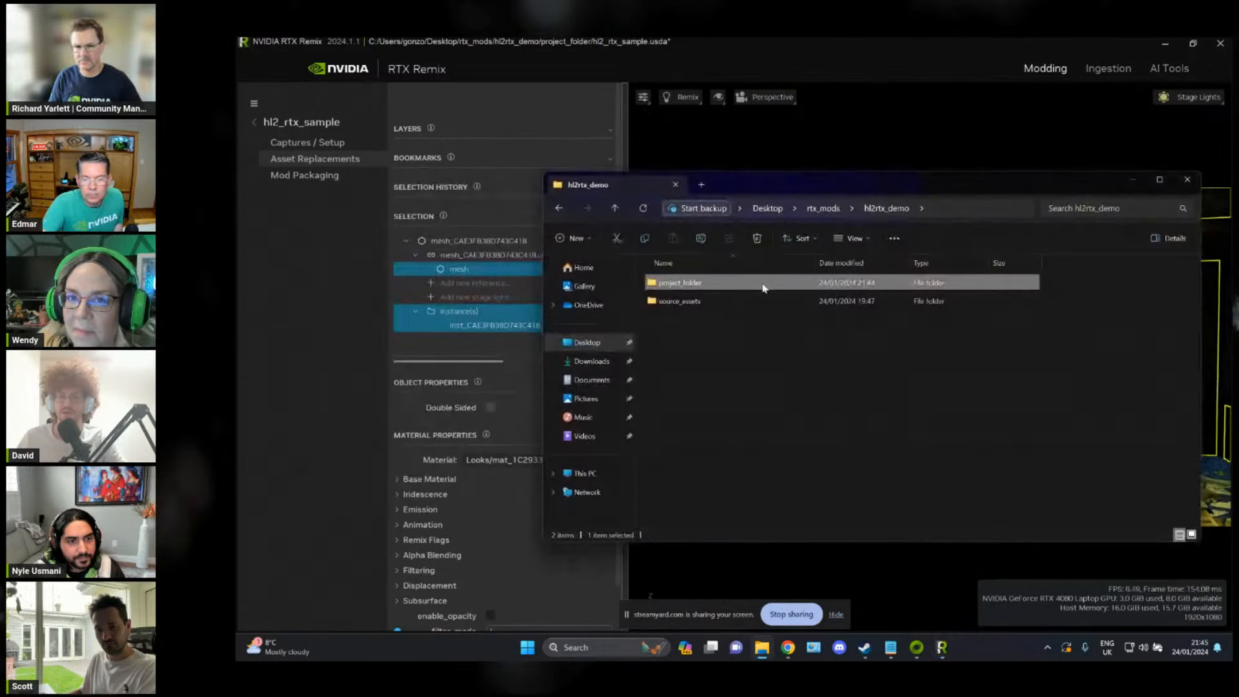
double_click(692, 303)
double_click(700, 286)
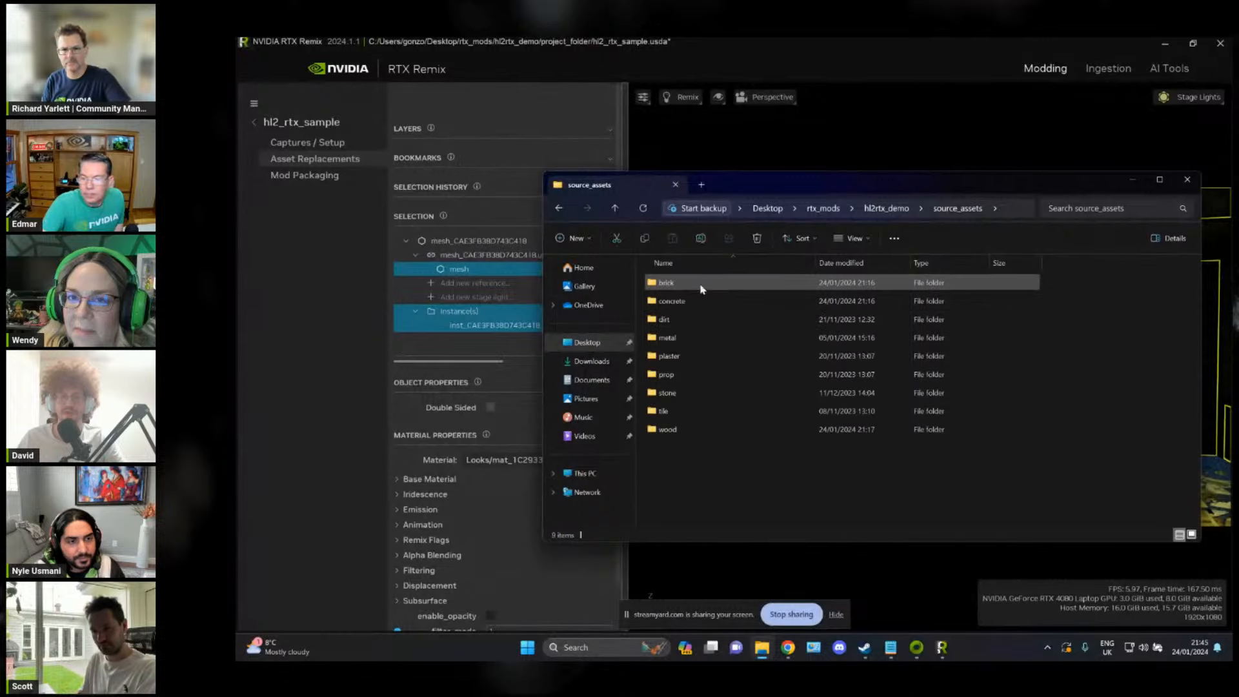
double_click(700, 430)
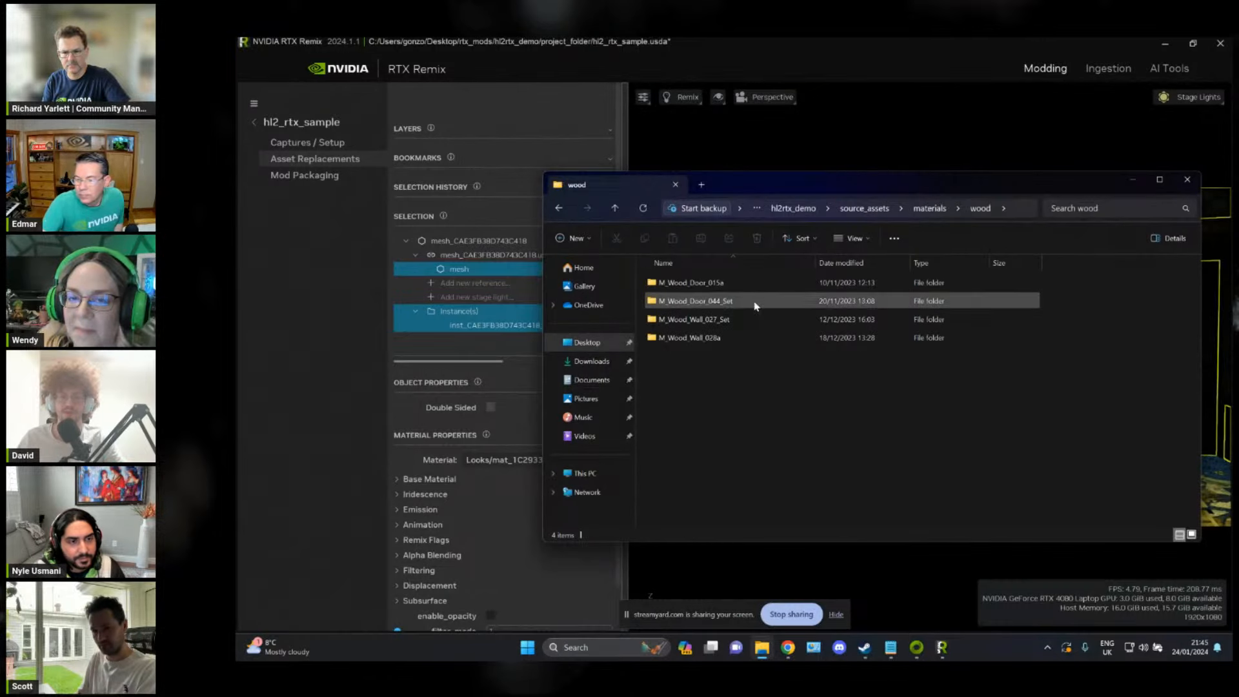
double_click(741, 331)
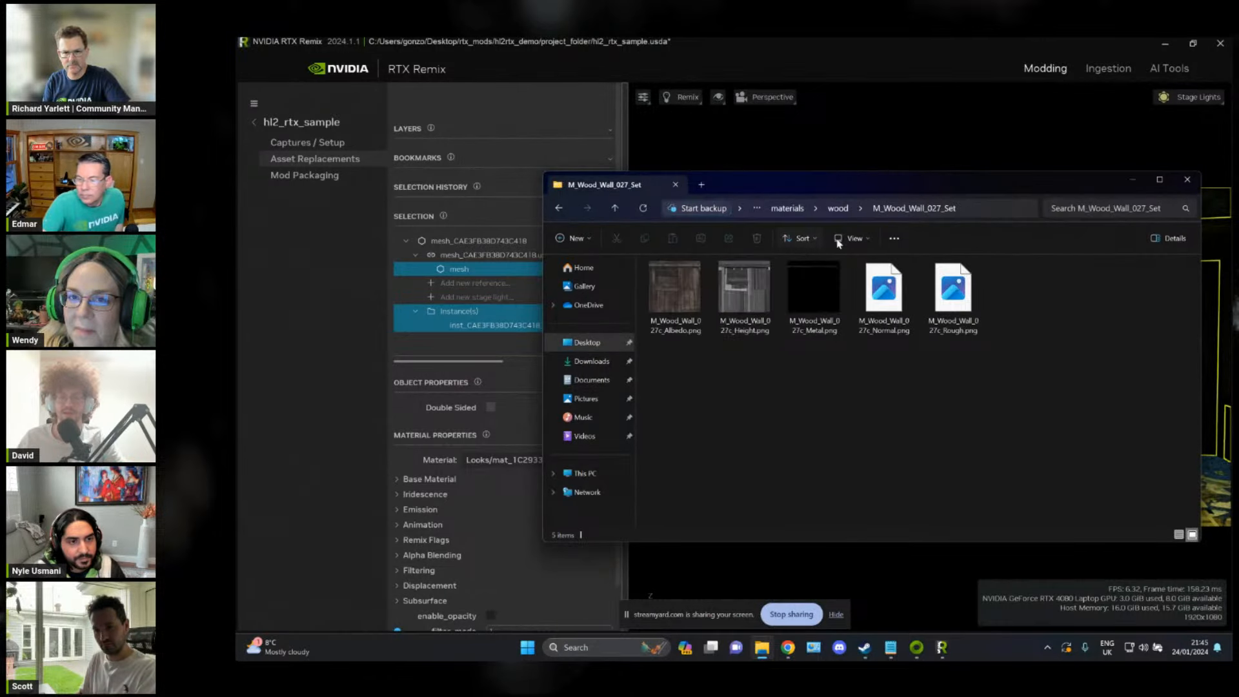
left_click_drag(904, 182, 783, 177)
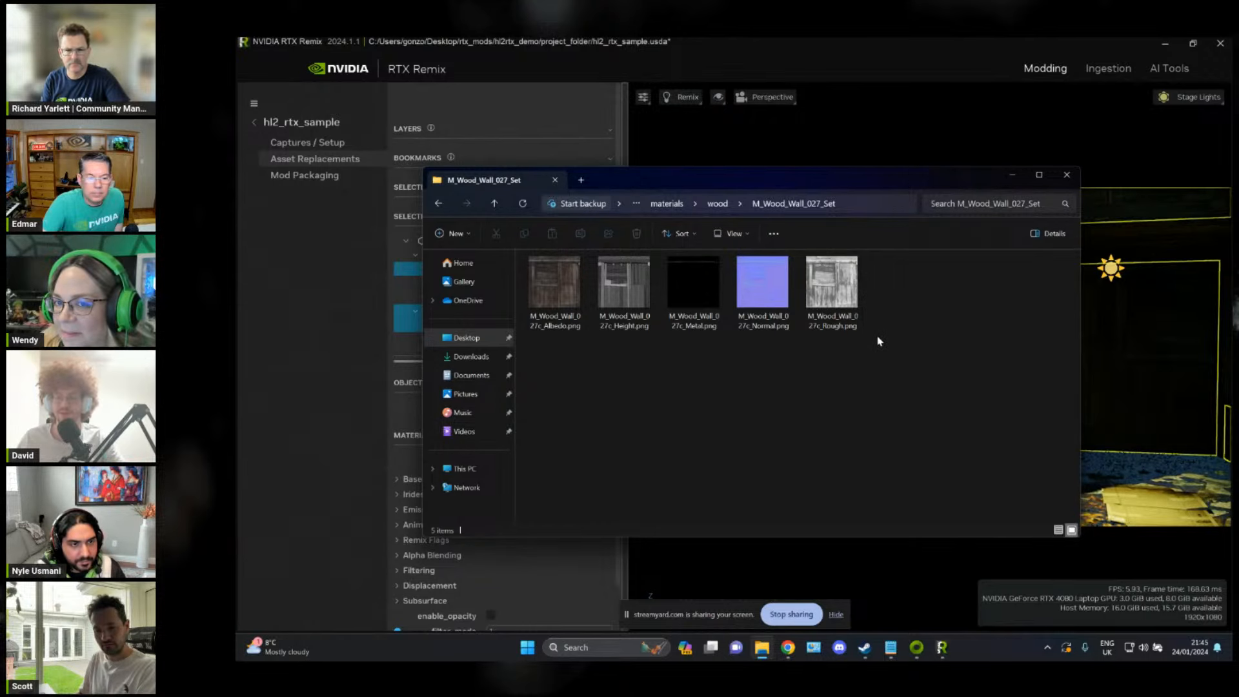
Step: Back in RTX Remix, open material ingestion and set the normal map convention to Normal - DirectX
left_click(1107, 70)
key("alt+Tab")
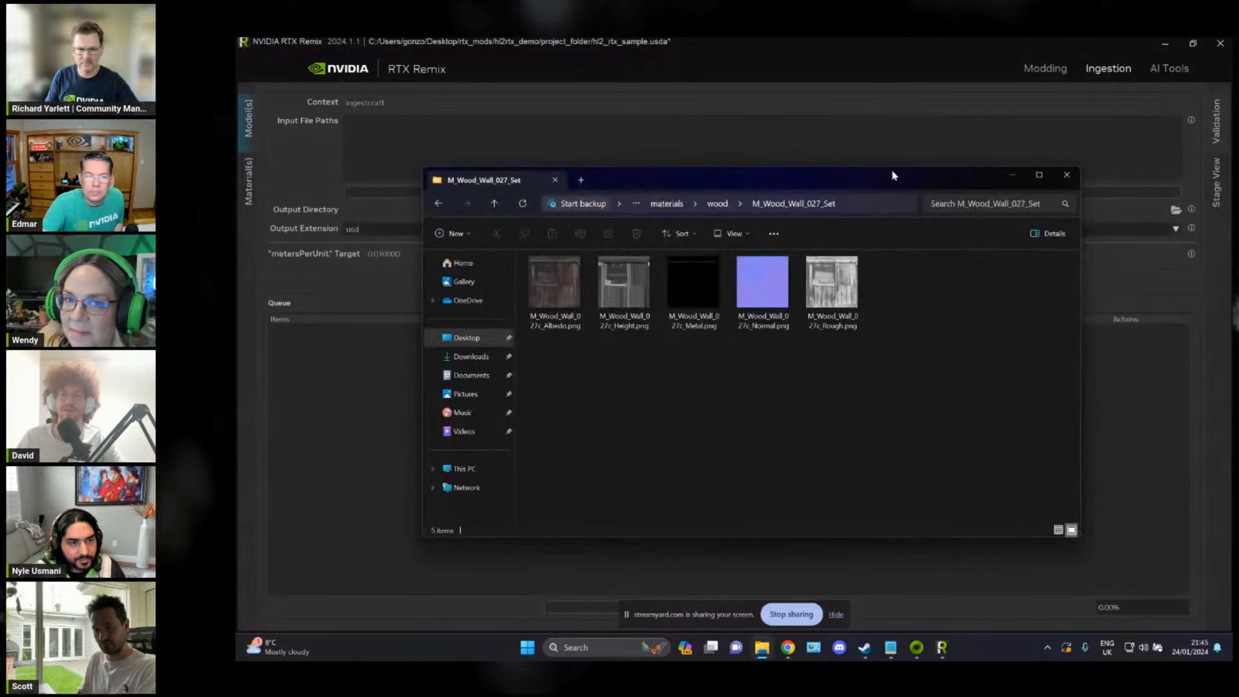
left_click(248, 180)
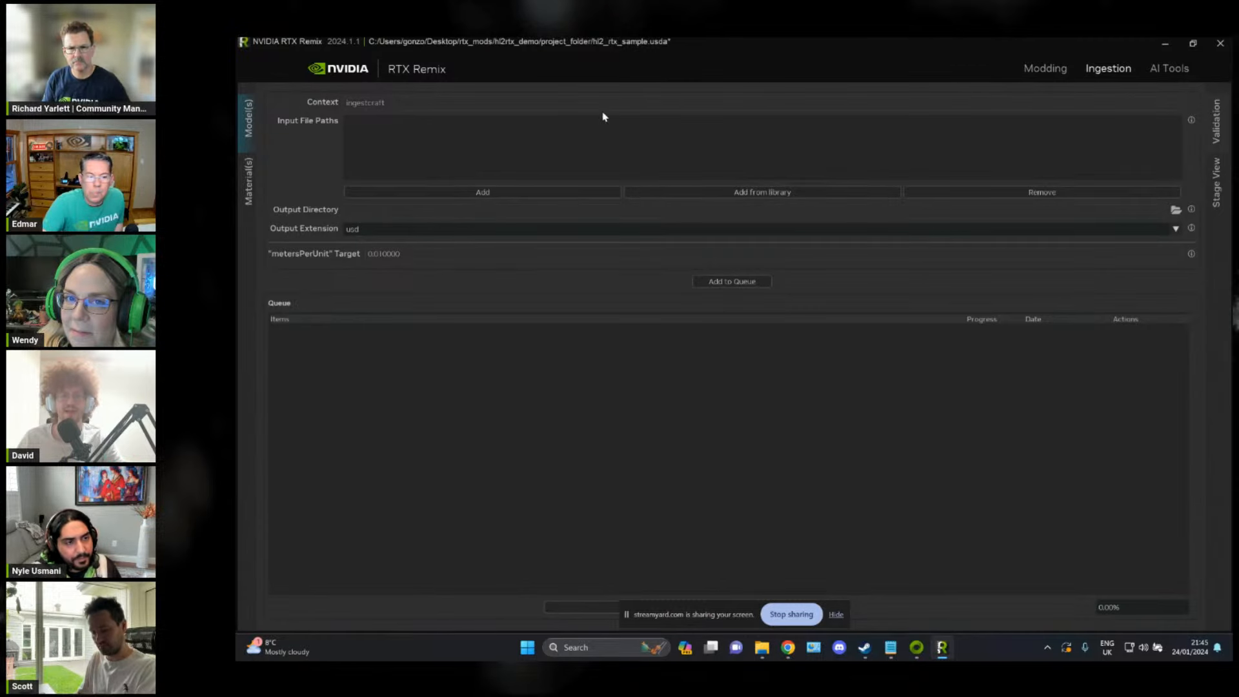
left_click(630, 251)
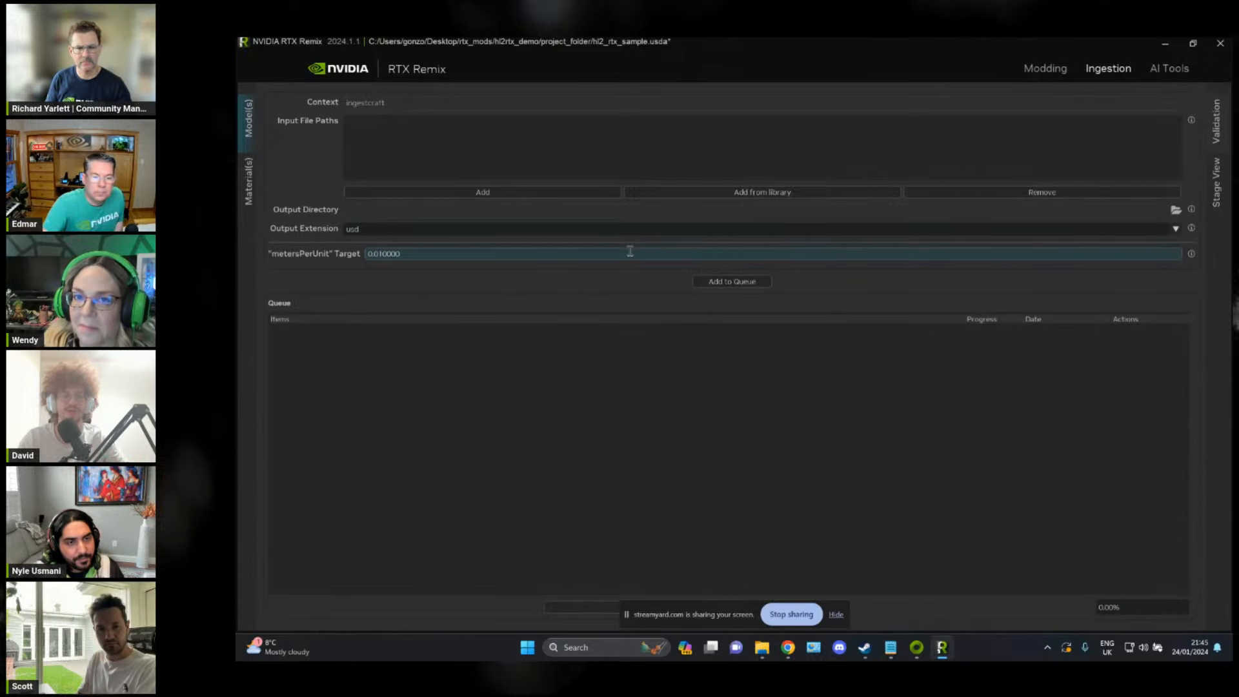
left_click(248, 176)
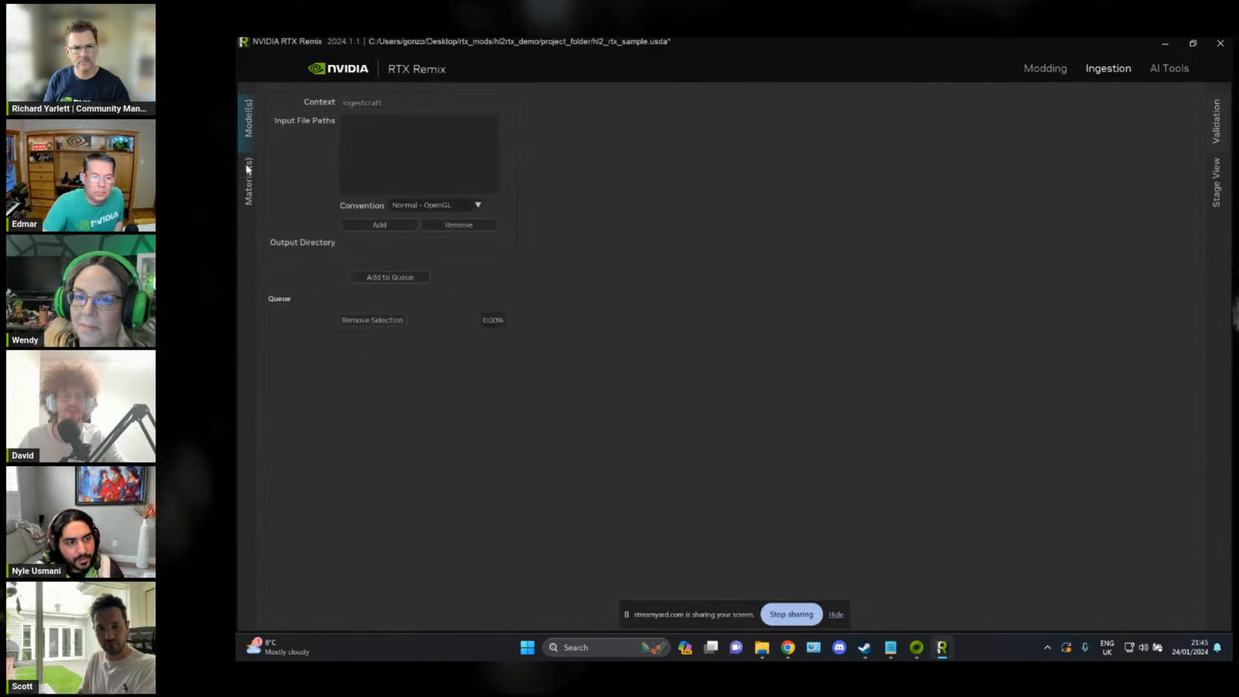
left_click(409, 207)
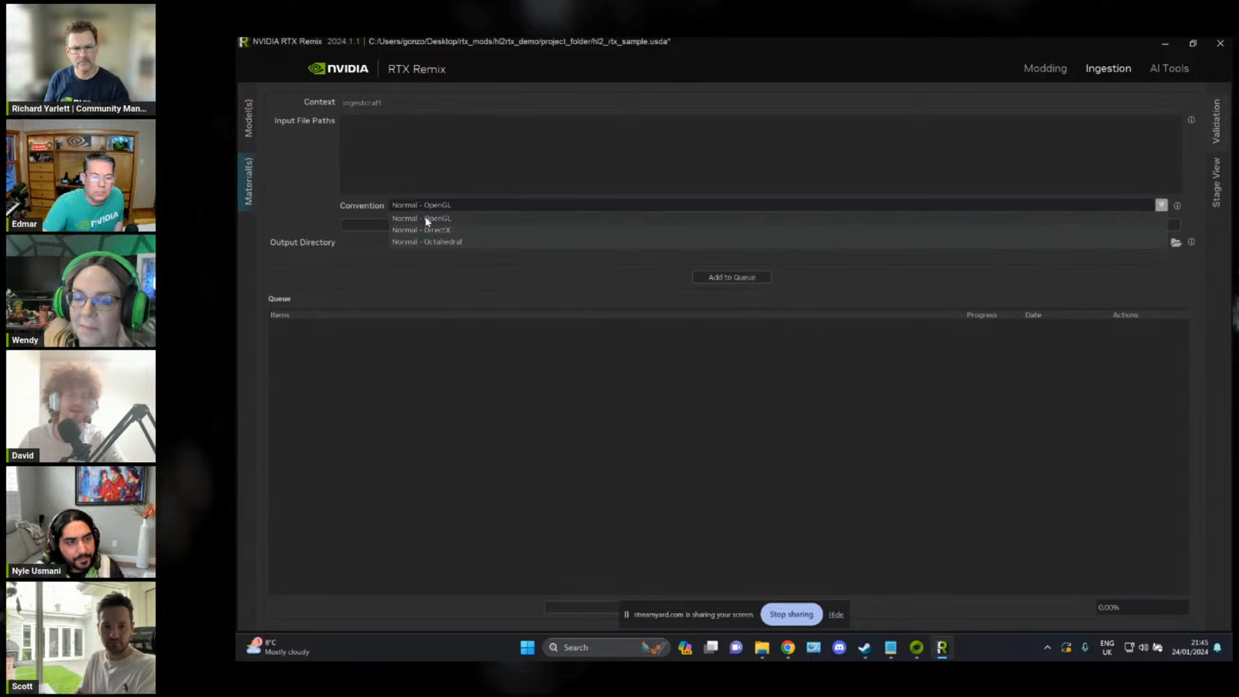
left_click(444, 231)
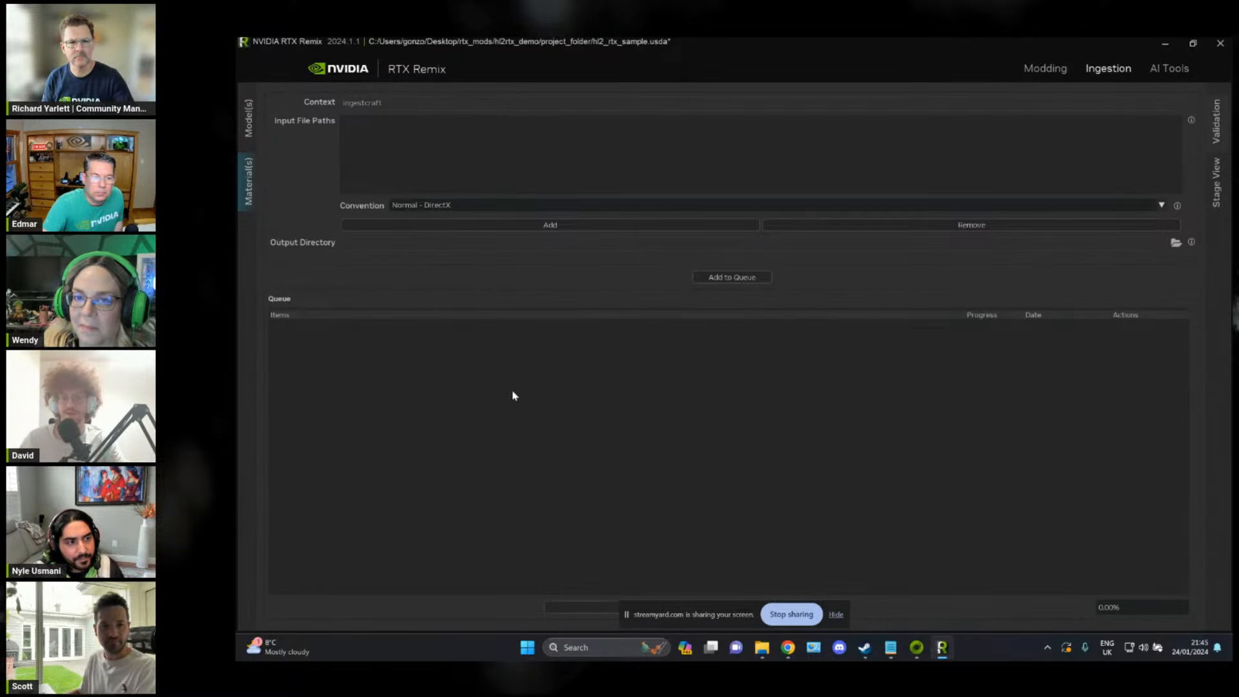
Step: Add the M_Wood_Wall_027c Albedo, Height, Metal, Normal and Rough PNG textures from File Explorer as the material ingestion's input files
key("alt+Tab")
left_click_drag(729, 184, 827, 182)
left_click_drag(1037, 390, 558, 239)
left_click(890, 377)
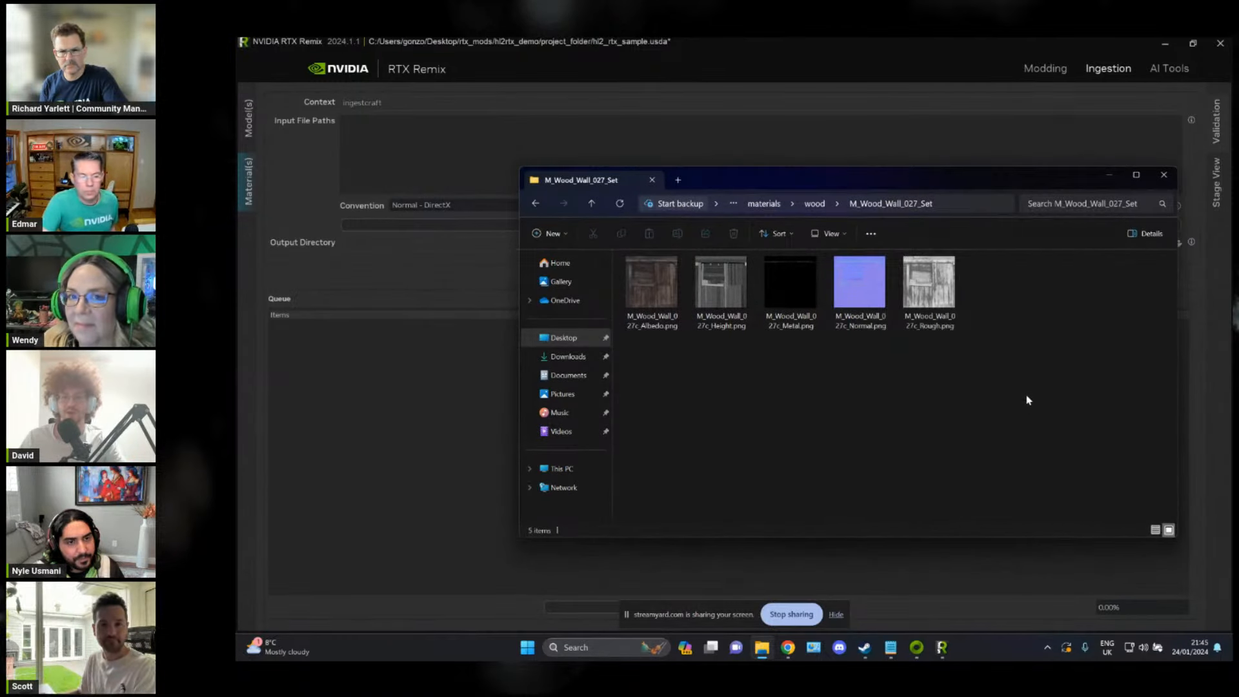
left_click_drag(1008, 459, 553, 206)
left_click_drag(721, 287, 465, 153)
left_click(465, 152)
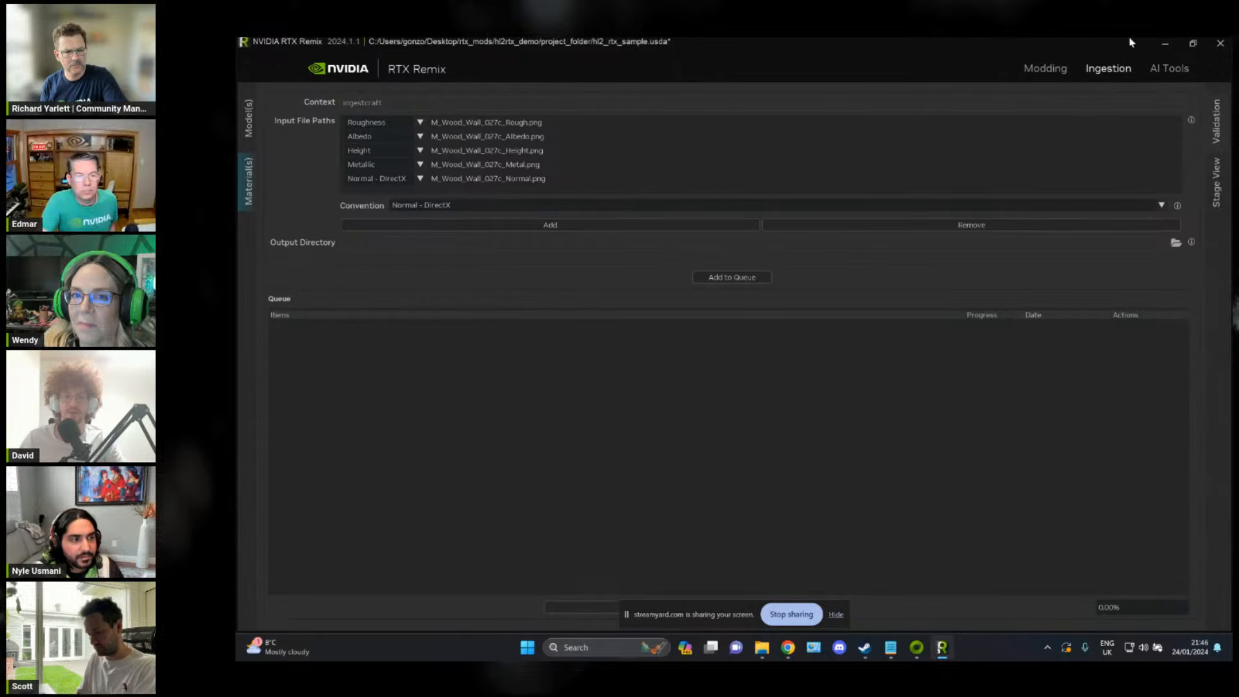
Step: Move closer to the captured wooden wall in the modding viewport and compare it with the M_Wood_Wall_027_Set textures in File Explorer
left_click(1045, 68)
key("alt+Tab")
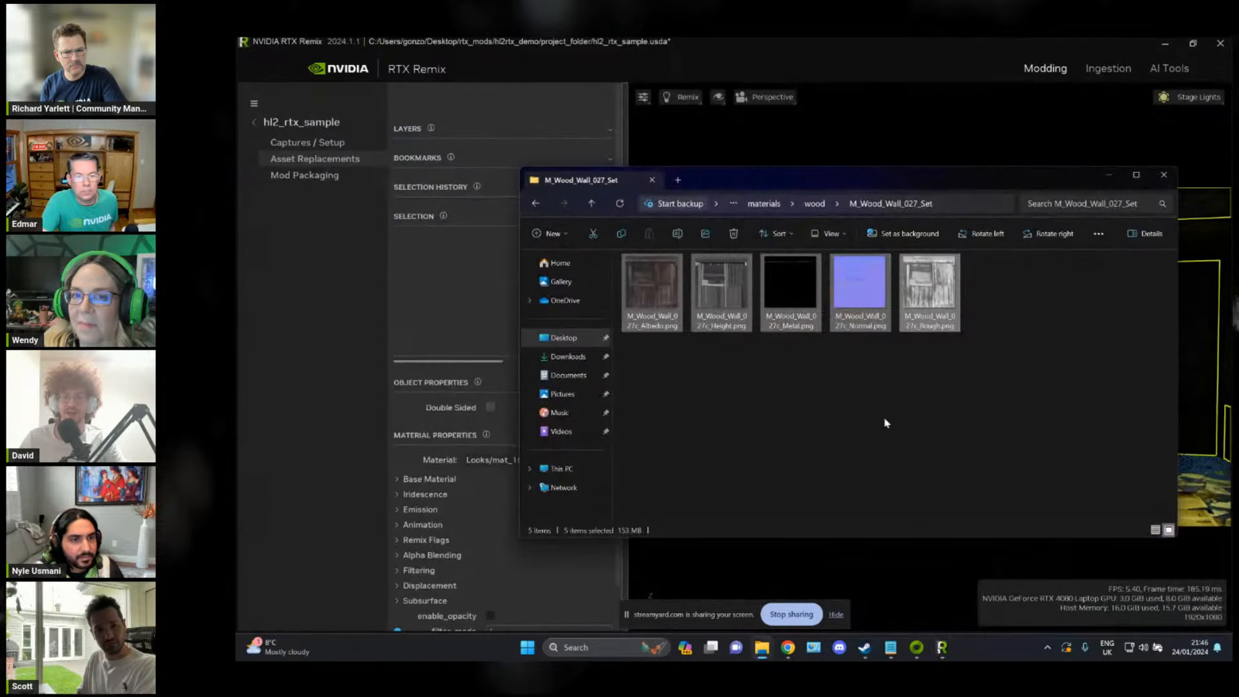
left_click(879, 55)
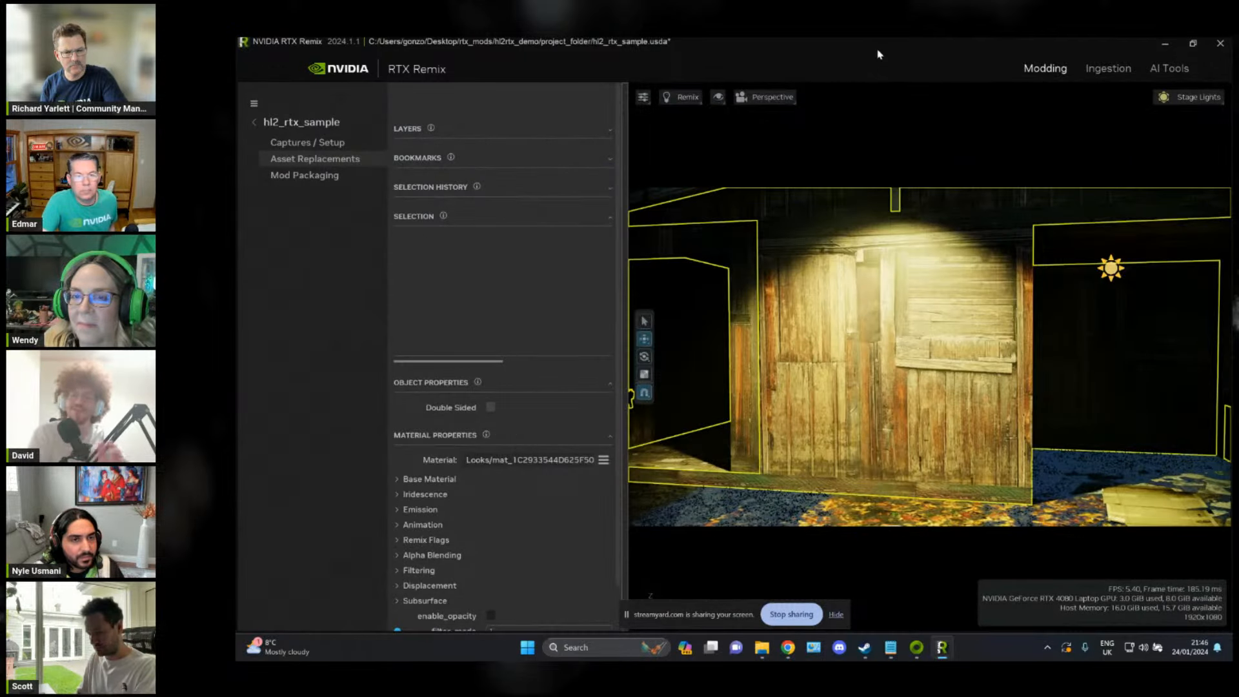
key("alt+Tab")
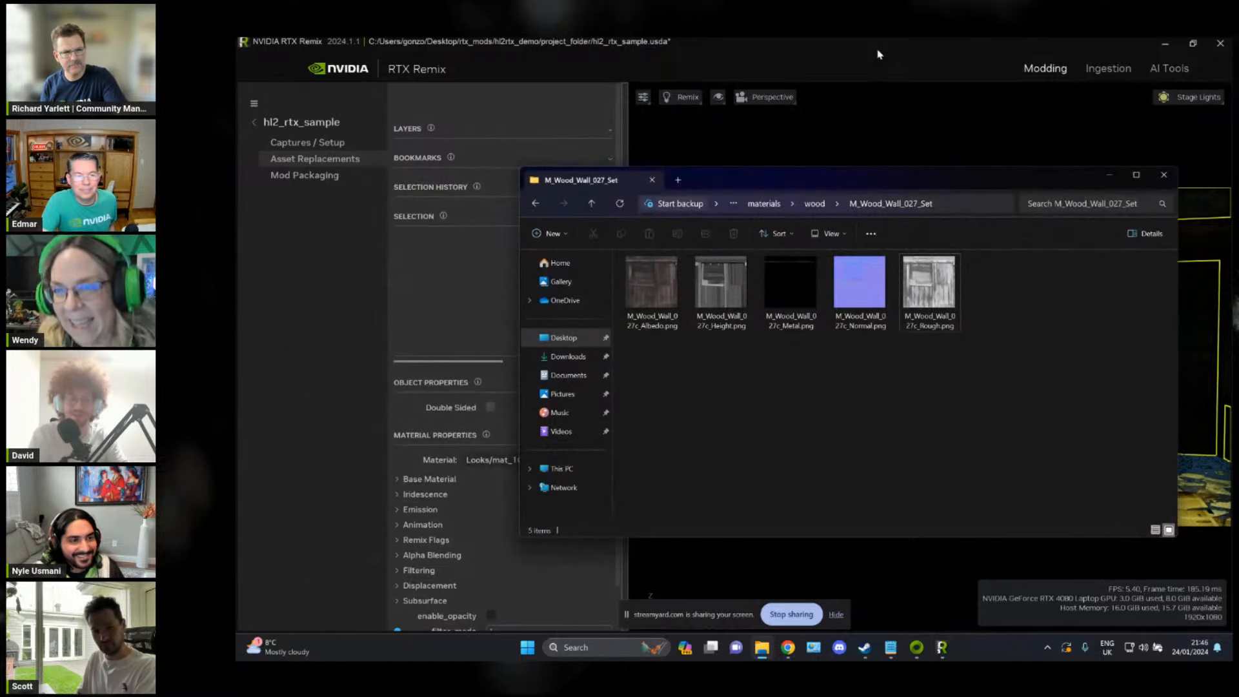
left_click(879, 55)
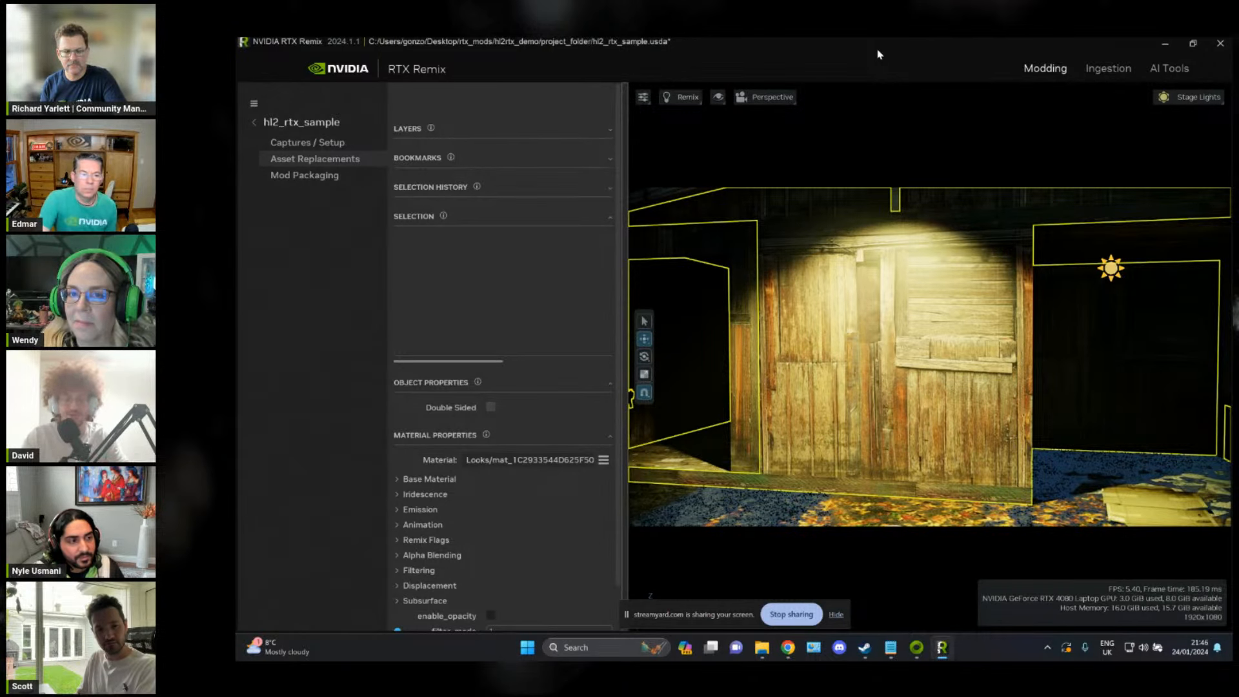
key("alt+Tab")
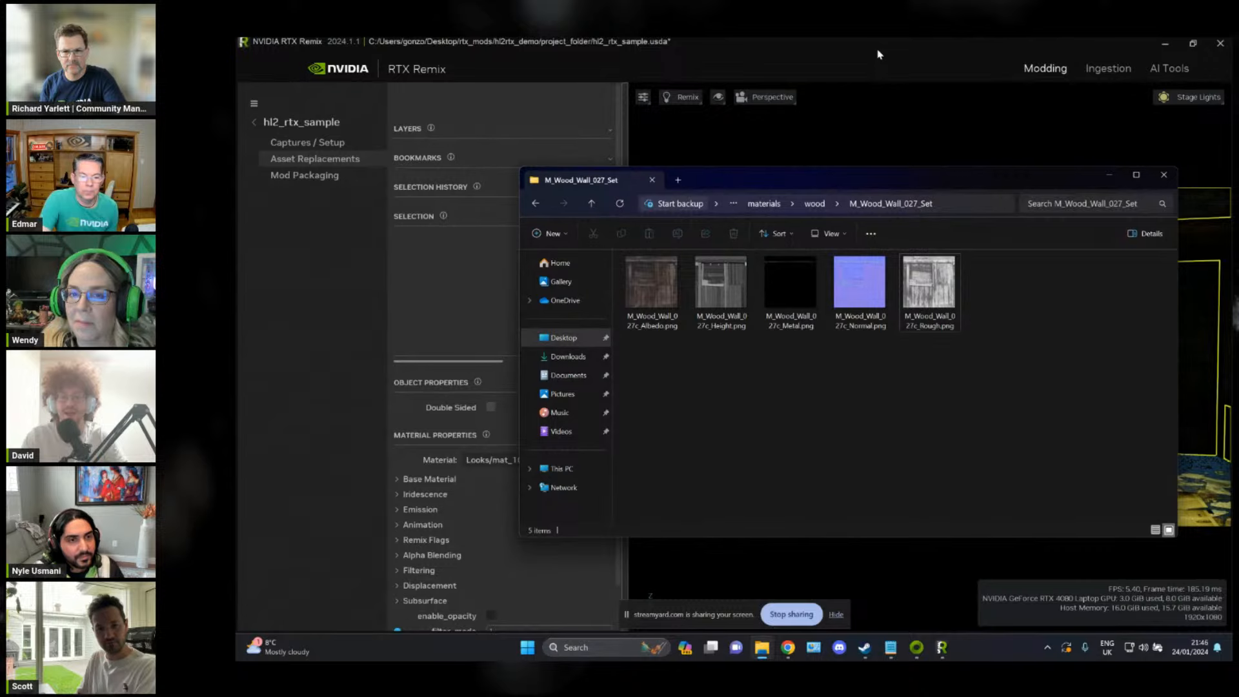
key("alt+Tab")
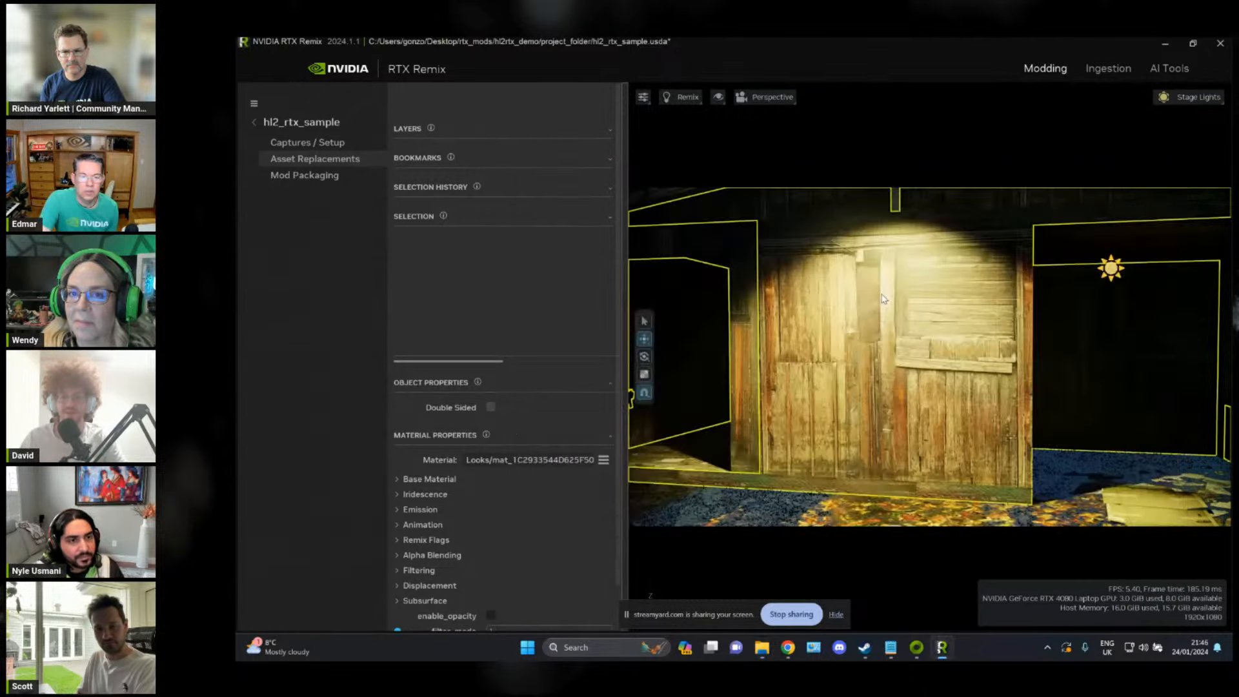
right_click_drag(881, 296, 879, 300)
key("w")
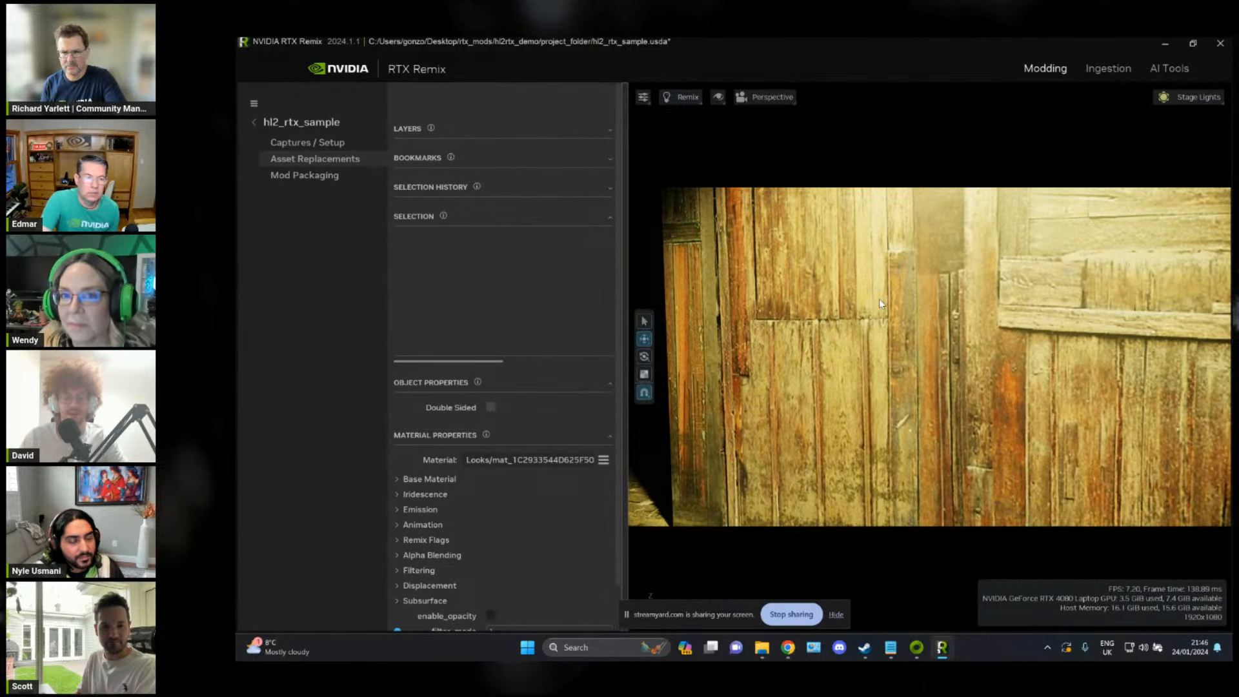
Step: Open M_Wood_Wall_027c_Albedo.png in Photos, examine its wood detail up close, and close the image
key("alt+Tab")
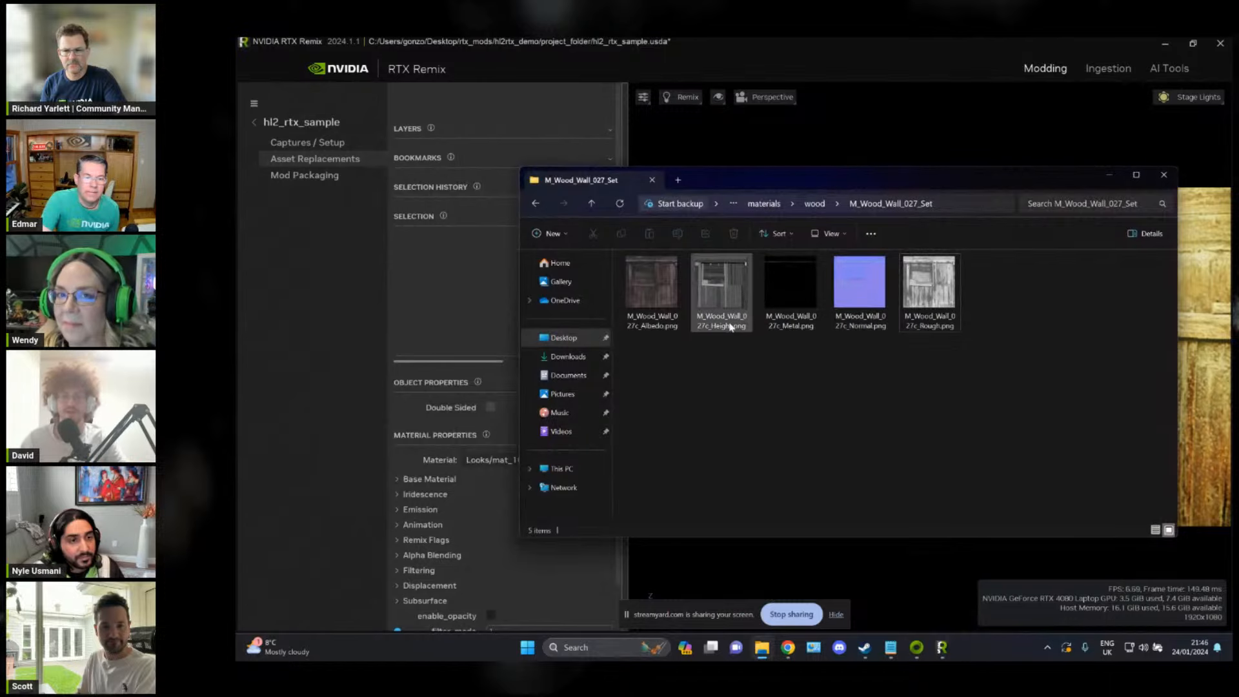
double_click(652, 287)
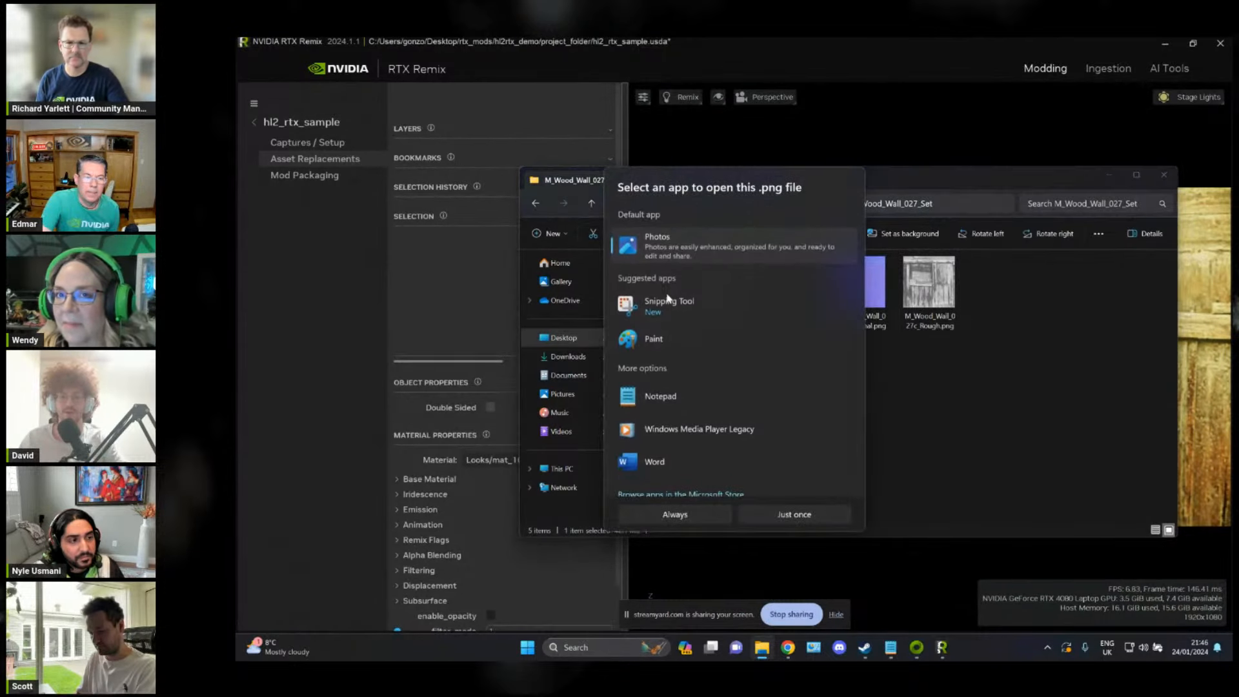
double_click(698, 234)
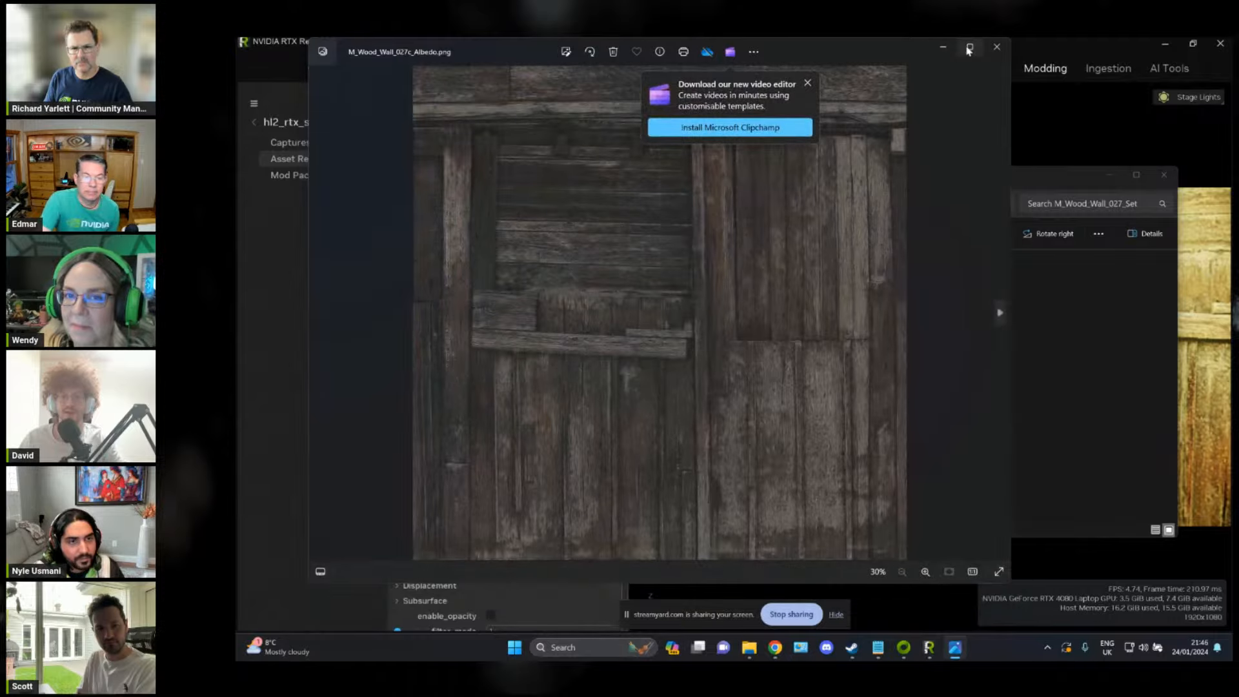
left_click(969, 46)
left_click(880, 84)
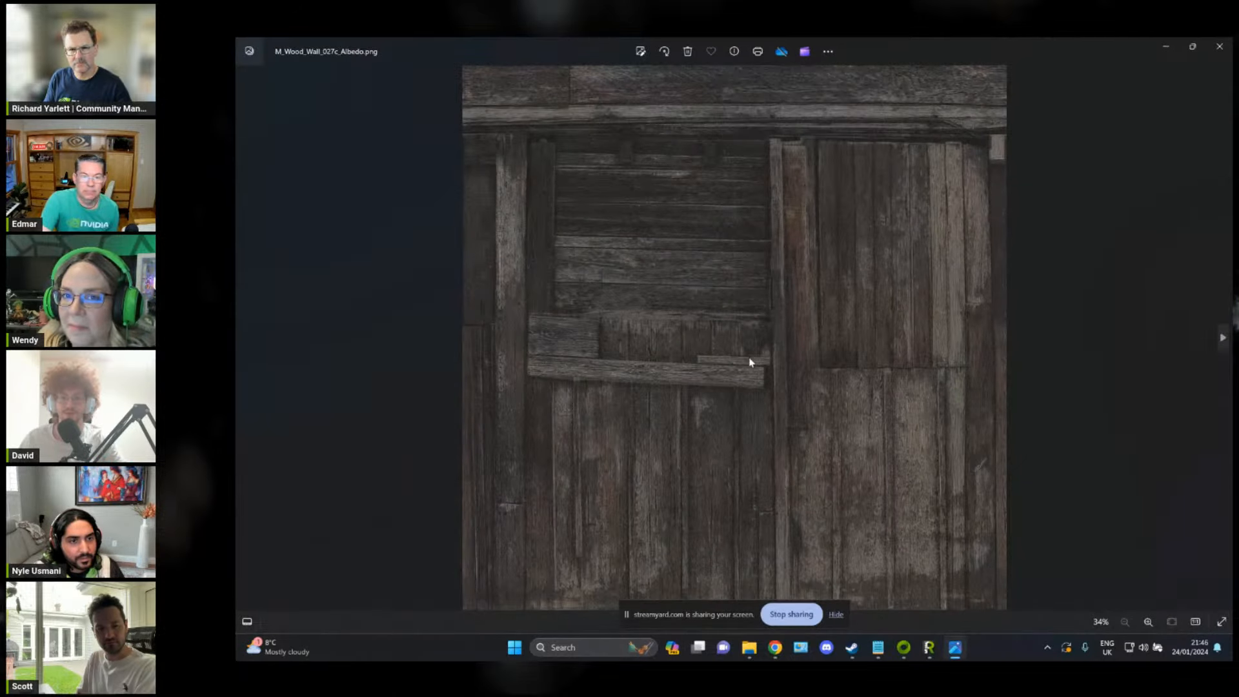
scroll(751, 363, "up", 15)
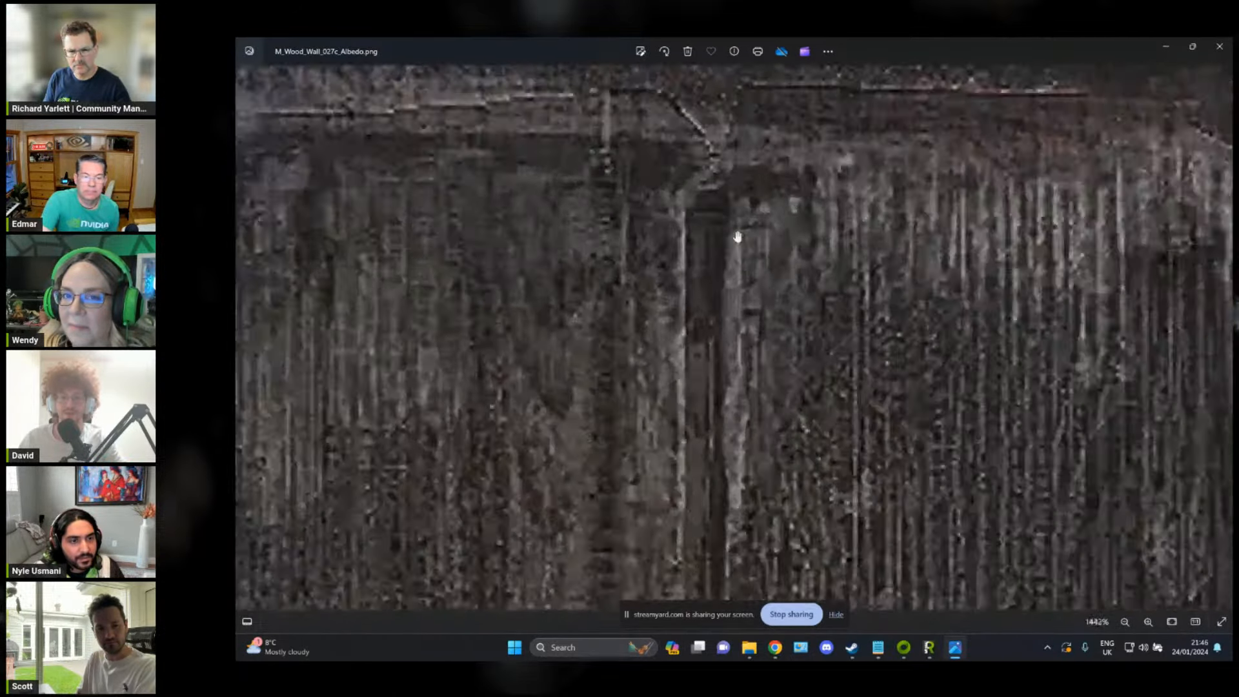
scroll(738, 236, "down", 15)
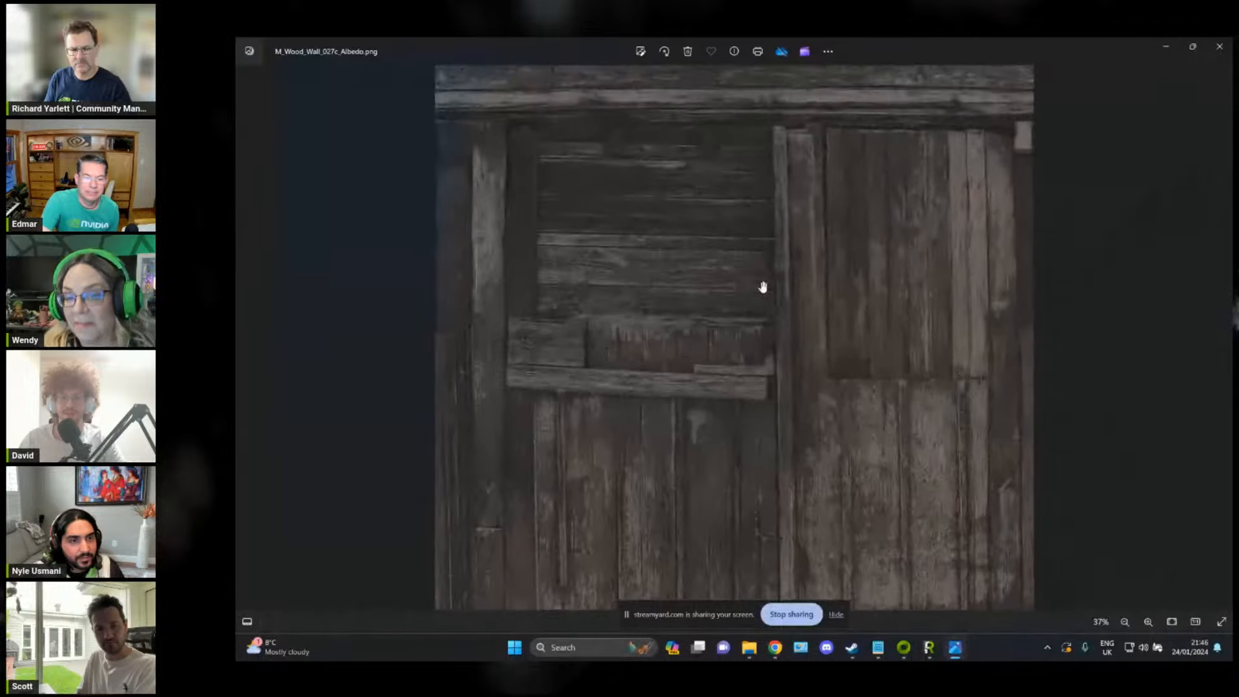
scroll(762, 287, "up", 5)
scroll(777, 327, "down", 5)
left_click(1220, 47)
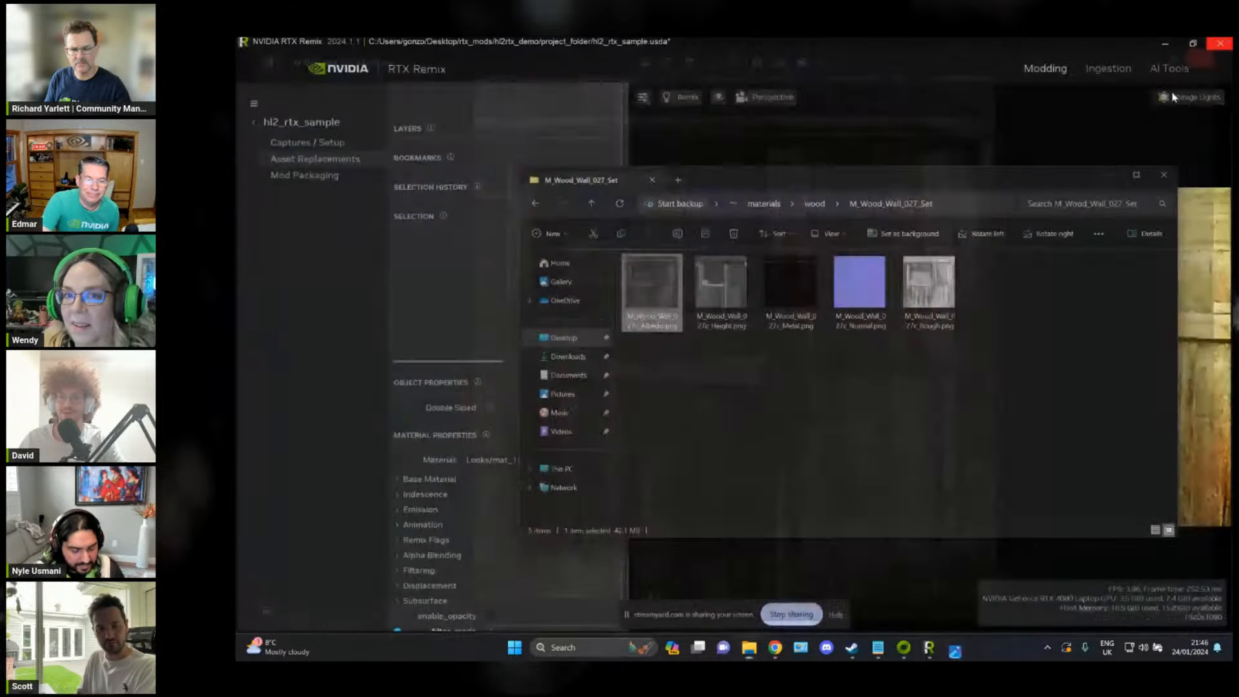
Step: View the M_Wood_Wall_027c_Height.png texture in Photos and close it
left_click(843, 427)
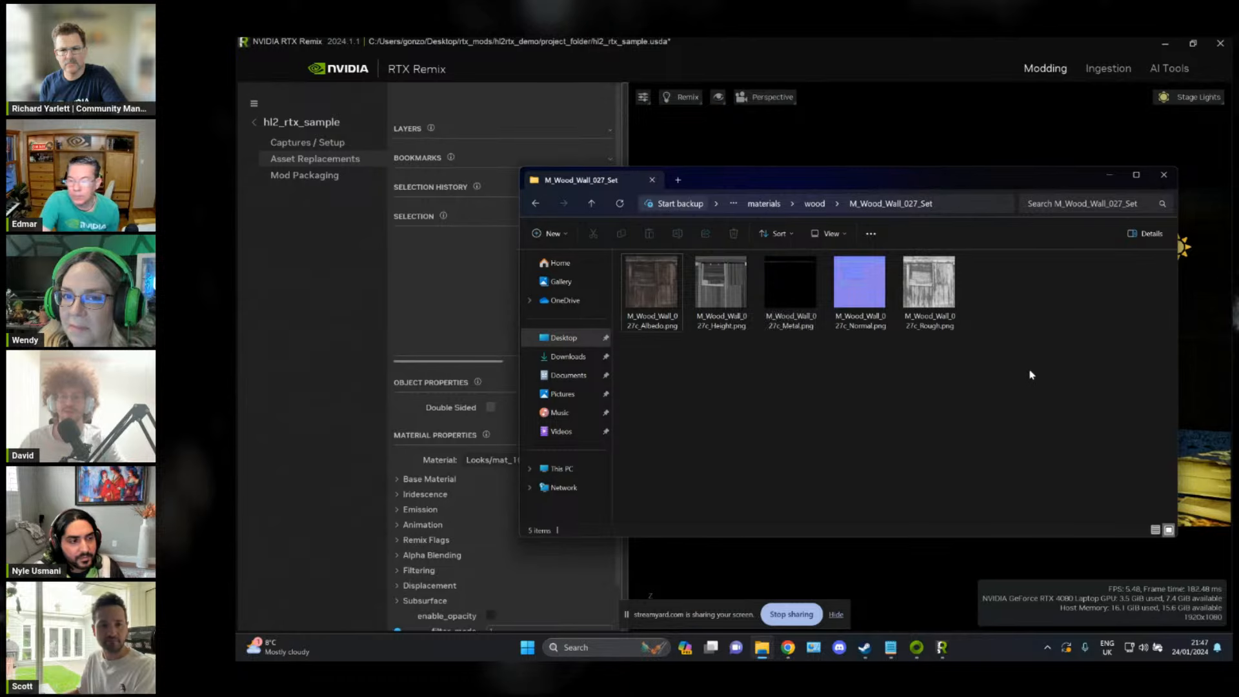
left_click_drag(1030, 381, 708, 267)
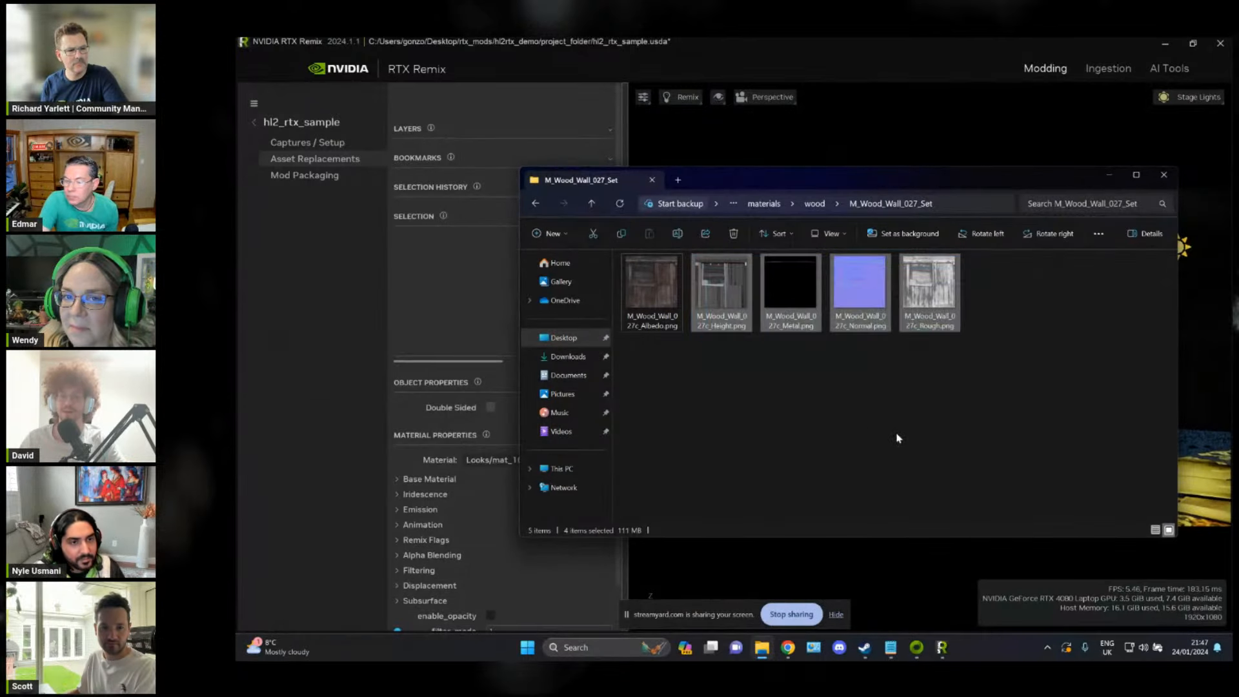
left_click(900, 436)
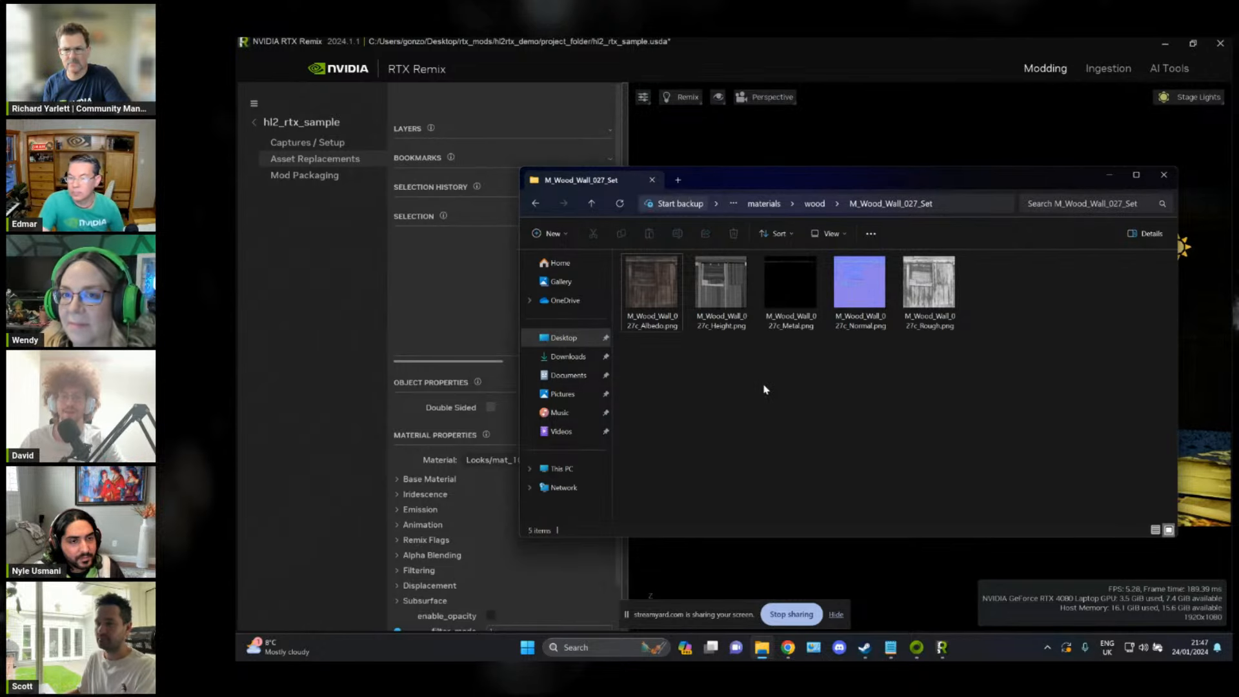
double_click(726, 284)
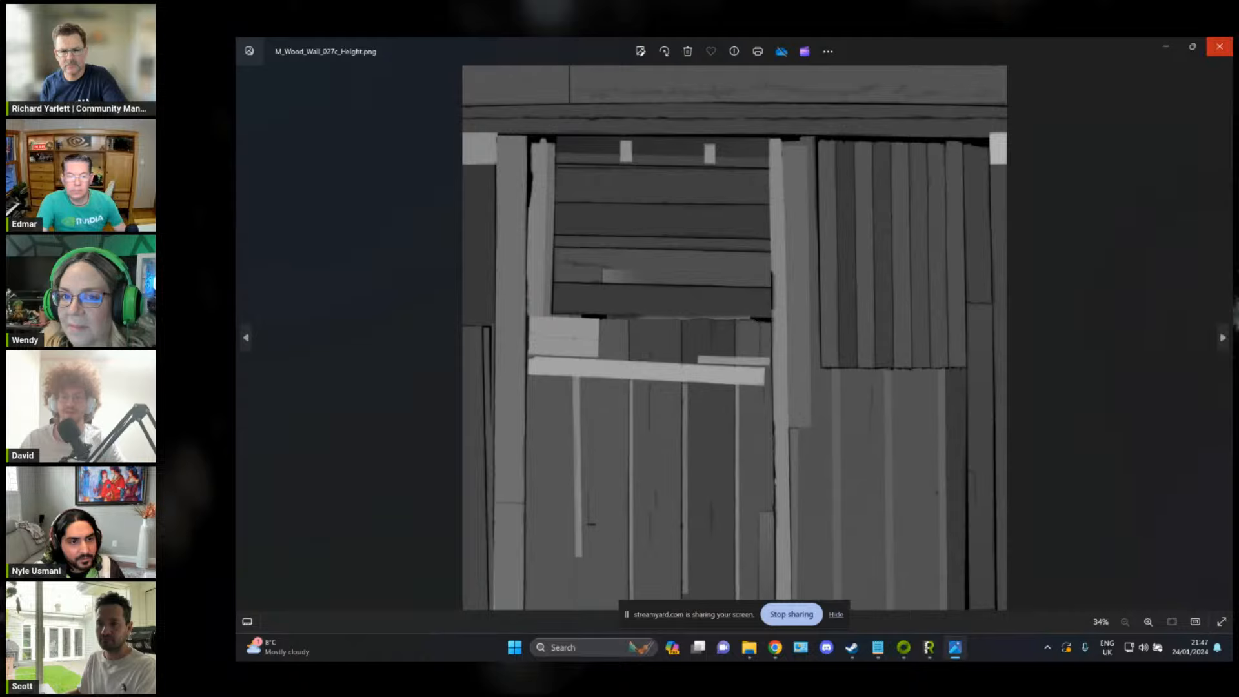
left_click(1220, 46)
Step: Bring RTX Remix back to material ingestion, and open hl2rtx_demo/project_folder/assets/materials in File Explorer
left_click(893, 56)
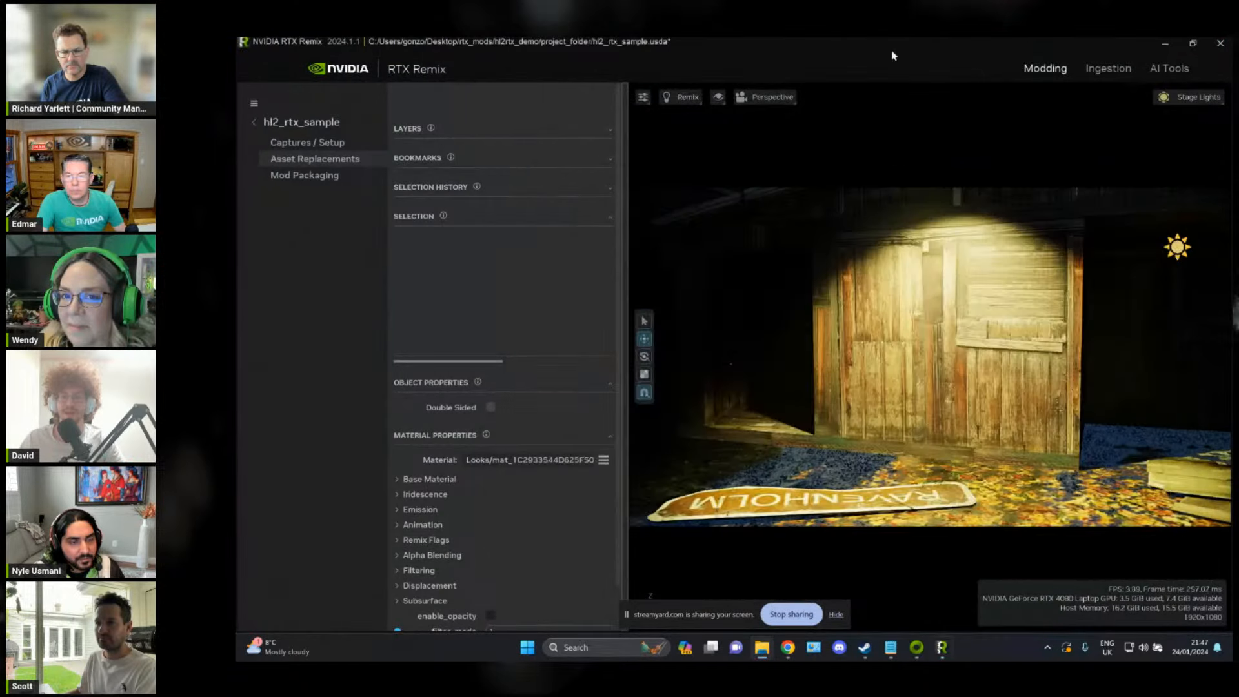
left_click(1100, 71)
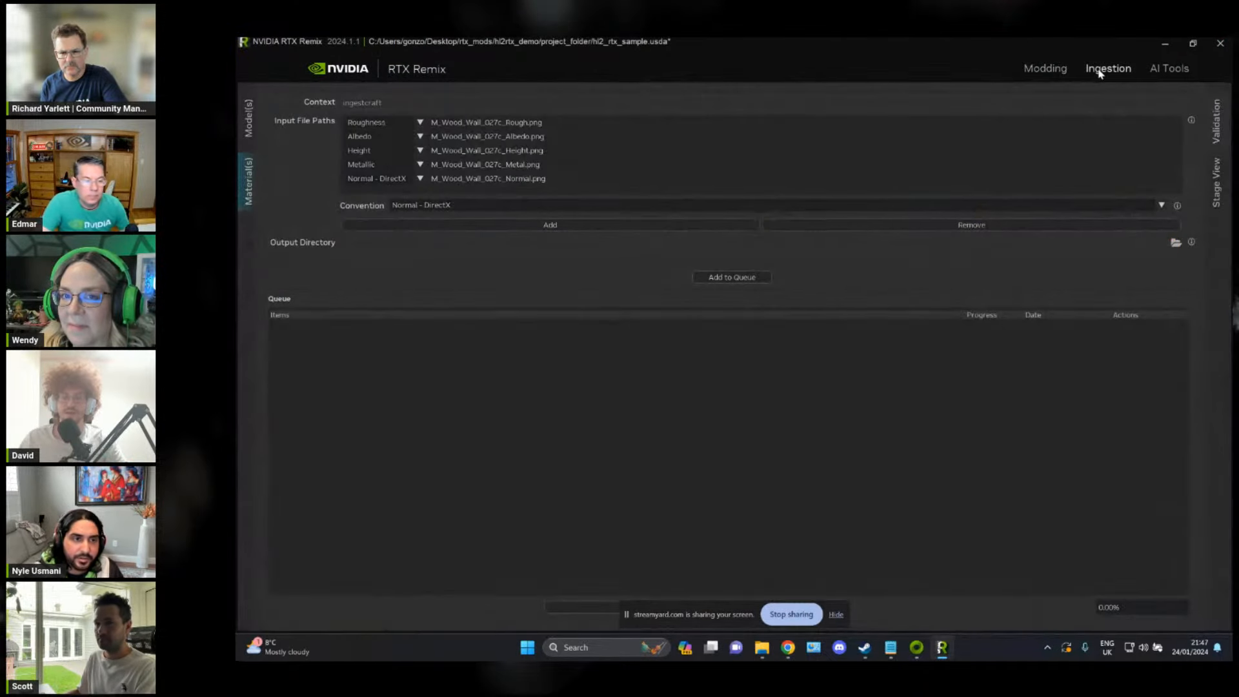
key("alt+Tab")
key("alt+Tab")
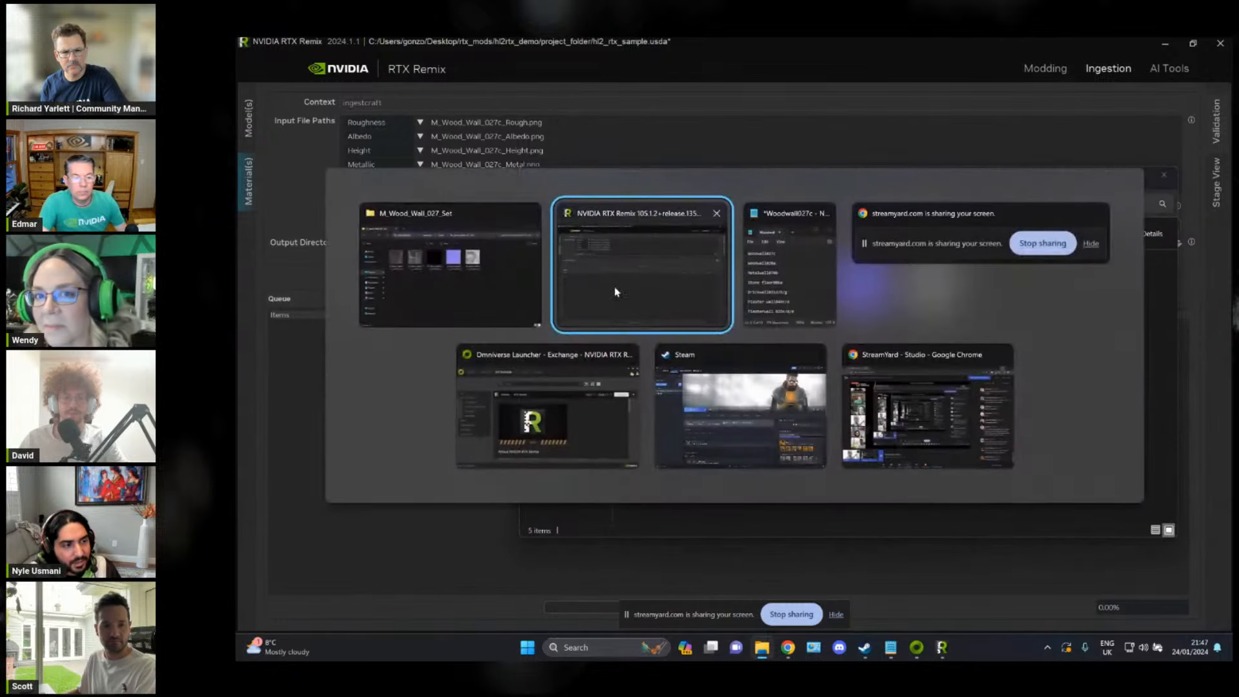
left_click(502, 276)
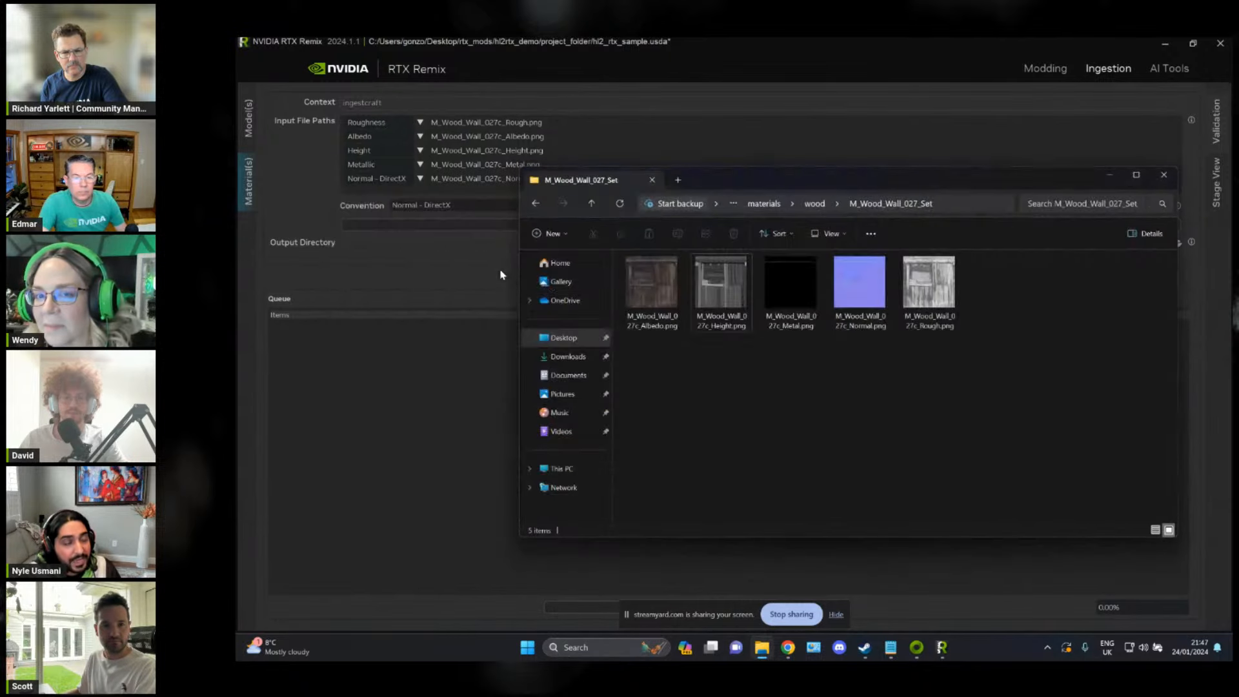
left_click(764, 204)
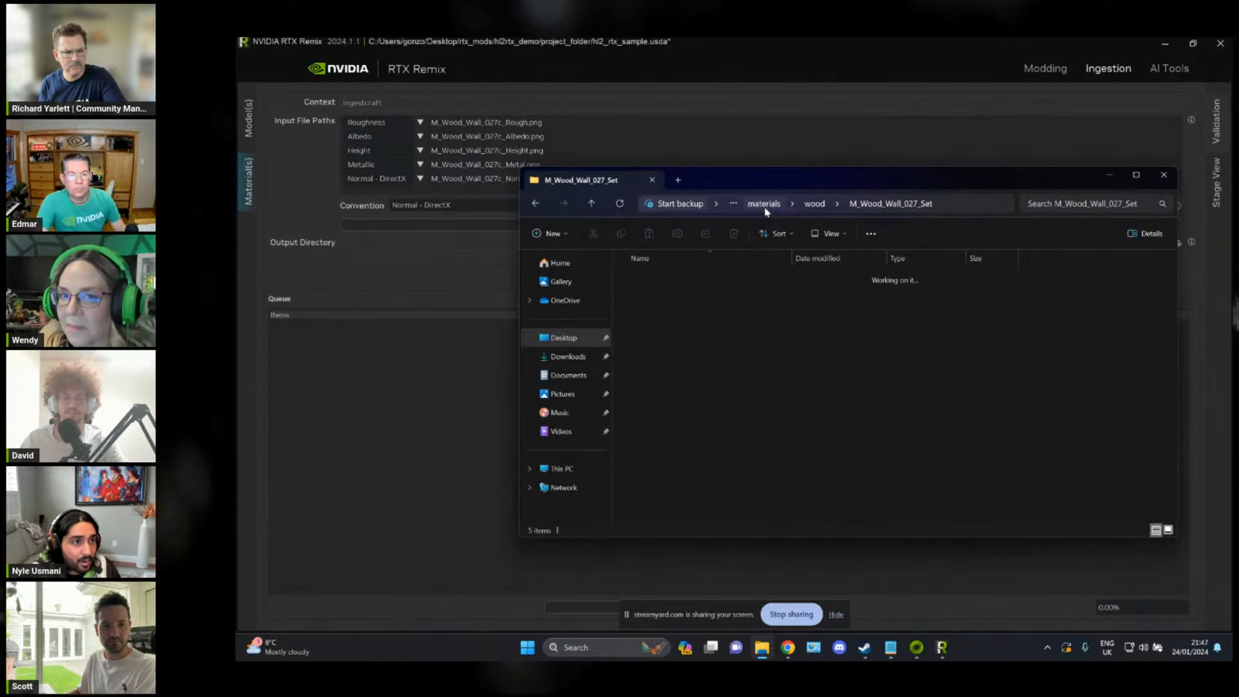
left_click(829, 204)
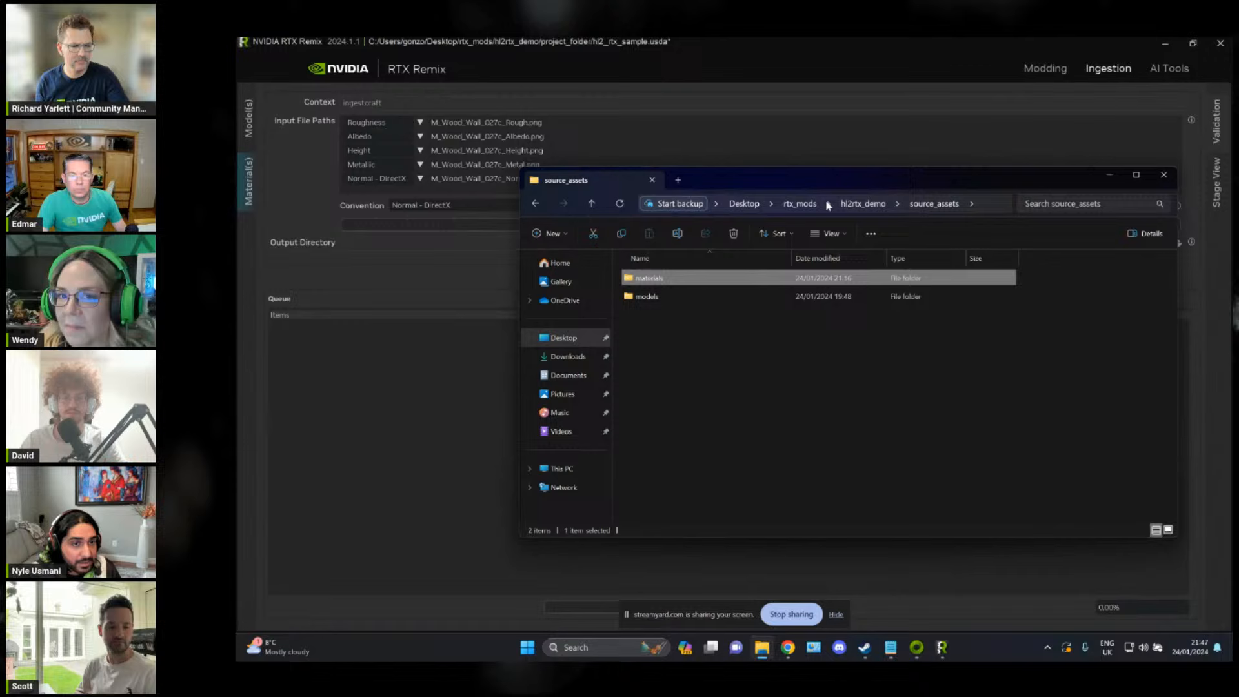
left_click(863, 204)
double_click(694, 280)
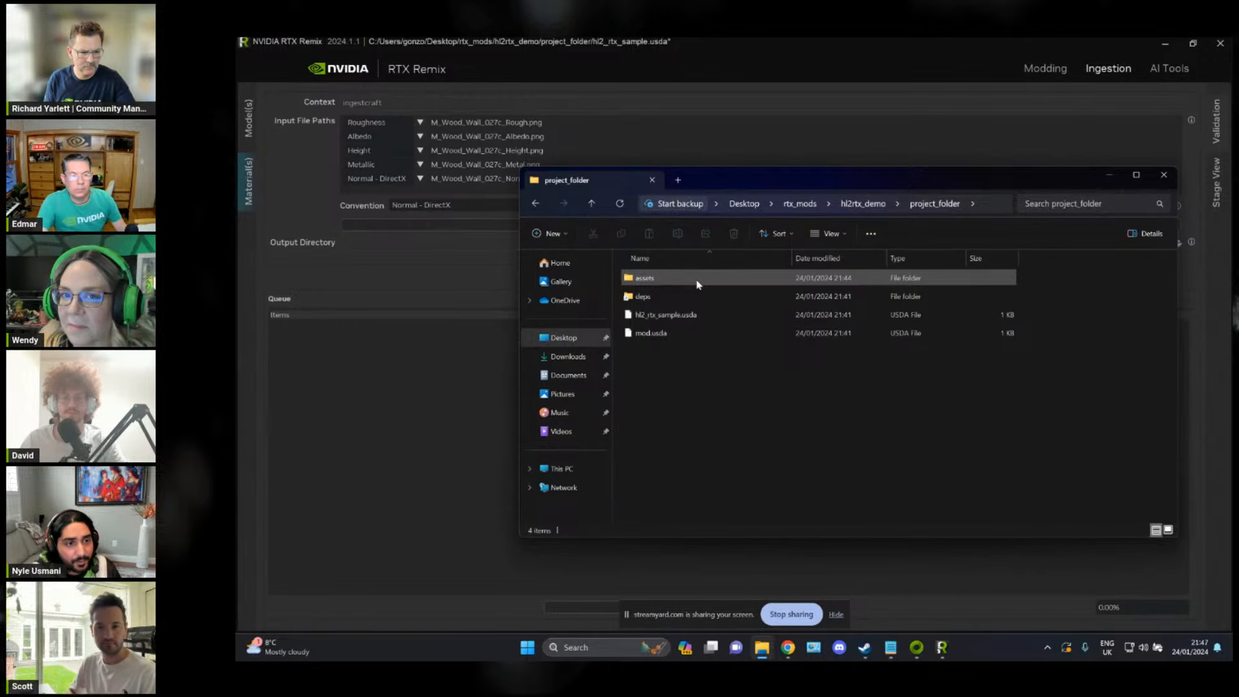
double_click(697, 283)
double_click(697, 282)
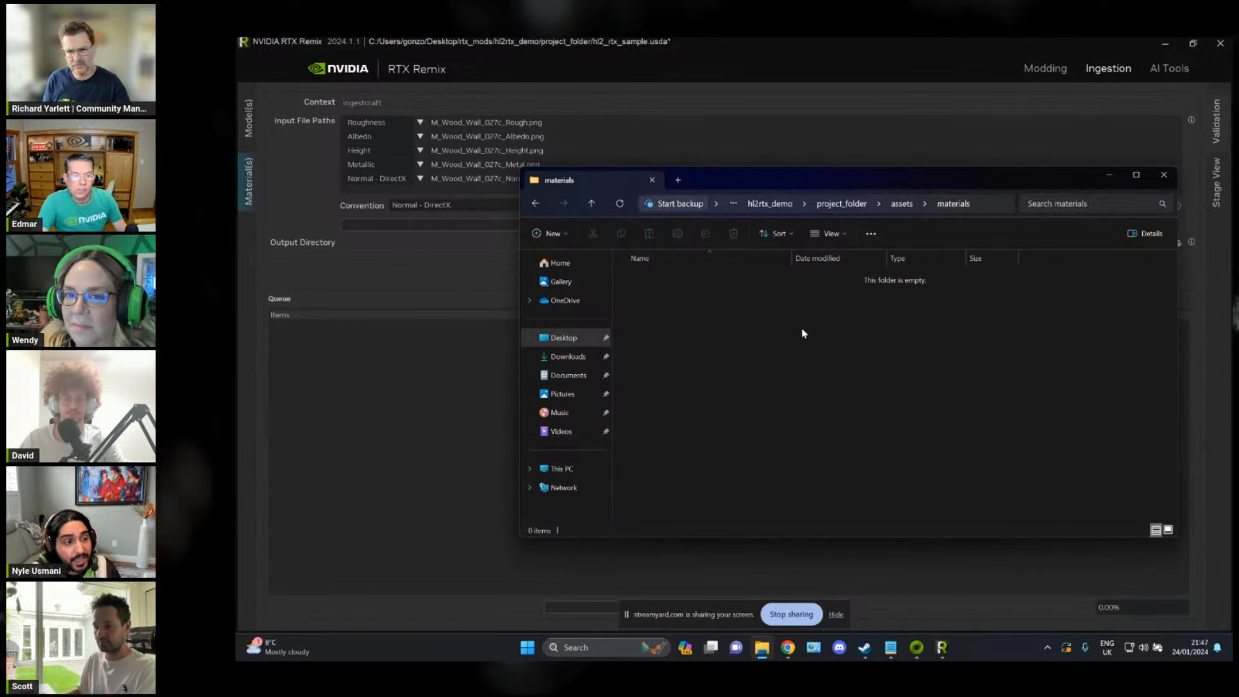
Step: Create a folder named woodwall027c in the project's materials folder and open it in a separate window
key("ctrl+shift+n")
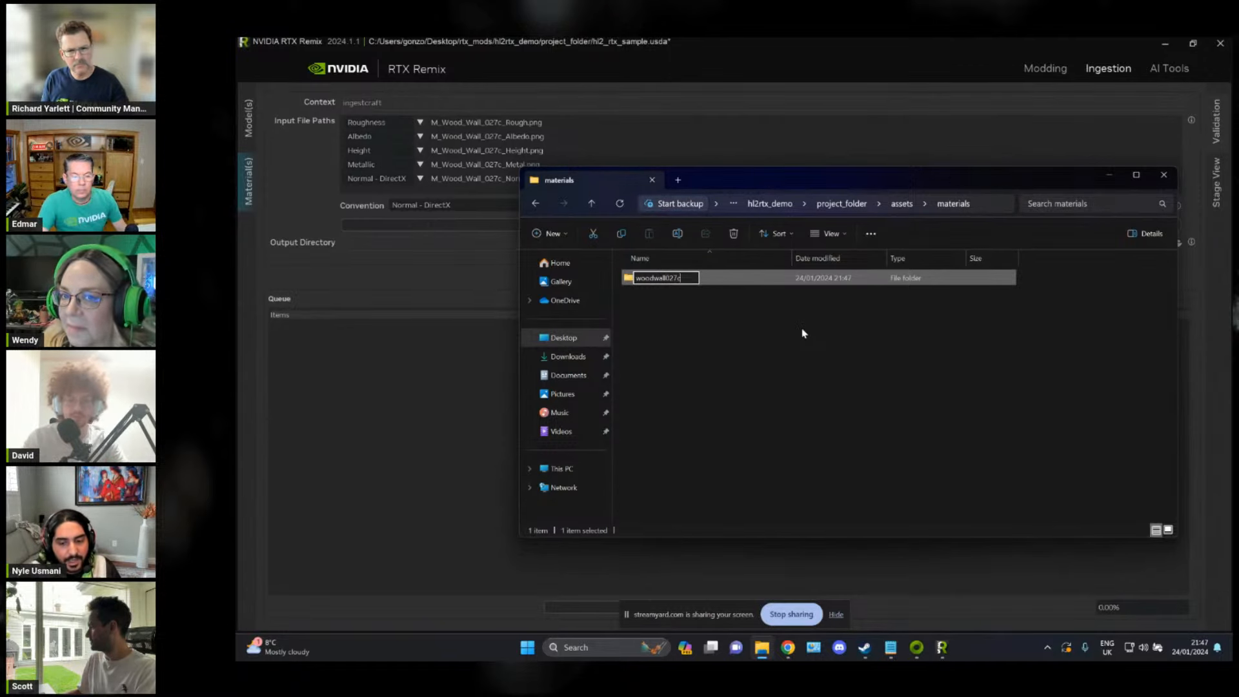
key("Return")
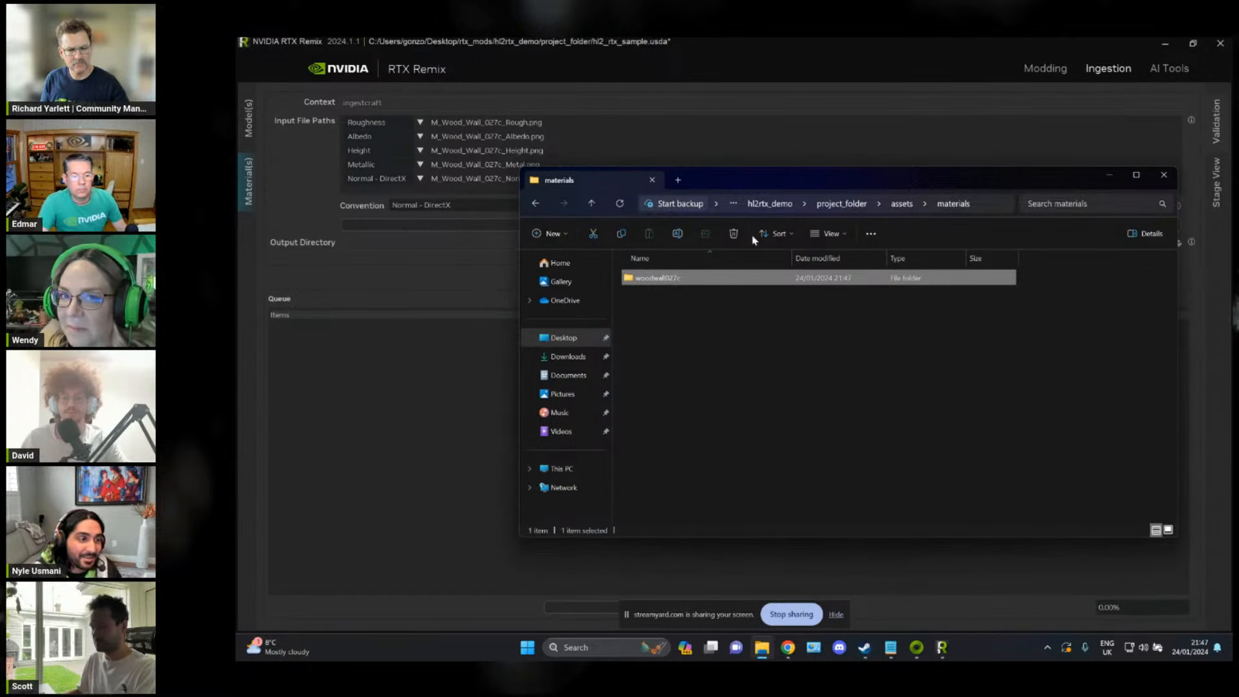
right_click(774, 279)
left_click(817, 337)
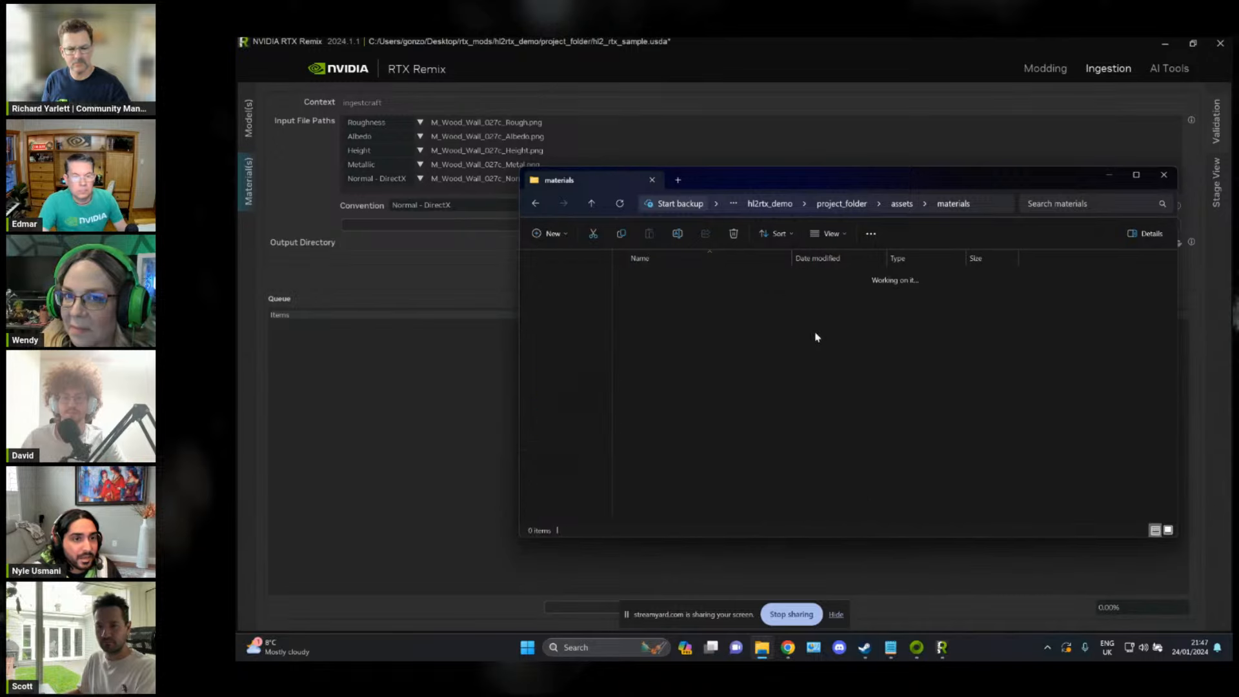
Step: Browse the original File Explorer window to hl2rtx_demo/source_assets/materials and arrange it beside the woodwall027c window
left_click_drag(731, 181, 586, 120)
left_click(625, 154)
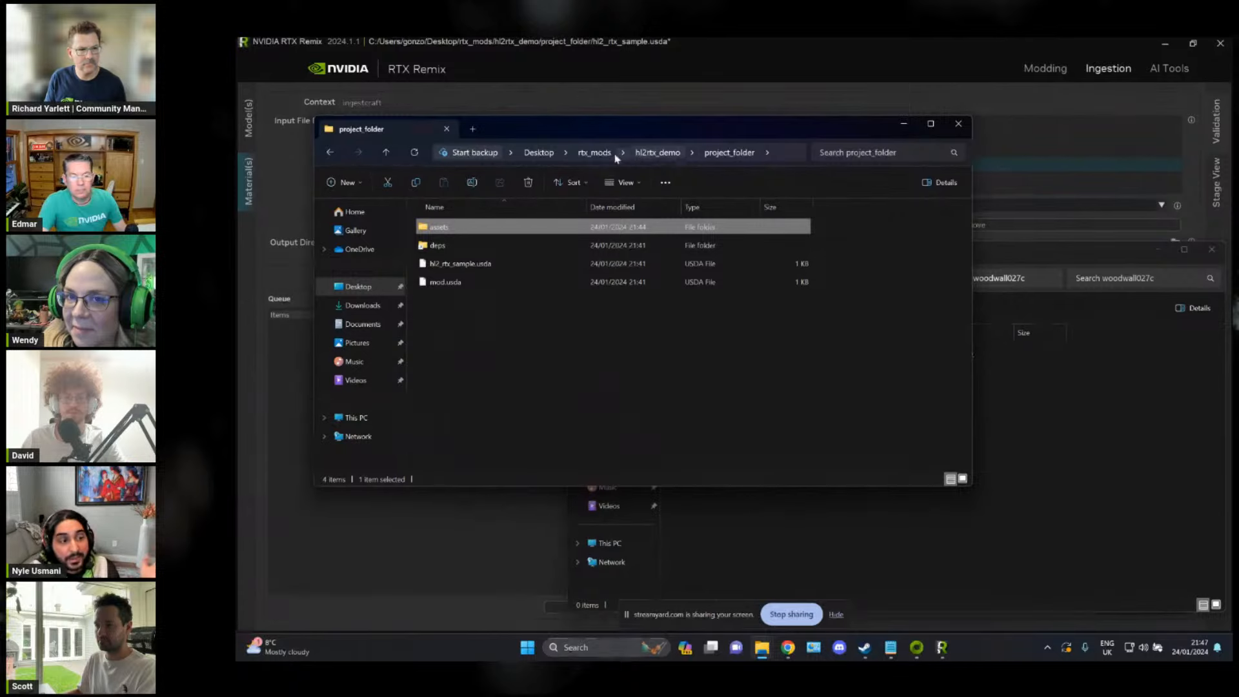
left_click(584, 155)
double_click(483, 229)
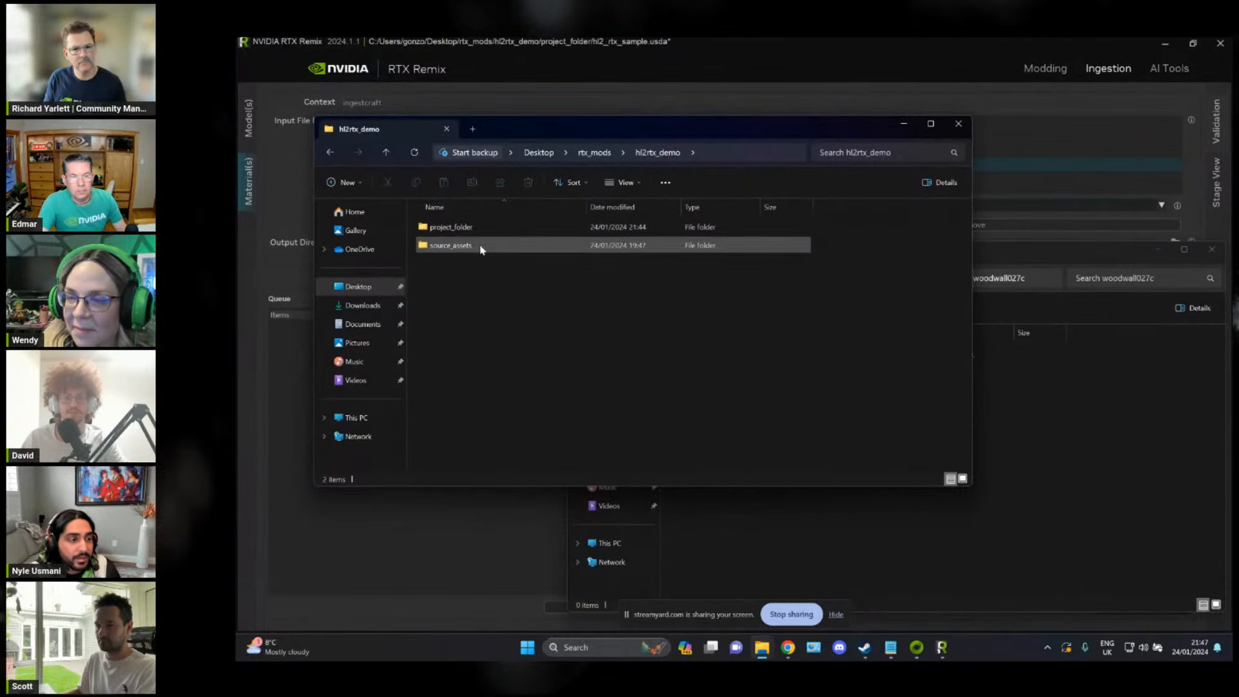
double_click(484, 246)
double_click(483, 234)
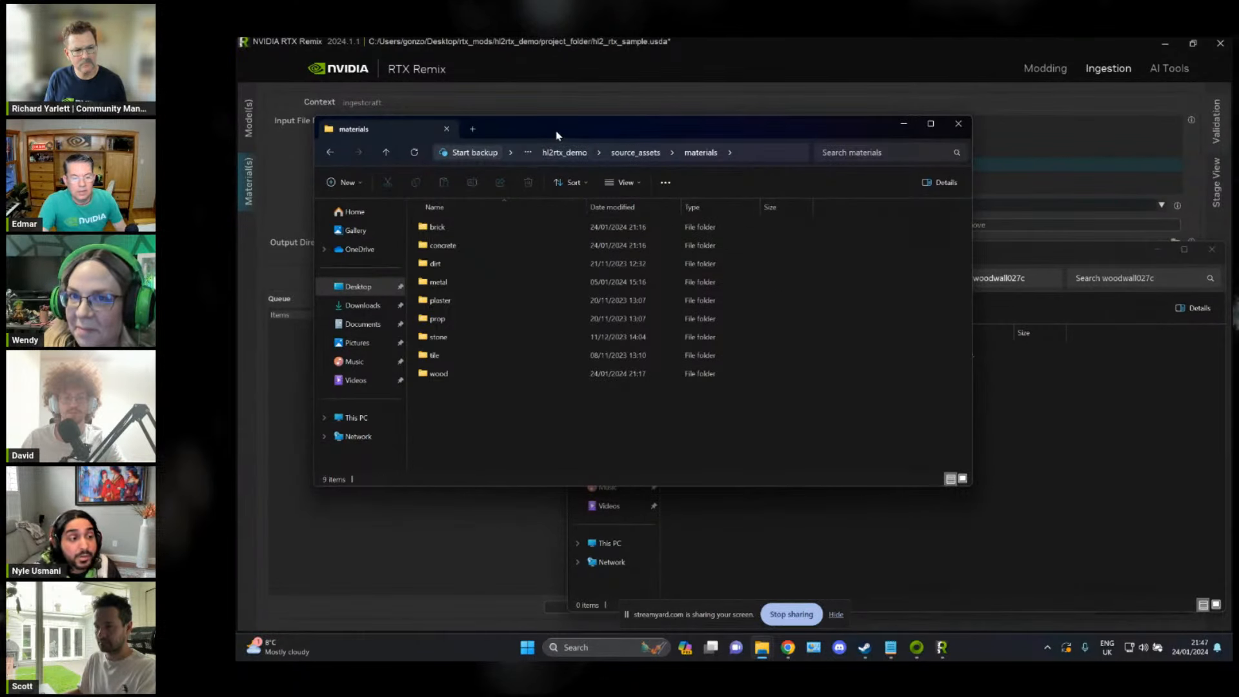
left_click_drag(558, 135, 480, 193)
left_click(965, 395)
left_click_drag(880, 247, 888, 114)
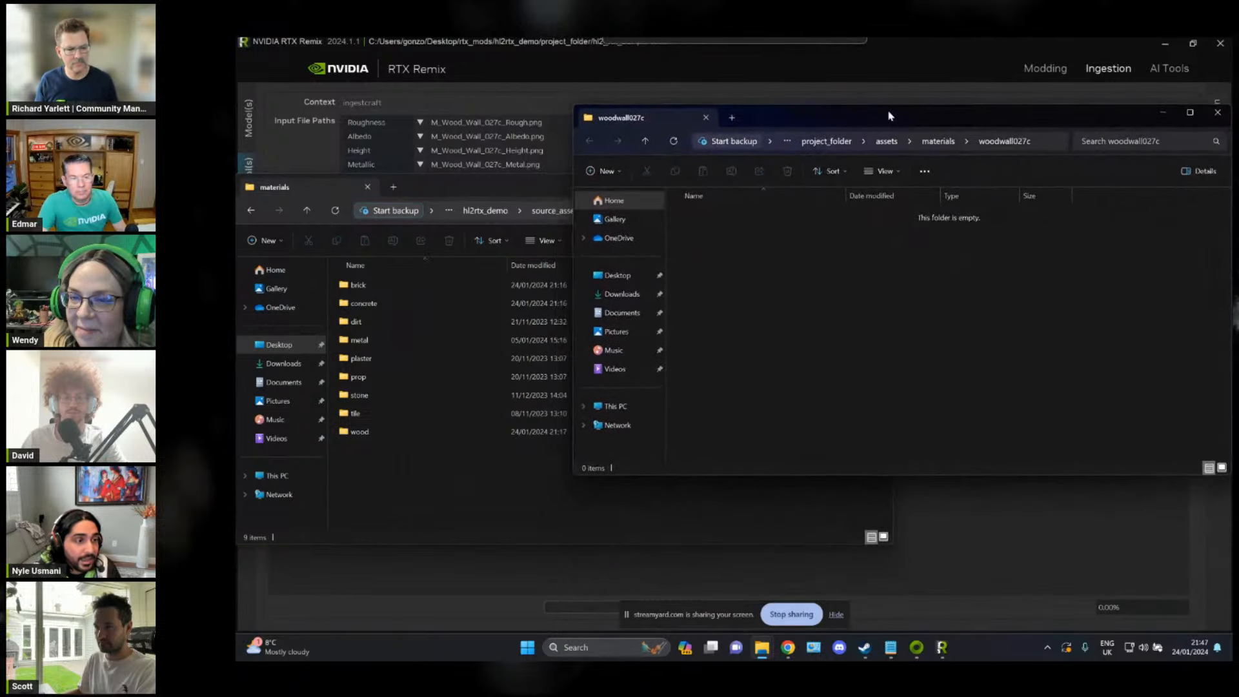
Step: Select the woodwall027c folder path, check the wooden wall in RTX Remix's modding viewport and return to material ingestion
left_click(1037, 140)
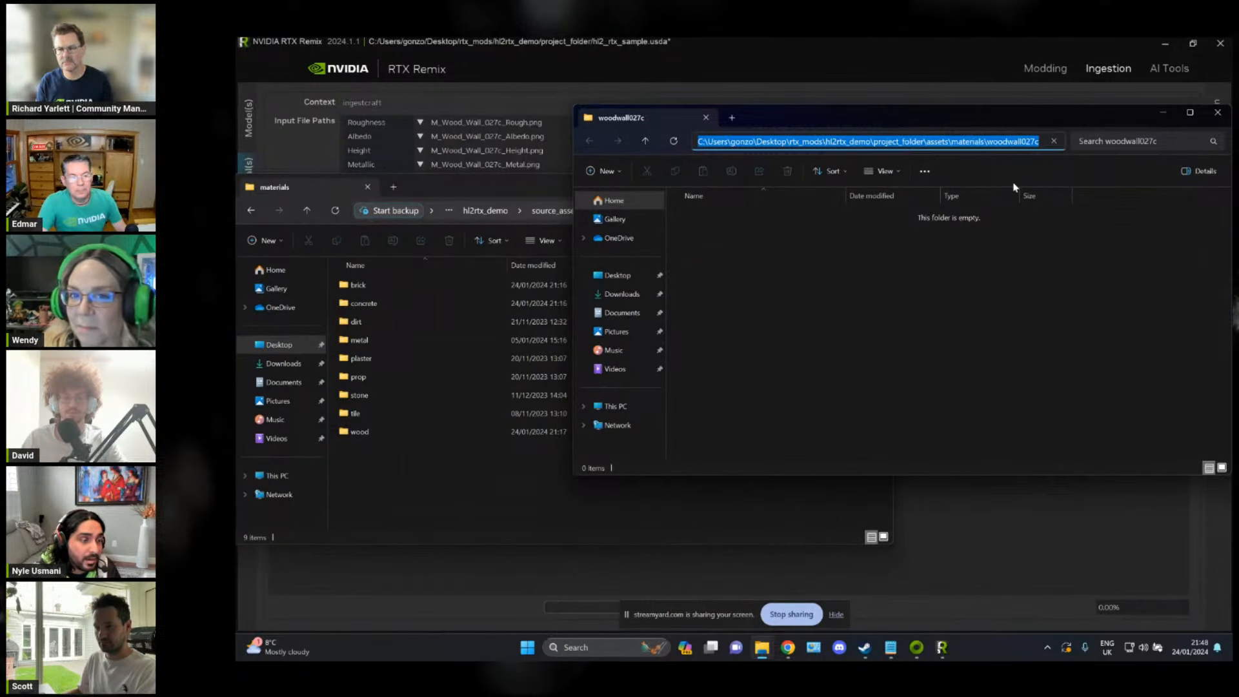
left_click(781, 62)
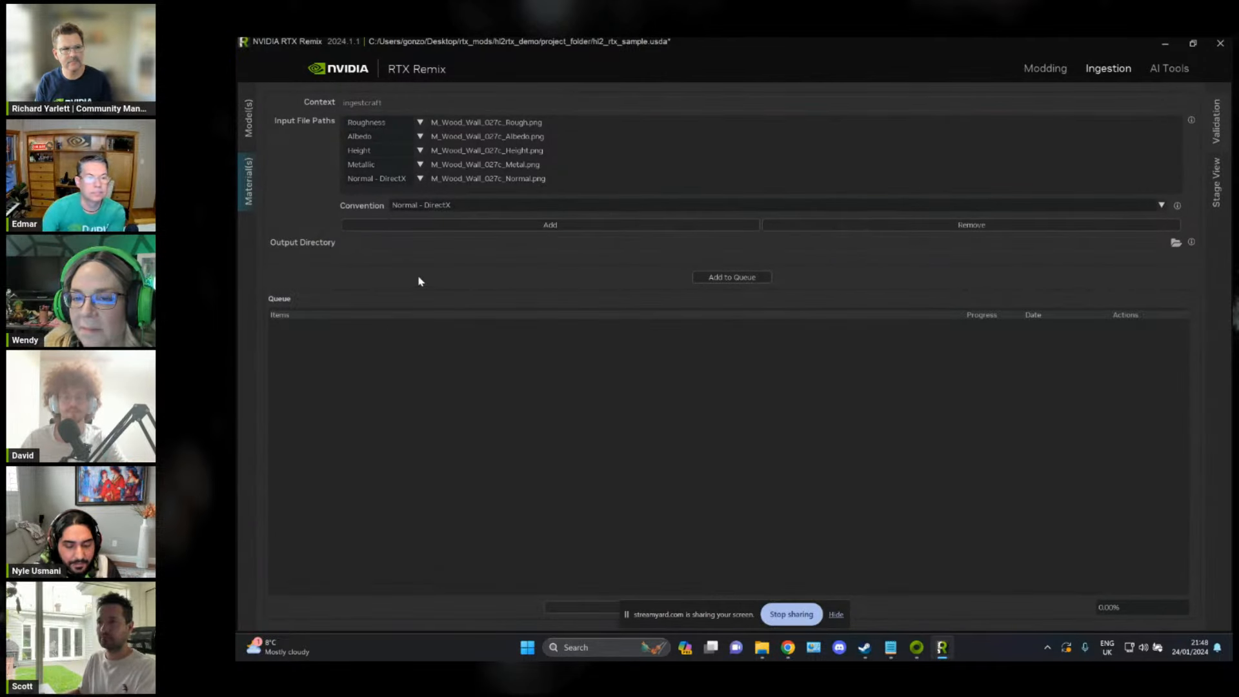
left_click(1049, 69)
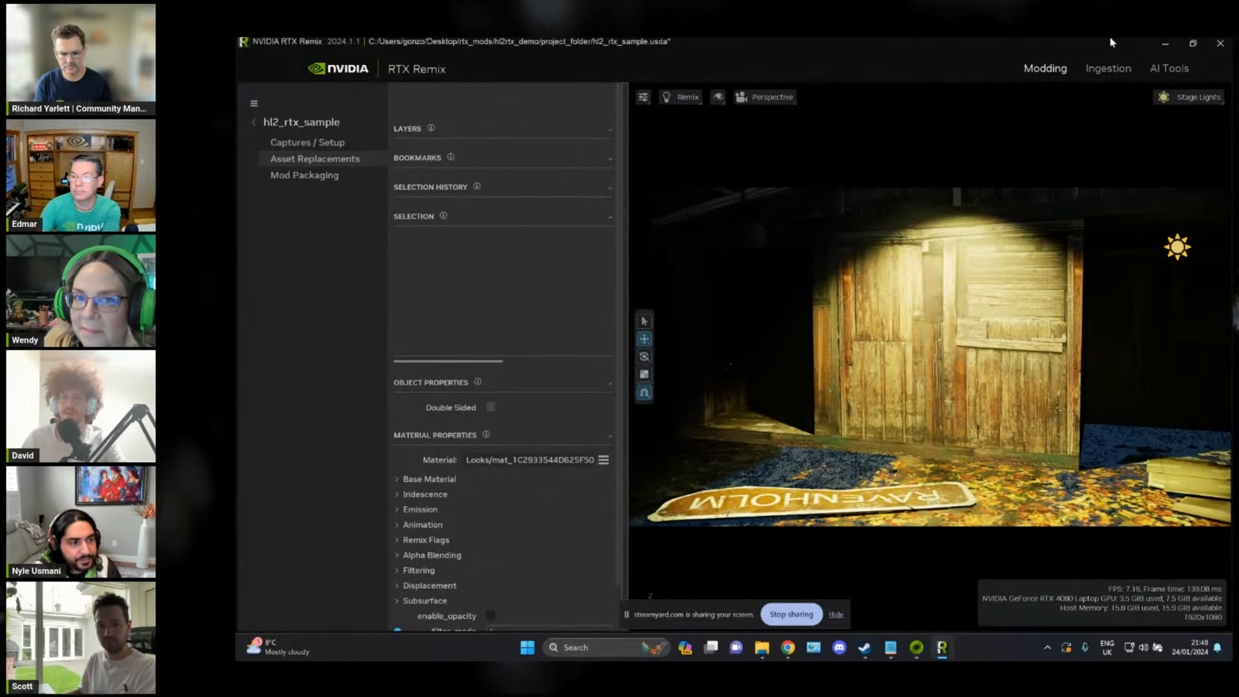
left_click(1115, 69)
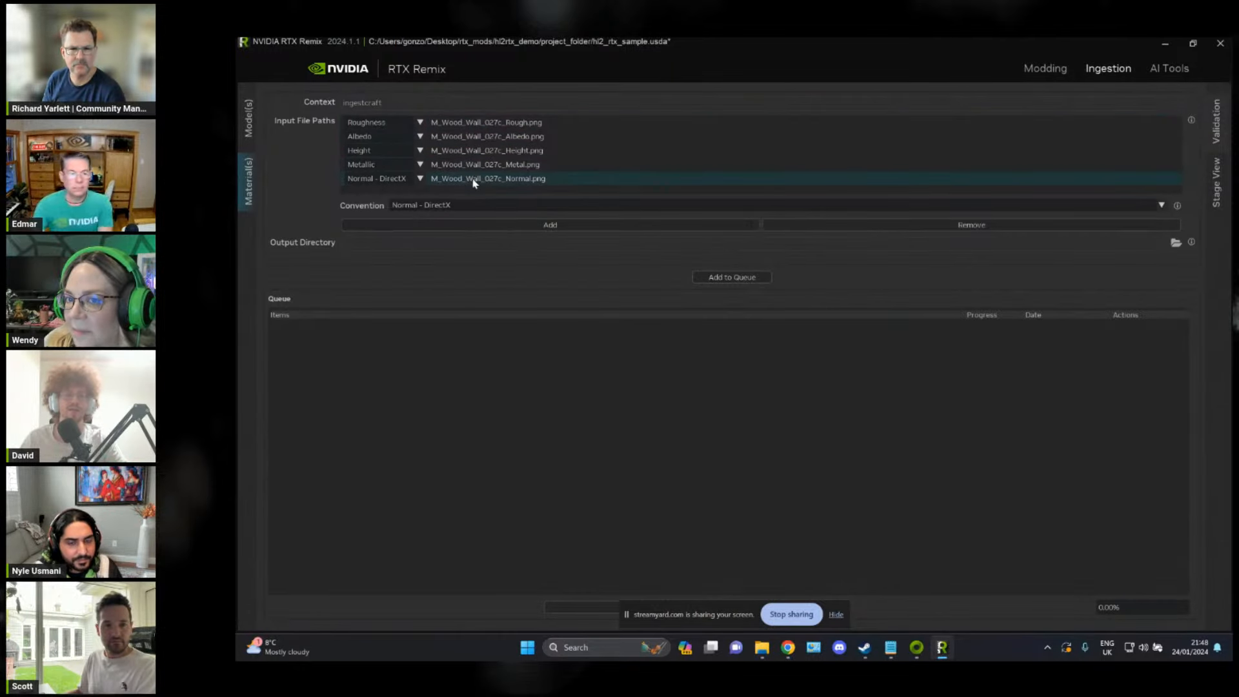
Step: Review the available normal map conventions for the wood textures, keeping Normal - DirectX
left_click(434, 204)
left_click(437, 211)
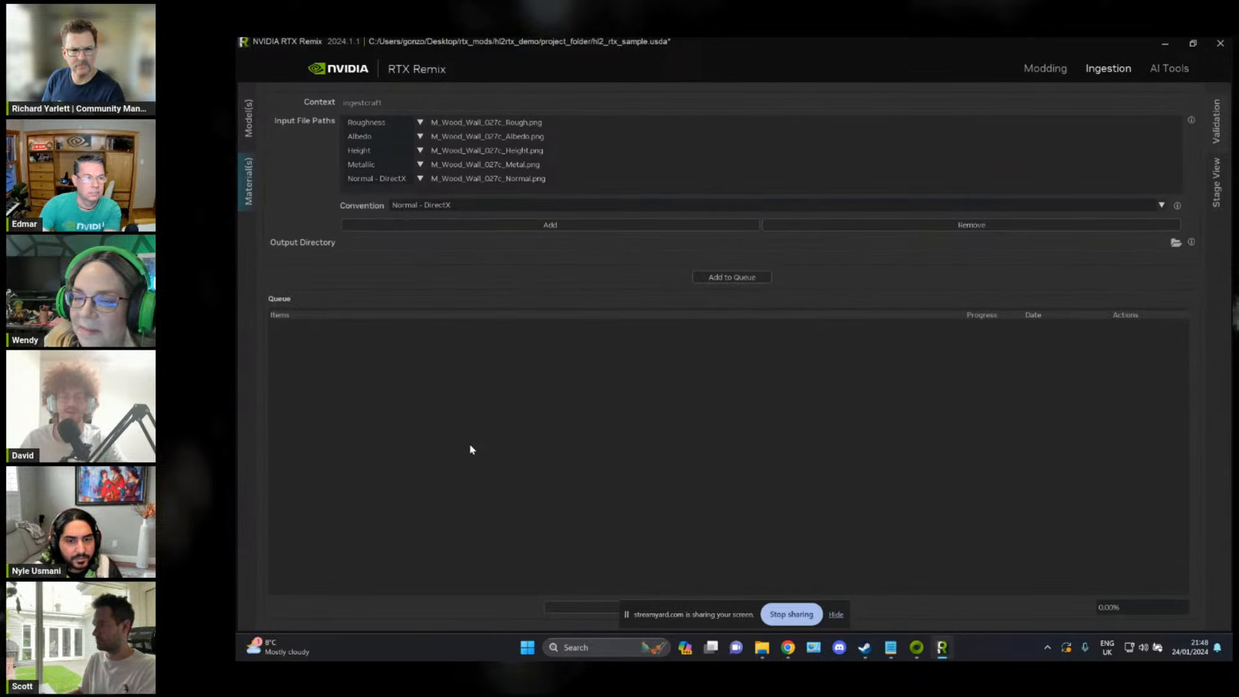
left_click(444, 208)
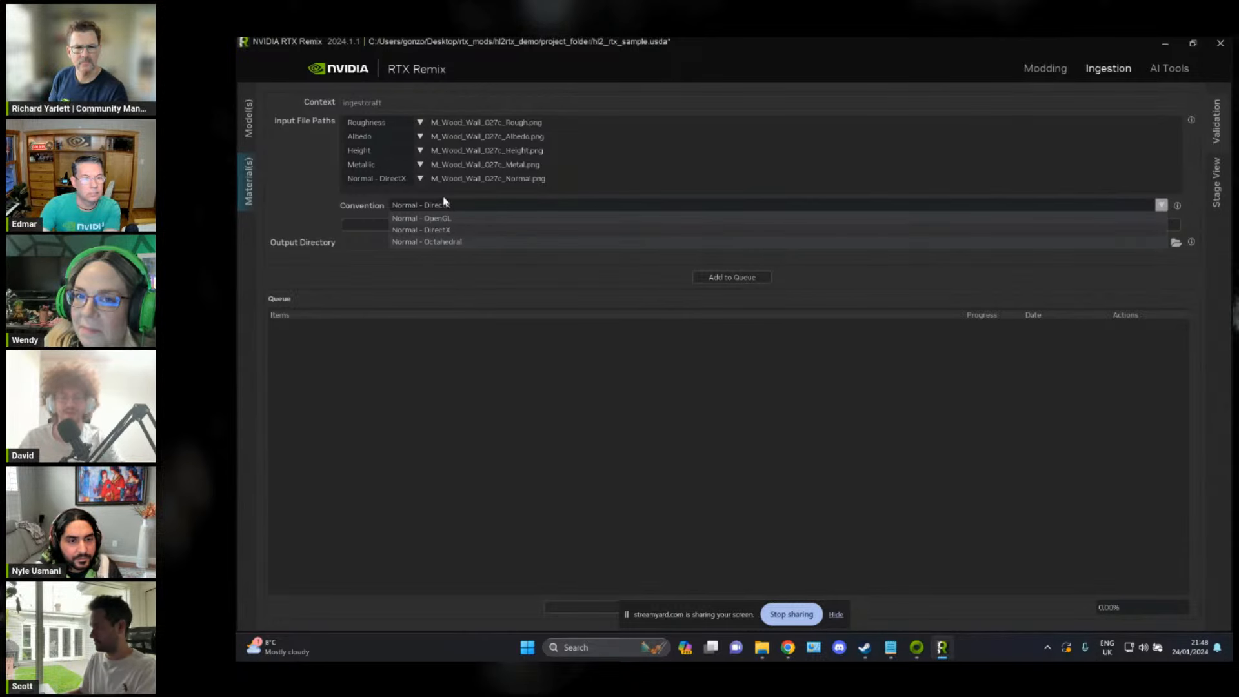
left_click(485, 363)
Step: Set the ingestion output directory to the copied woodwall027c folder path and add the five wood textures to the queue
key("alt+Tab")
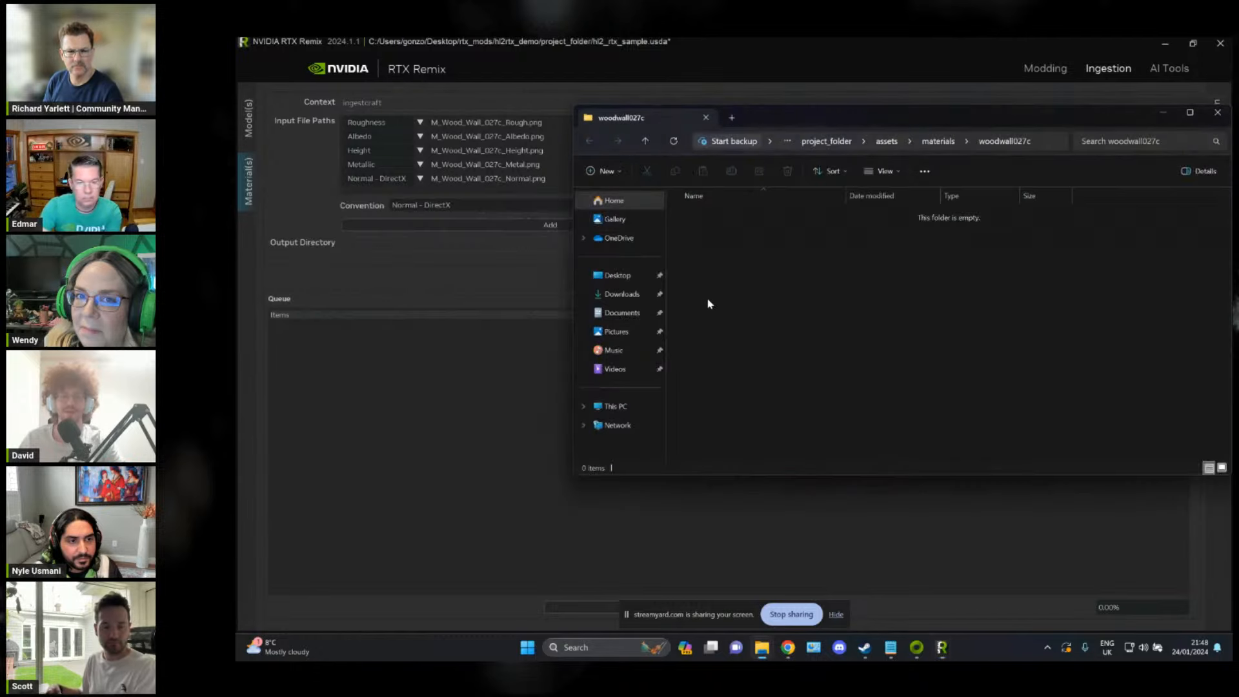
left_click(1038, 147)
key("ctrl+c")
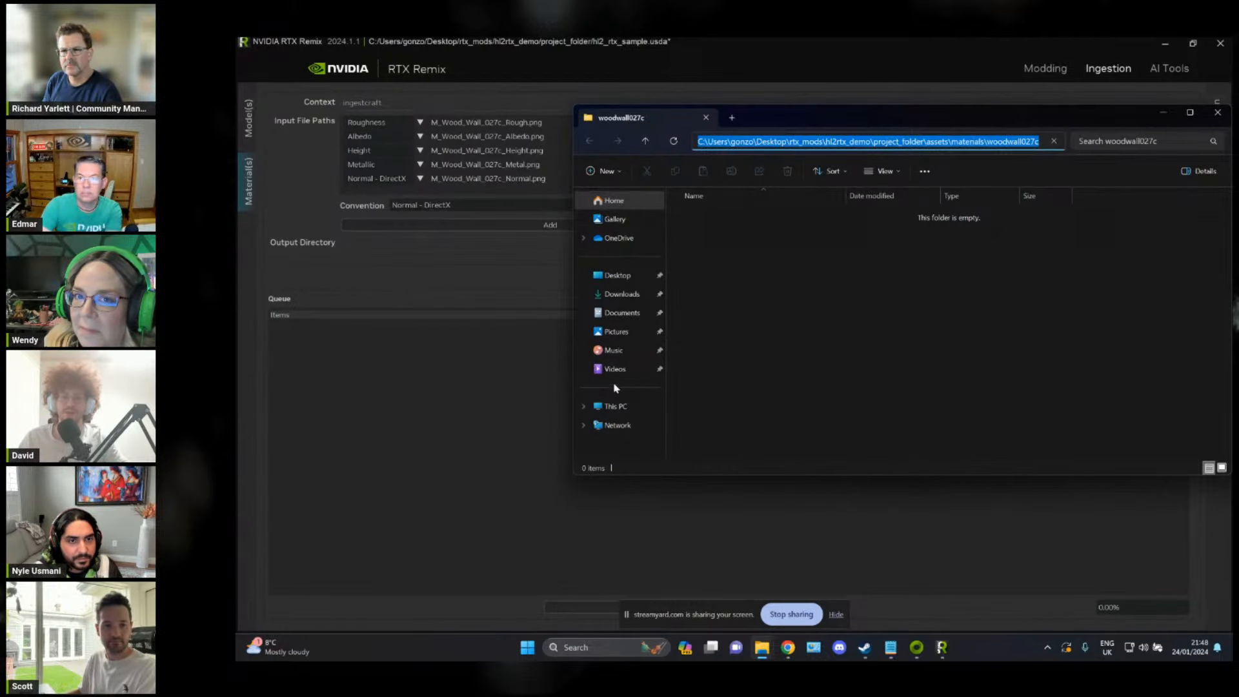
left_click(475, 423)
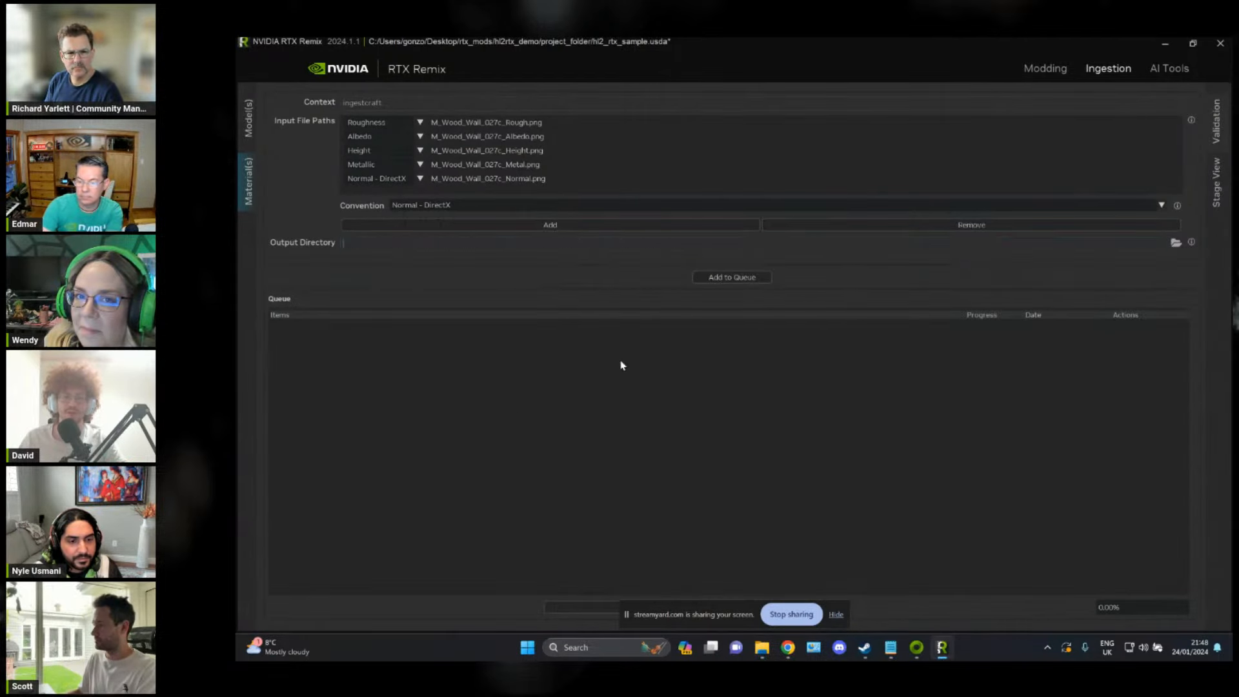
key("ctrl+v")
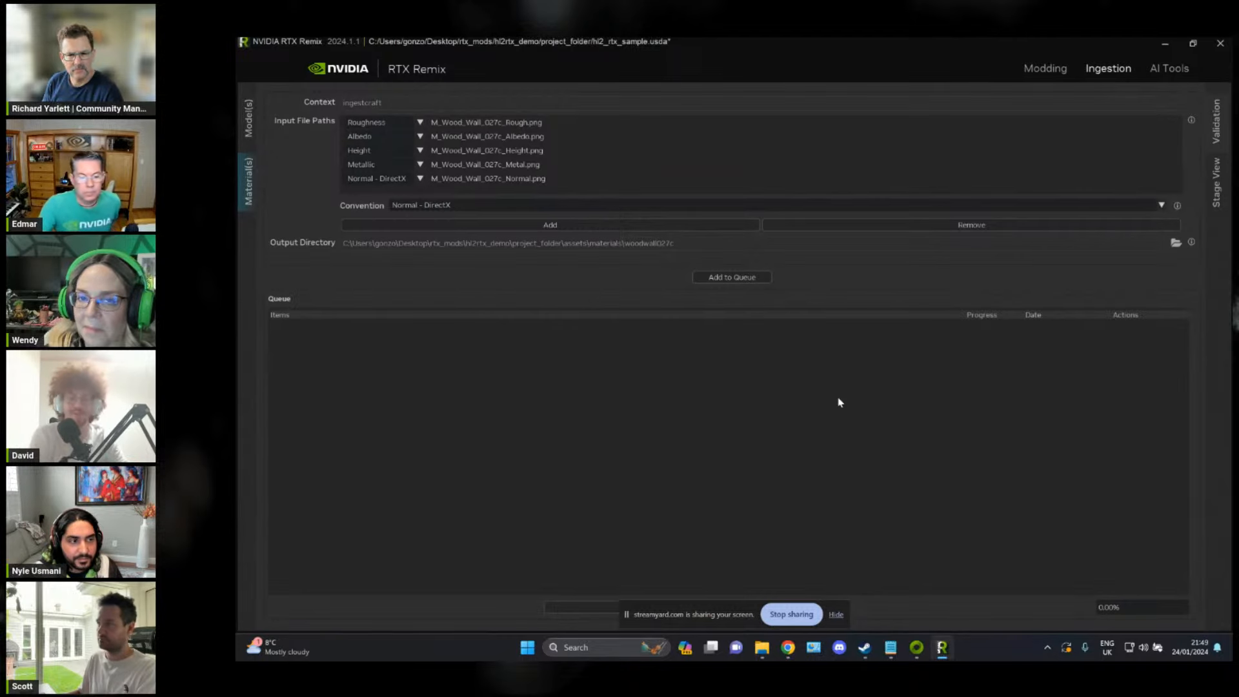
left_click(746, 276)
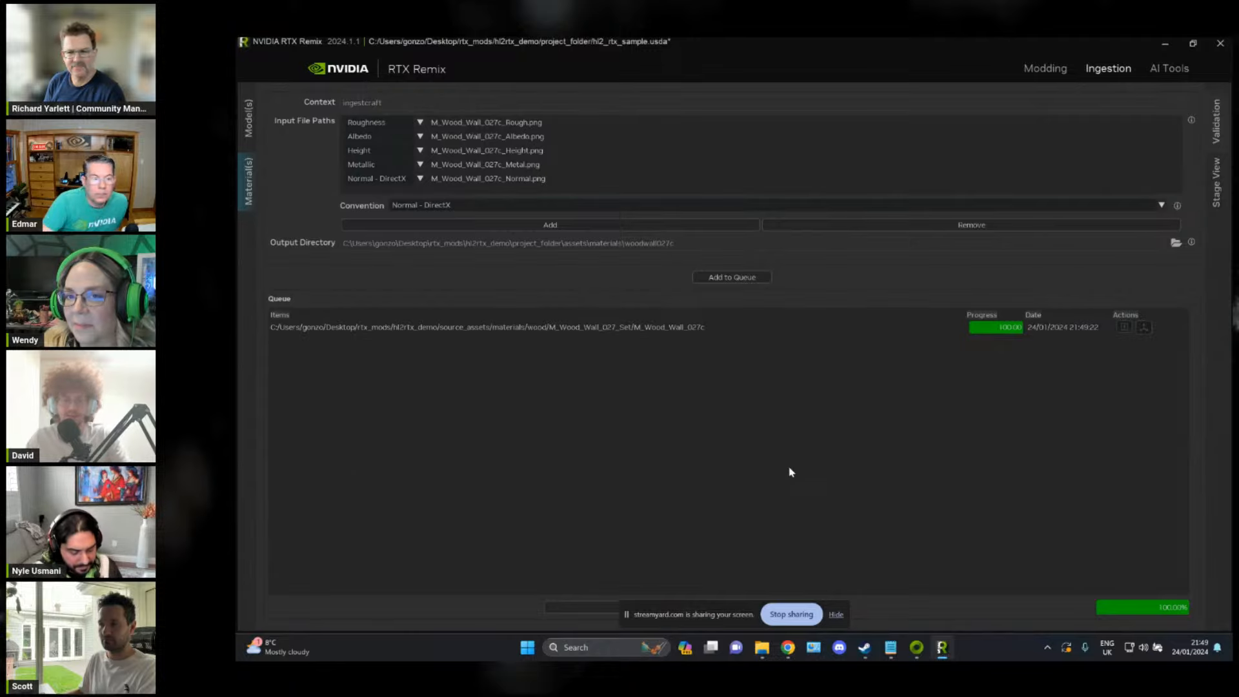
Step: Bring the woodwall027c folder window into view and examine the ingested DDS and META files
left_click_drag(845, 113, 685, 140)
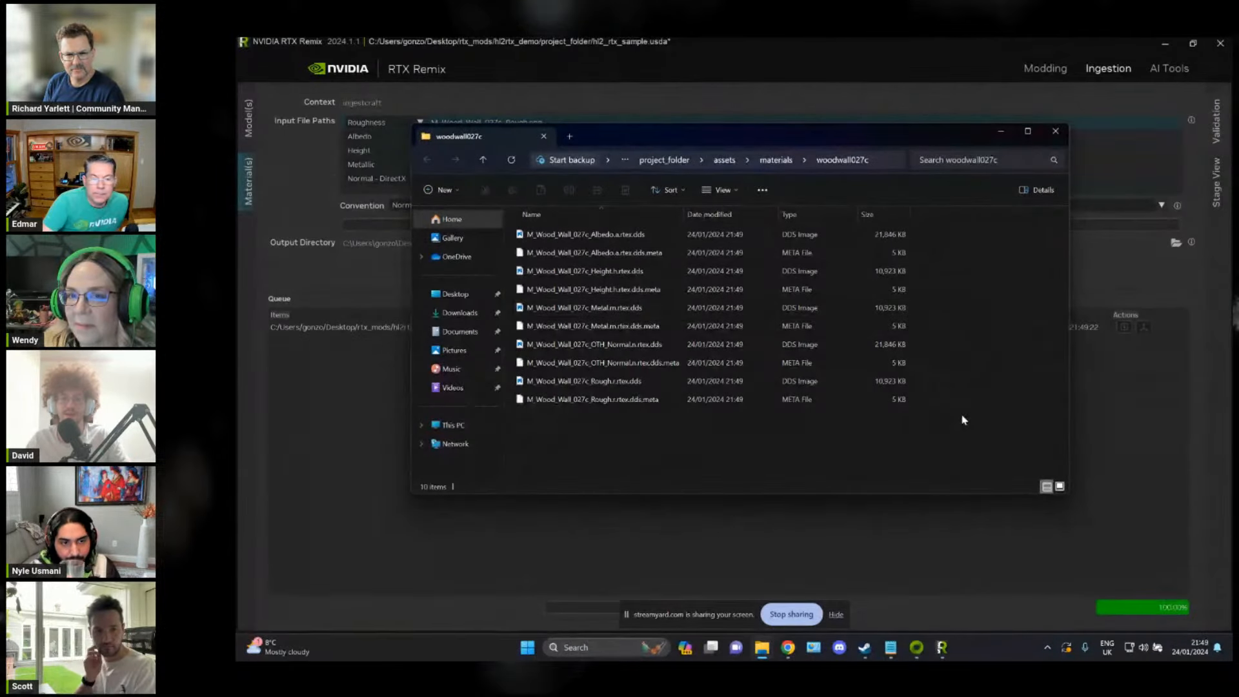
left_click_drag(961, 420, 606, 187)
left_click(618, 433)
left_click_drag(967, 423, 697, 137)
Step: Browse the source materials window to wood/M_Wood_Wall_027_Set and arrange the woodwall027c window beside it
key("alt+Tab")
left_click(882, 280)
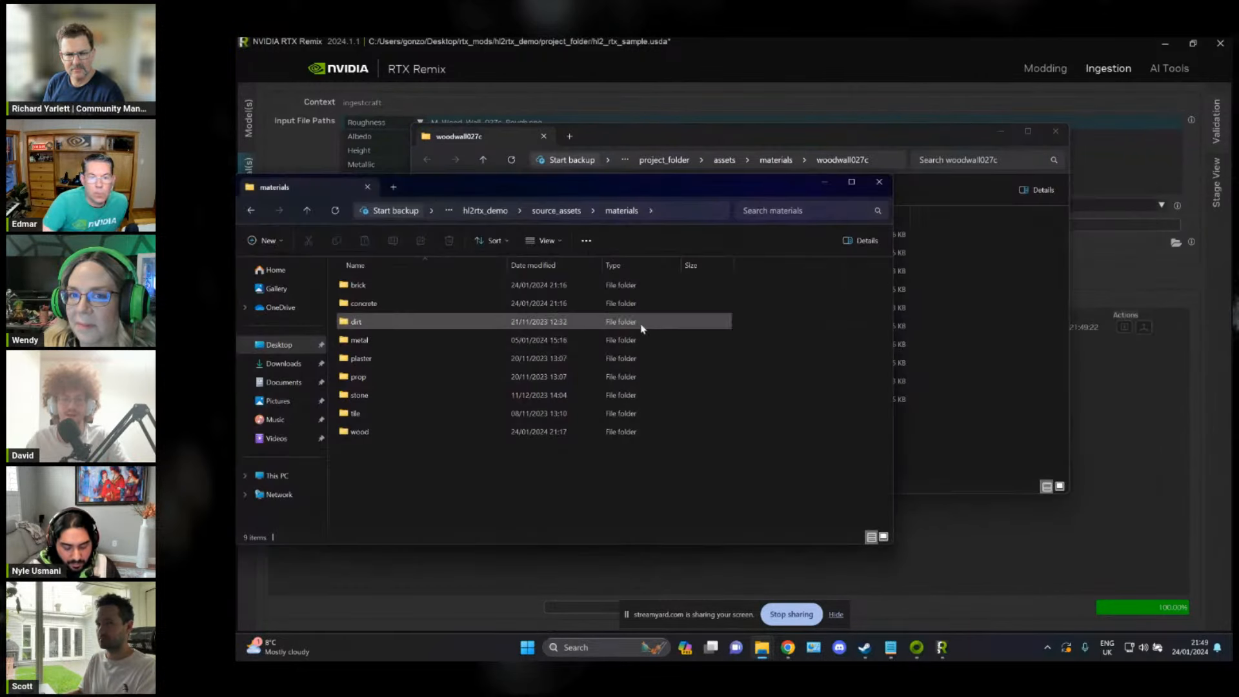
double_click(437, 429)
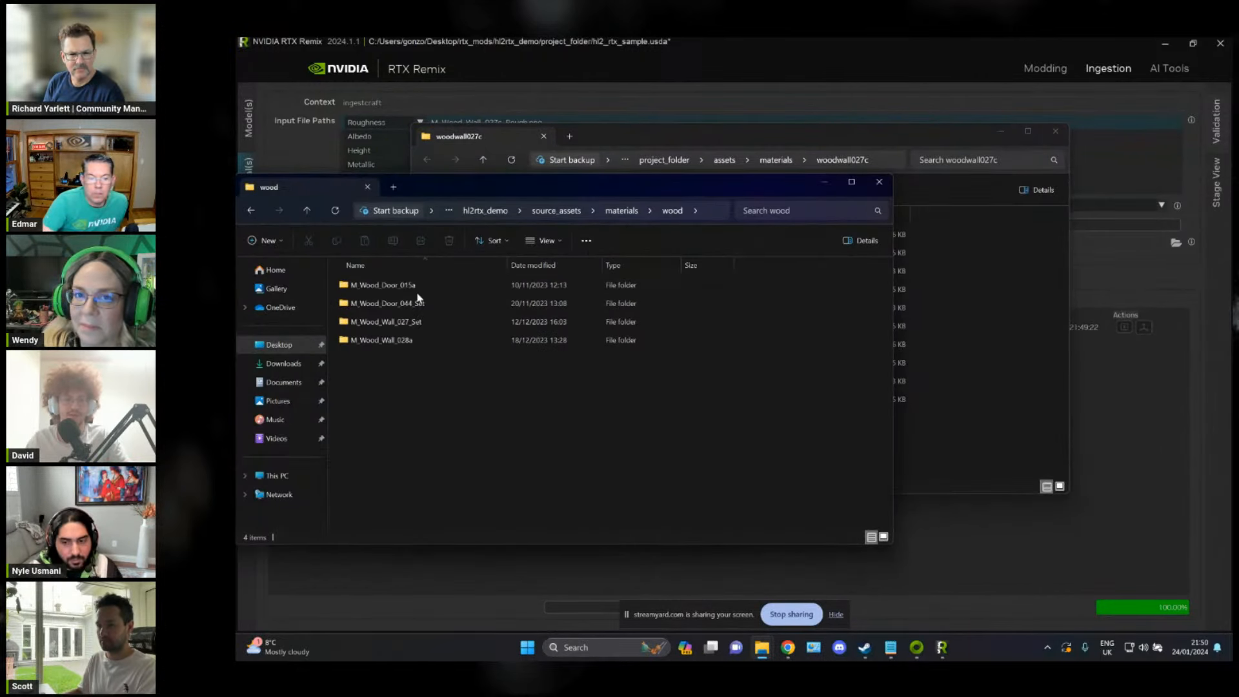
double_click(437, 321)
key("alt+Tab")
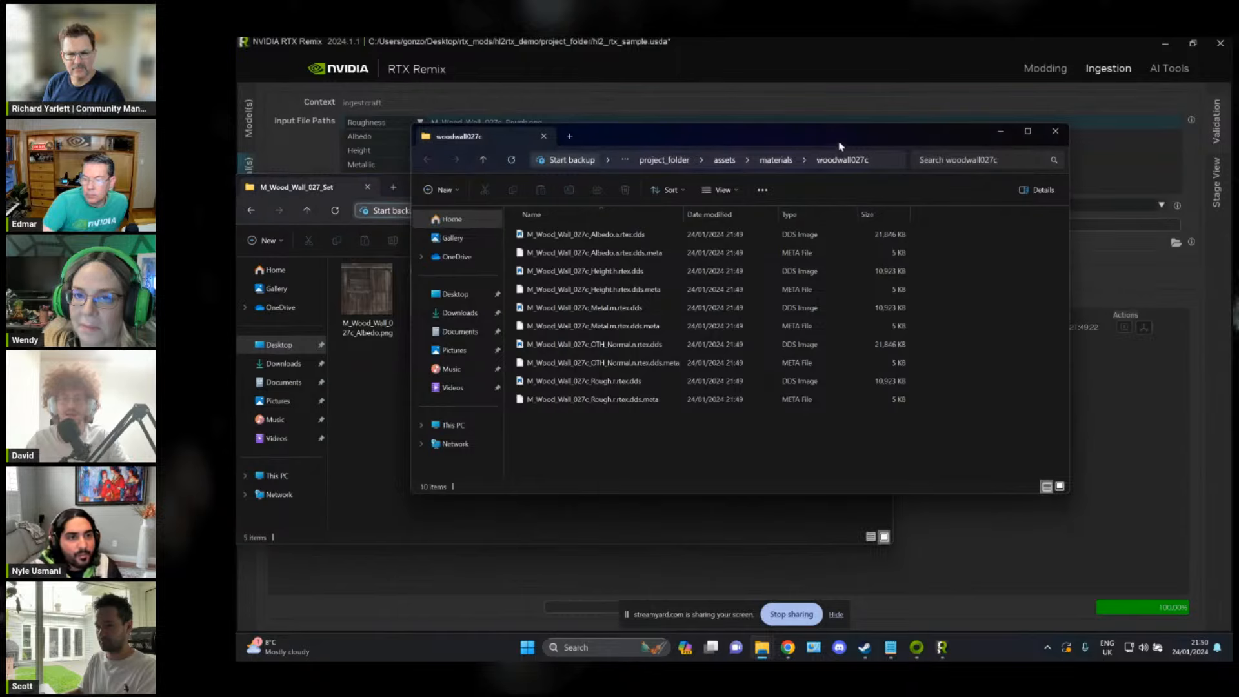
left_click_drag(839, 135, 1034, 122)
Step: Compare the ingested DDS textures in woodwall027c with the source PNG files in M_Wood_Wall_027_Set
left_click(1064, 257)
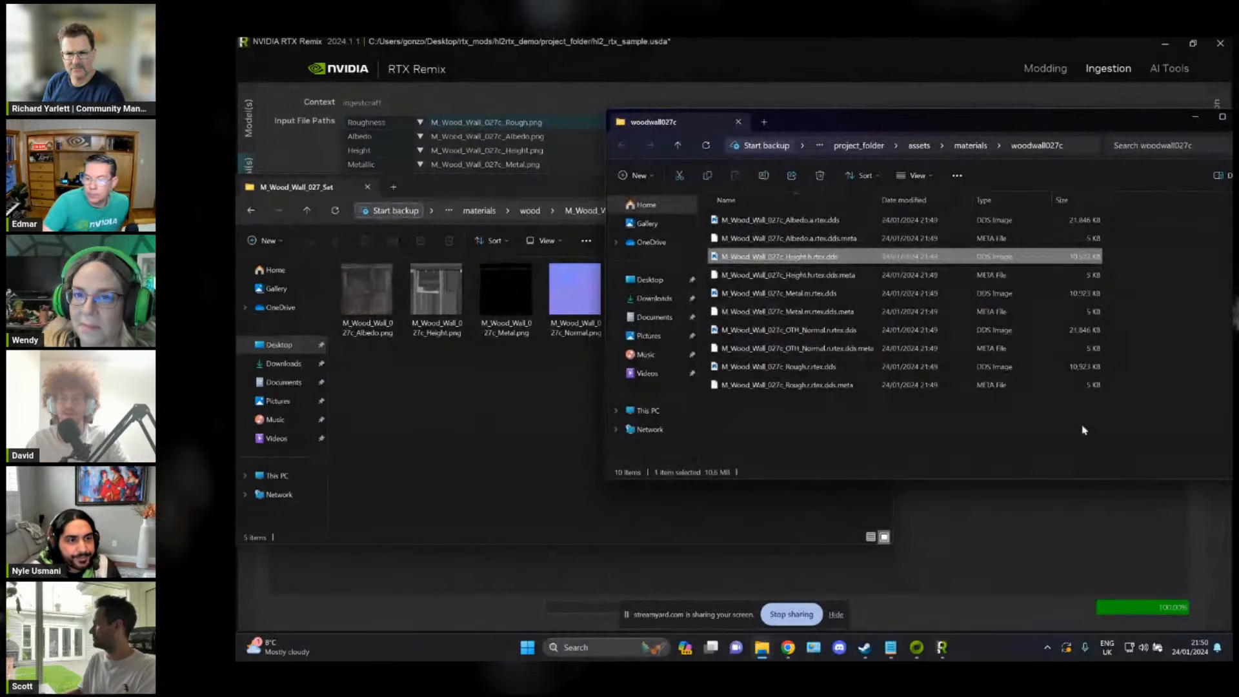
left_click_drag(1121, 419, 817, 208)
left_click(987, 402)
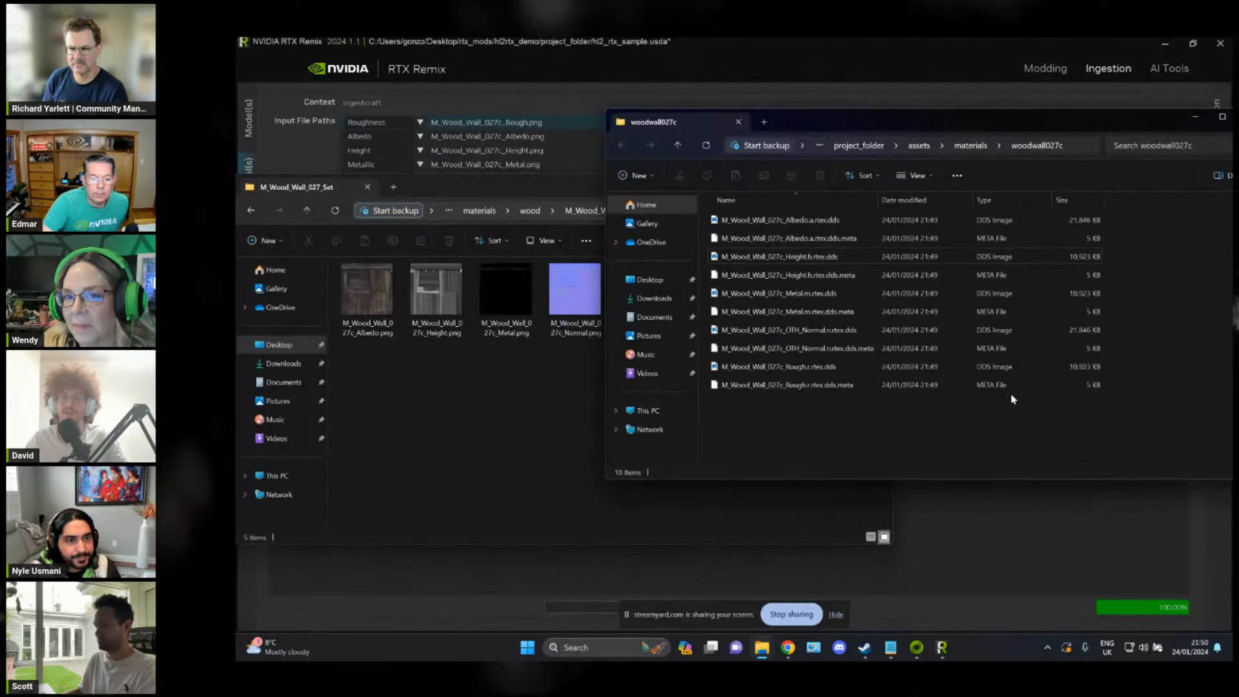
left_click_drag(1038, 427, 855, 115)
left_click(1222, 373)
left_click_drag(1033, 122, 972, 121)
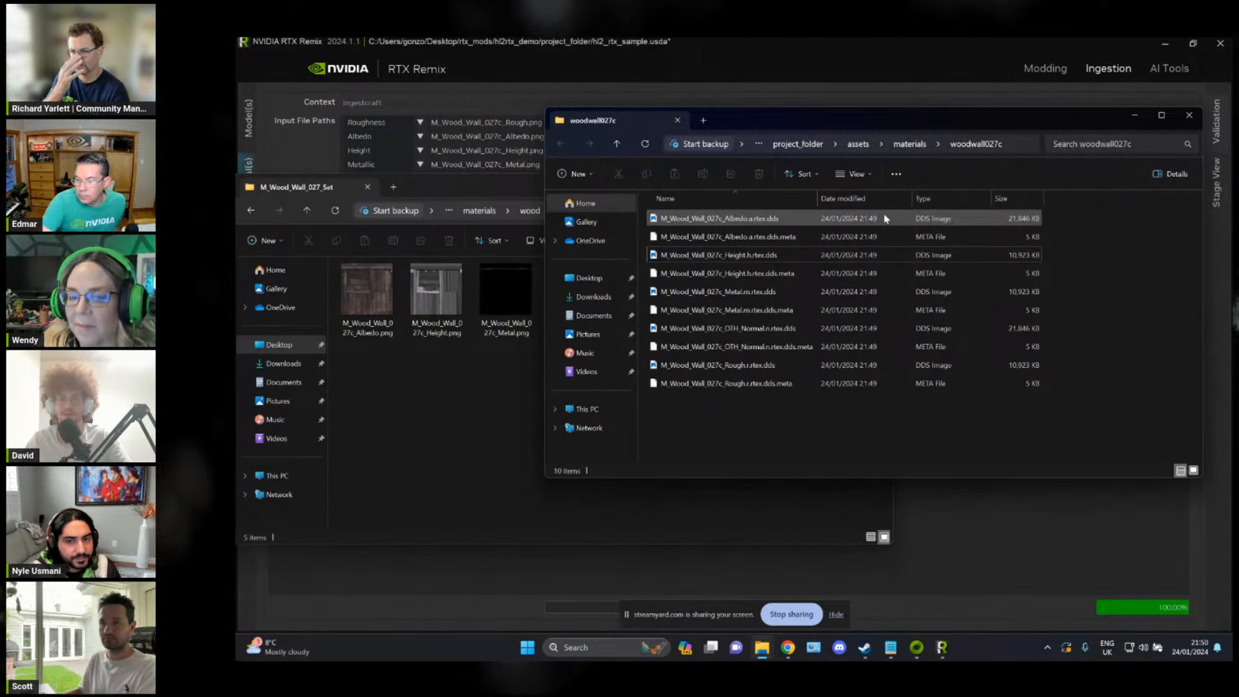
left_click(426, 390)
left_click(968, 397)
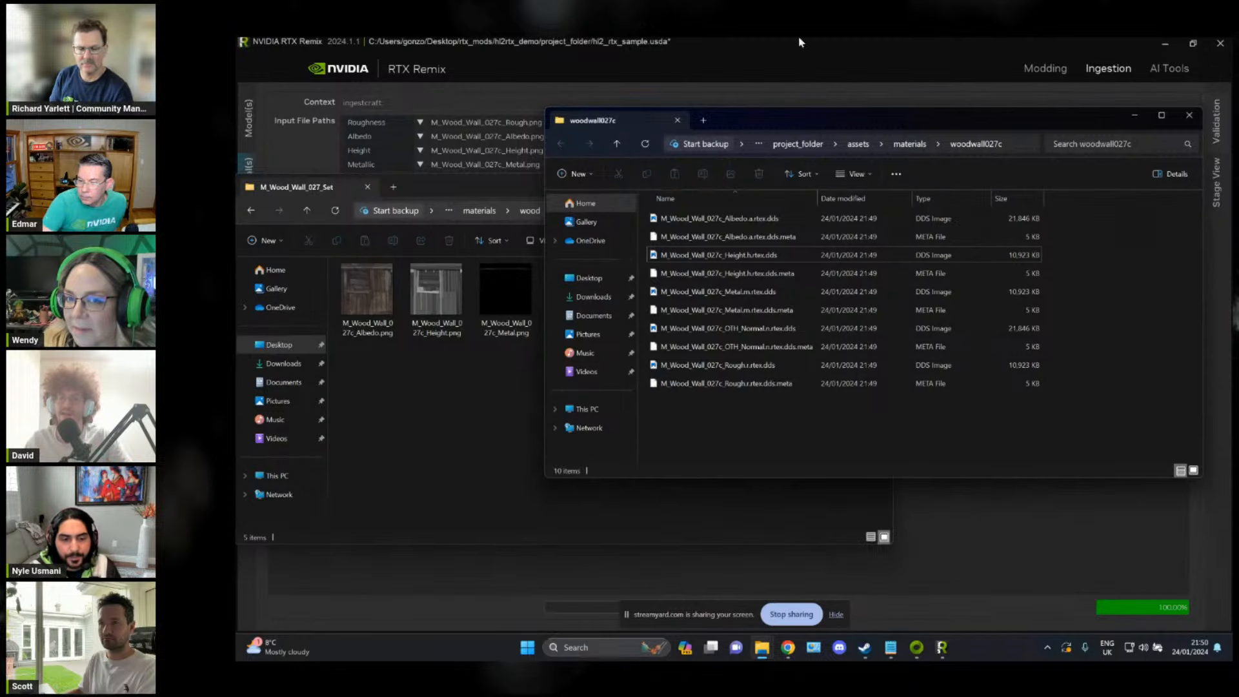
Step: Close RTX Remix and relaunch version 2024.1.1 from Omniverse Launcher
left_click(916, 75)
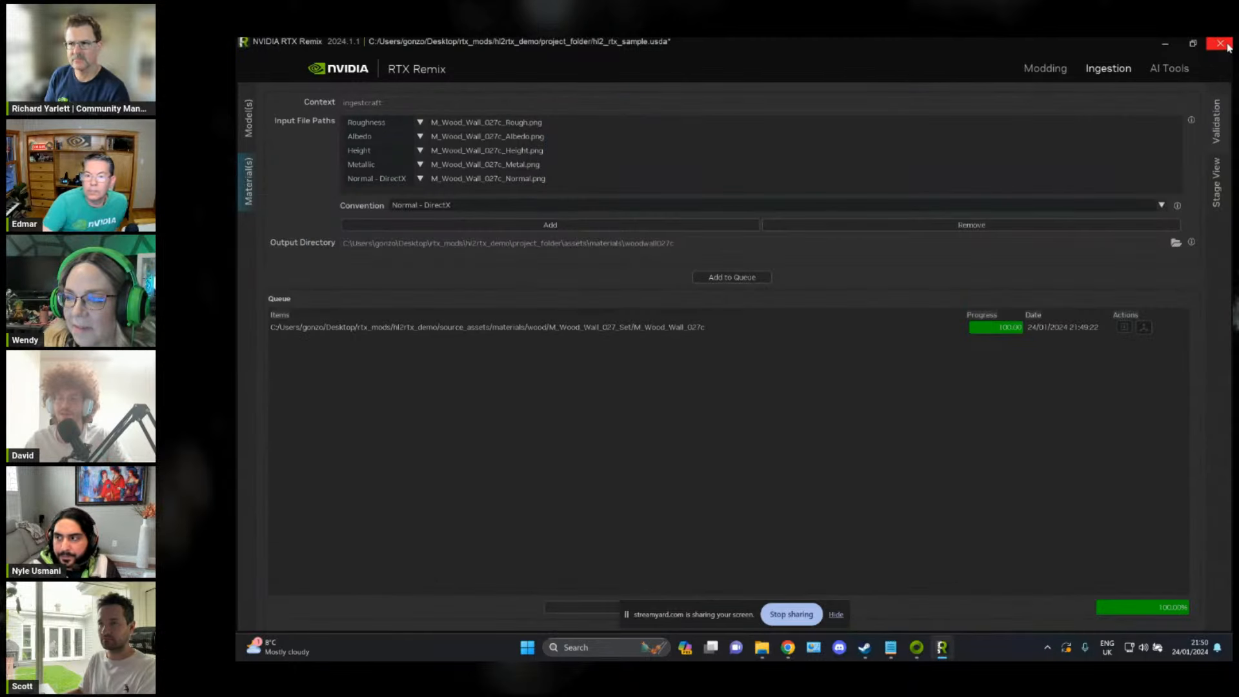
left_click(1228, 46)
key("alt+Tab")
key("alt+Tab")
key("alt+Tab")
key("alt+Tab")
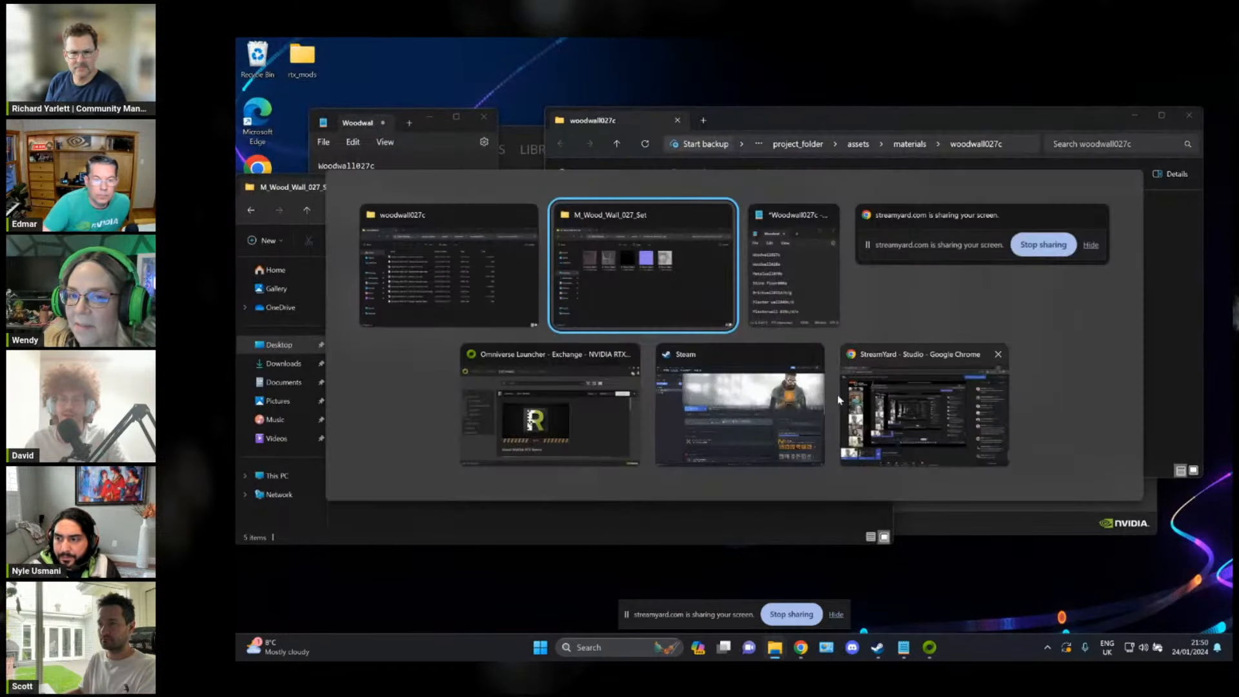
left_click(1088, 243)
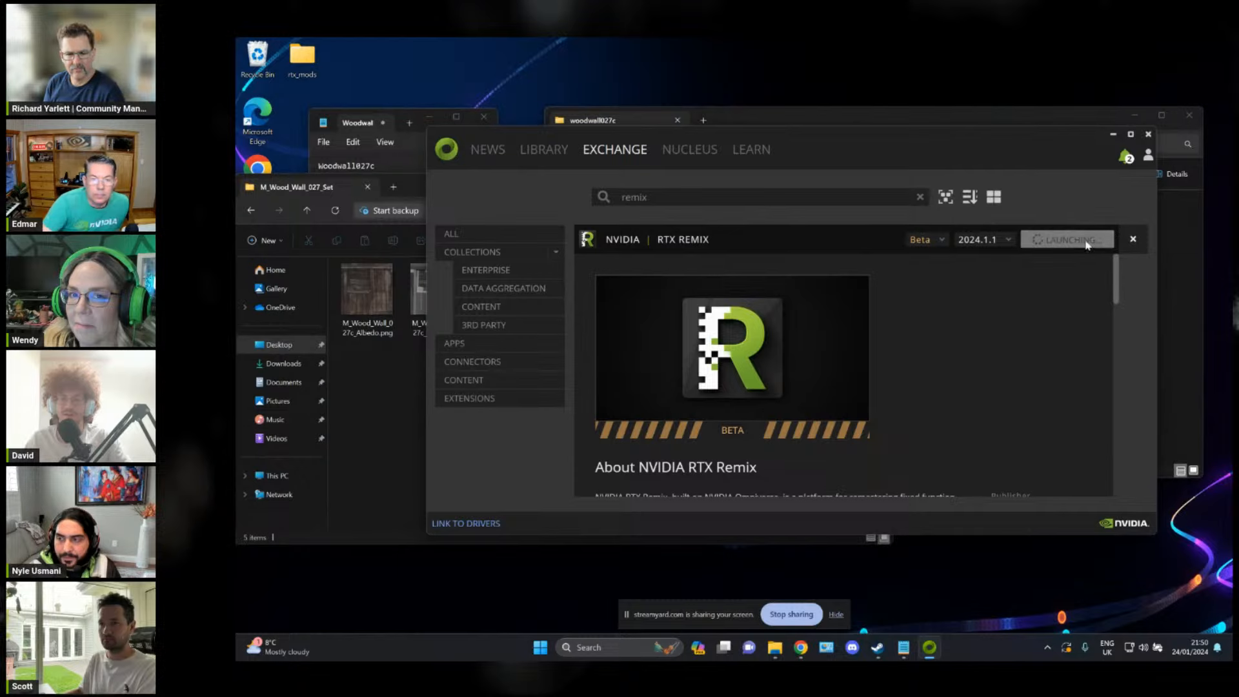
left_click(1016, 120)
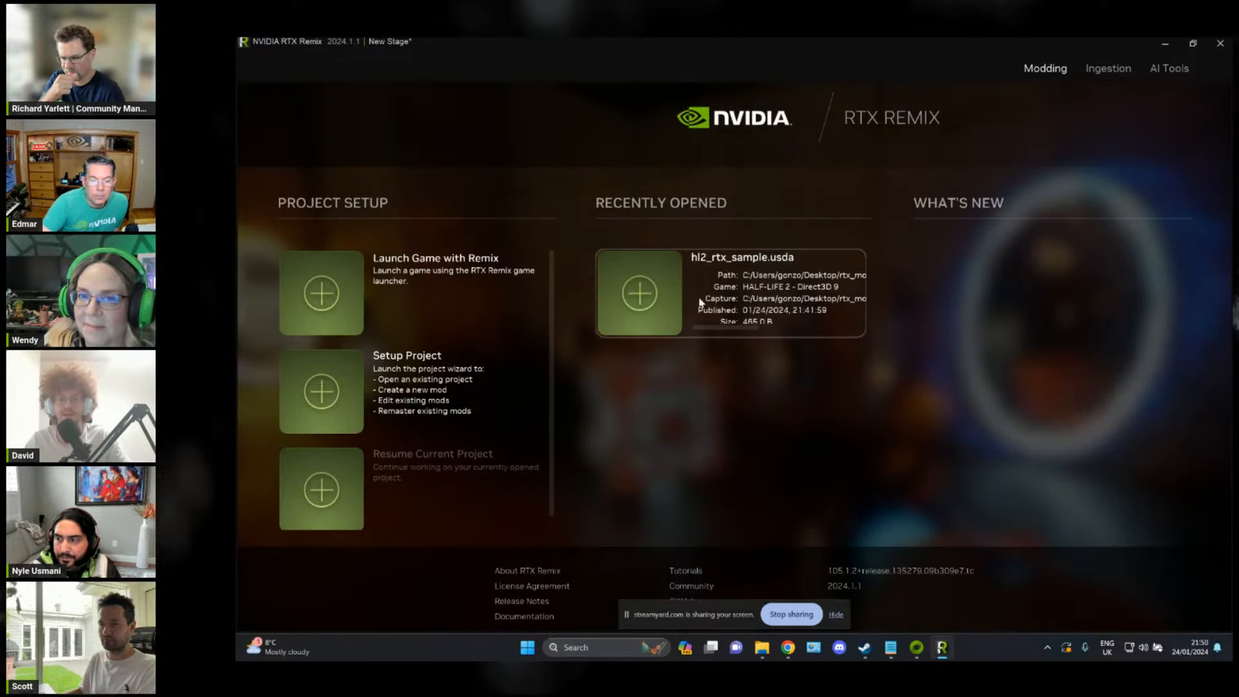
Step: Open the recent hl2_rtx_sample.usda project, select the lit wooden wall in the viewport and copy the woodwall027c folder path
left_click(700, 303)
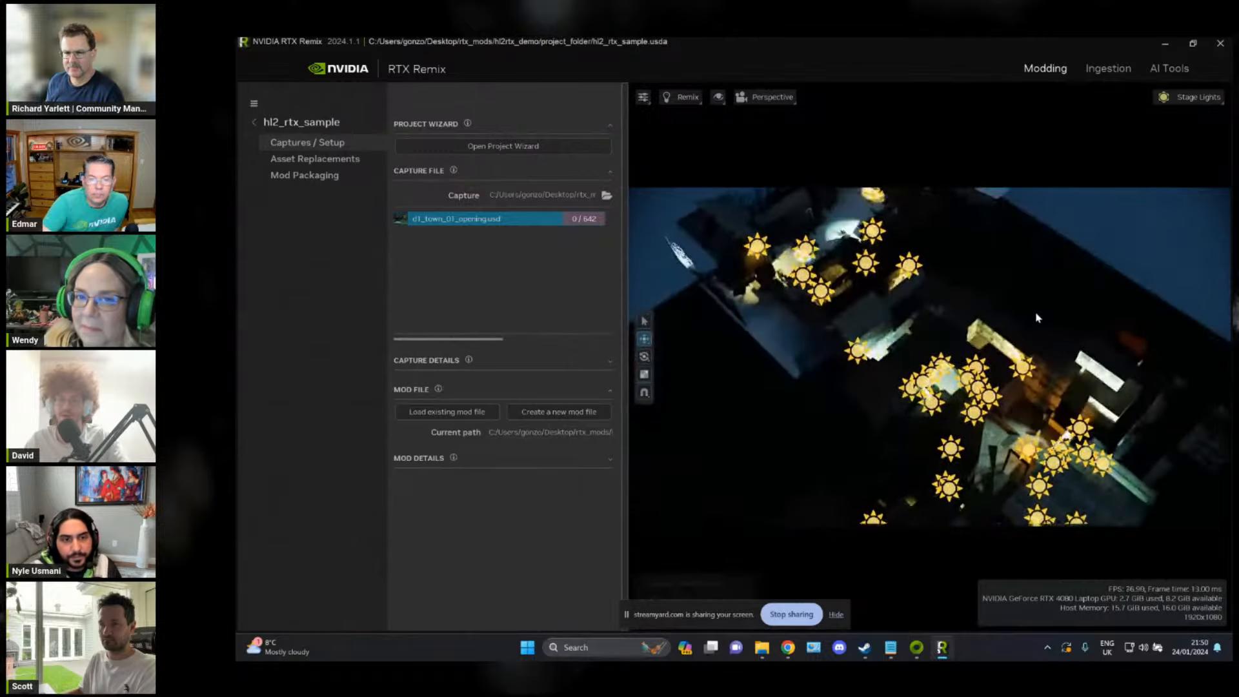
right_click_drag(1038, 318, 904, 281)
key("alt+Tab")
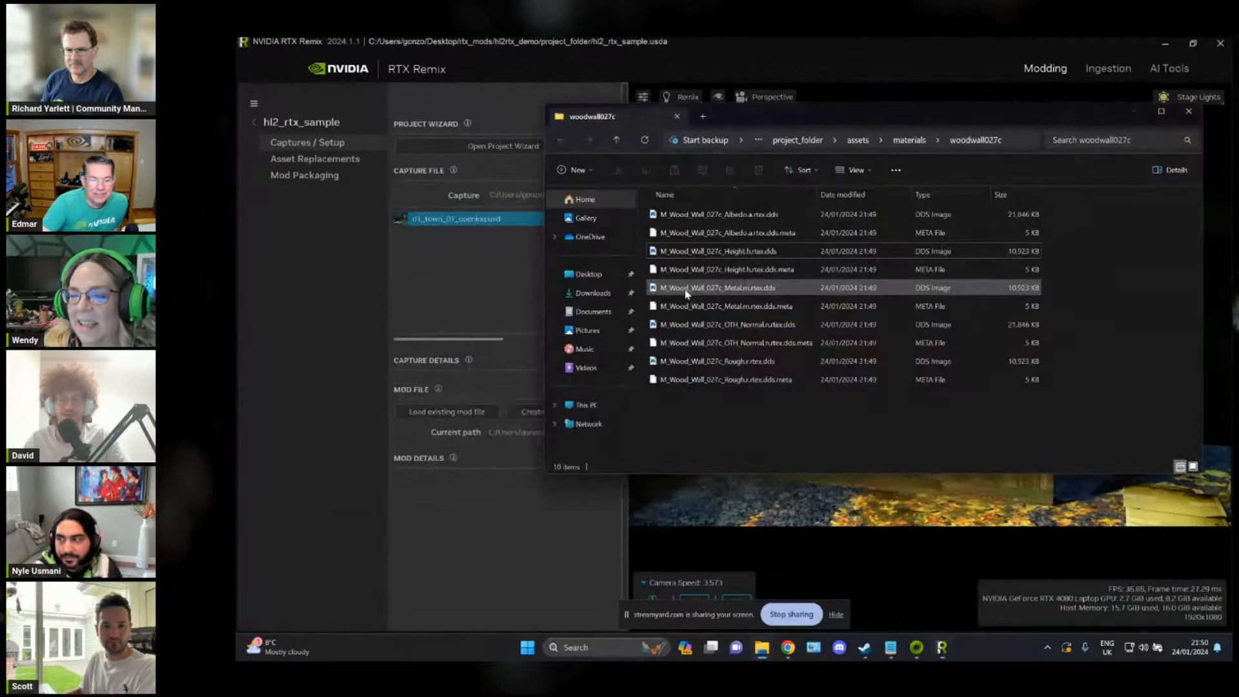
left_click(1010, 140)
key("alt+Tab")
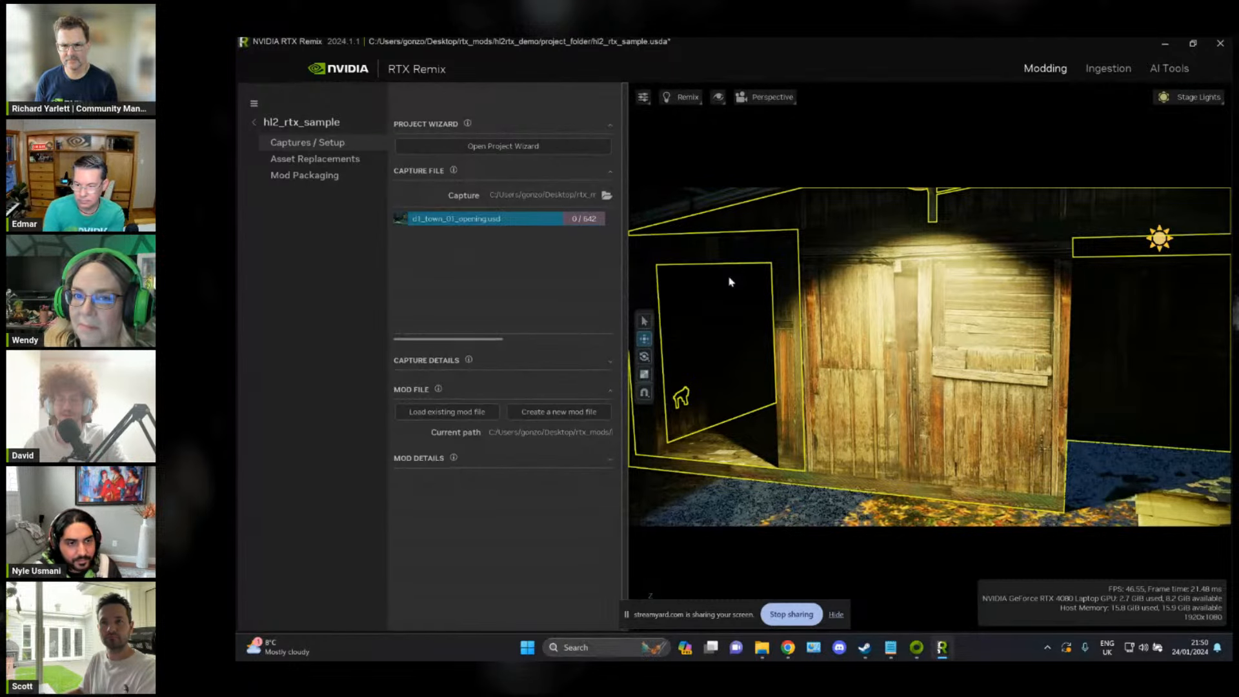
Step: In the asset replacements, create a sample_textures layer under mod.usda and make it the active edit target
left_click(315, 159)
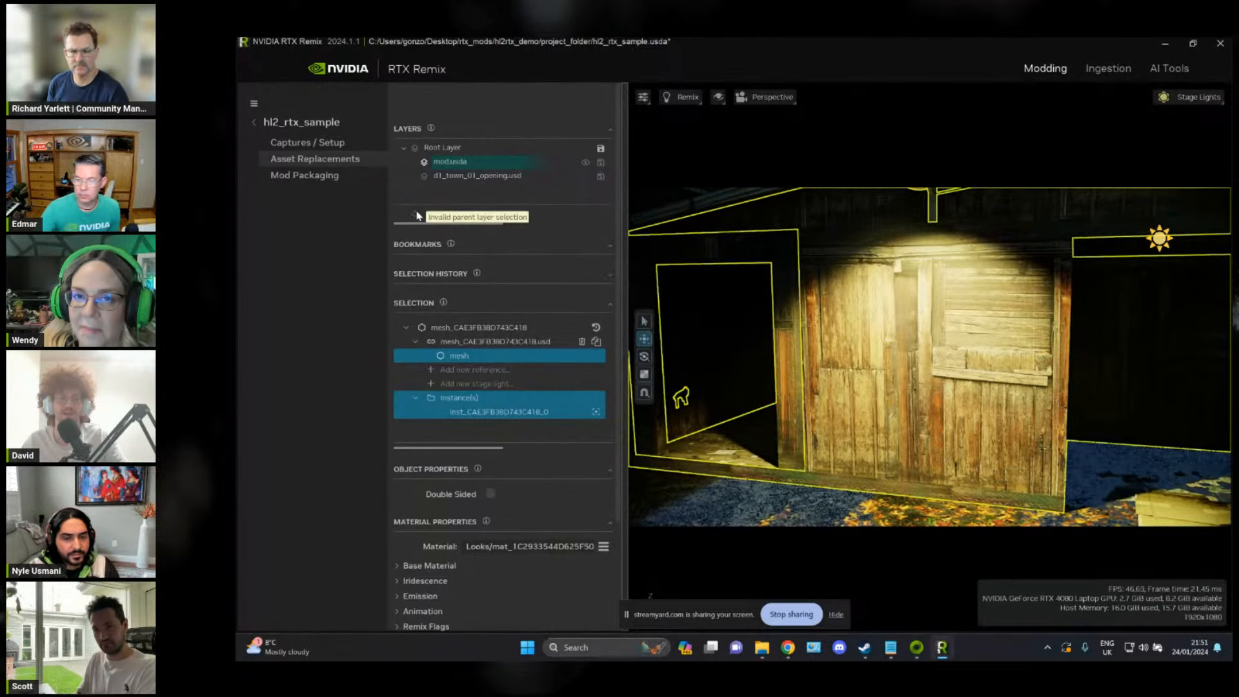
left_click(459, 162)
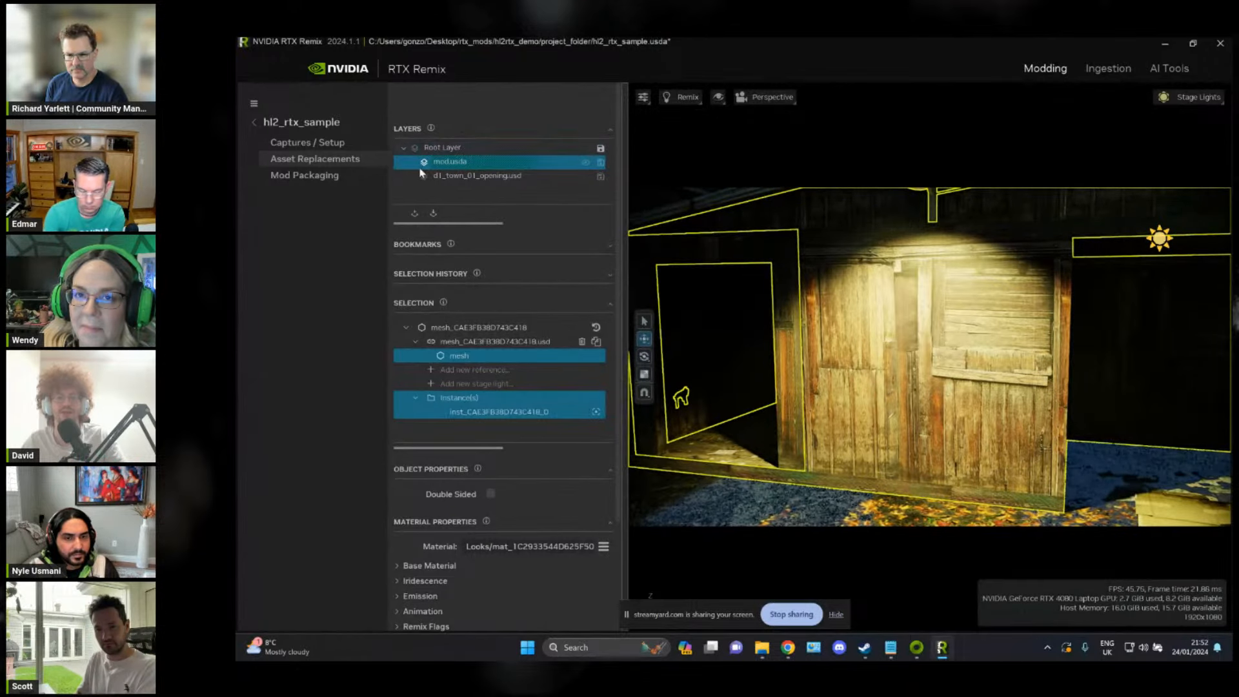
left_click(414, 213)
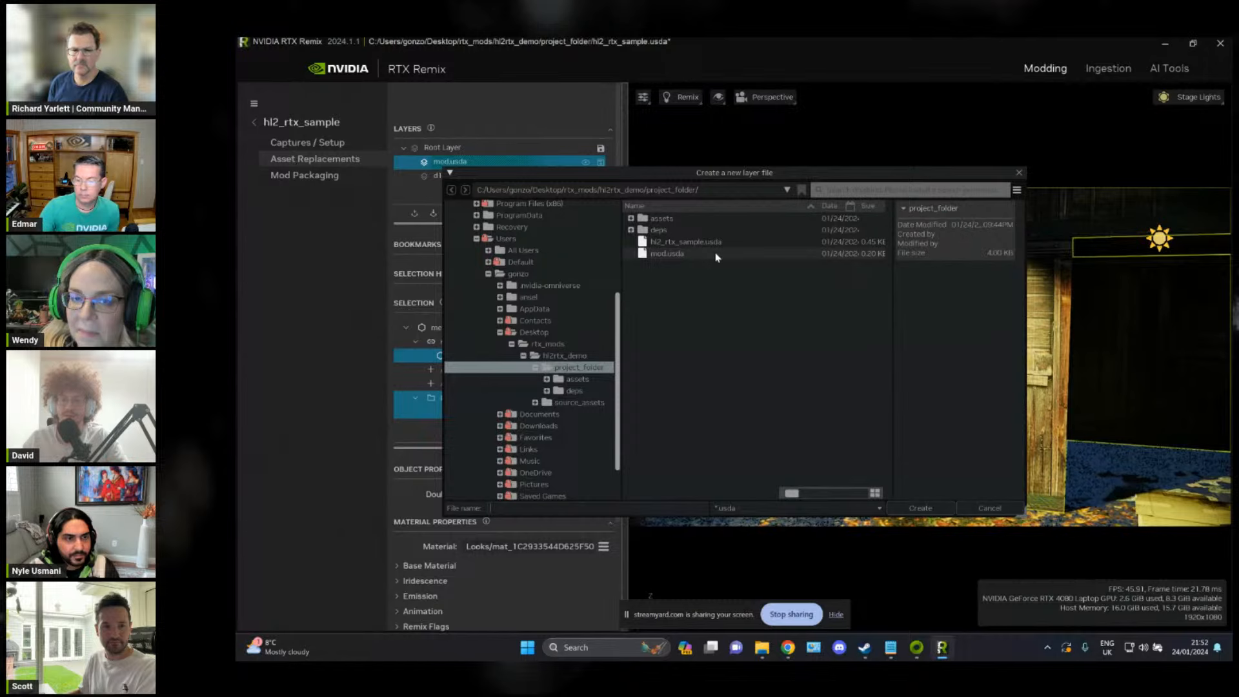
type("sample_textures")
left_click(919, 508)
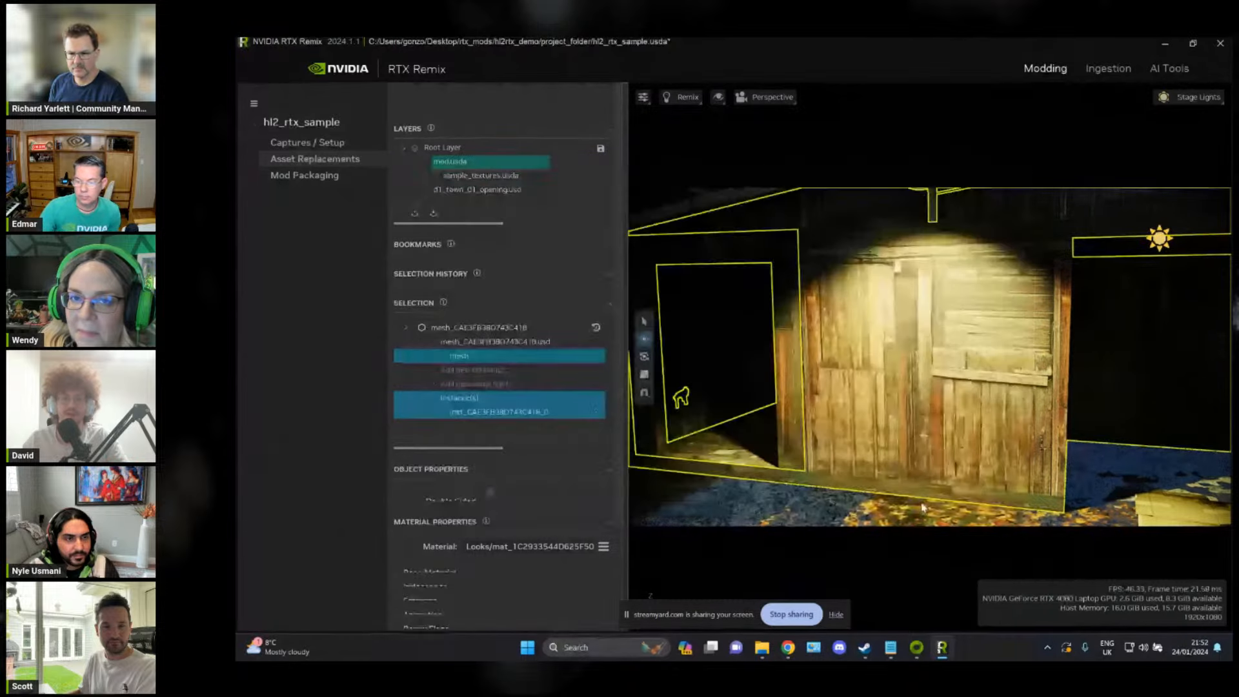
left_click(434, 178)
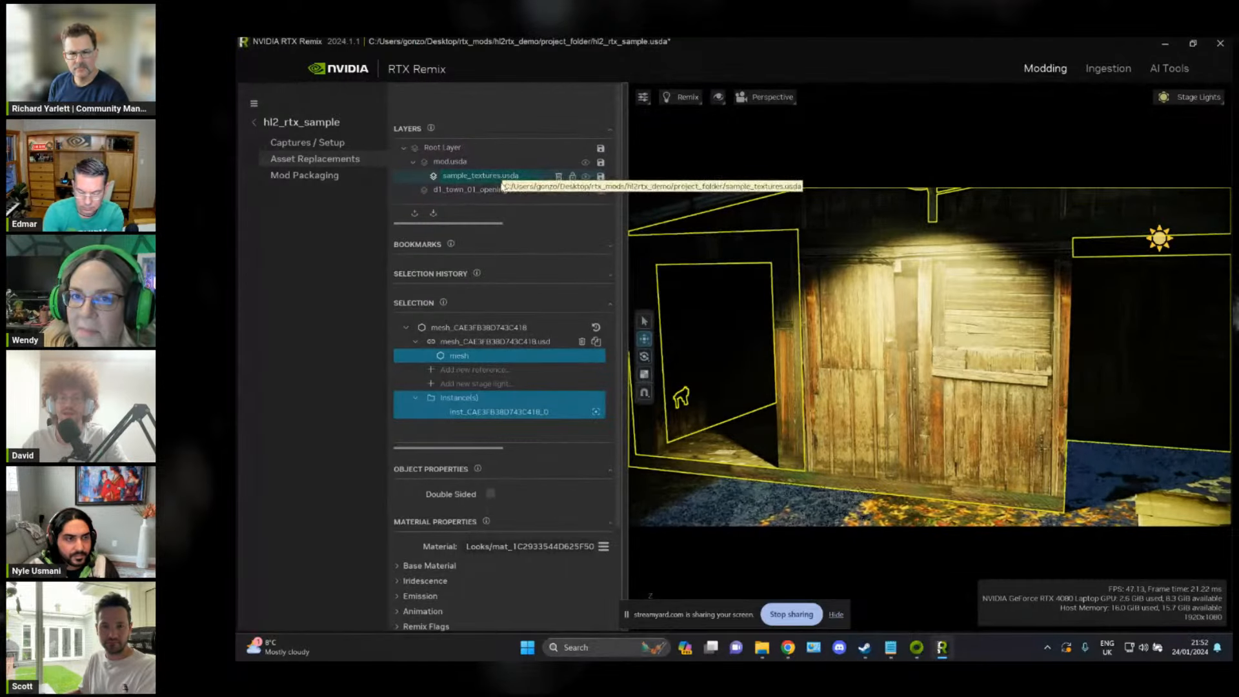
Step: Copy the woodwall027c folder path from File Explorer and return to the wooden wall's material properties in RTX Remix
scroll(471, 387, "down", 4)
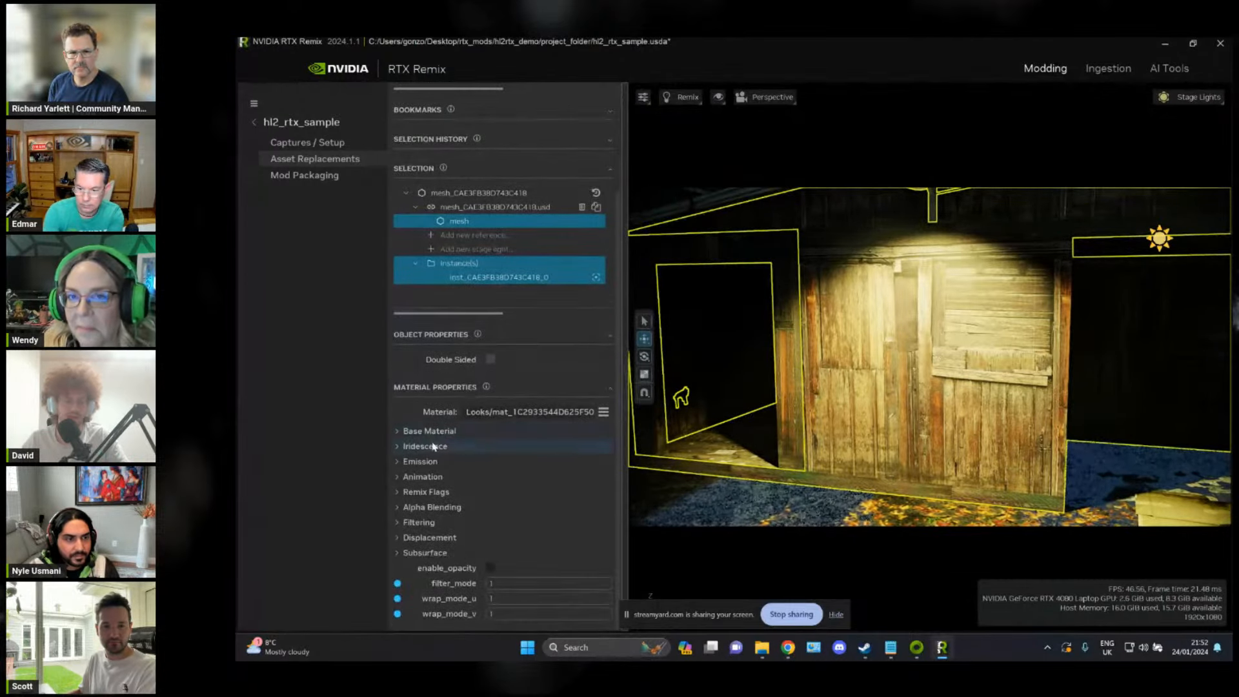
scroll(908, 311, "up", 6)
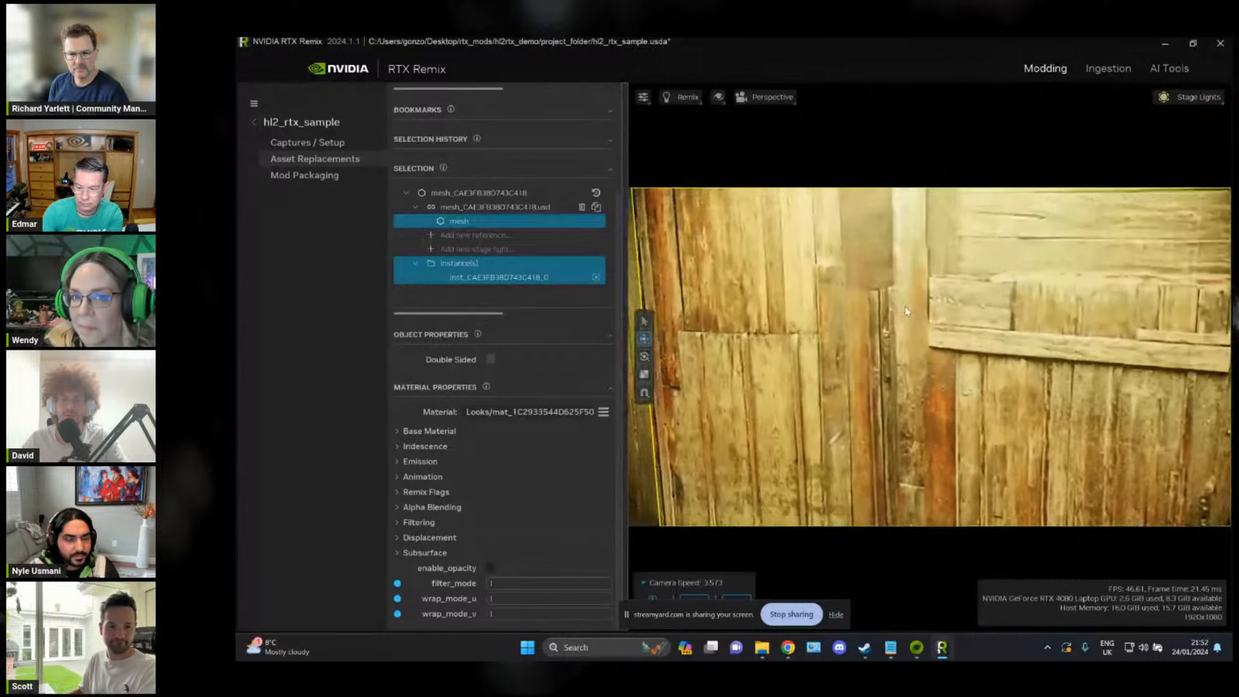
right_click_drag(896, 298, 894, 280)
key("alt+Tab")
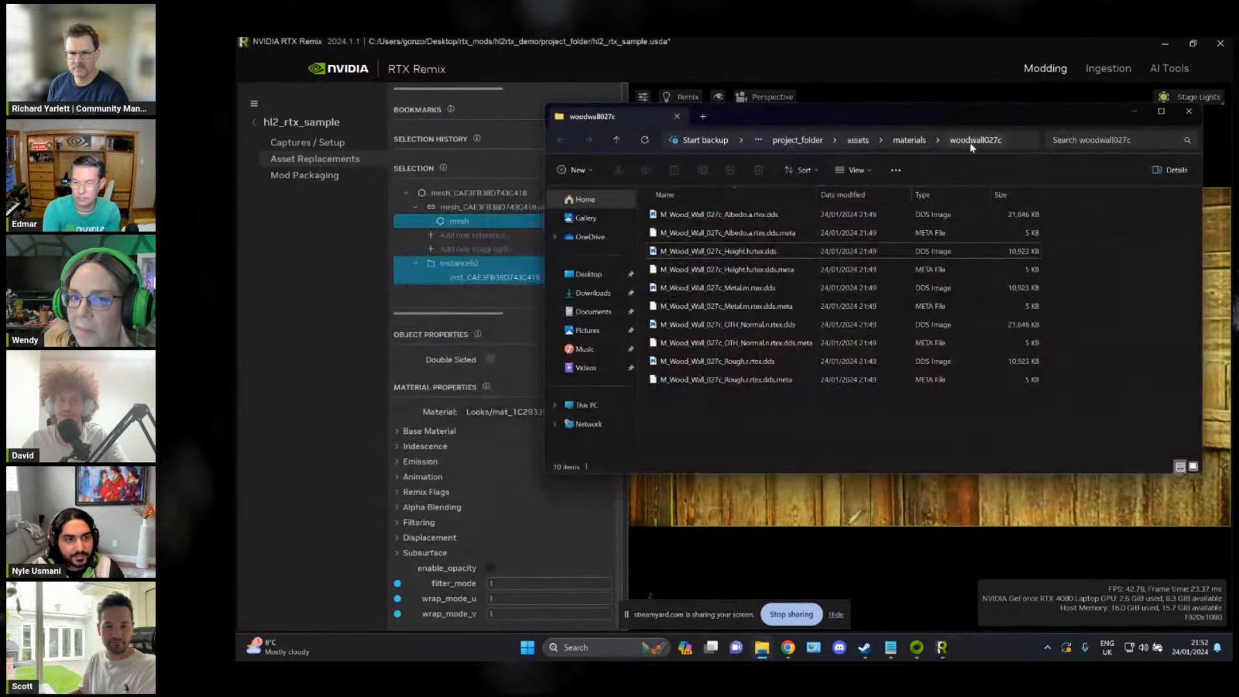
left_click(1020, 146)
left_click(952, 42)
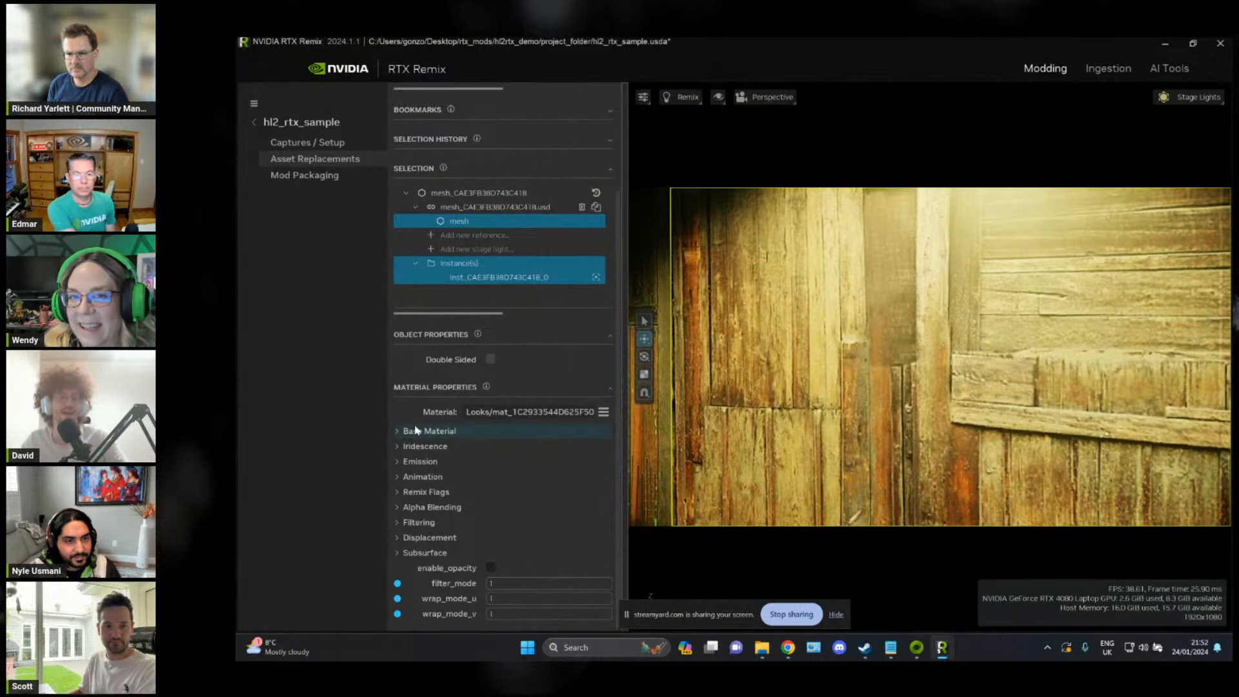
Step: In the wall's base material, assign M_Wood_Wall_027c_Albedo.a.rtex.dds from the copied woodwall027c folder path as the albedo map
left_click(398, 435)
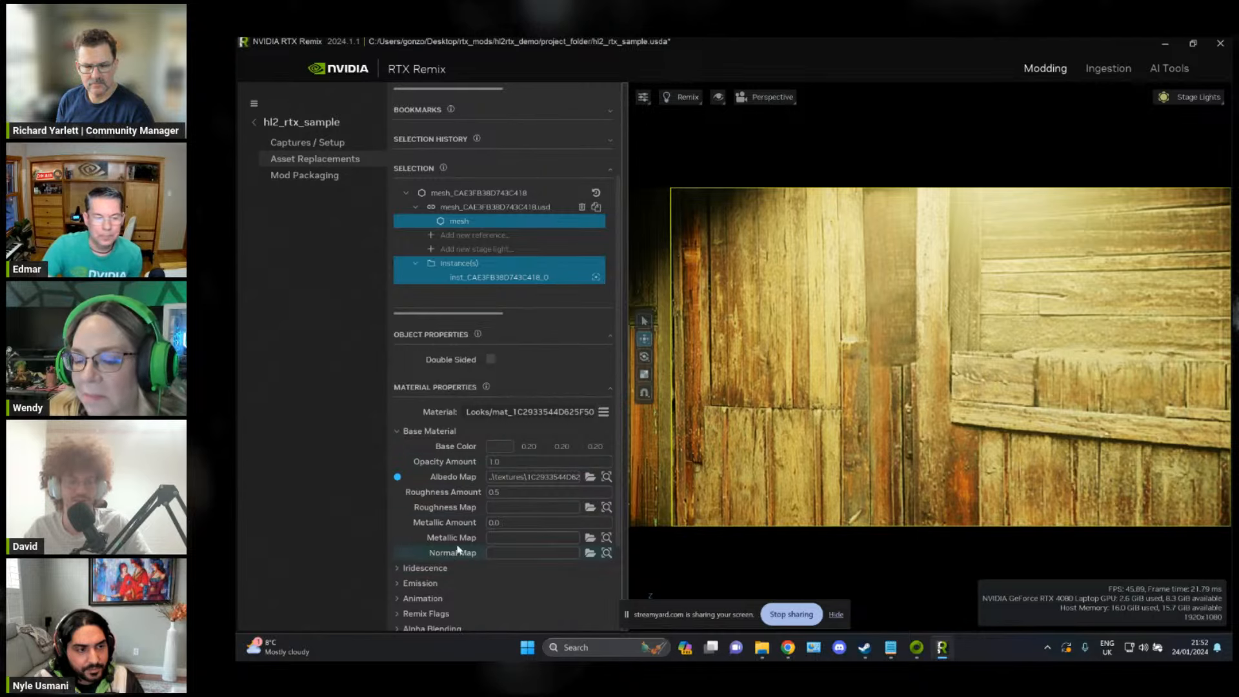
scroll(464, 521, "up", 2)
scroll(461, 519, "down", 2)
scroll(458, 516, "up", 2)
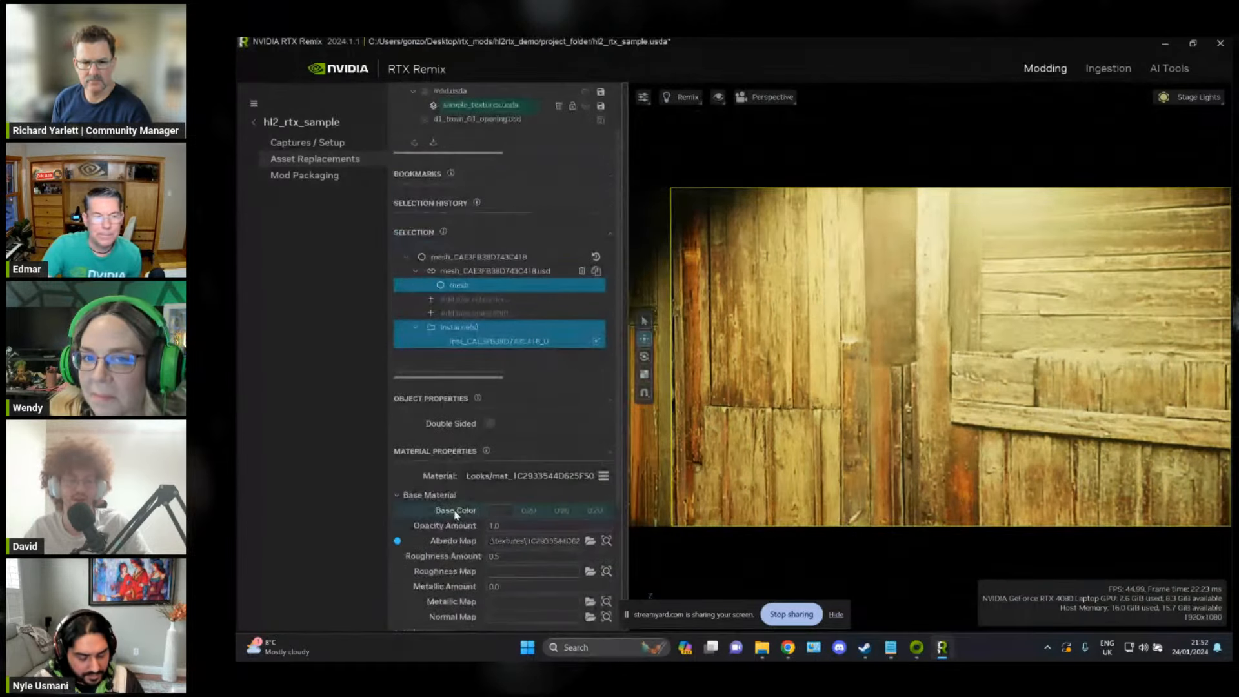
scroll(456, 515, "down", 1)
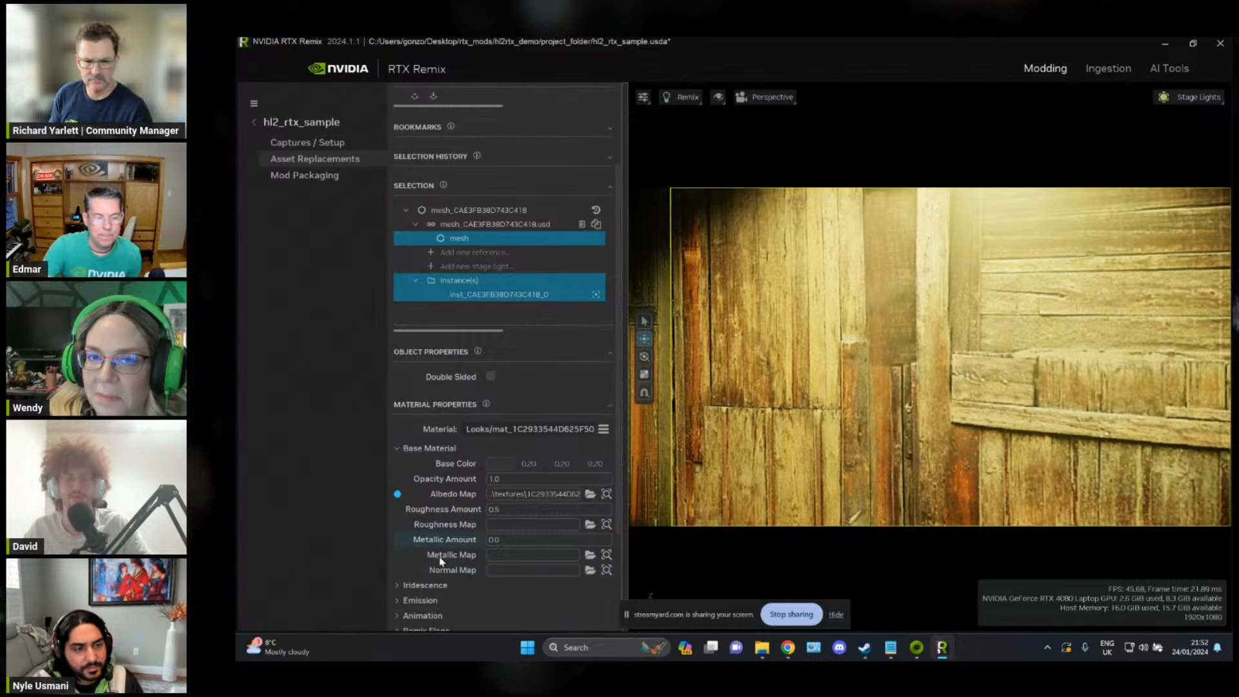
scroll(443, 538, "down", 3)
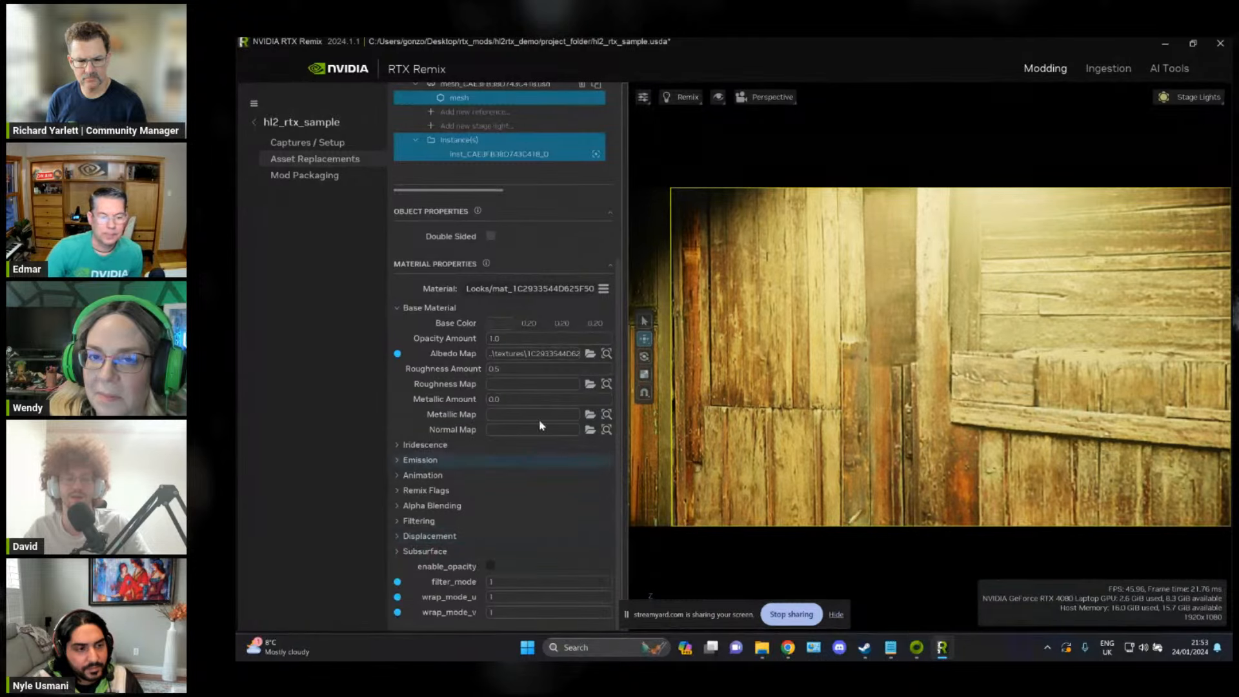
left_click(542, 354)
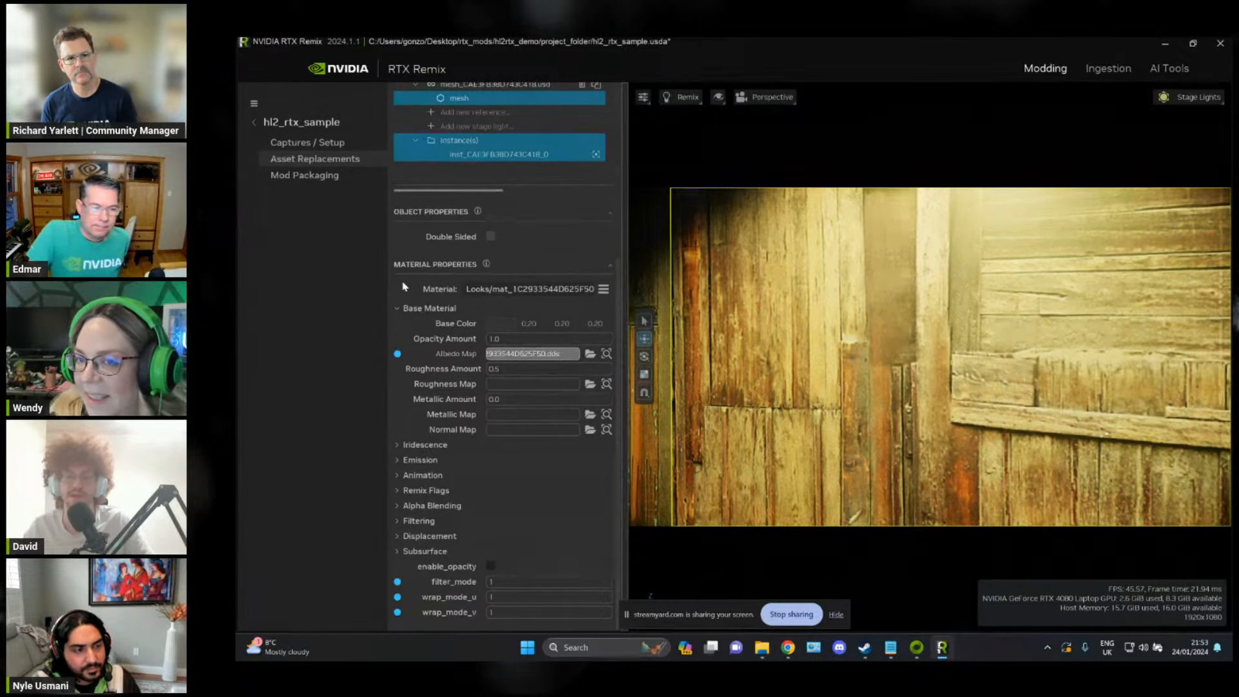
left_click(590, 354)
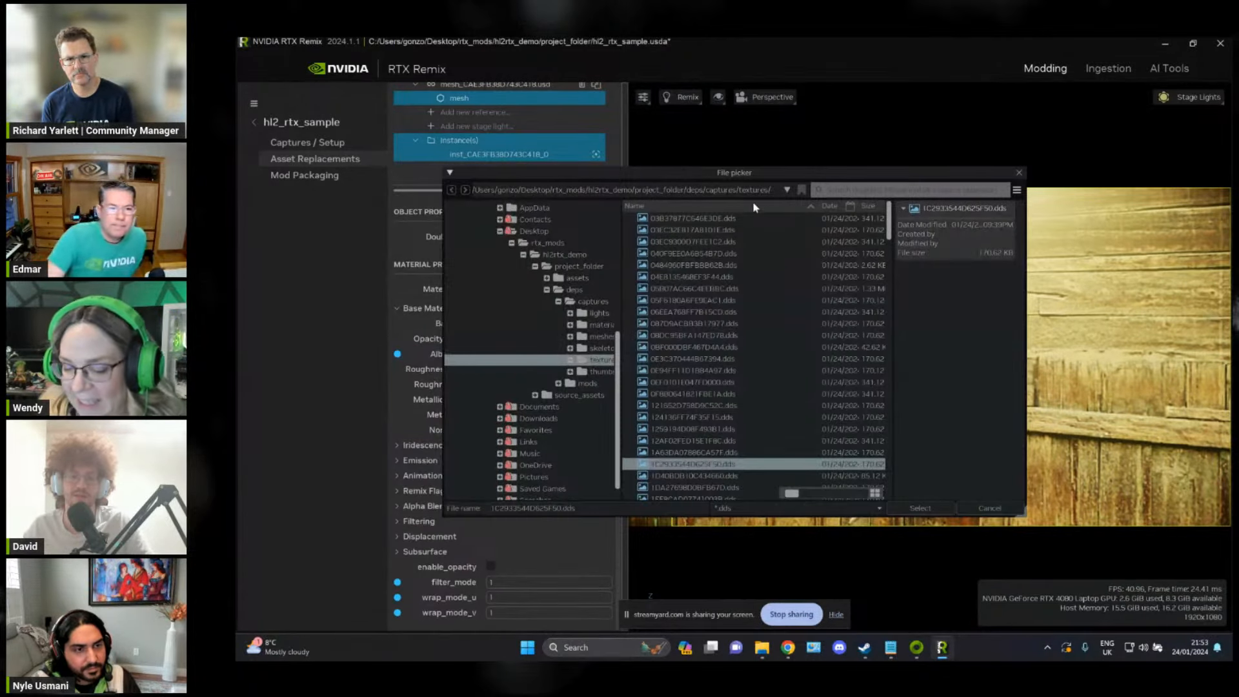
left_click(777, 194)
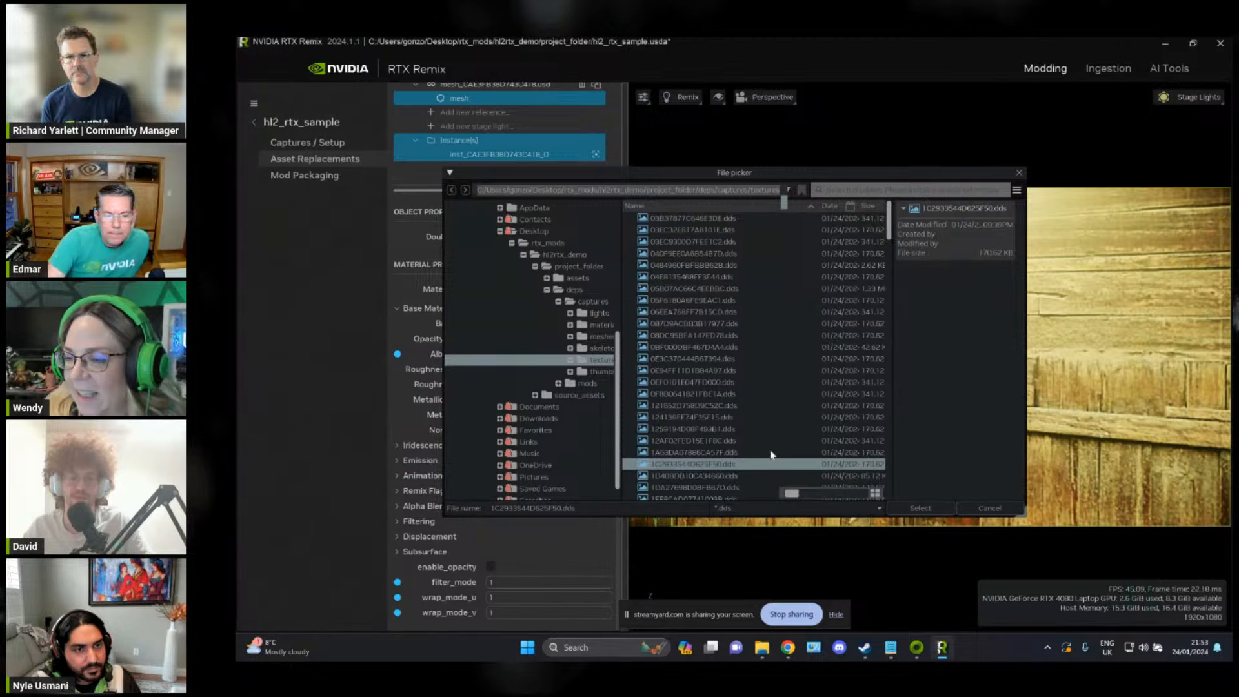
key("ctrl+v")
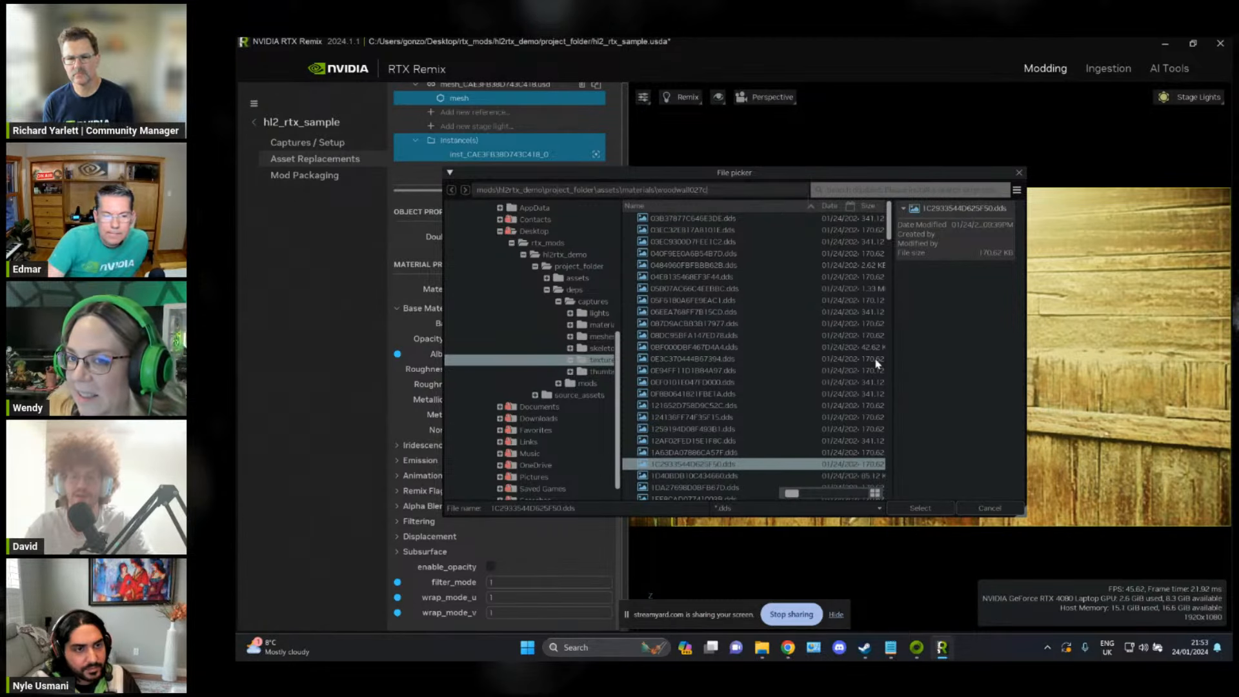
key("Return")
left_click(769, 220)
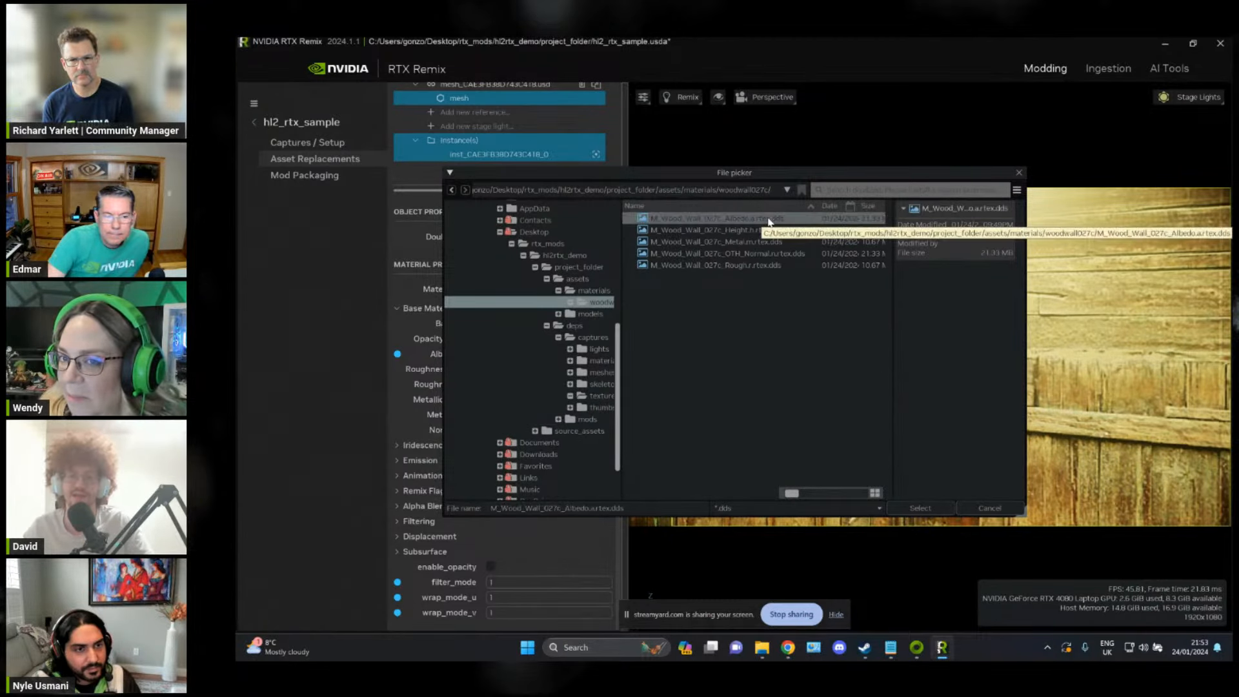
left_click(920, 509)
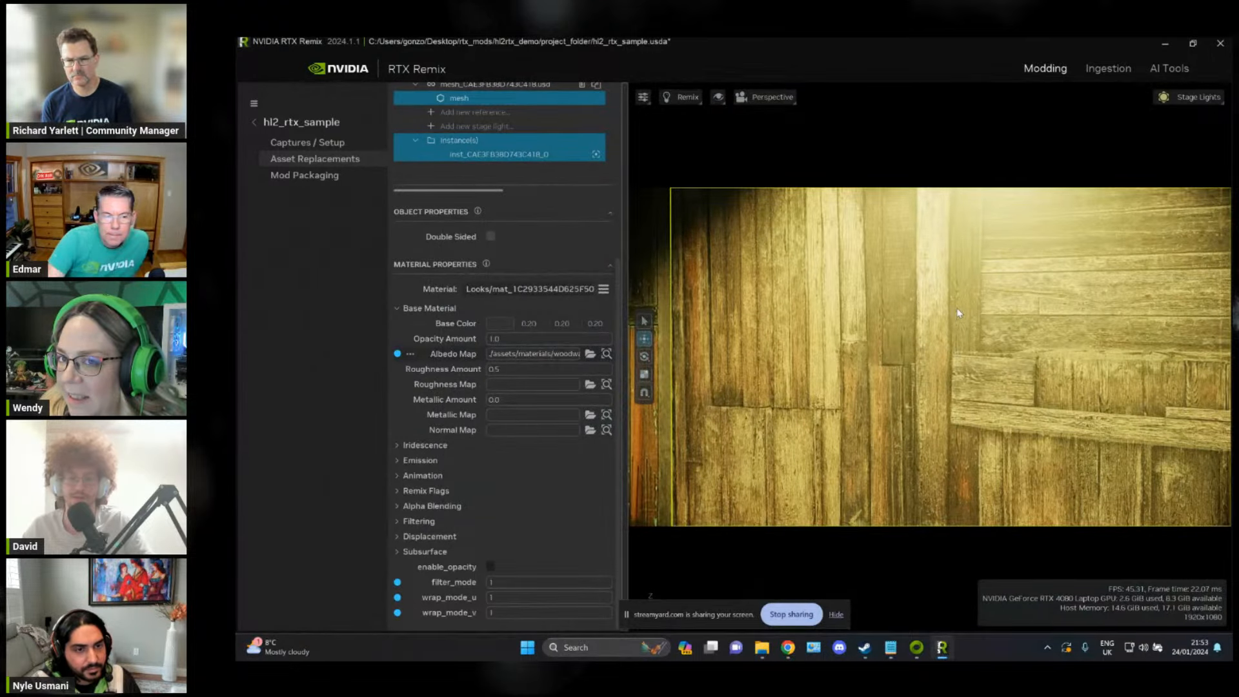
Step: Reset the wall's albedo map to its default value, and undo that reset
key("w")
right_click_drag(958, 310, 934, 310)
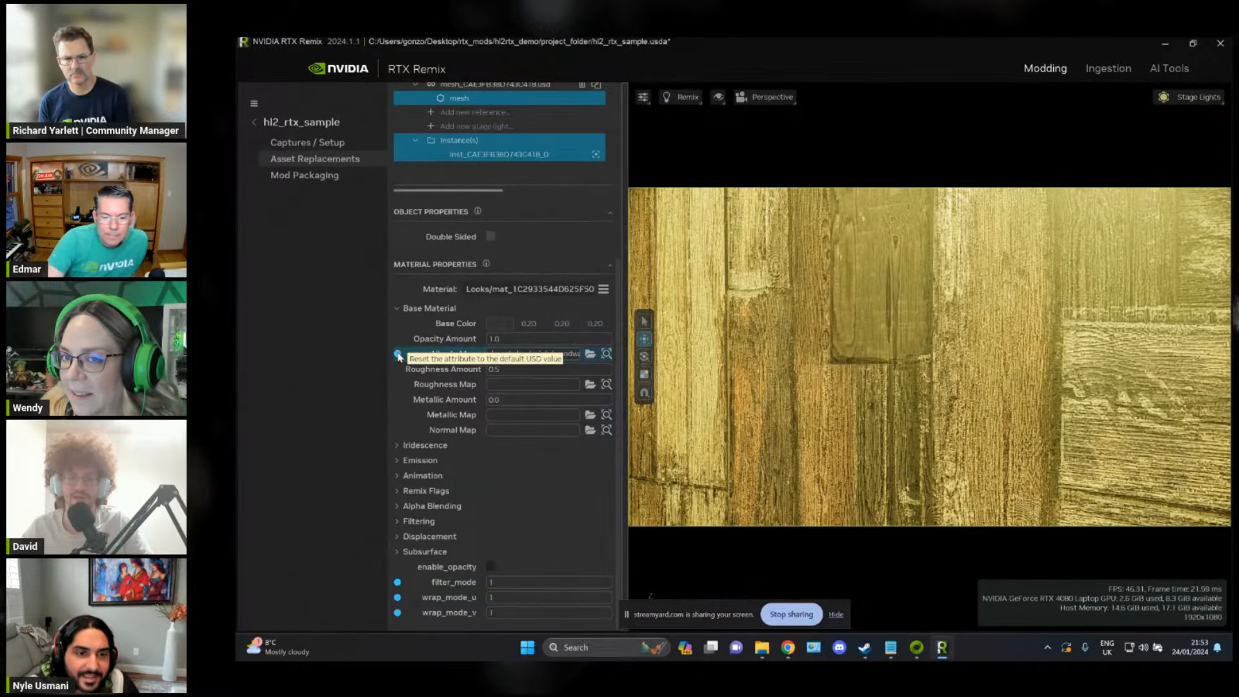
left_click(398, 357)
key("ctrl+z")
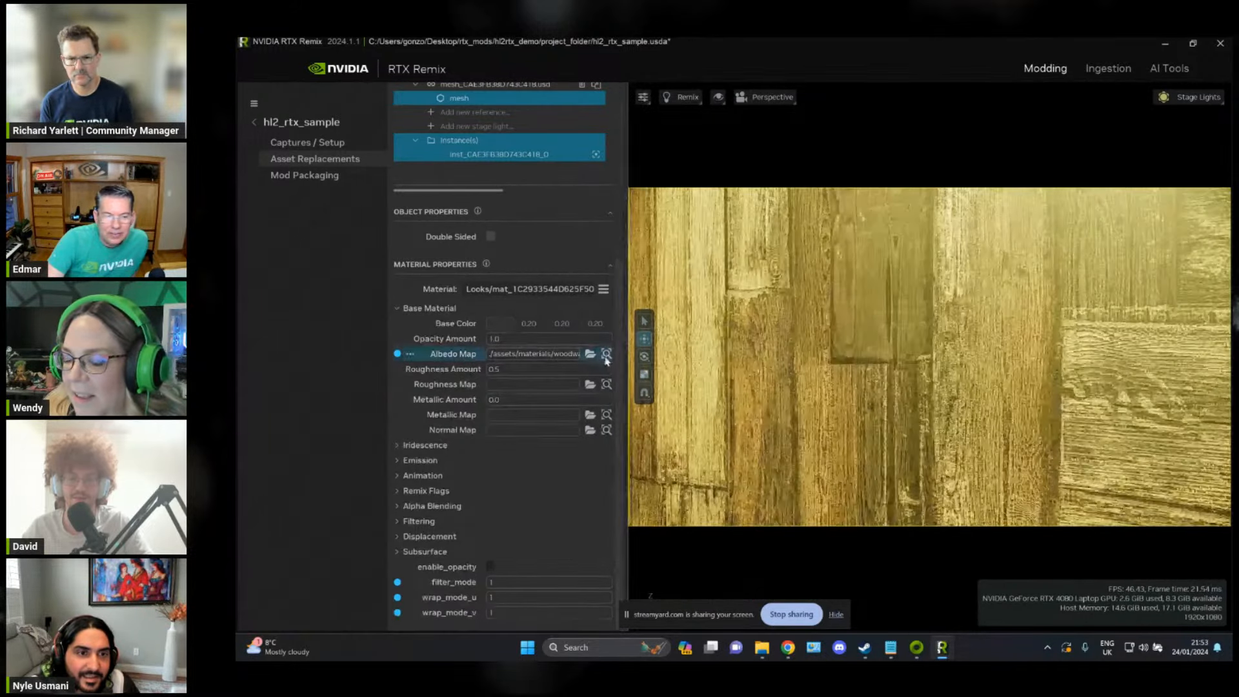
Step: Restore the original asset of the selected wooden wall mesh and confirm the removal of its overrides
key("s")
right_click_drag(951, 281, 956, 284)
key("w")
scroll(538, 360, "up", 3)
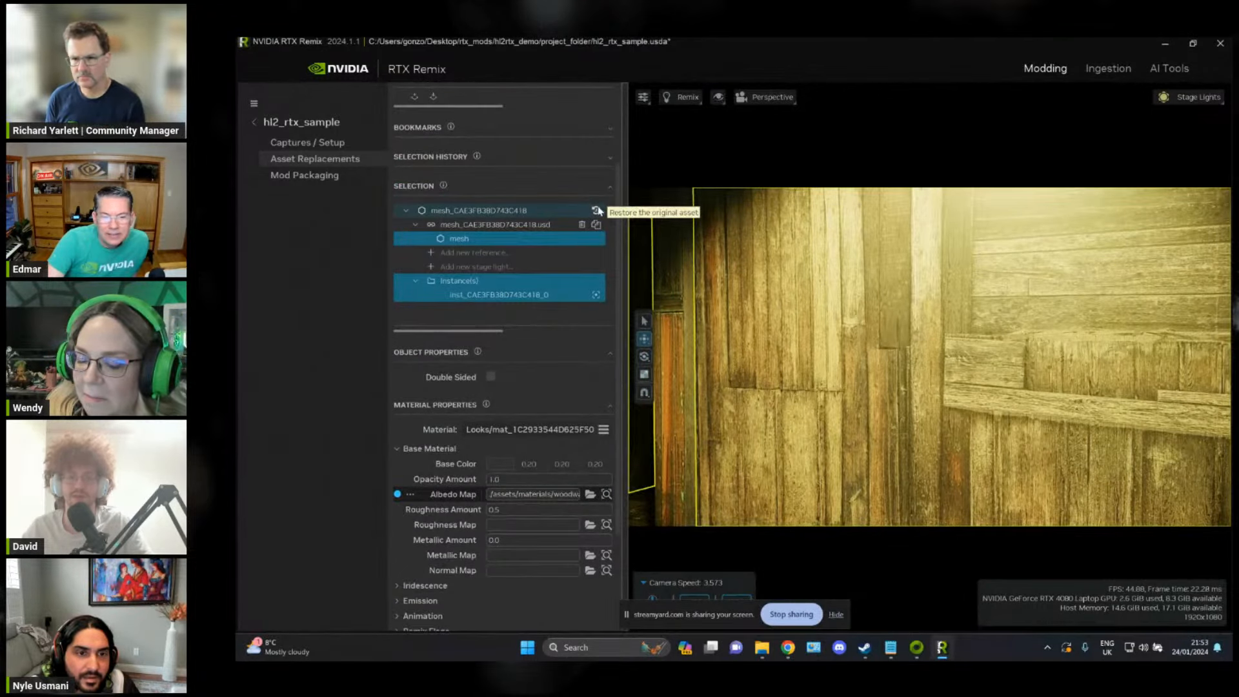
key("w")
right_click_drag(866, 250, 867, 251)
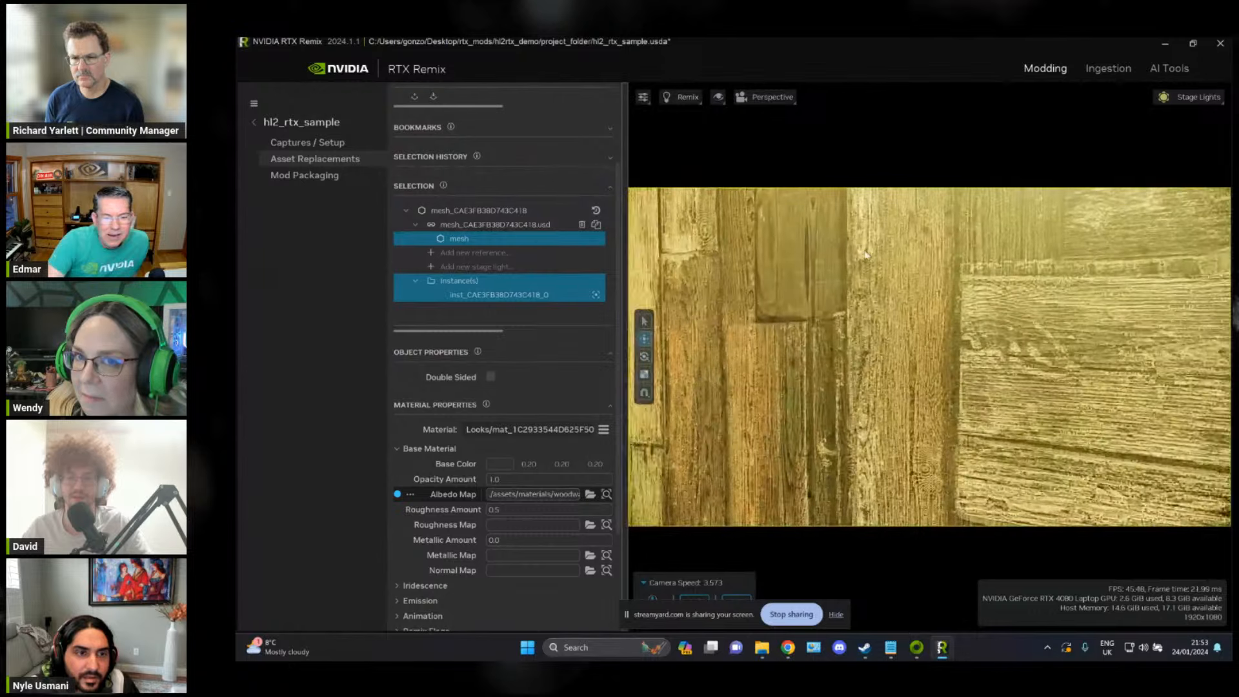
left_click(596, 211)
left_click(703, 385)
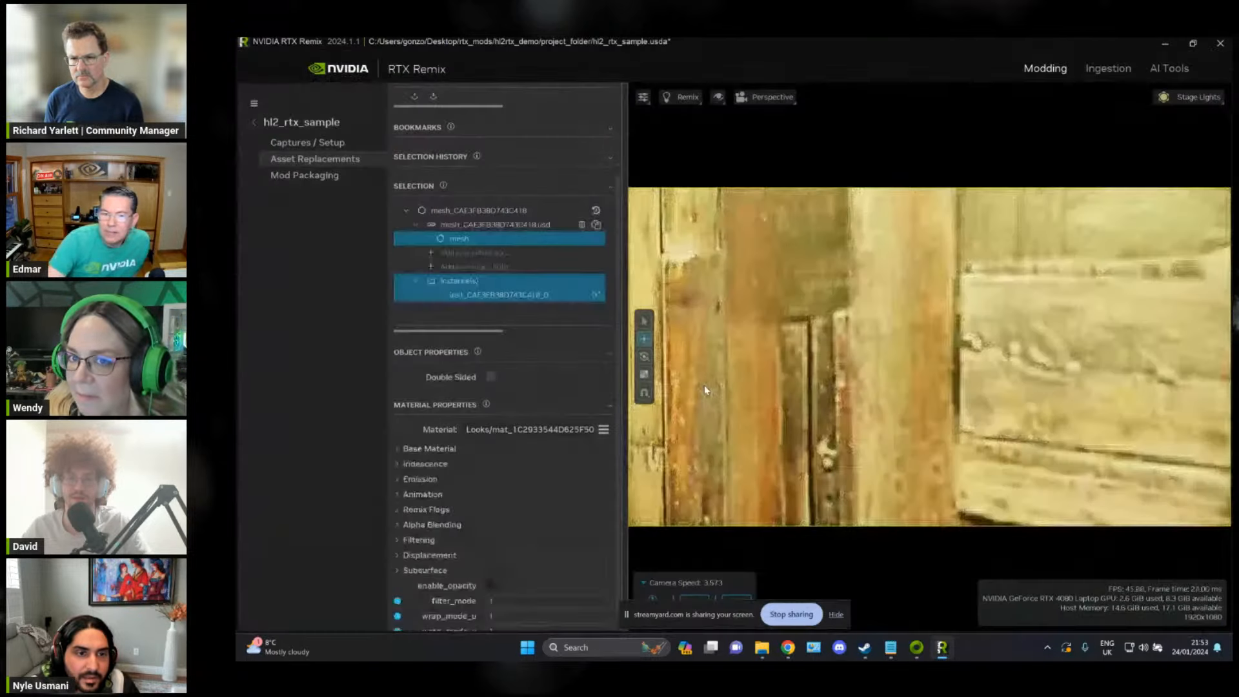
Step: From the woodwall027c folder, assign M_Wood_Wall_027c_Albedo.a.rtex.dds as the wall's albedo map and M_Wood_Wall_027c_Rough.r.rtex.dds as its roughness map
left_click(397, 449)
left_click(590, 495)
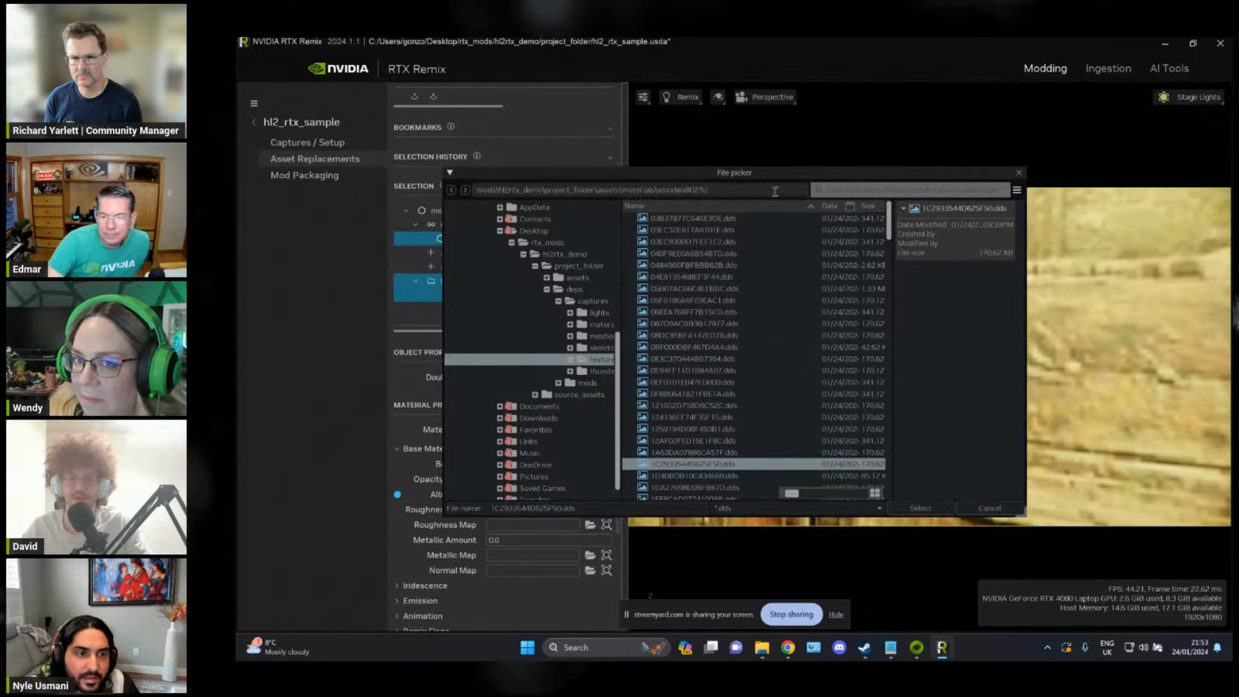
double_click(726, 219)
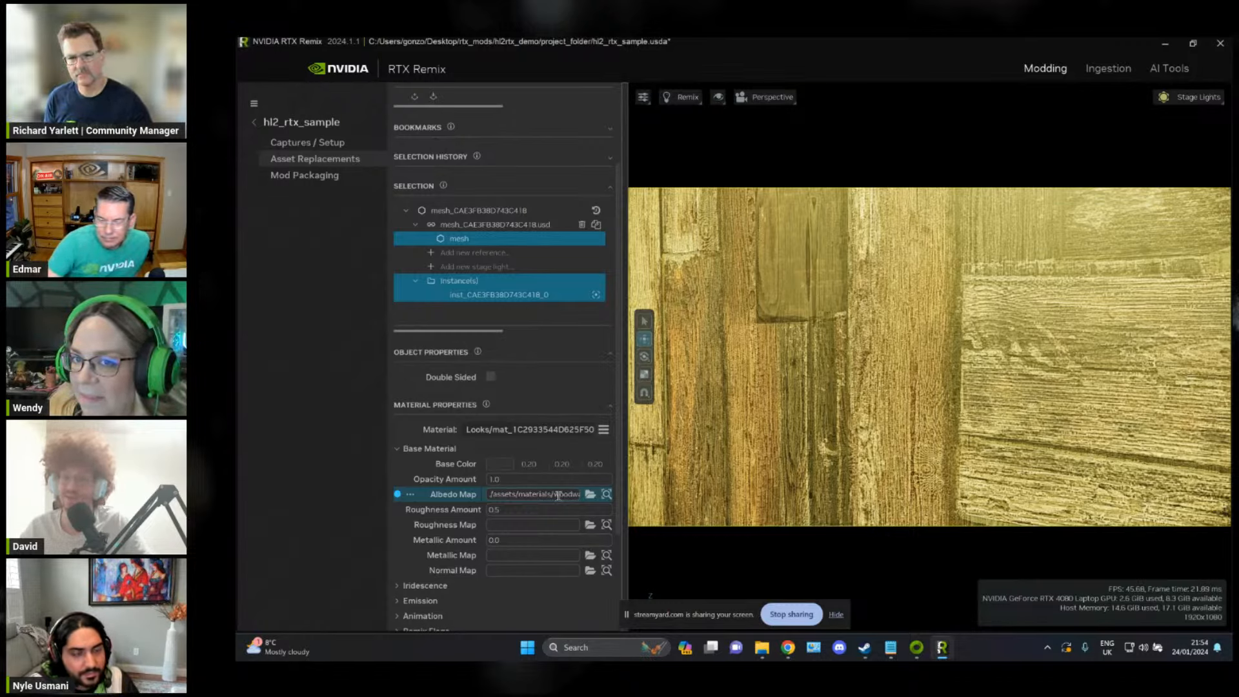
left_click(590, 525)
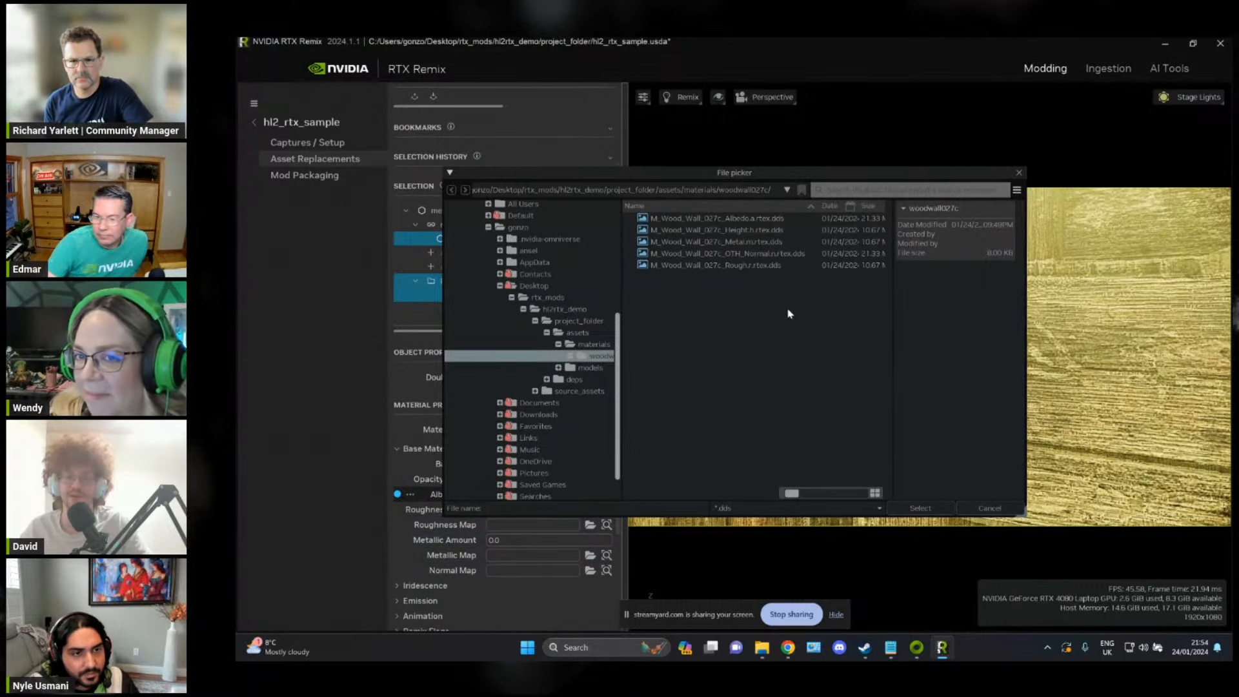
double_click(761, 268)
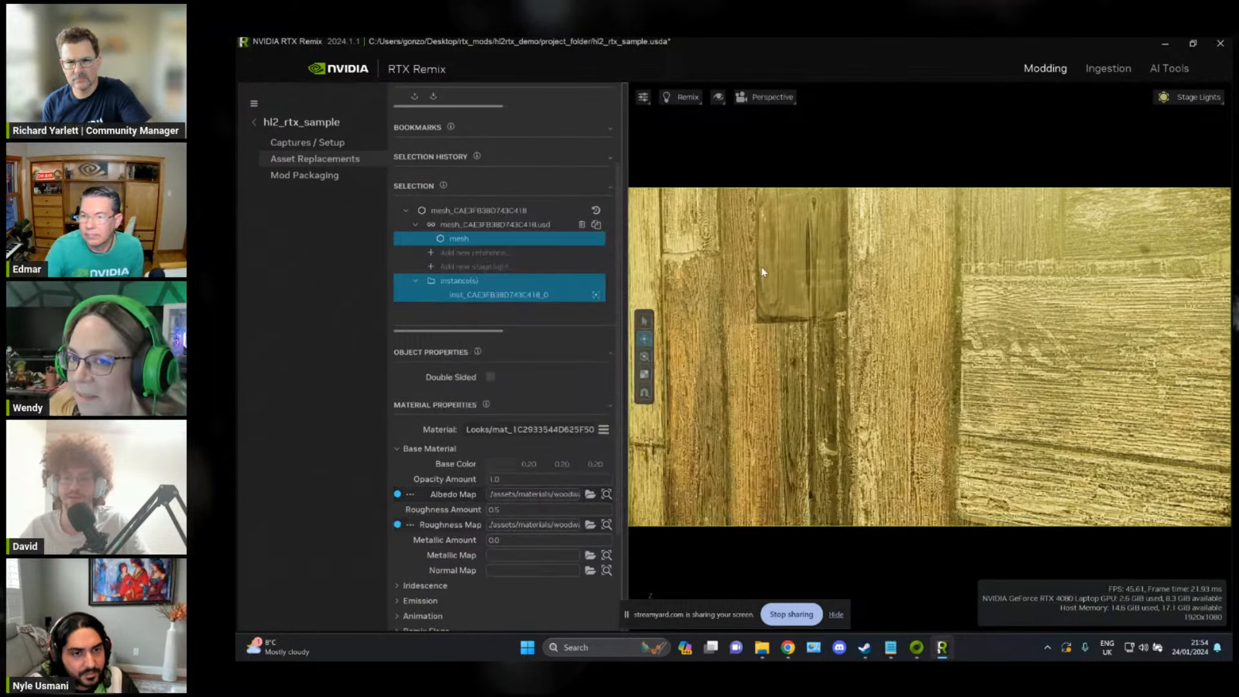
Step: Assign M_Wood_Wall_027c_Metal.m.rtex.dds as the wall's metallic map and M_Wood_Wall_027c_OTH_Normal.n.rtex.dds as its normal map
left_click(590, 556)
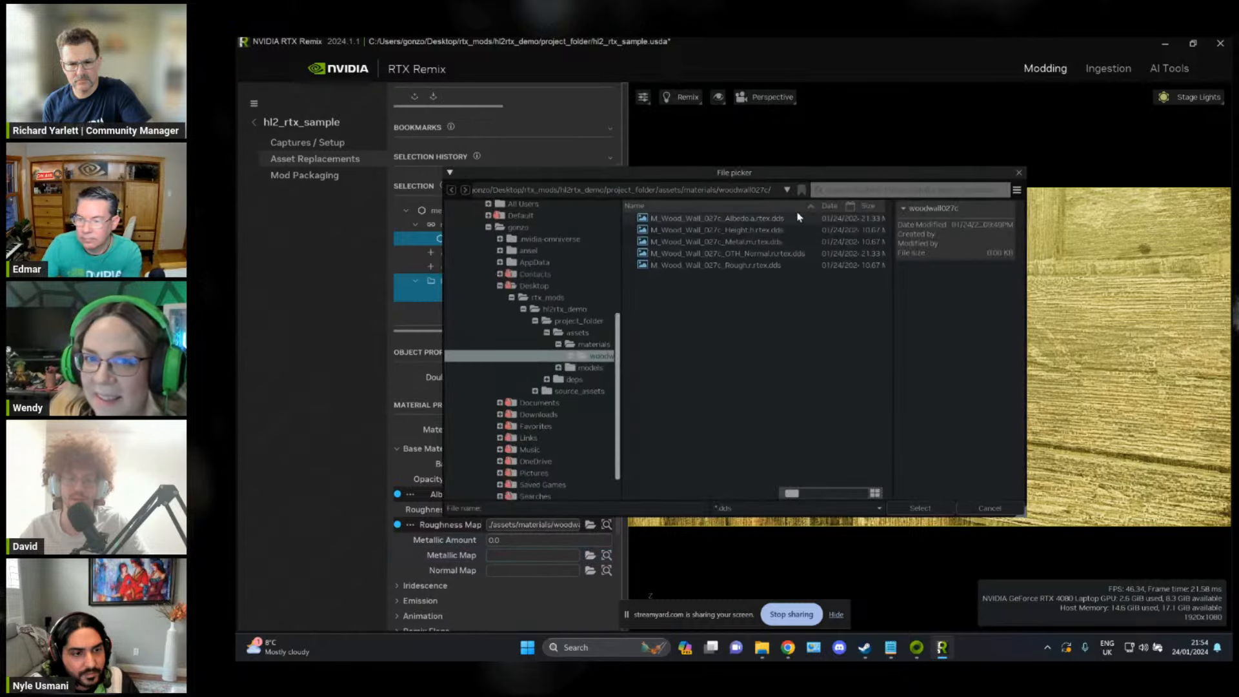
double_click(768, 242)
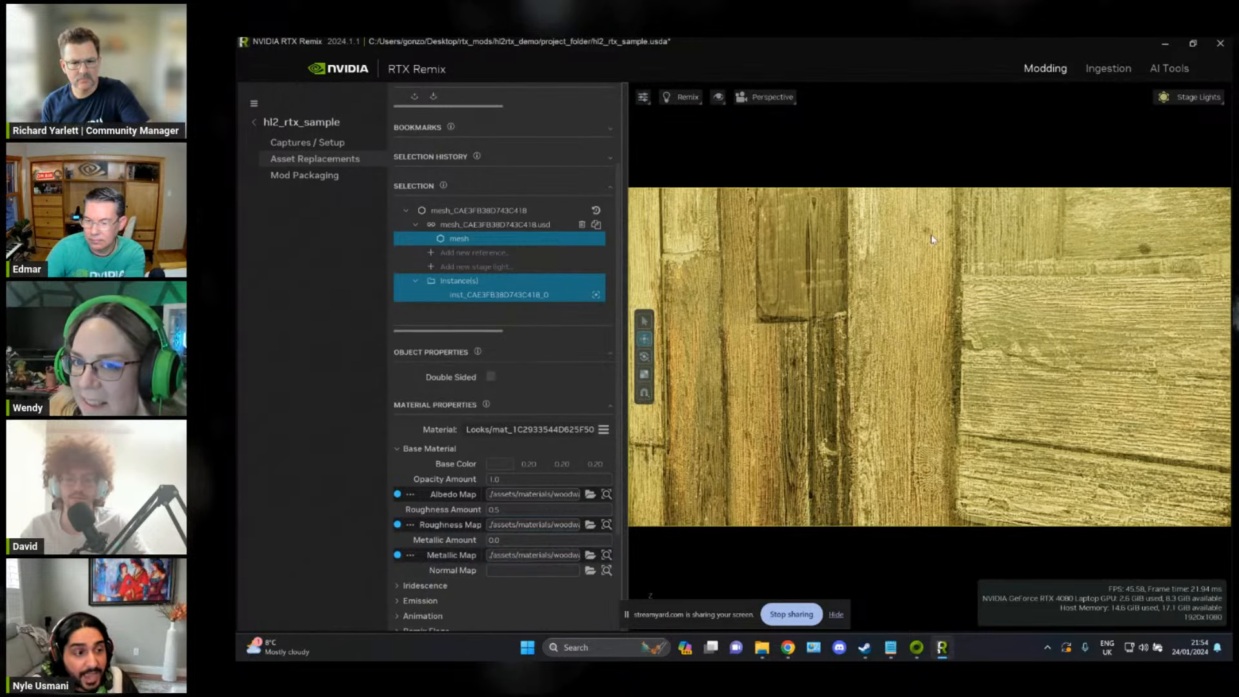
right_click_drag(923, 260, 908, 258)
left_click(590, 572)
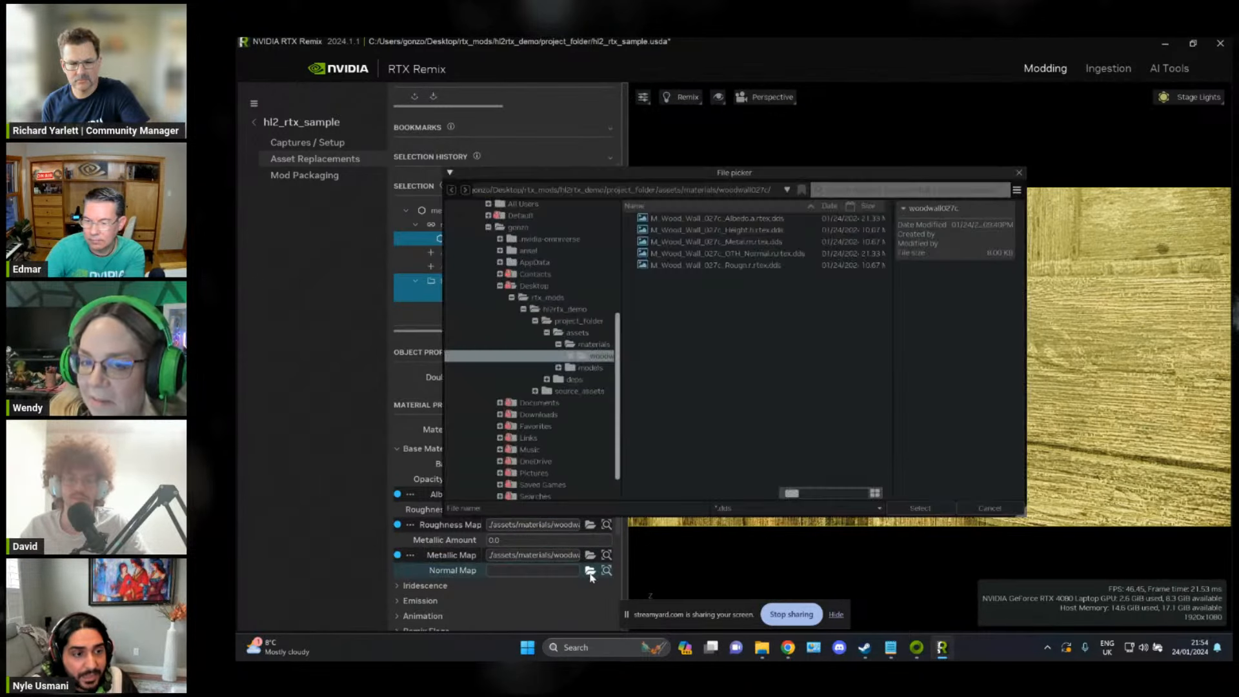
double_click(799, 257)
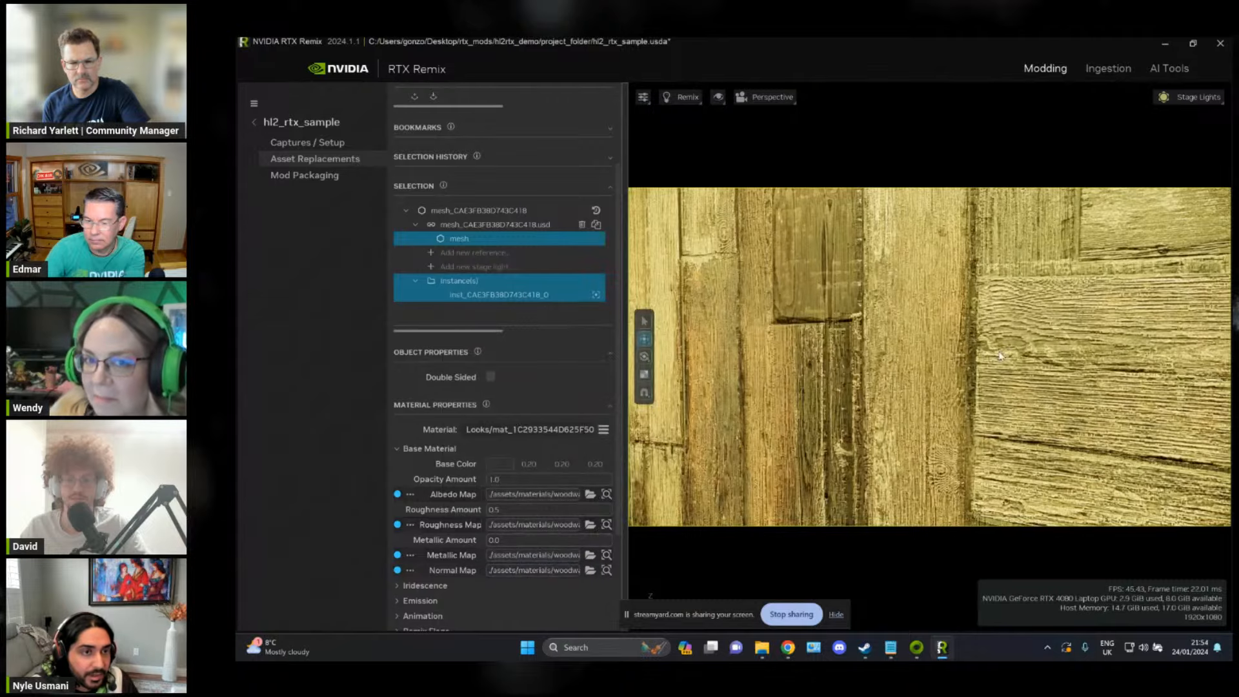
Step: Clear the wall's normal map to compare the surface up close, and reassign M_Wood_Wall_027c_OTH_Normal.n.rtex.dds
right_click_drag(972, 362, 843, 284)
scroll(875, 381, "down", 5)
key("w")
key("s")
key("w")
key("s")
key("w")
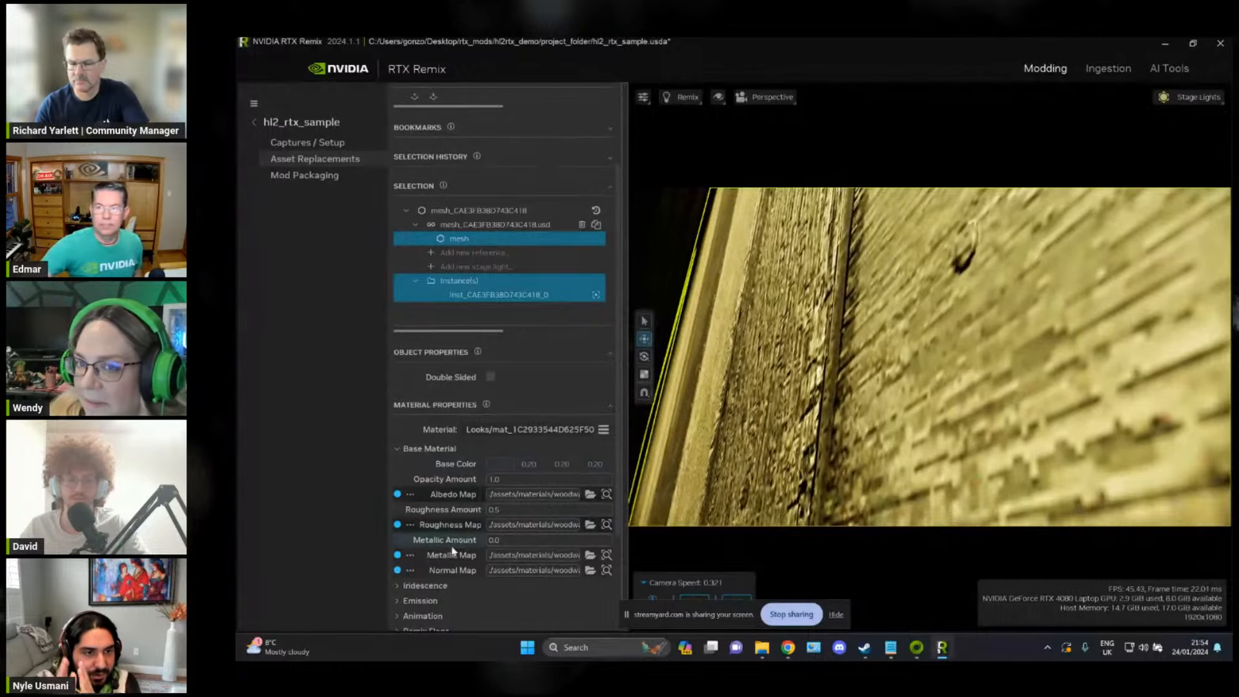
left_click(397, 571)
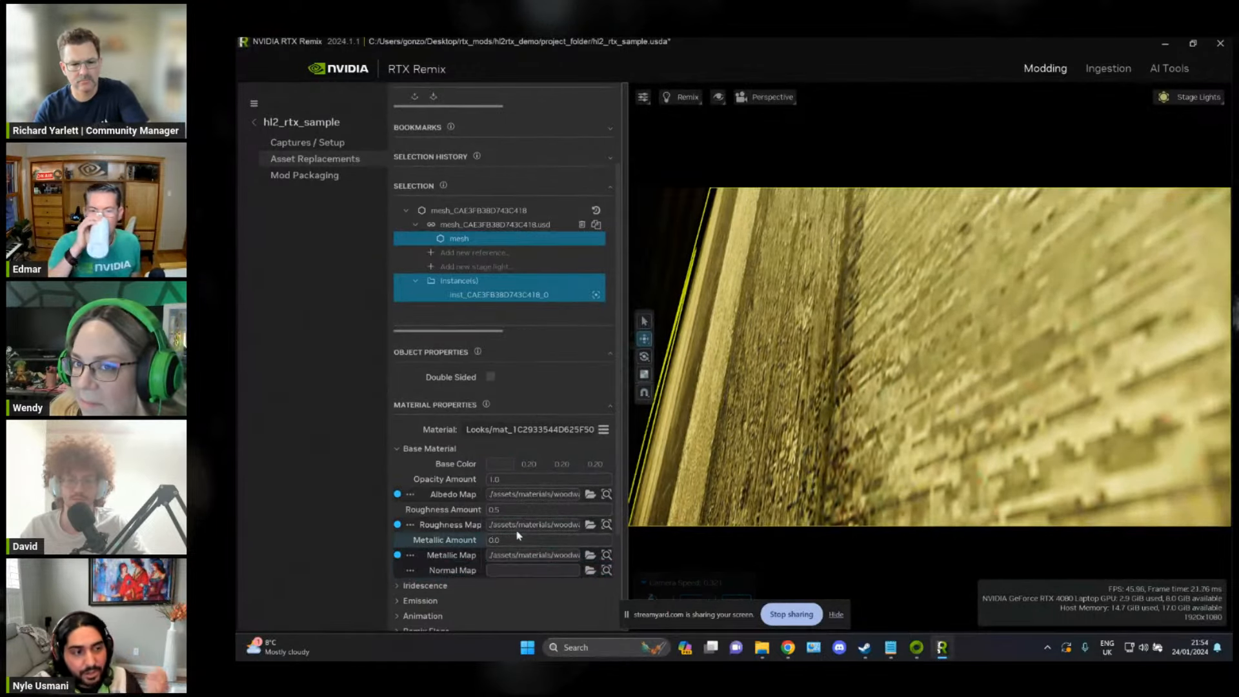
left_click(590, 570)
double_click(773, 254)
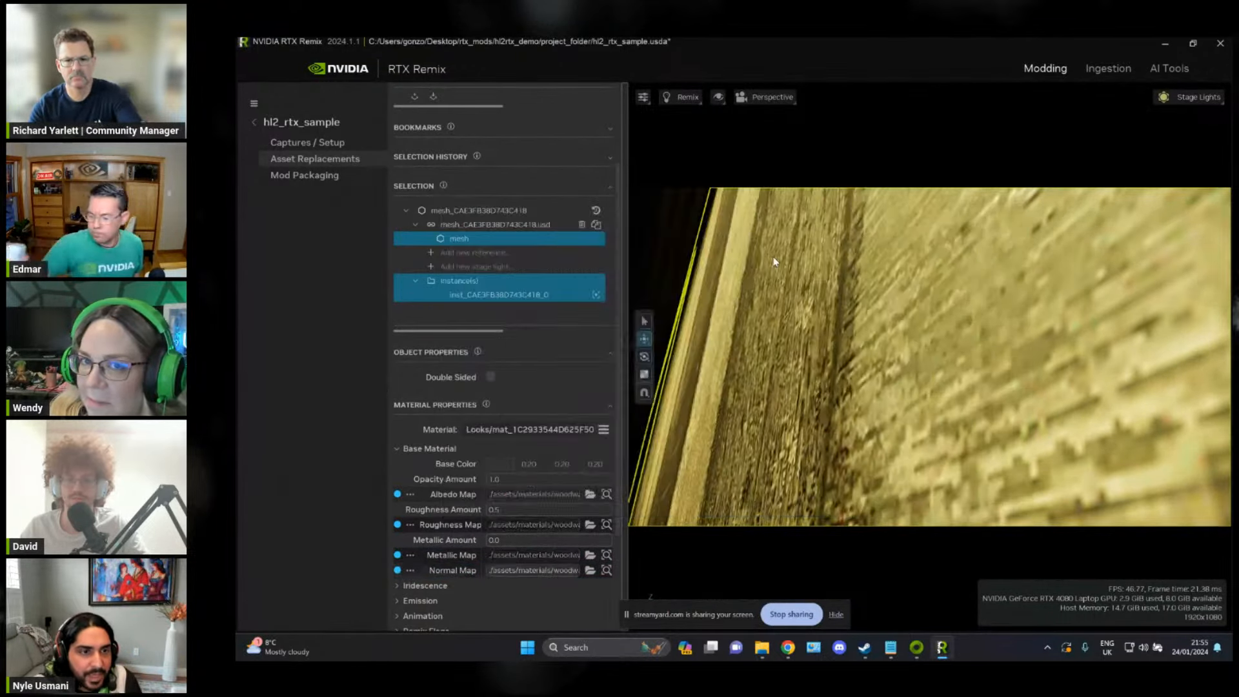
Step: Examine the retextured wooden wall's surface detail from several distances and angles
right_click_drag(876, 322, 918, 387)
key("s")
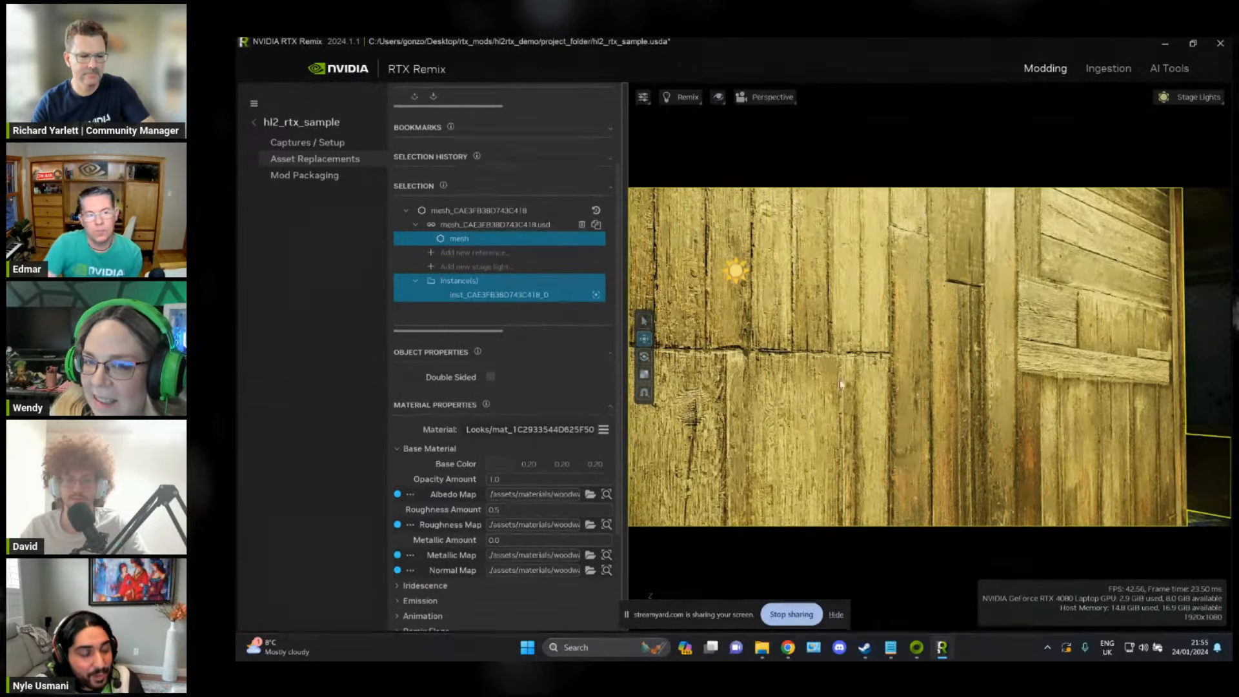
right_click_drag(841, 385, 648, 303)
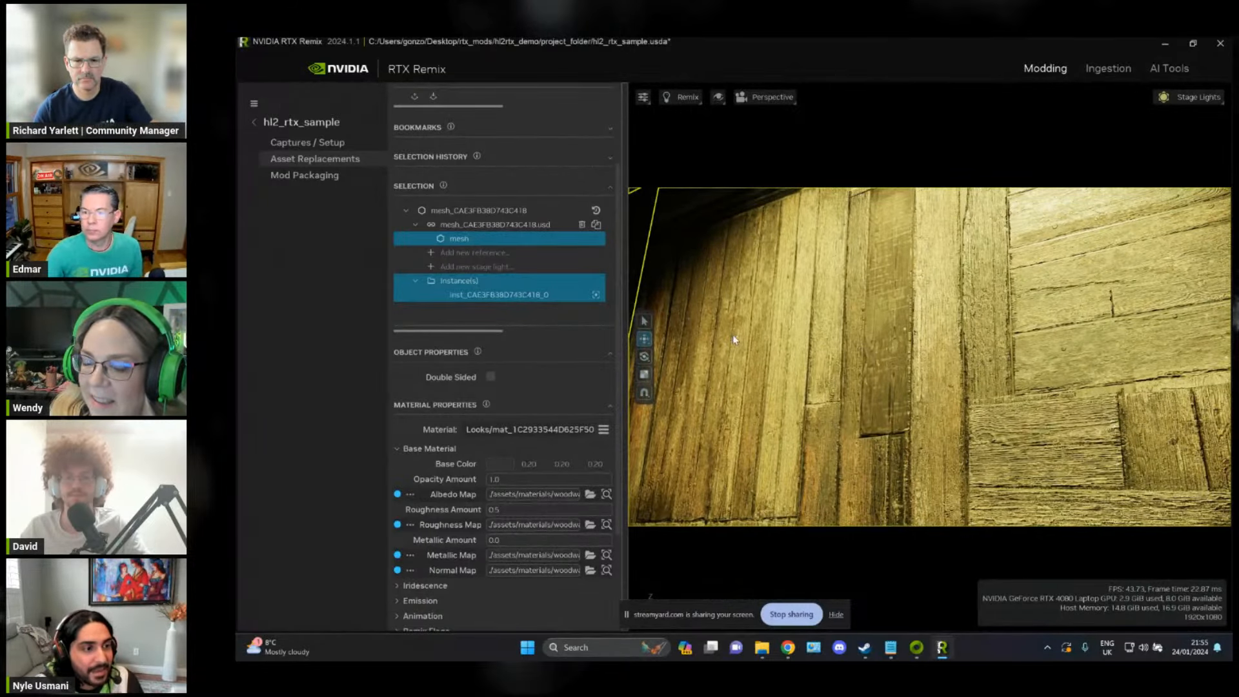
right_click_drag(734, 338, 739, 334)
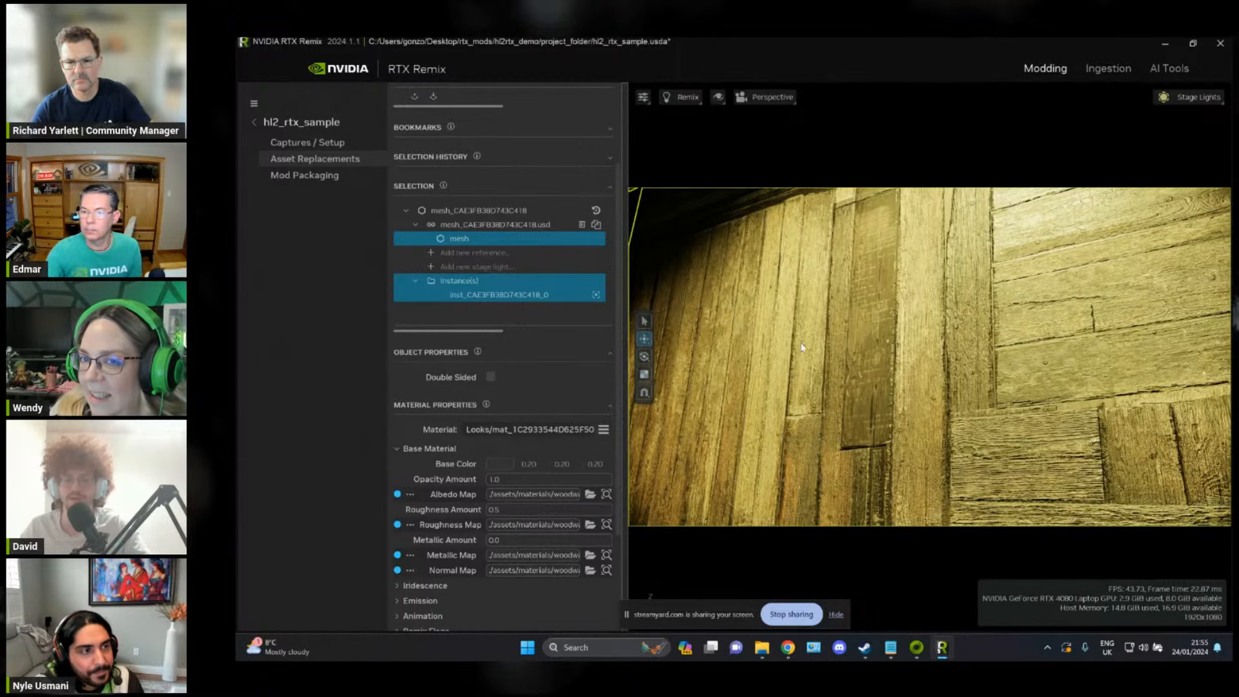
right_click_drag(870, 336, 1064, 330)
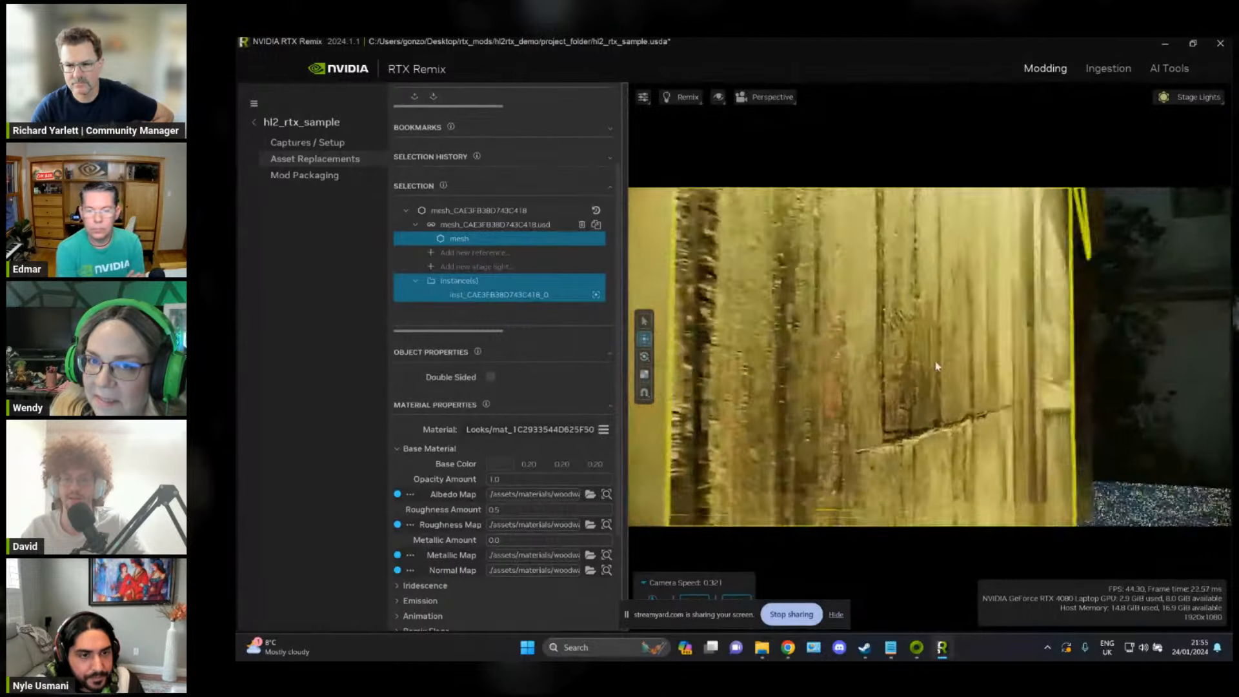
right_click_drag(937, 365, 948, 361)
Step: In the displacement properties, assign M_Wood_Wall_027c_Height.h.rtex.dds as the wall's height map and set the inwards displacement to 0.01
scroll(411, 531, "down", 3)
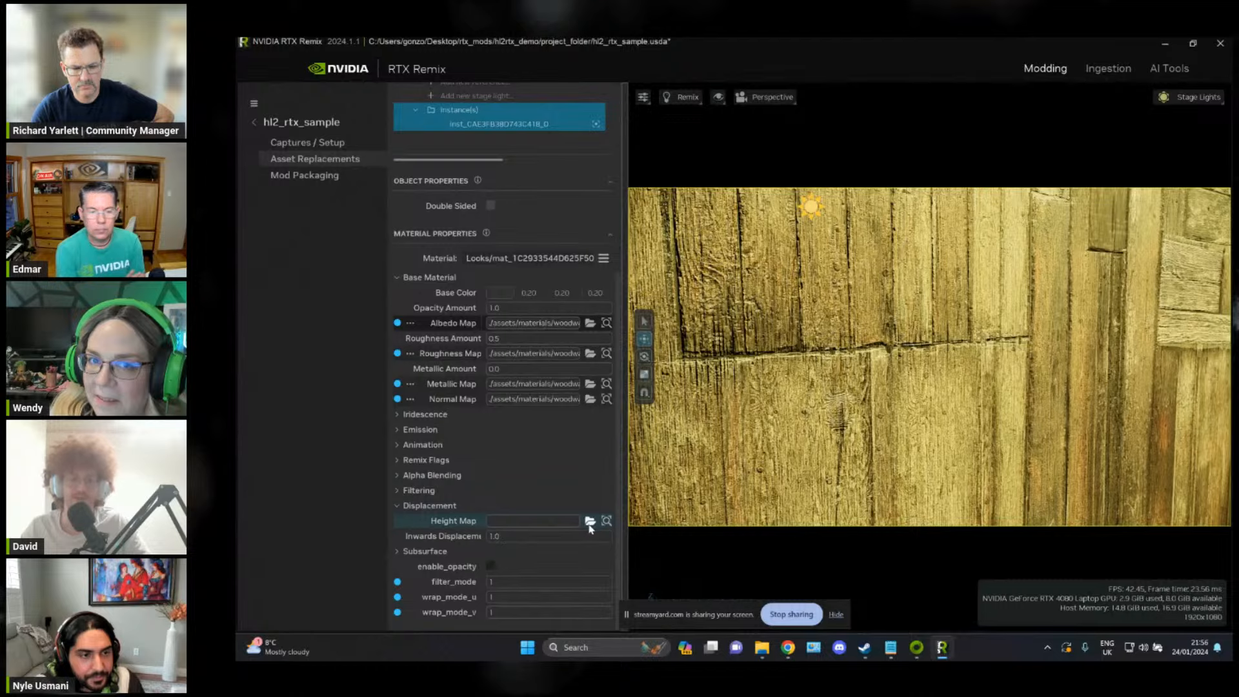
left_click(590, 521)
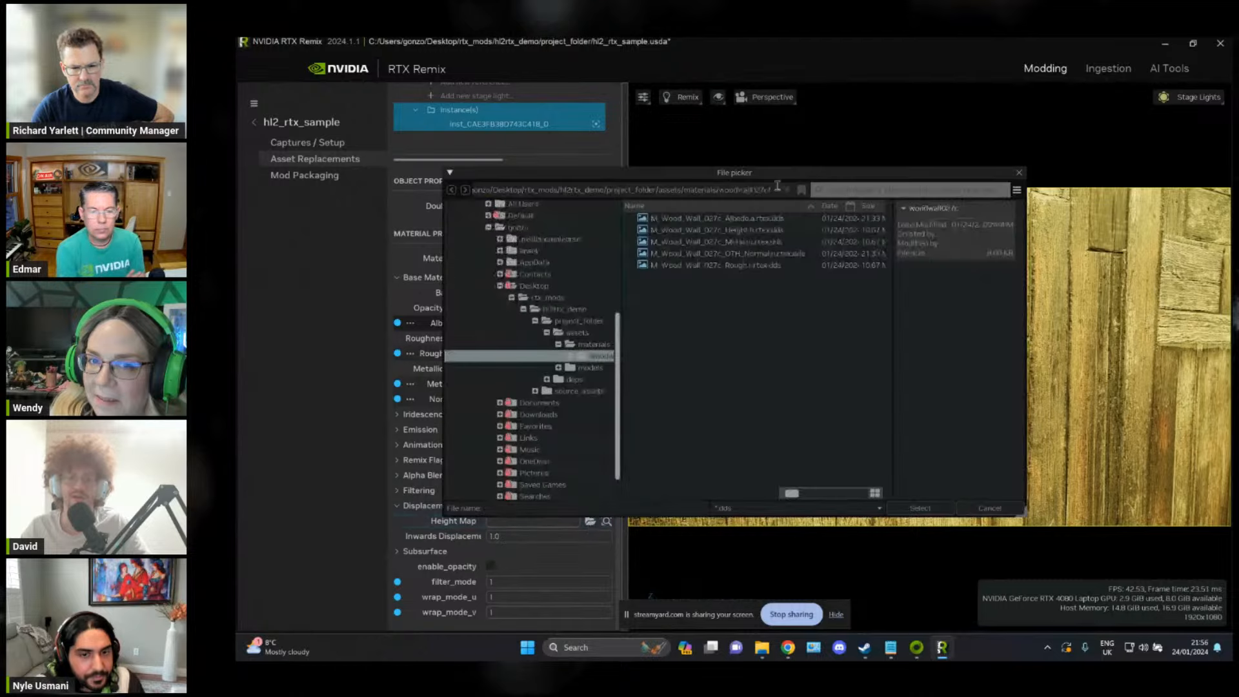
double_click(757, 231)
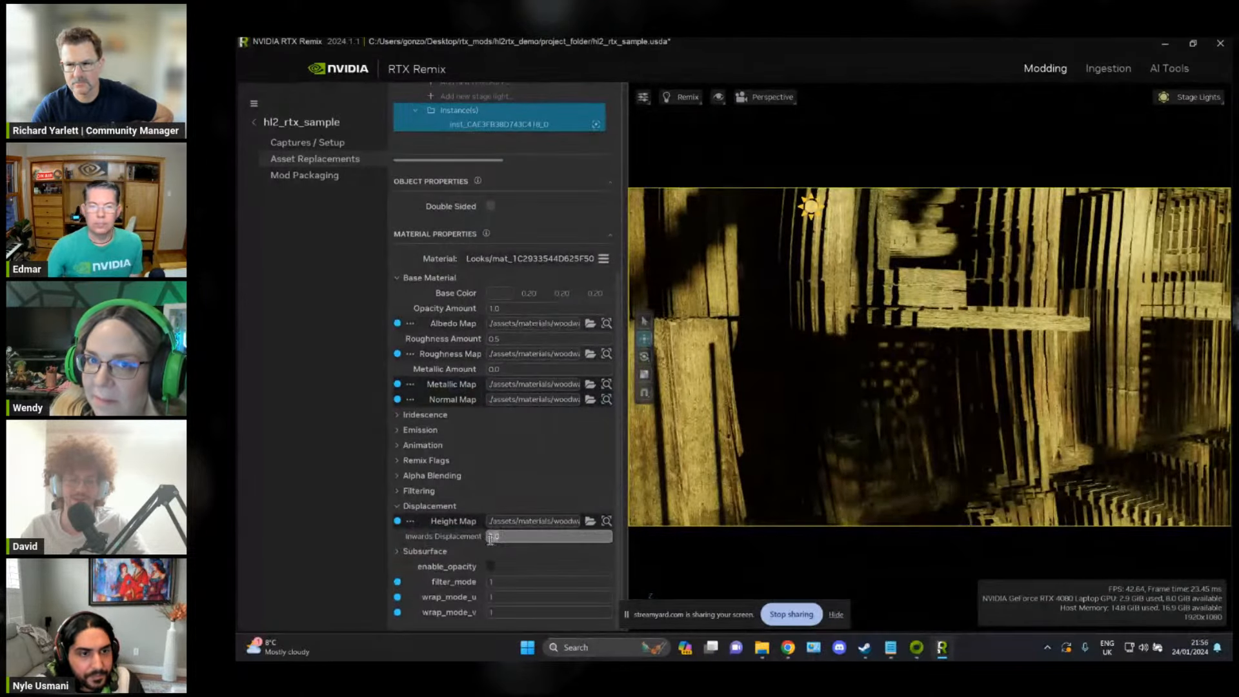
type("0.")
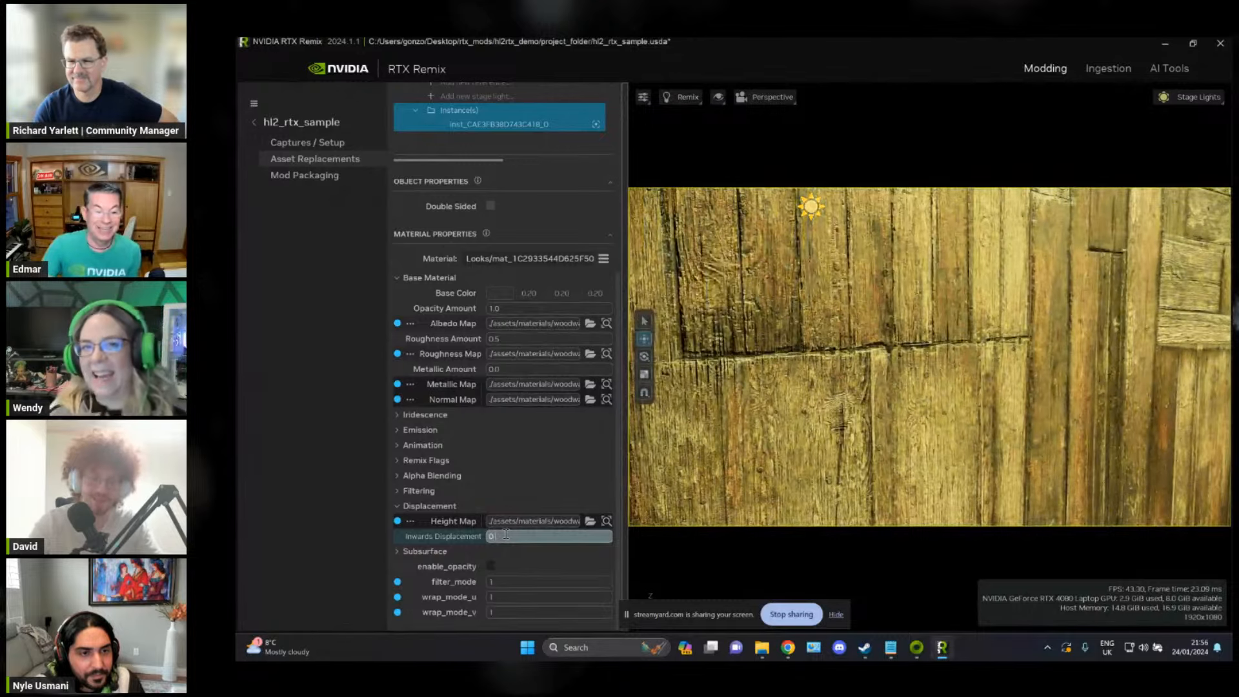
type("01")
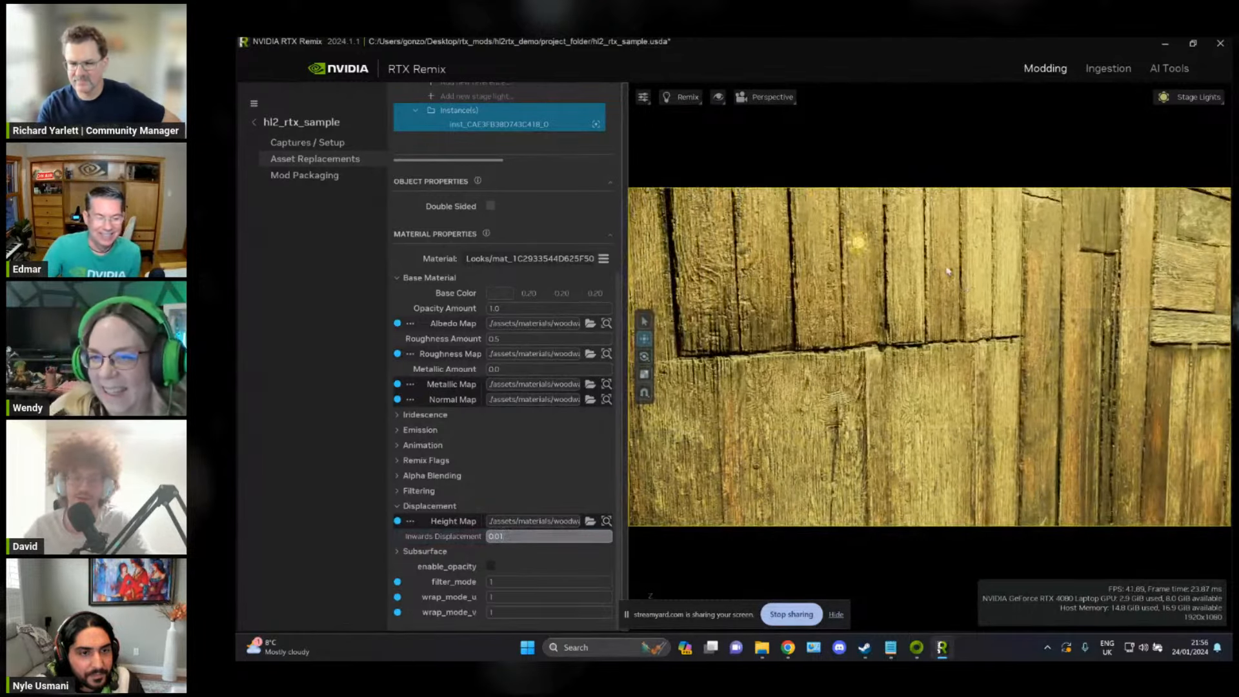
Step: Examine the displaced wooden wall's plank gaps and wood grain up close and from grazing angles
right_click_drag(948, 271, 920, 300)
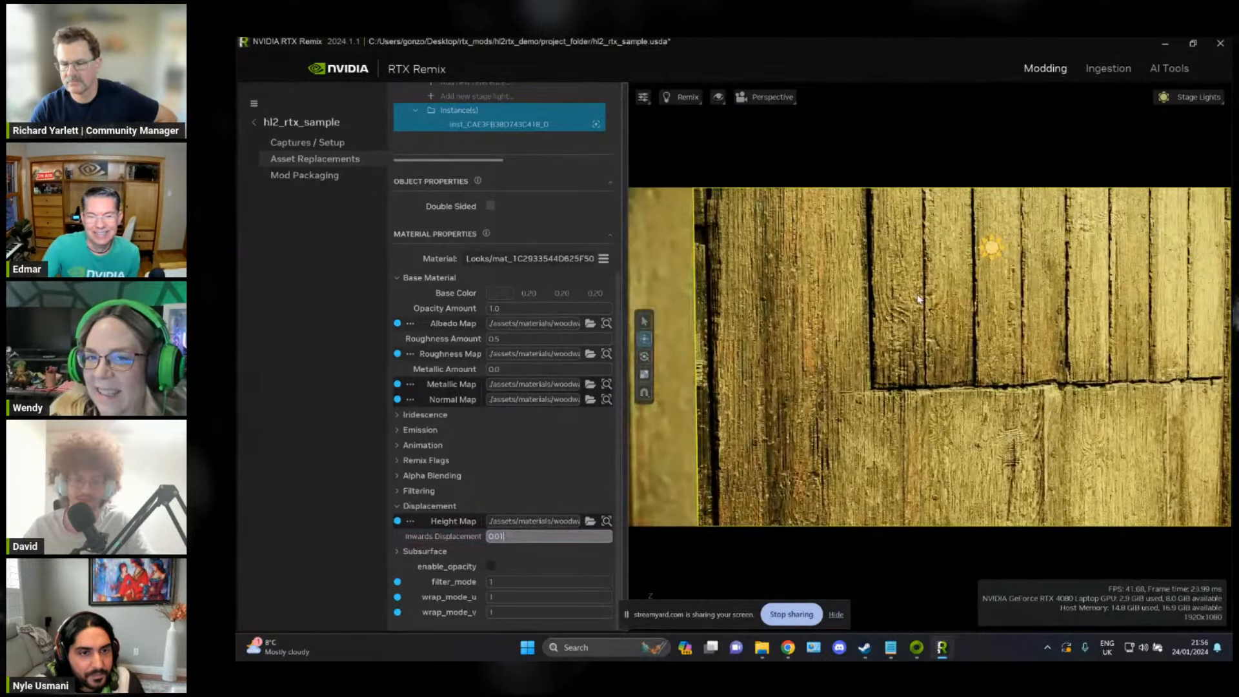
key("d")
right_click_drag(1017, 327, 836, 321)
key("a")
key("w")
key("w")
key("d")
key("a")
scroll(954, 294, "down", 5)
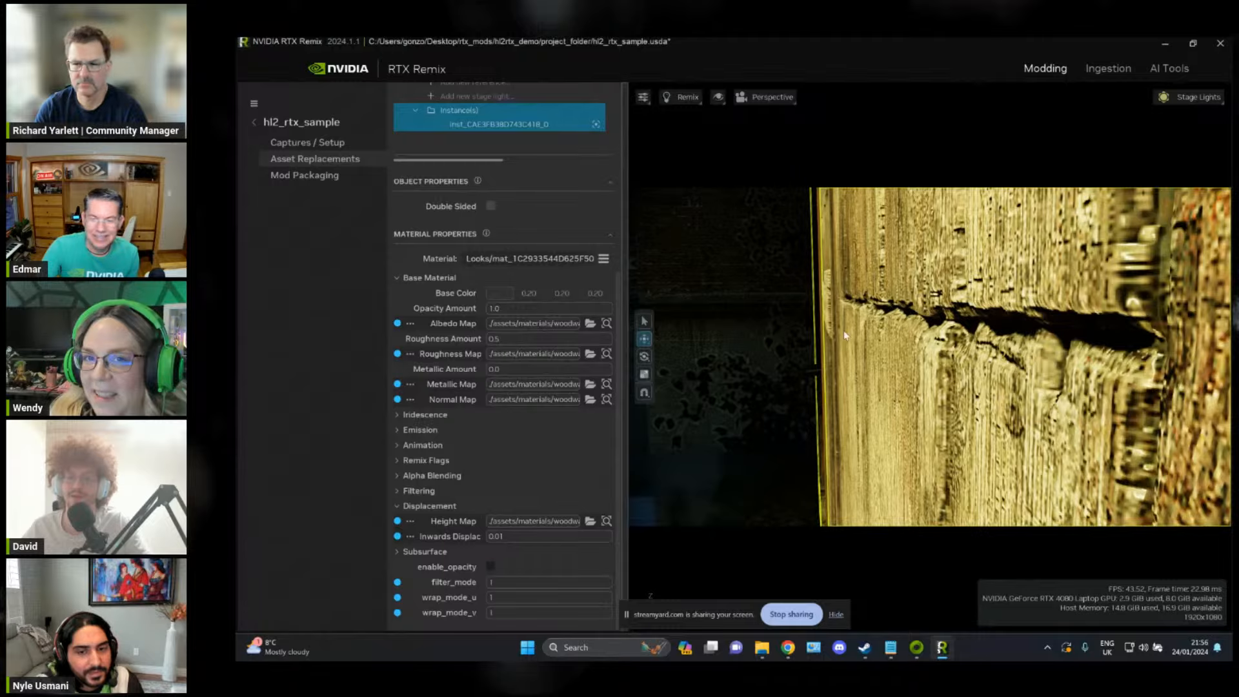
right_click_drag(844, 336, 839, 397)
key("w")
key("s")
key("d")
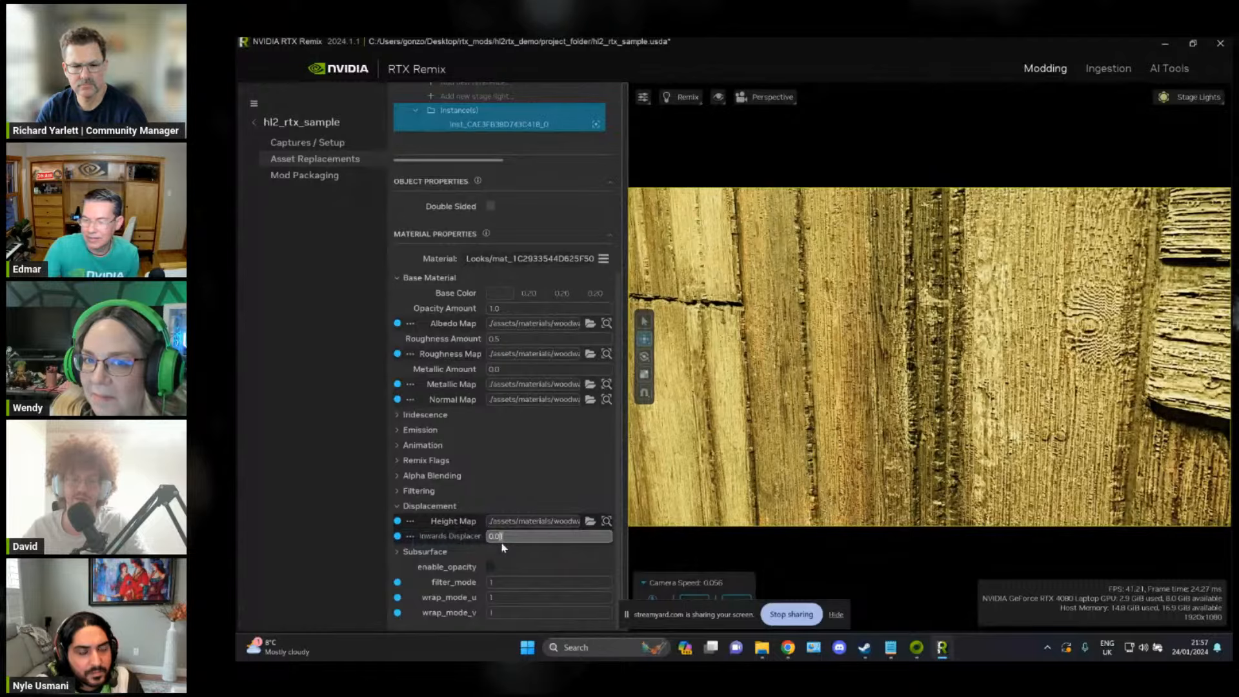
Step: Try an inwards displacement of 0.02 on the wooden wall to compare its depth, and restore 0.01
type("2")
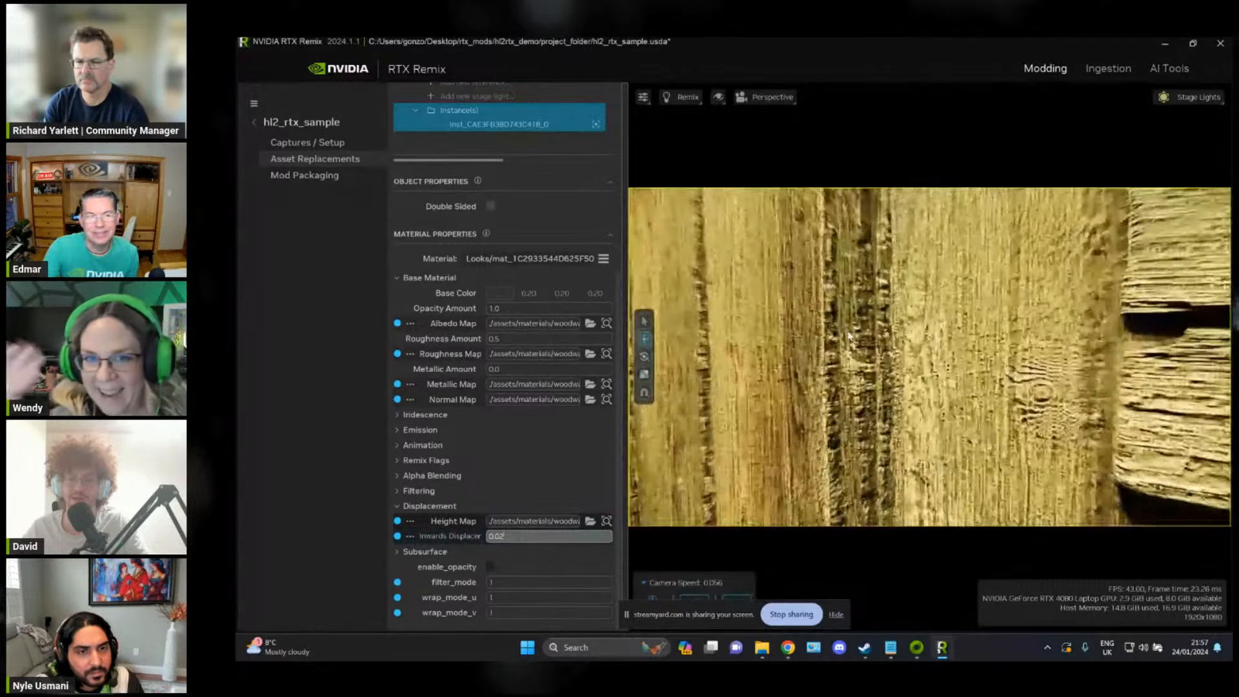
right_click_drag(848, 336, 872, 290)
key("BackSpace")
type("1")
Step: Examine the wall's displacement along the crossbeam and plank gaps at steep angles, and view the building from a distance
right_click_drag(907, 336, 890, 407)
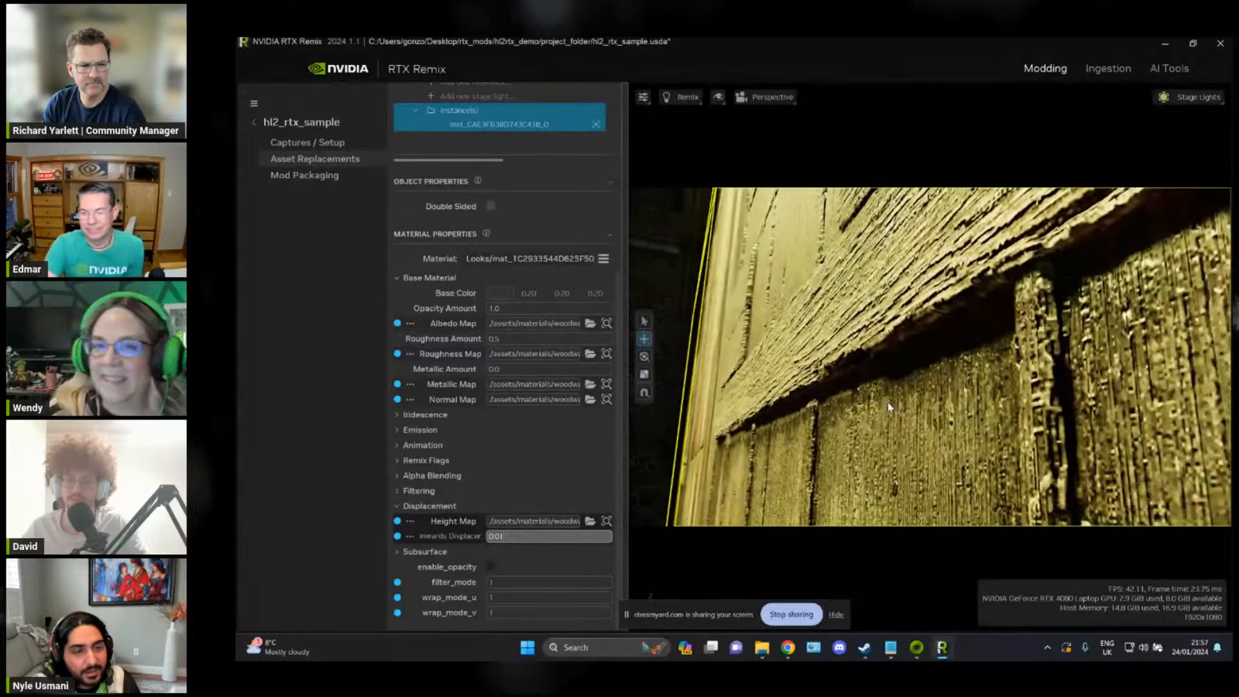
right_click_drag(804, 393, 1077, 389)
right_click_drag(972, 370, 859, 402)
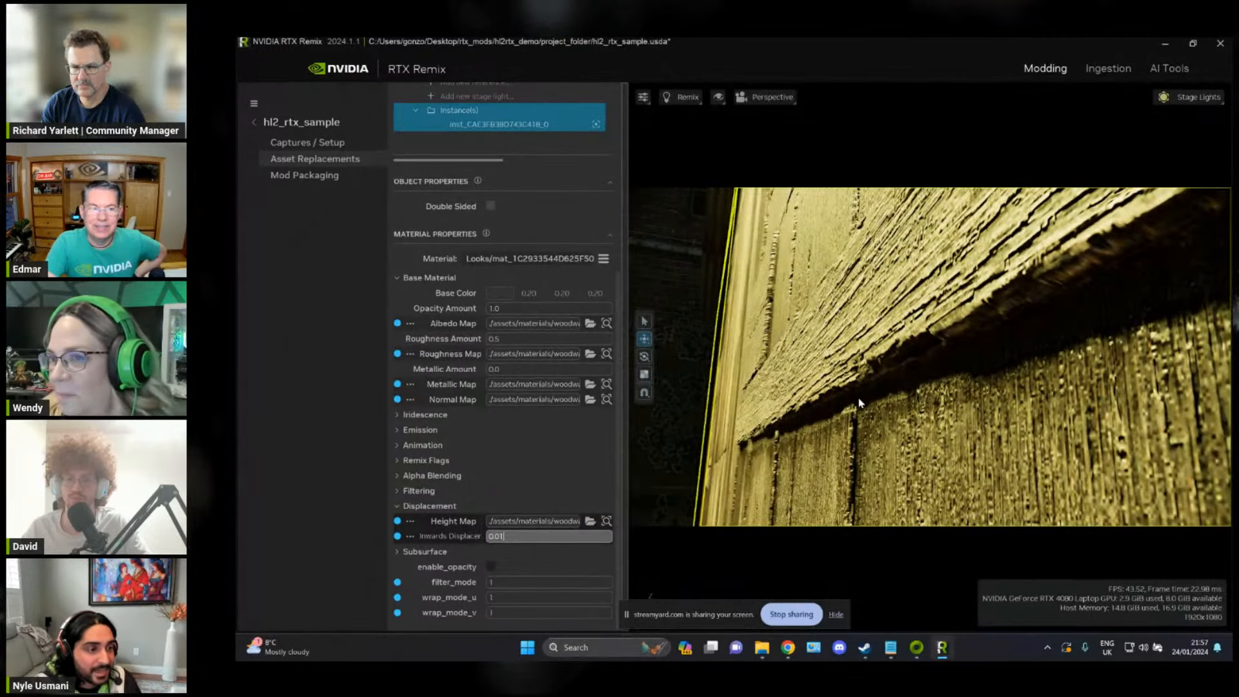
right_click_drag(864, 402, 1025, 354)
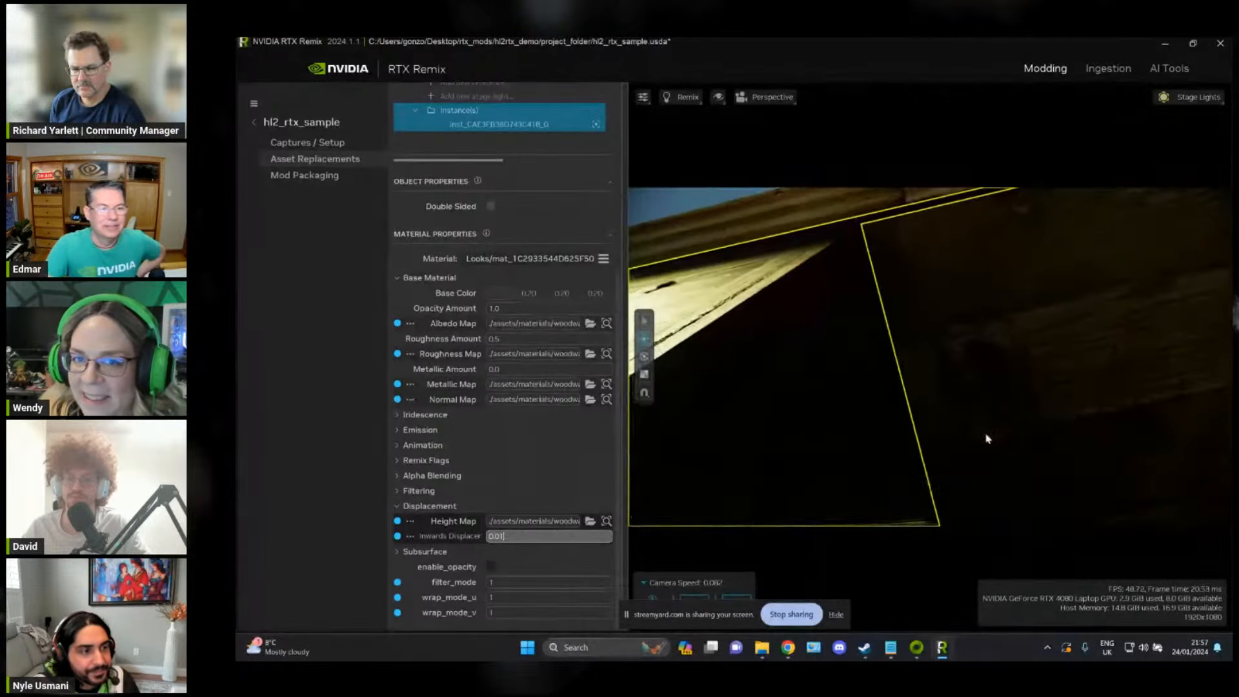
key("s")
right_click_drag(1005, 592, 1015, 407)
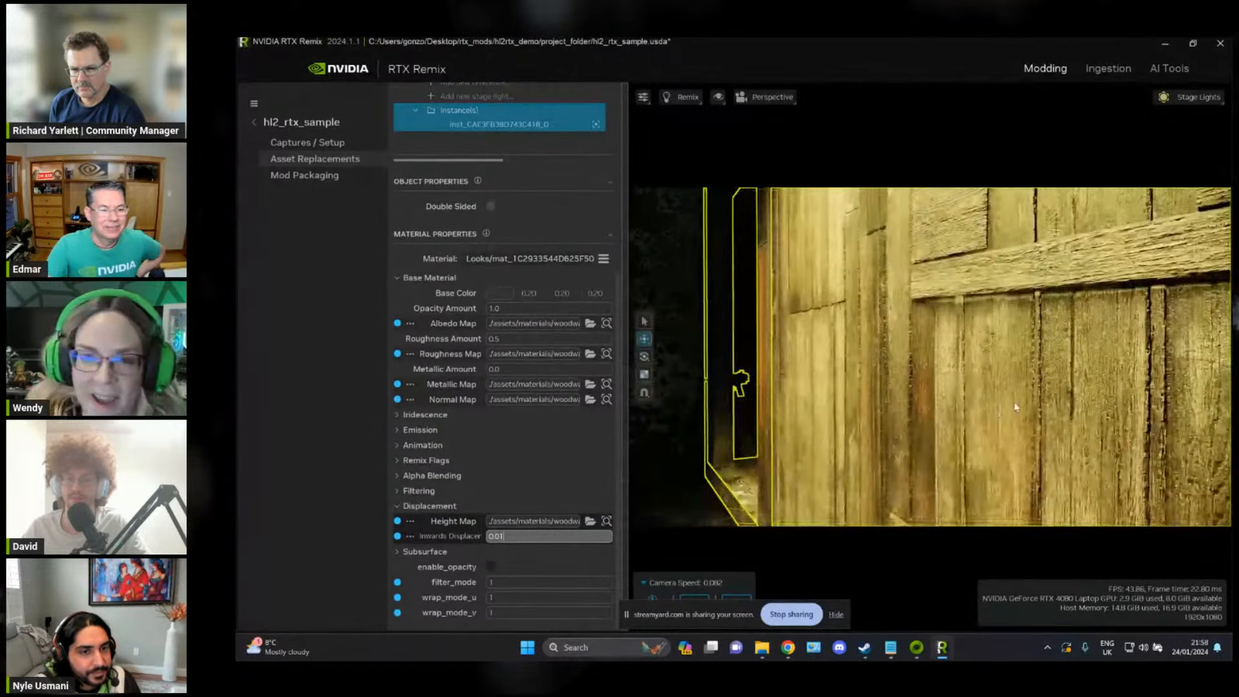
right_click_drag(868, 421, 1079, 385)
right_click_drag(990, 386, 1094, 330)
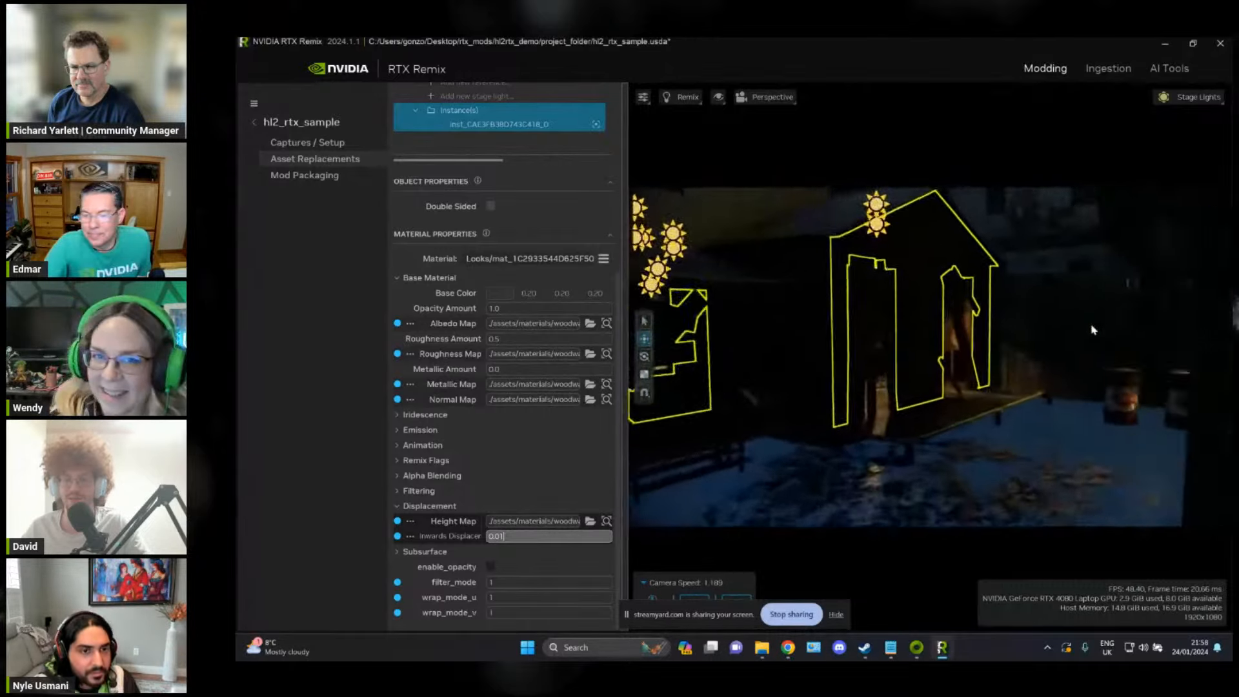
Step: Find the rusty saw blade lying flat beside the plank wall inside the building and select its mesh
right_click_drag(1009, 327, 946, 358)
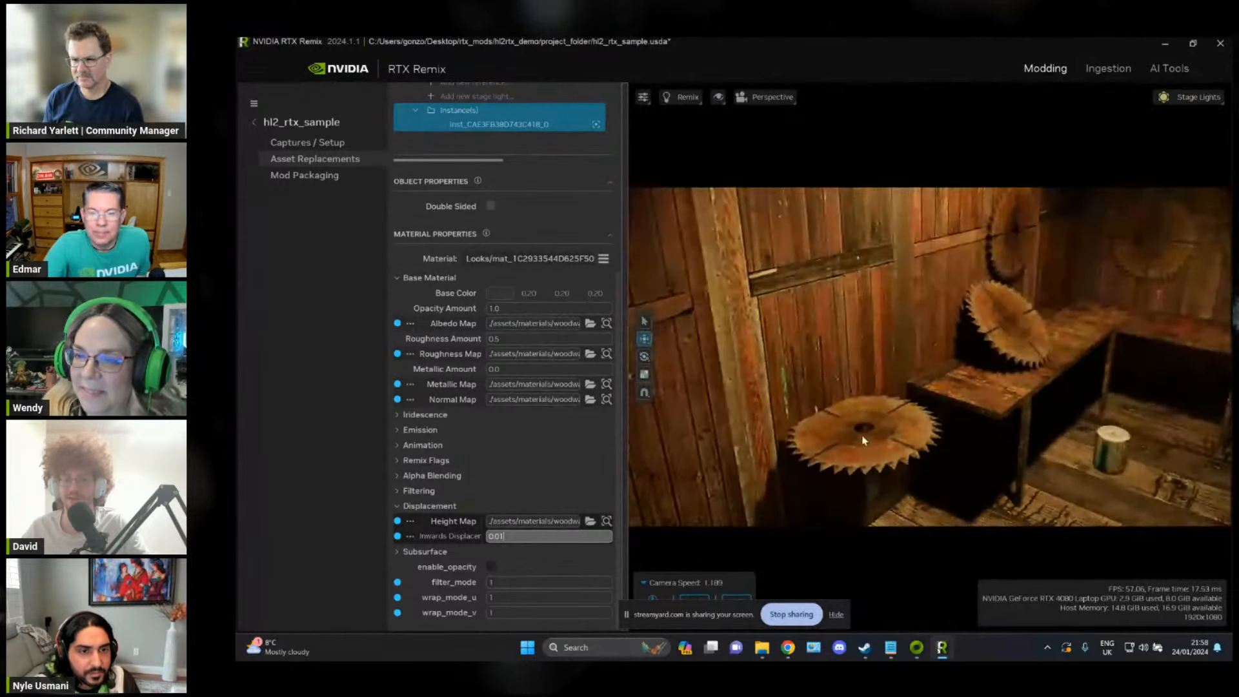
right_click_drag(864, 440, 1082, 382)
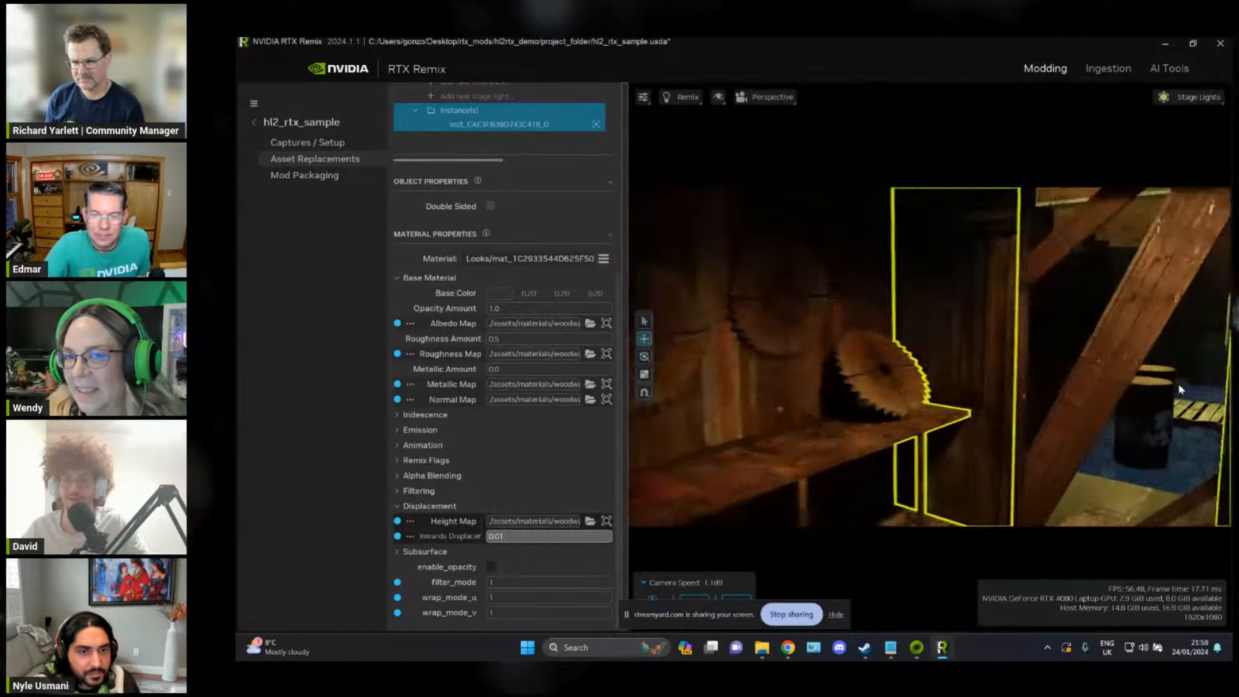
right_click_drag(988, 360, 1010, 345)
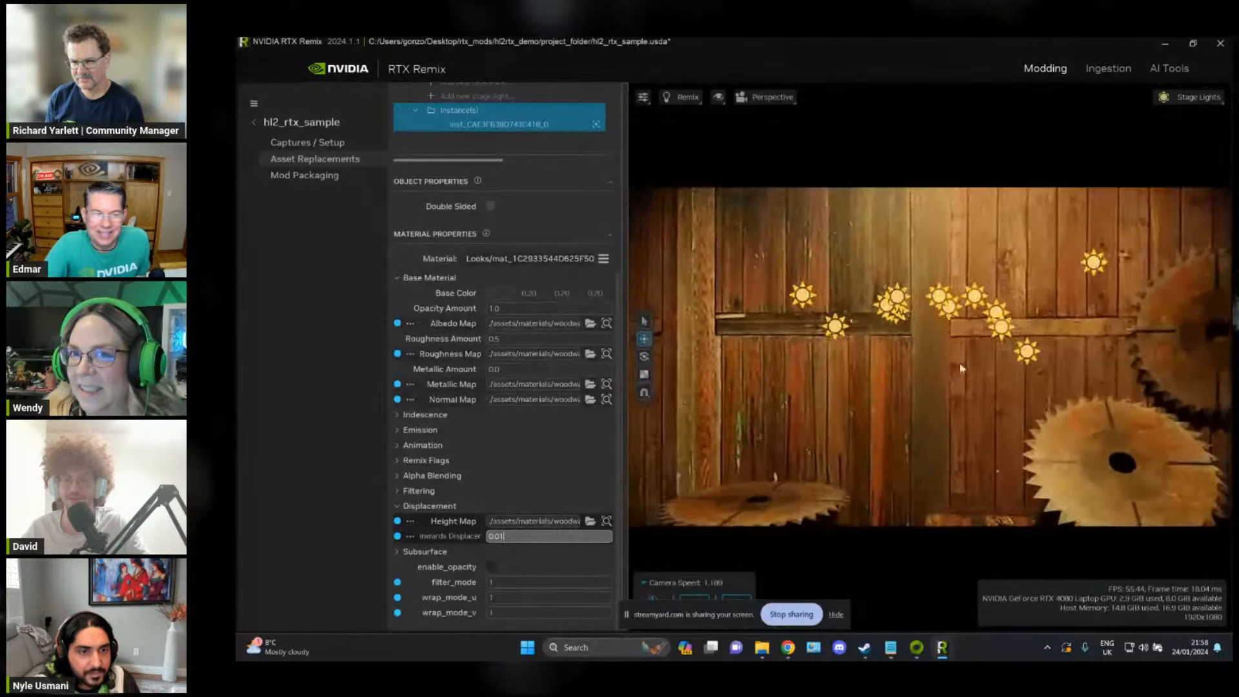
right_click_drag(905, 503, 950, 364)
scroll(946, 356, "up", 4)
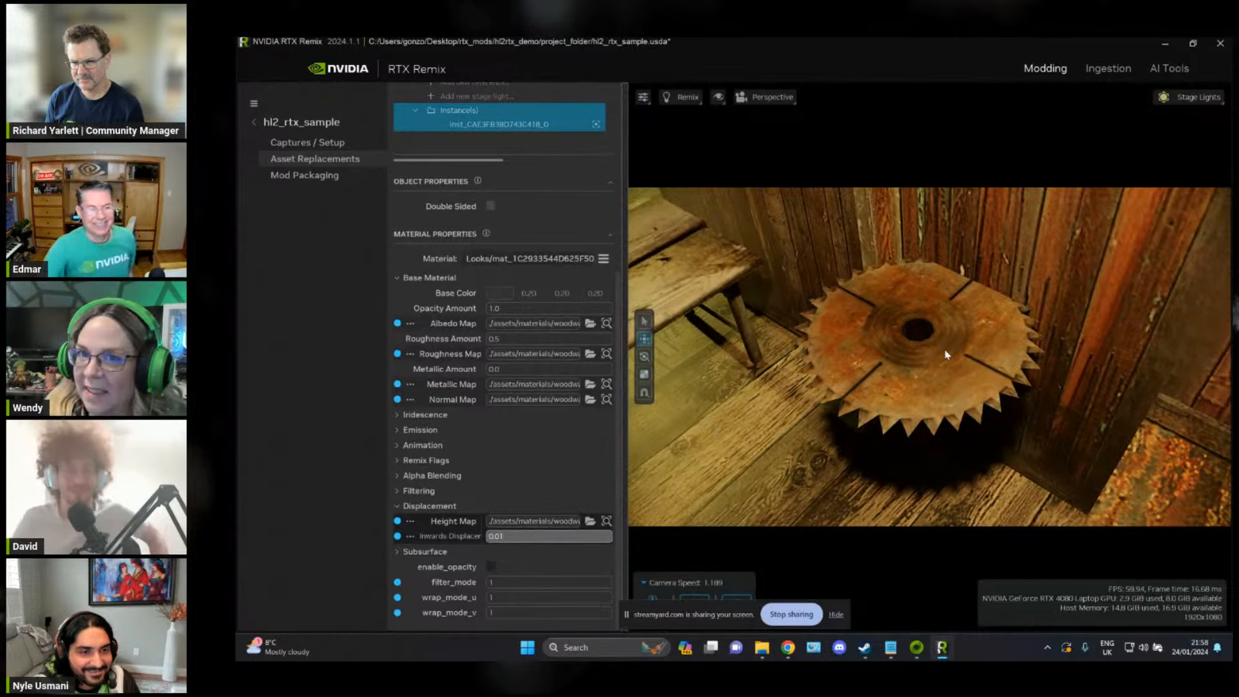
scroll(950, 357, "down", 4)
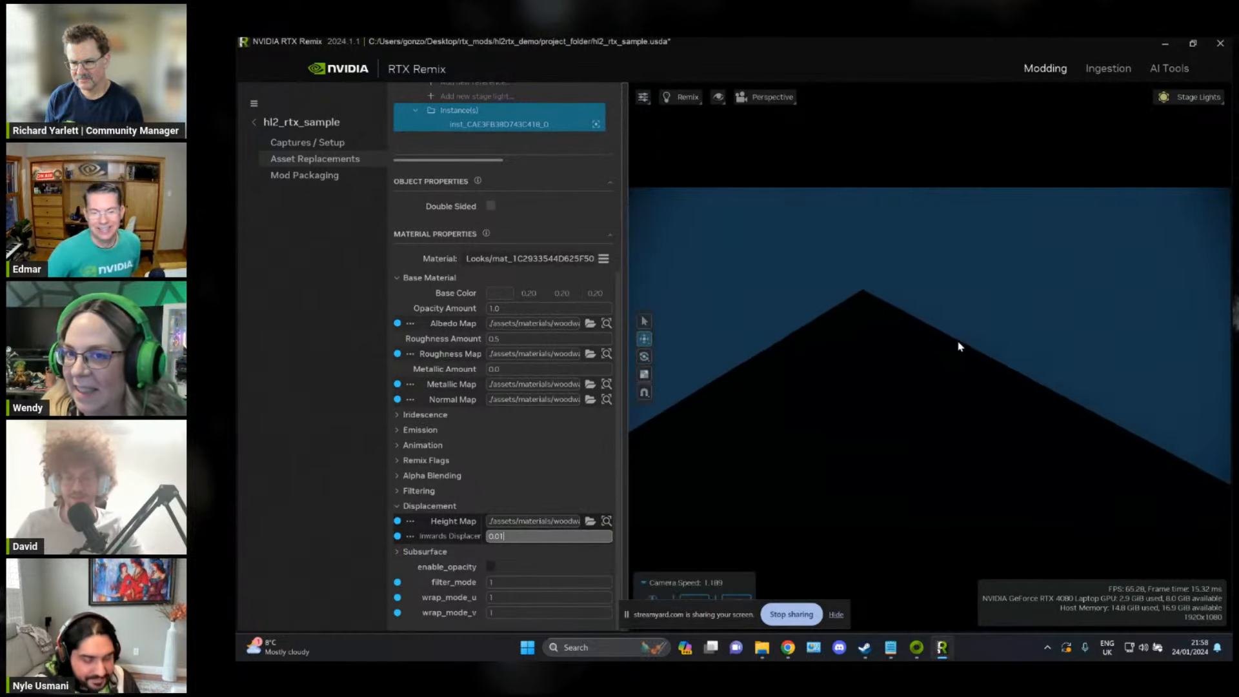
right_click_drag(958, 342, 770, 292)
key("alt+Tab")
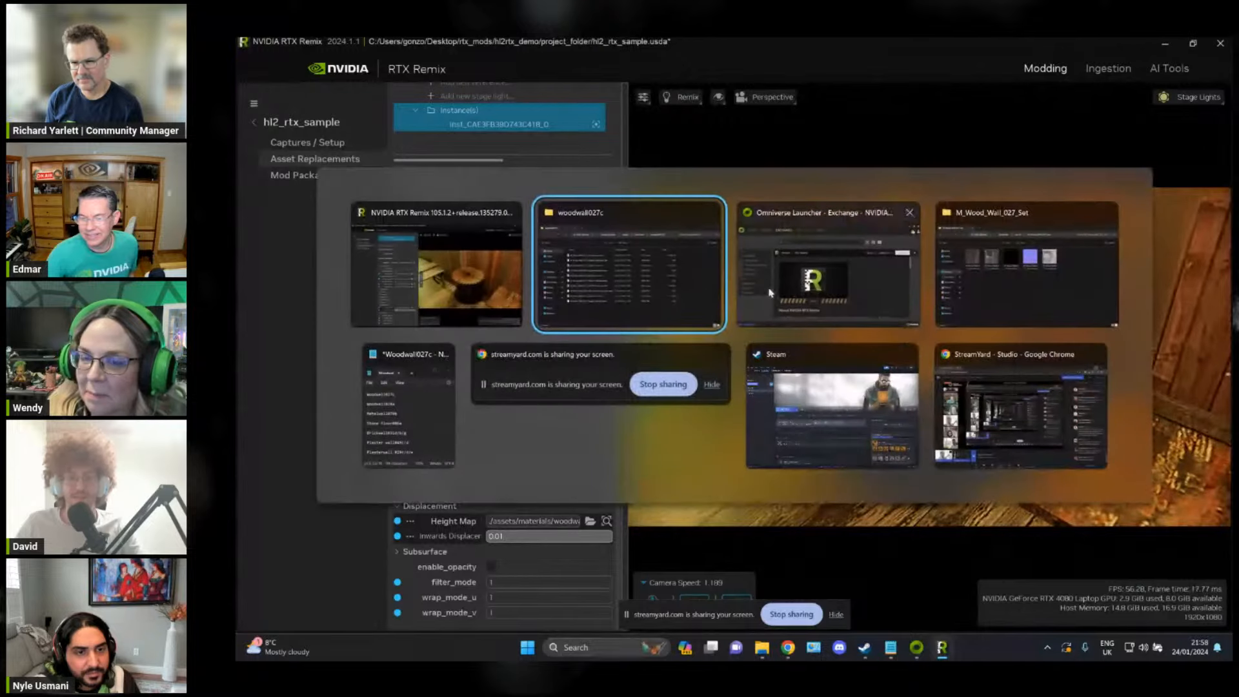
key("alt+Tab")
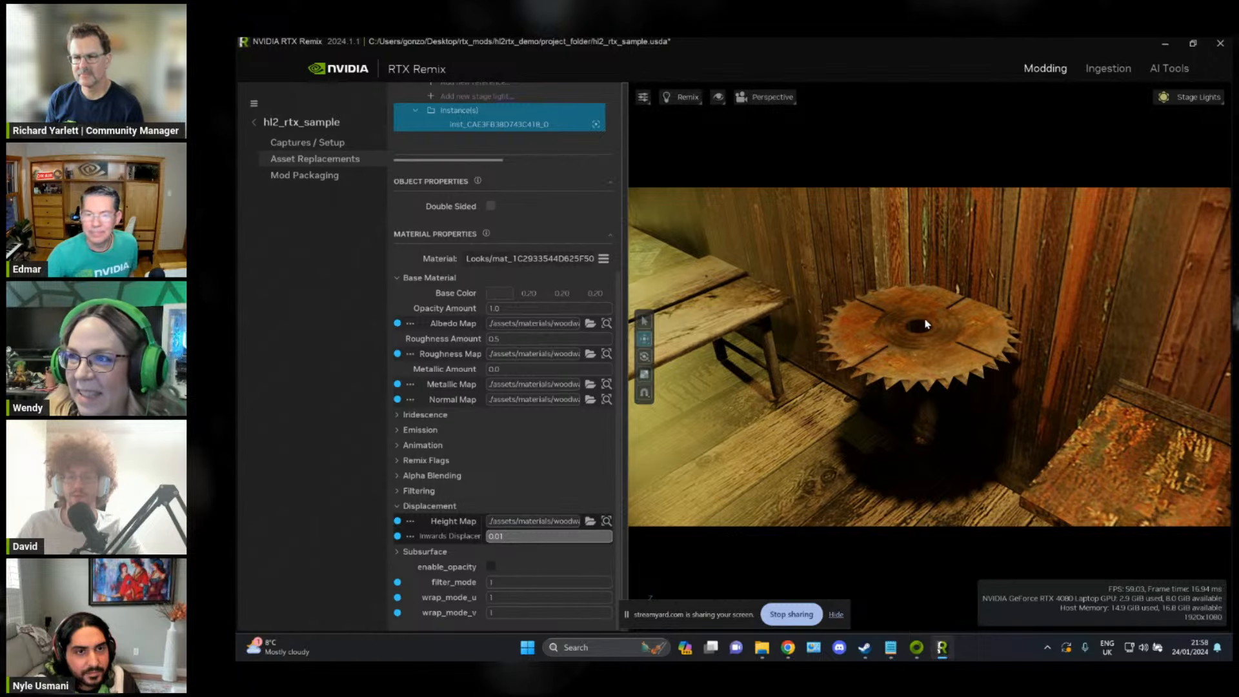
left_click(890, 329)
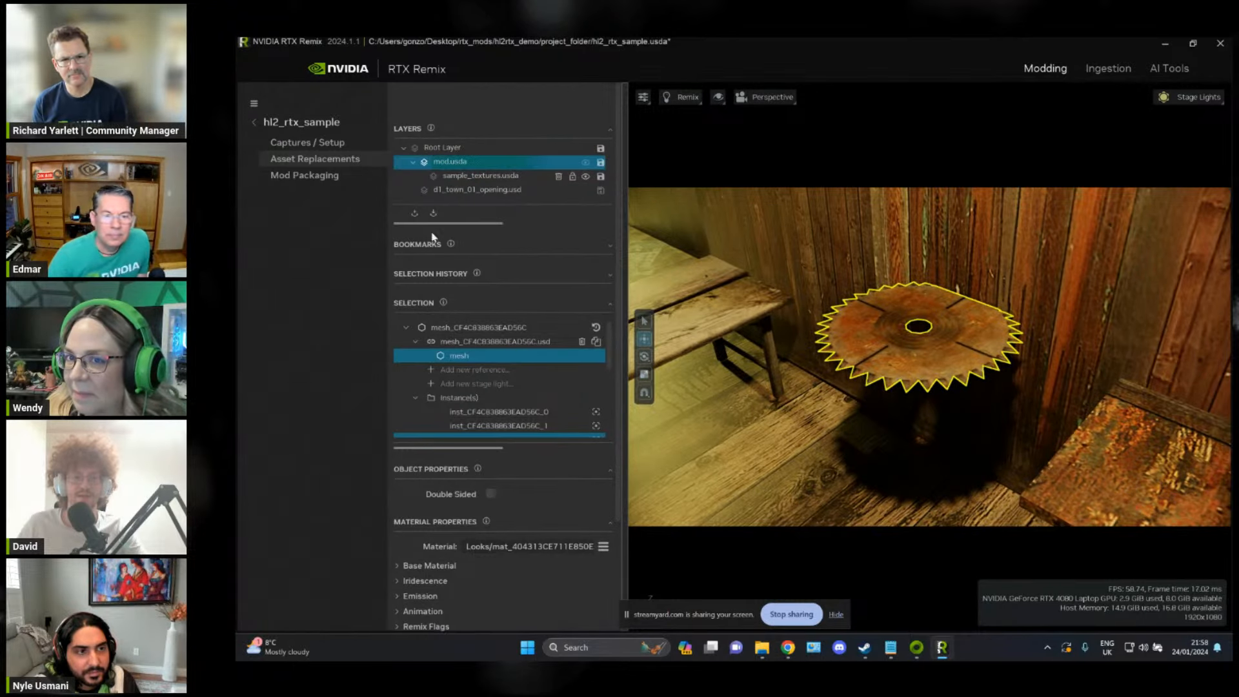
Step: Create a new sample_models layer under mod.usda in the project folder and make it the active edit target
left_click(415, 213)
left_click(648, 509)
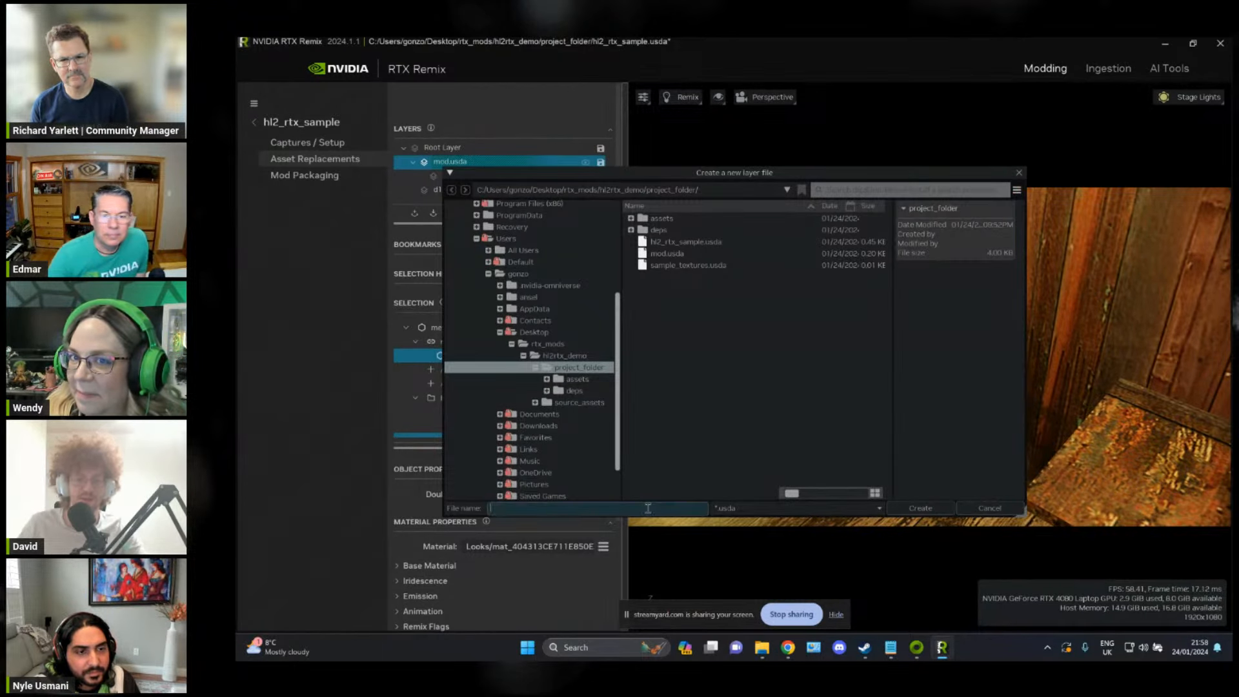
type("sample_mod")
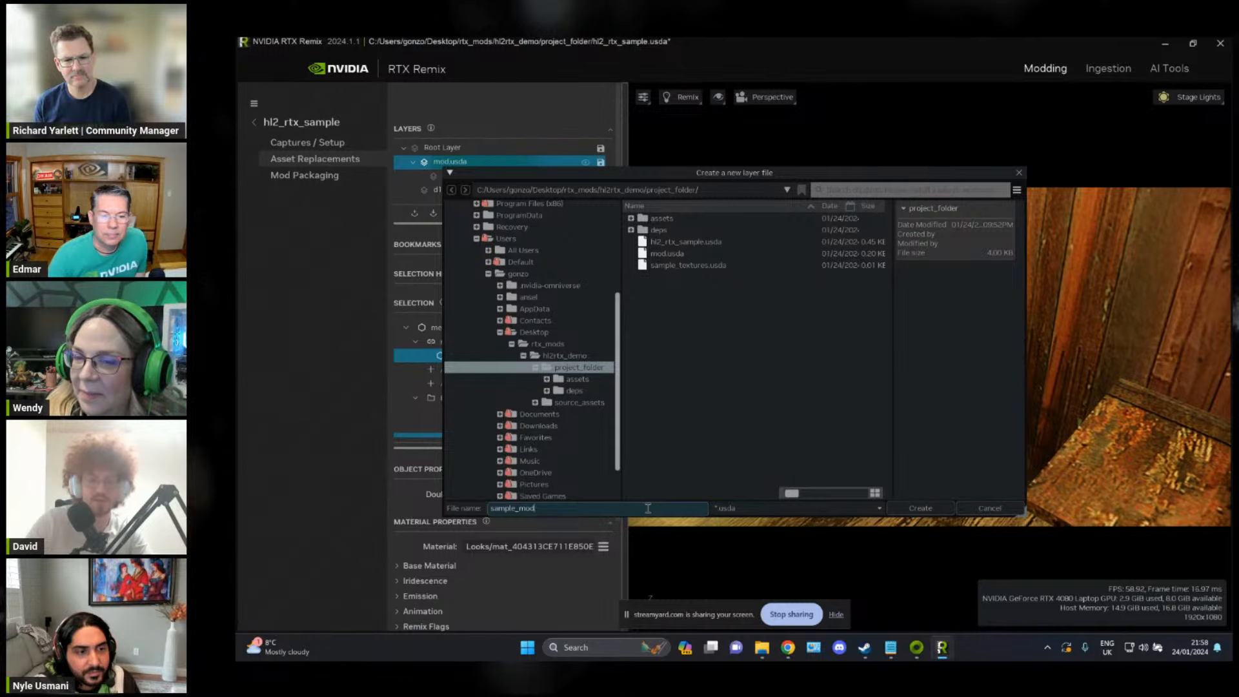
type("els")
left_click(920, 508)
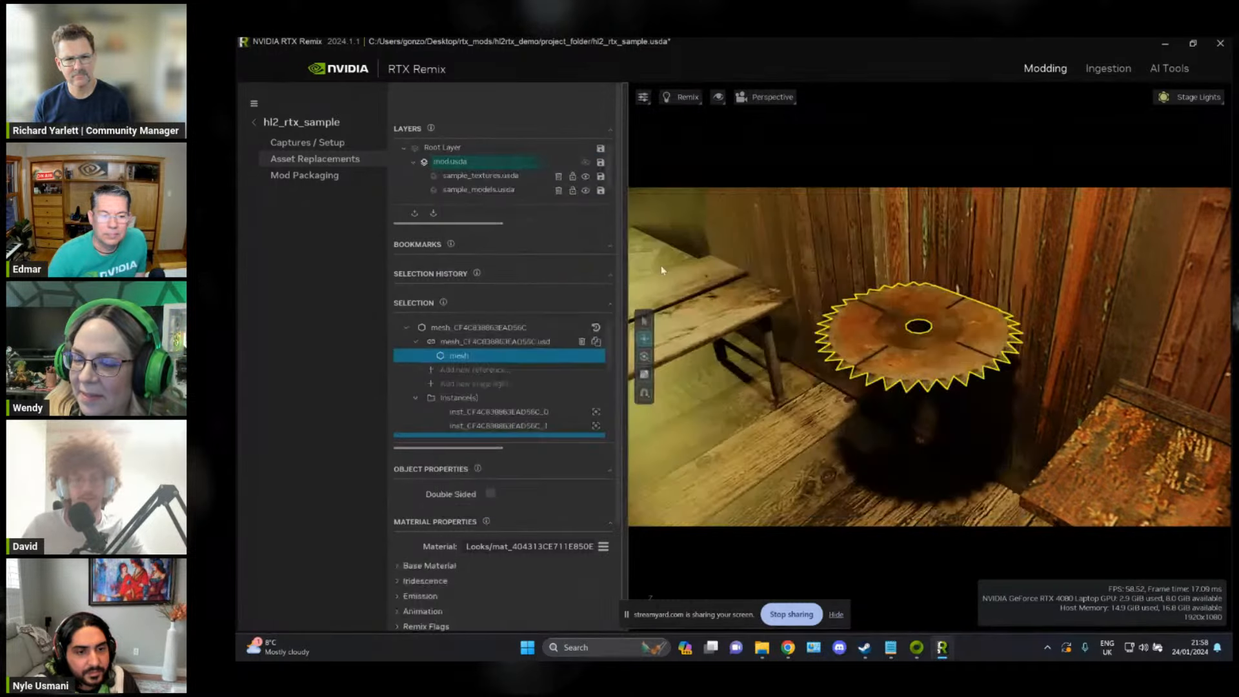
left_click(466, 190)
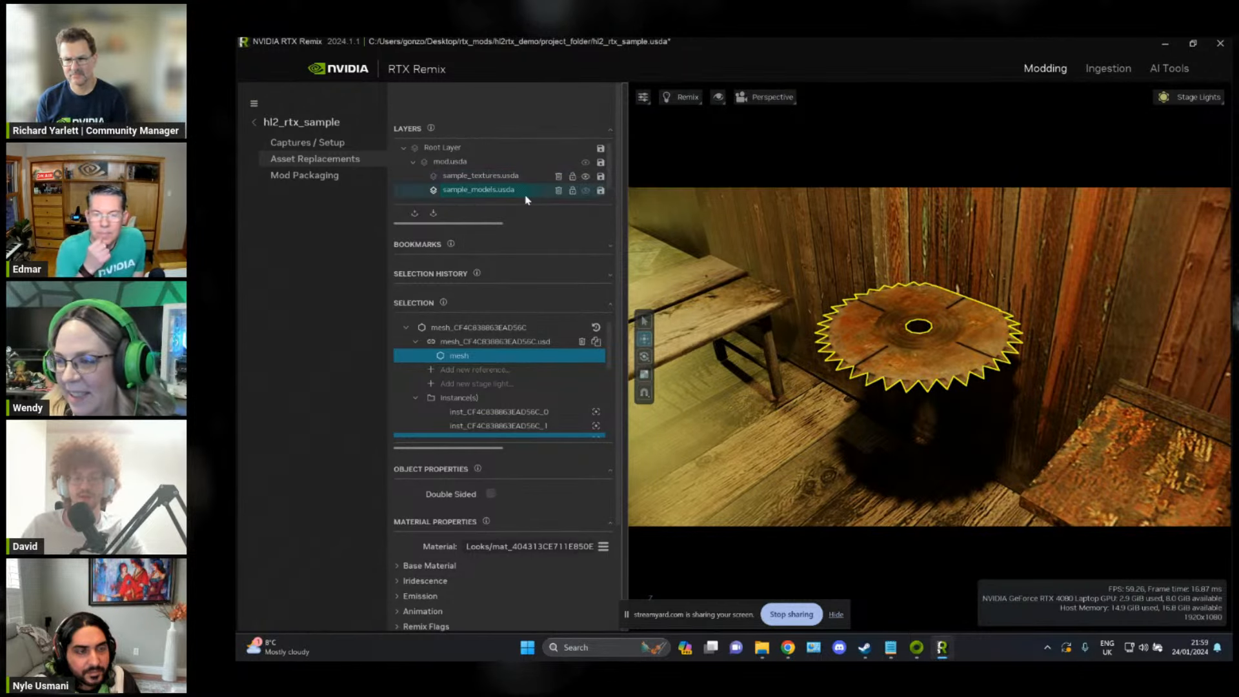
Step: Switch to File Explorer and open the SM_Prop_Junk_Sawblade folder inside source_assets/models
key("alt+Tab")
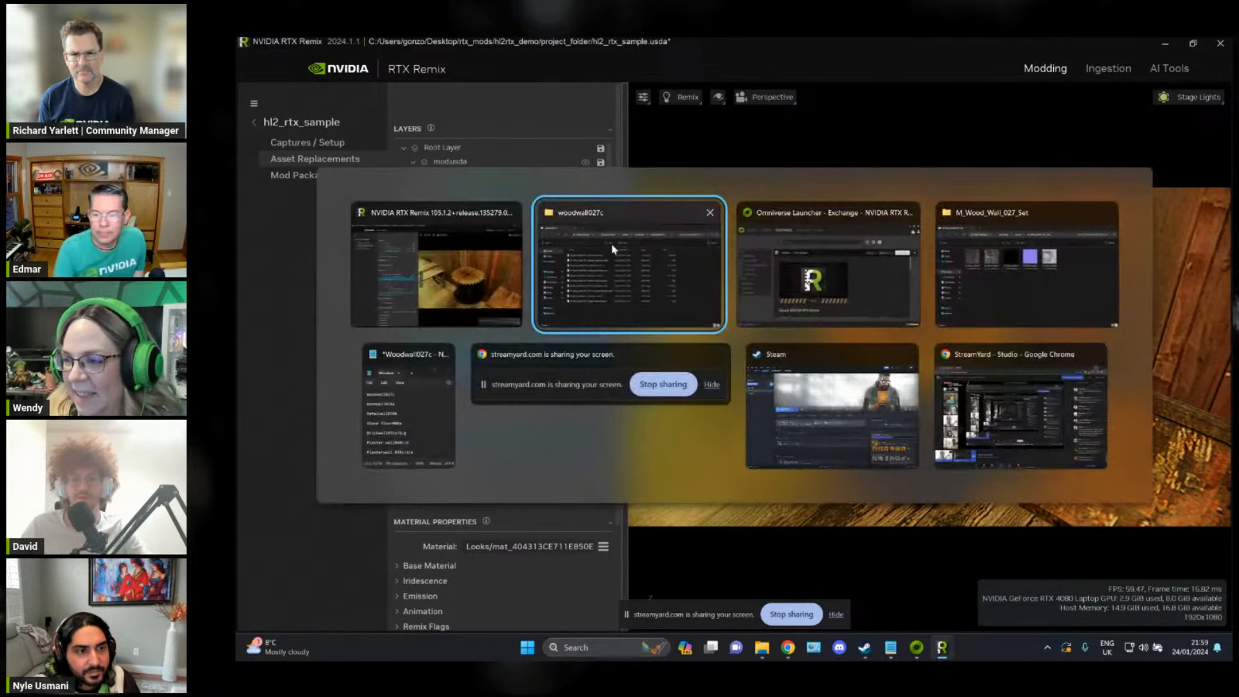
left_click(1057, 257)
left_click(484, 211)
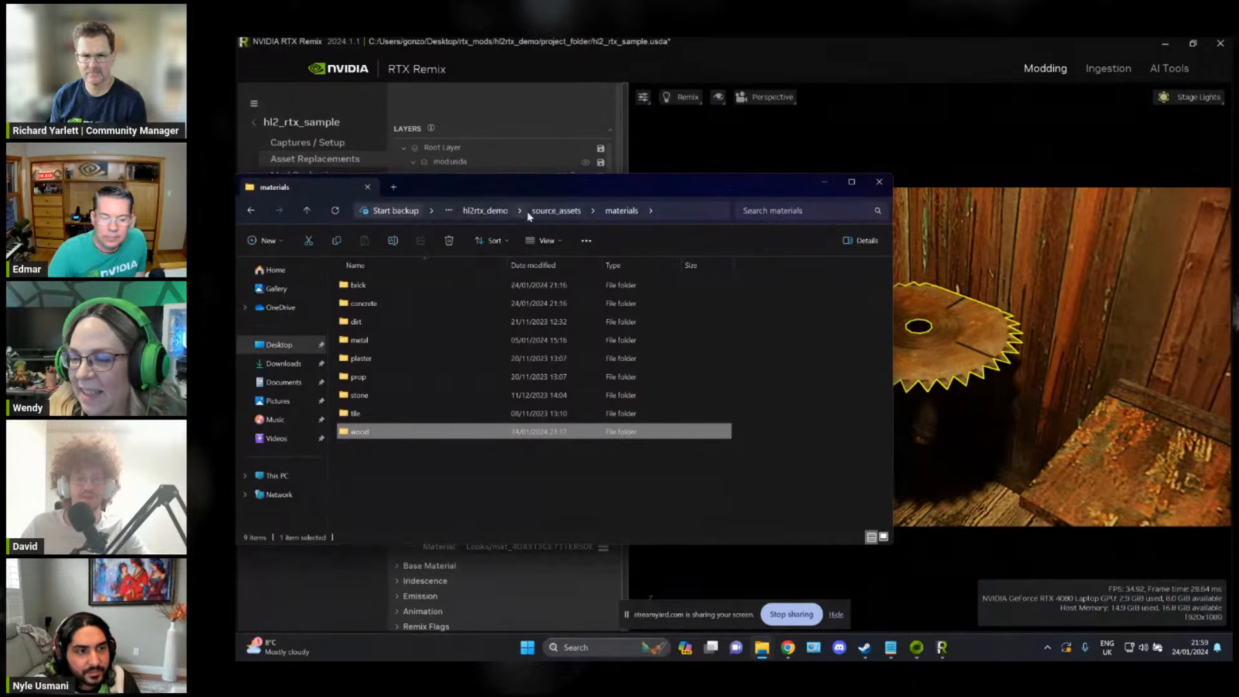
left_click(554, 211)
double_click(387, 303)
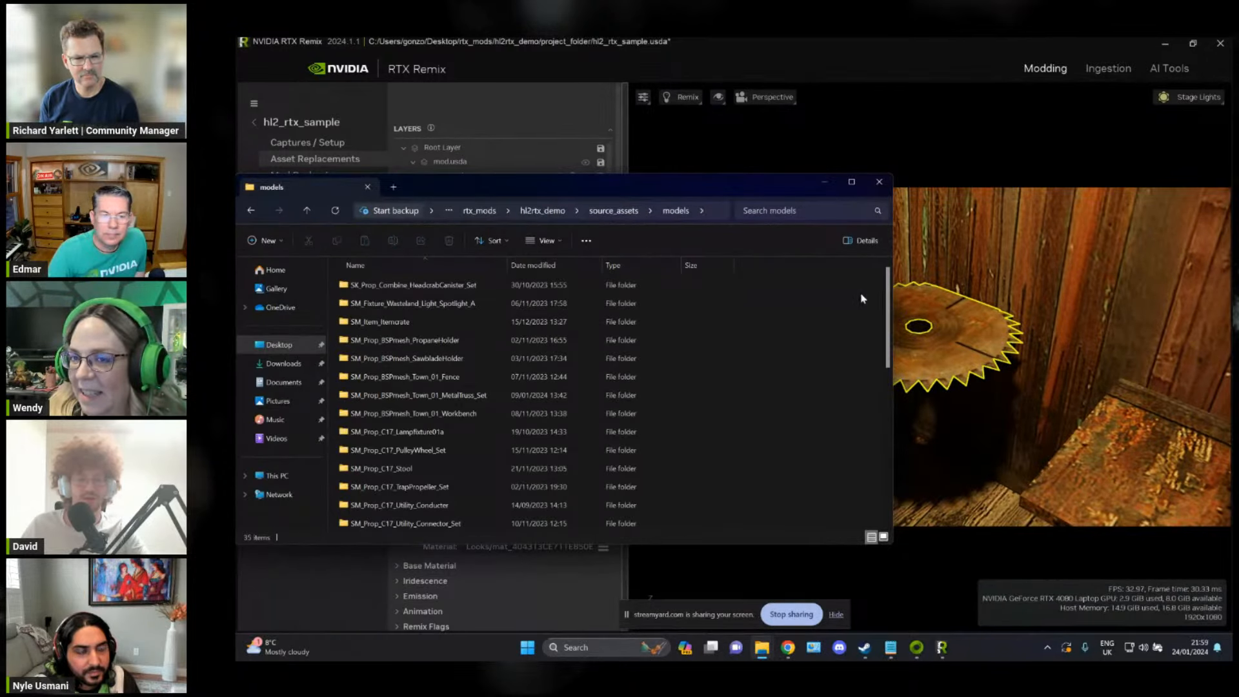
scroll(888, 300, "down", 2)
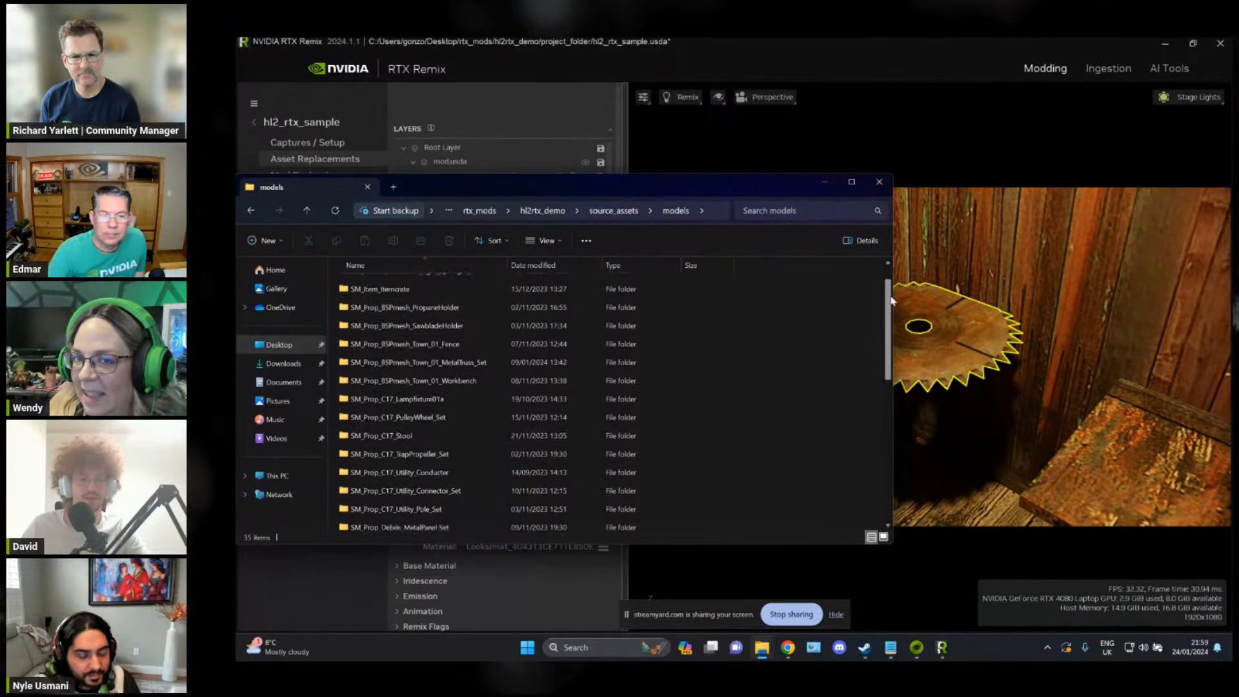
left_click_drag(892, 300, 899, 410)
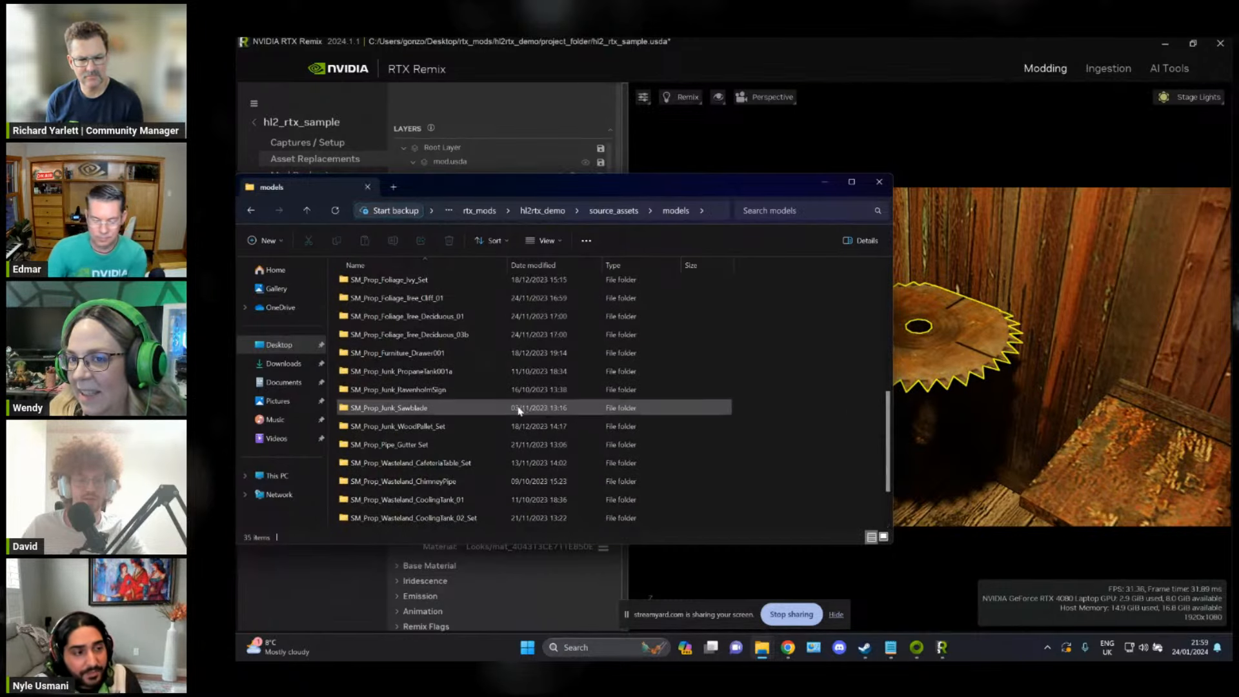
double_click(520, 411)
key("alt+Tab")
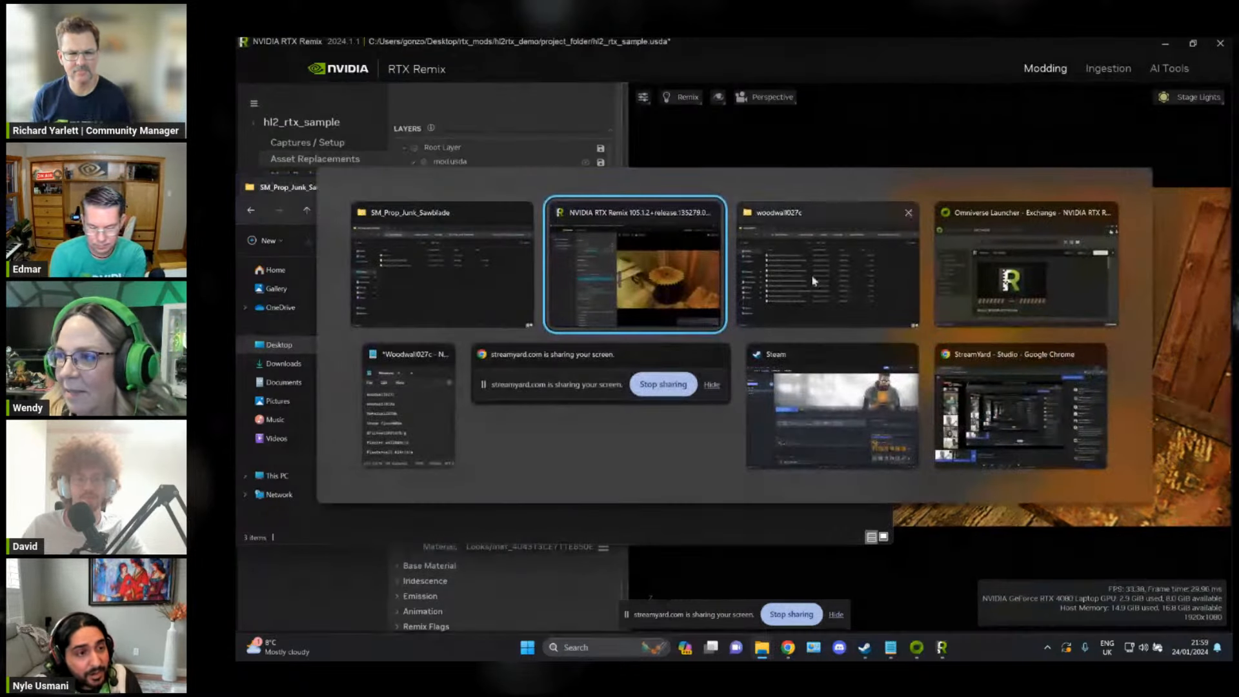
left_click(516, 288)
Step: Delete the .meta files from the SM_Prop_Junk_Sawblade folder and its textures subfolder, and return to the SM_Prop_Junk_Sawblade folder
left_click(510, 321)
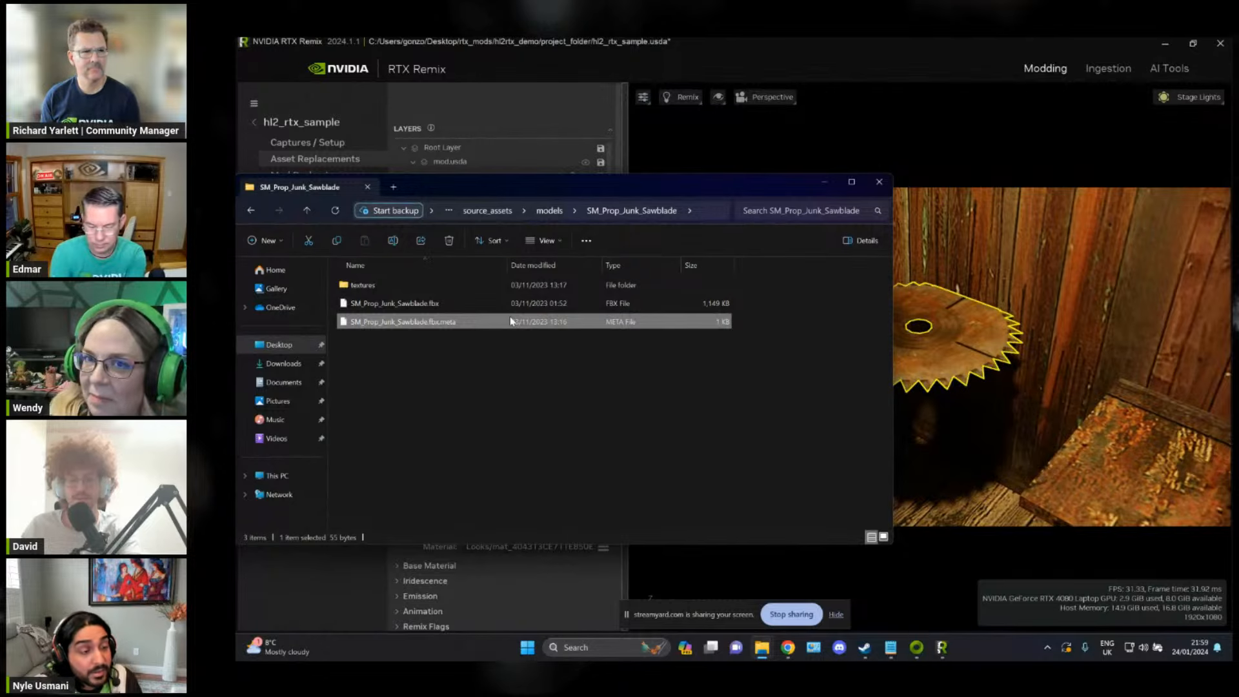
double_click(510, 285)
left_click(438, 294)
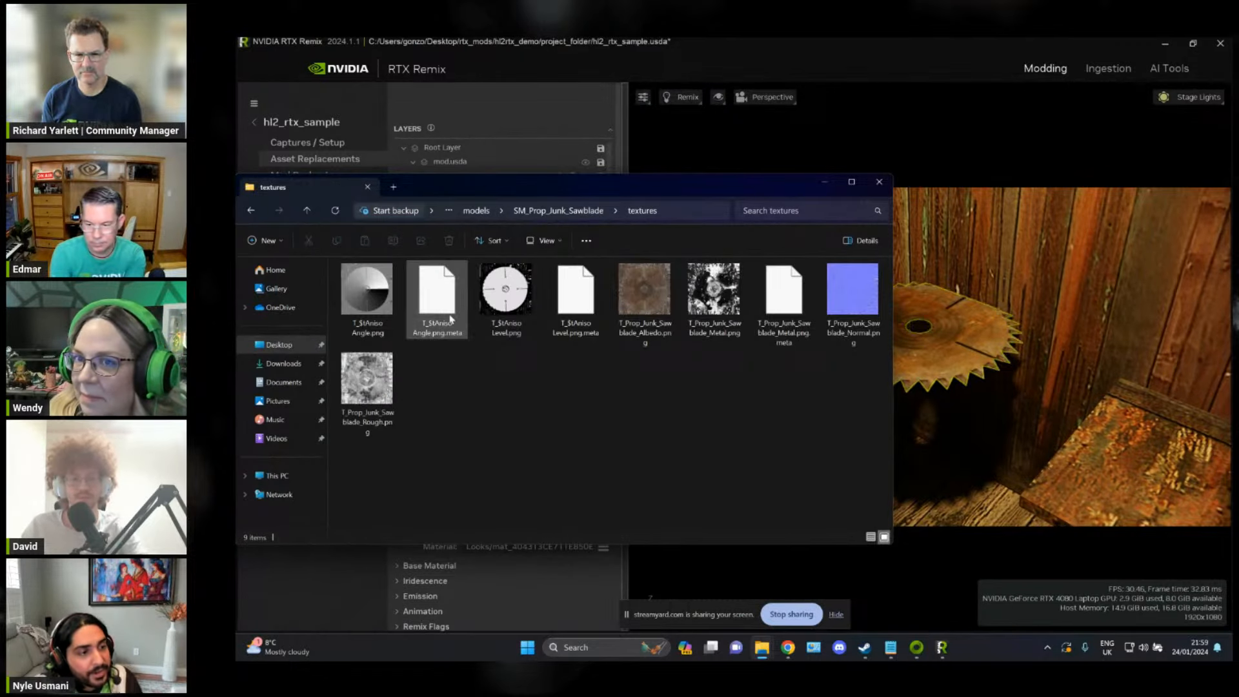
left_click(581, 303, "ctrl")
left_click(785, 300, "ctrl")
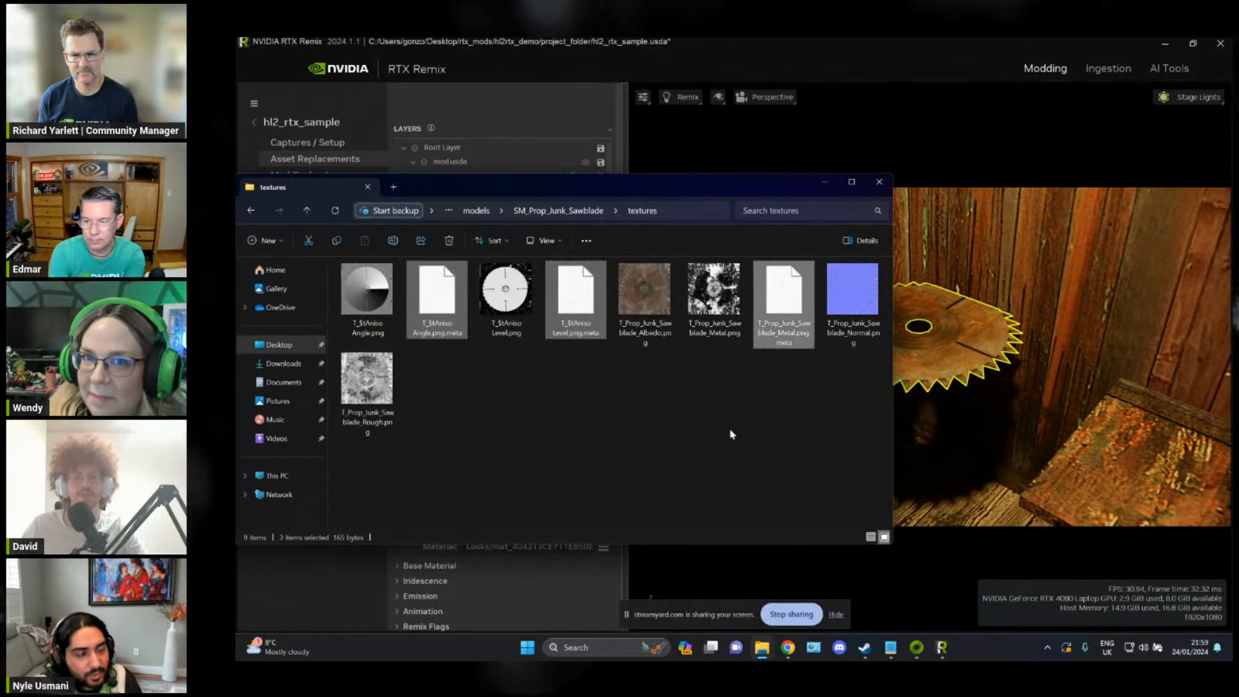
key("Delete")
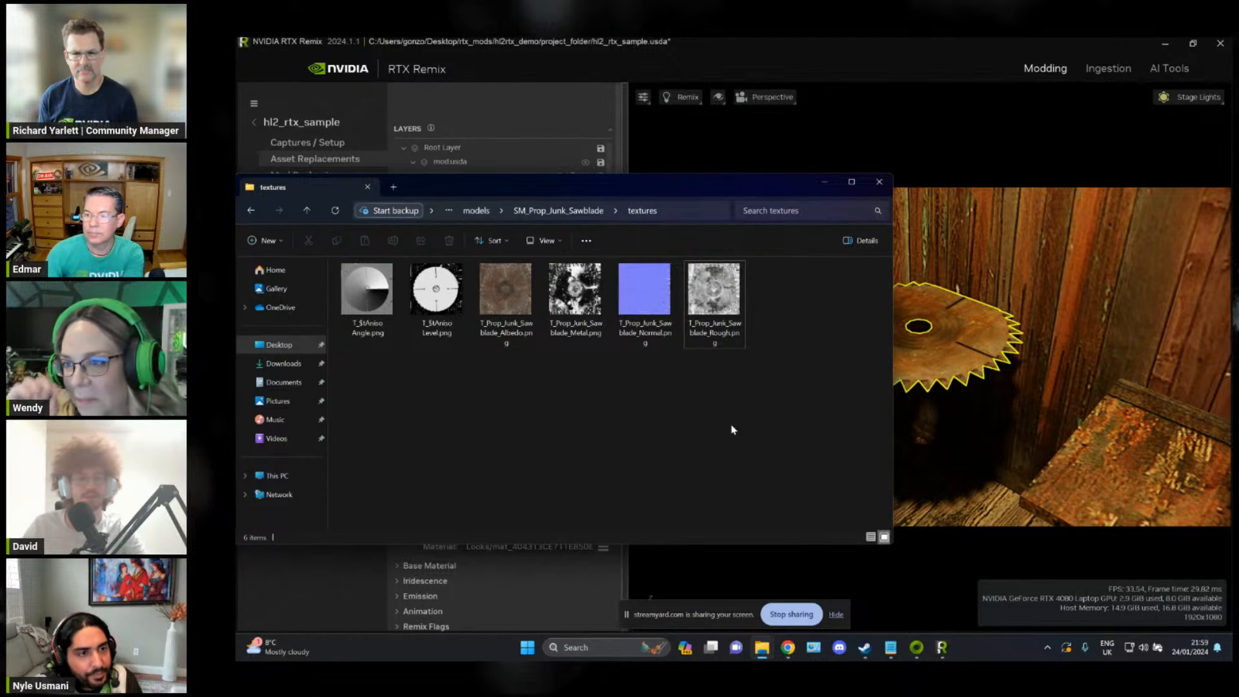
left_click(579, 211)
Step: In the other File Explorer window, create a folder named sawblade inside project_folder/assets/models
key("alt+Tab")
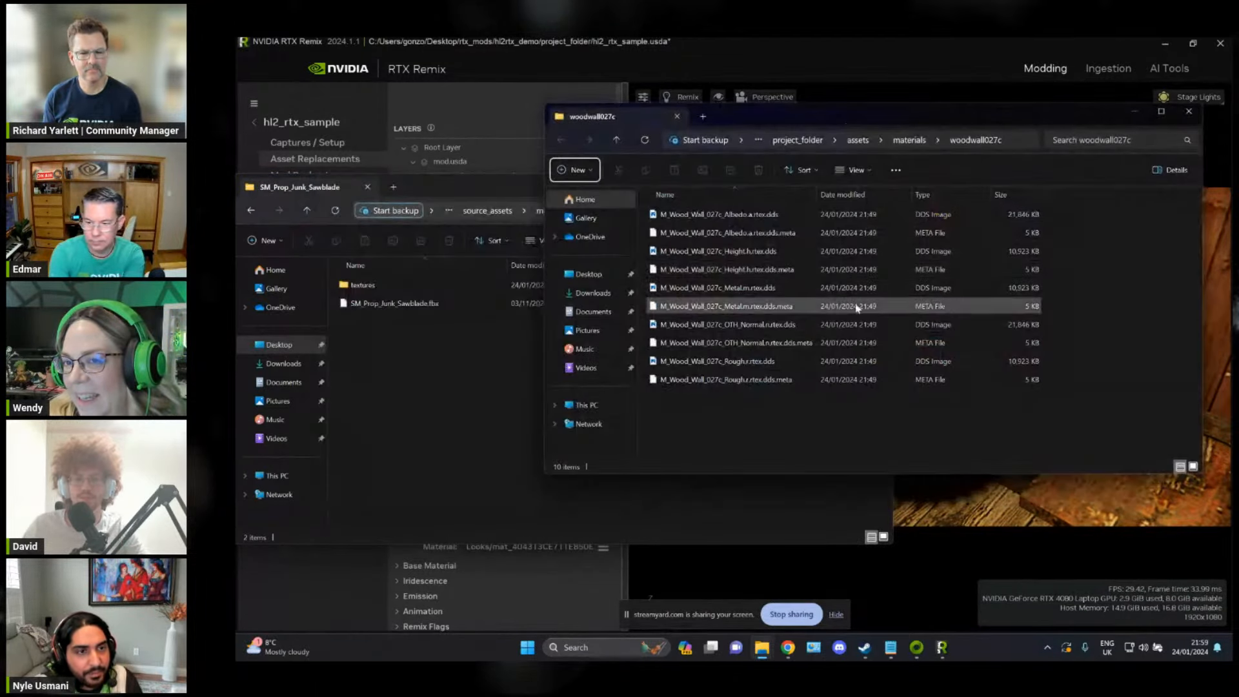
left_click(858, 140)
double_click(749, 232)
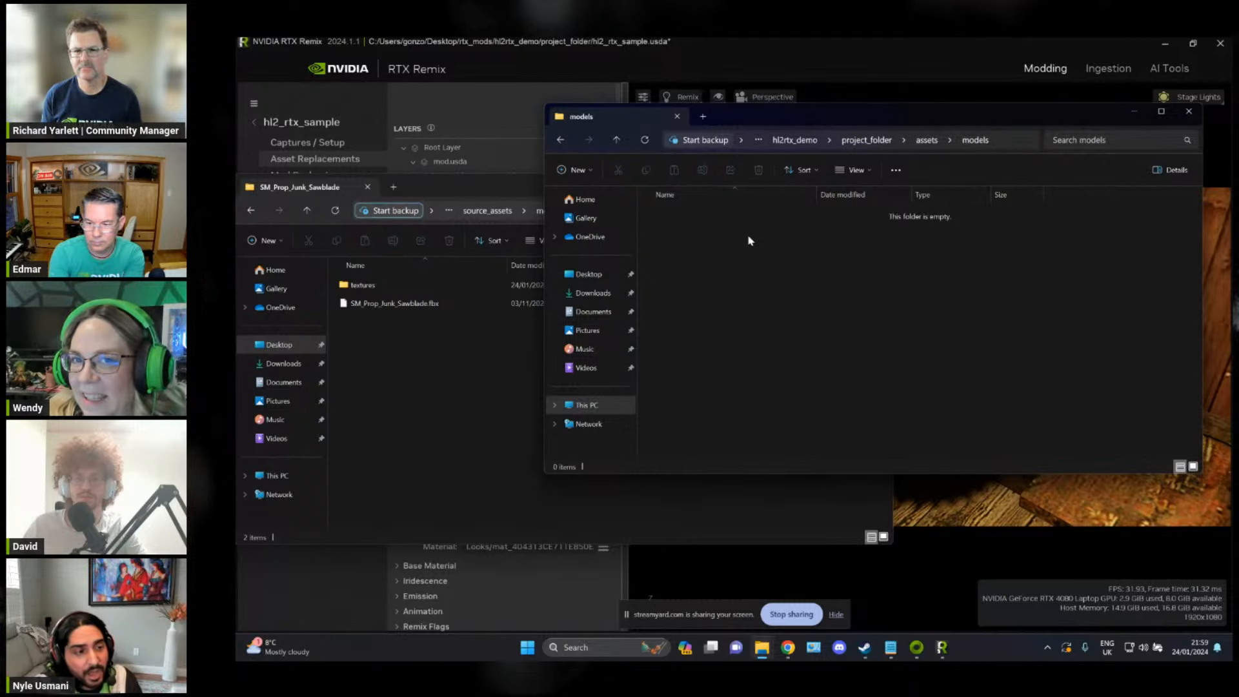
key("ctrl+shift+n")
type("sawb")
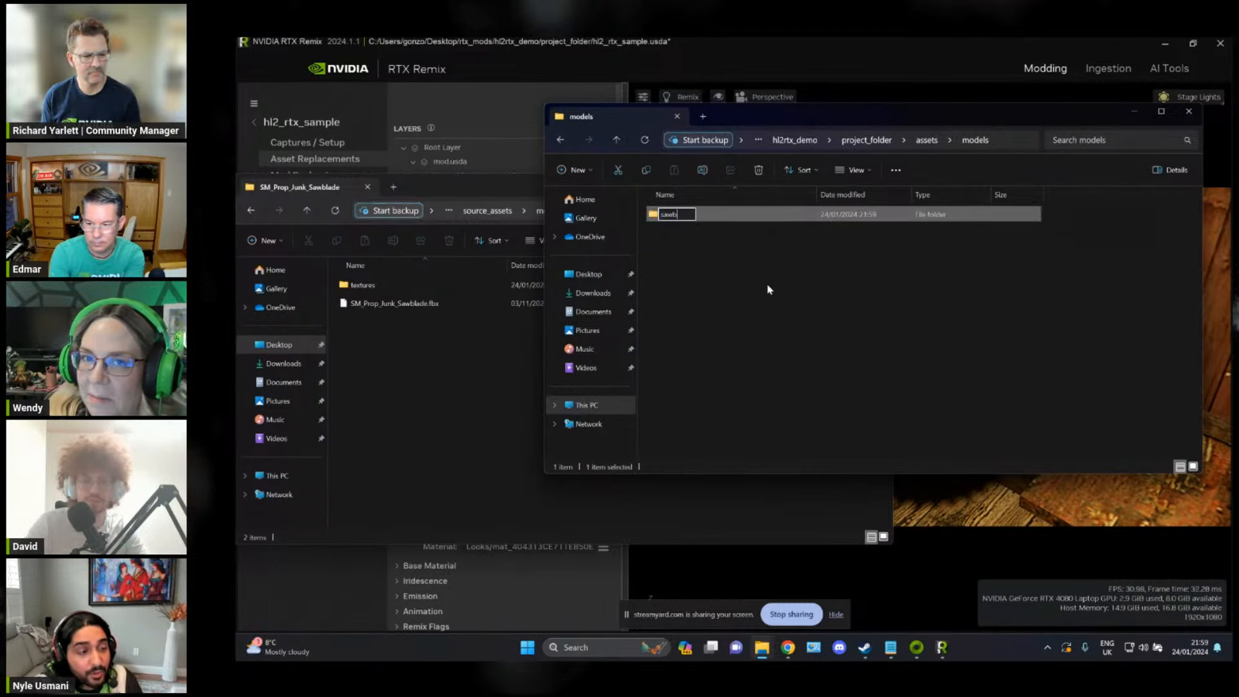
type("lade")
key("Return")
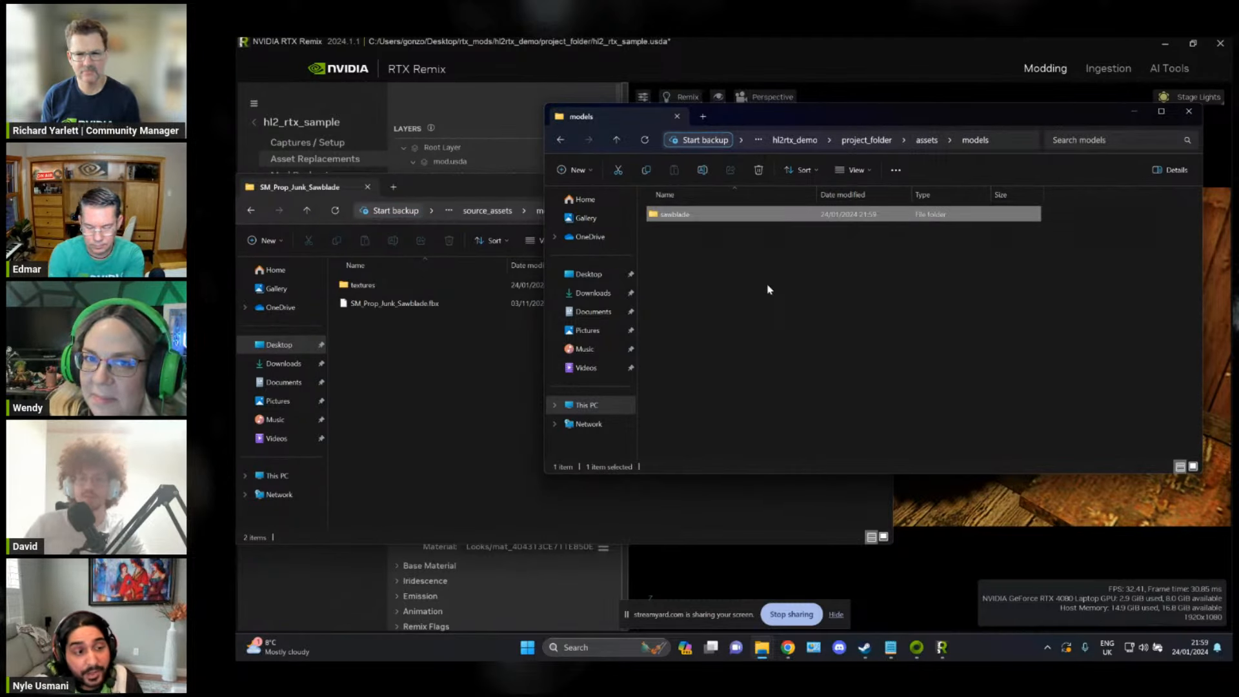
Step: Open the sawblade folder inside project_folder/assets/models, keeping the SM_Prop_Junk_Sawblade source folder window alongside it
left_click_drag(885, 119, 907, 124)
double_click(782, 220)
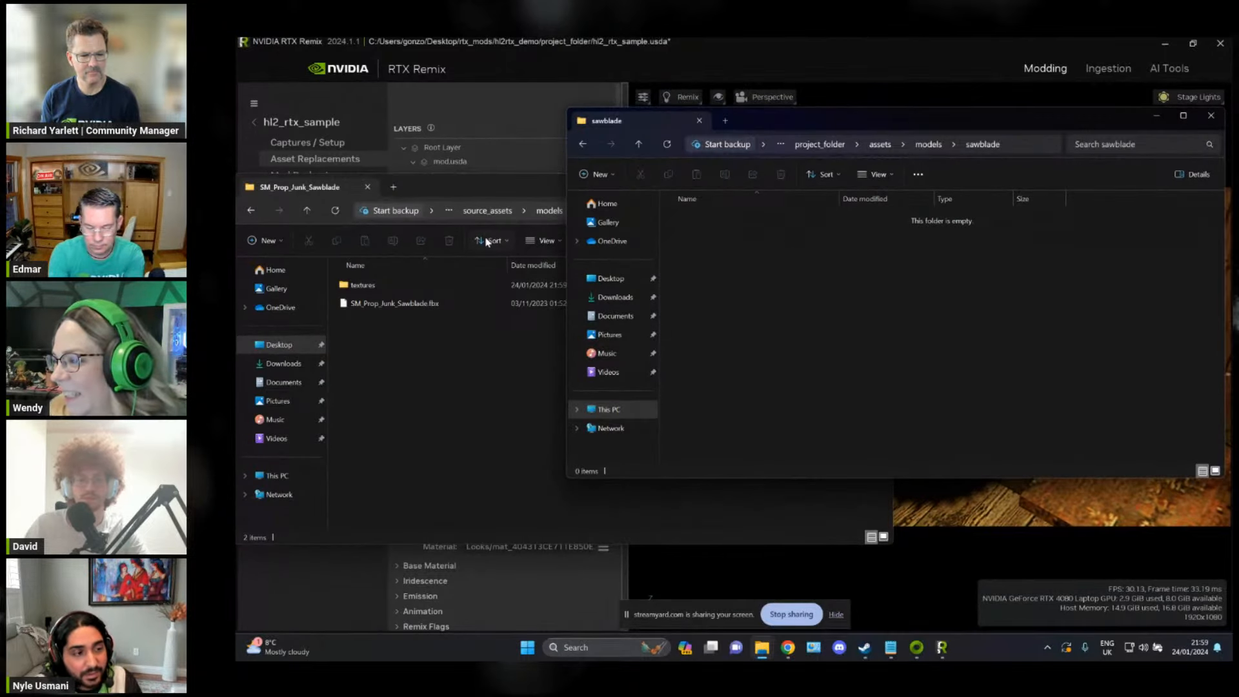
left_click_drag(494, 193, 498, 194)
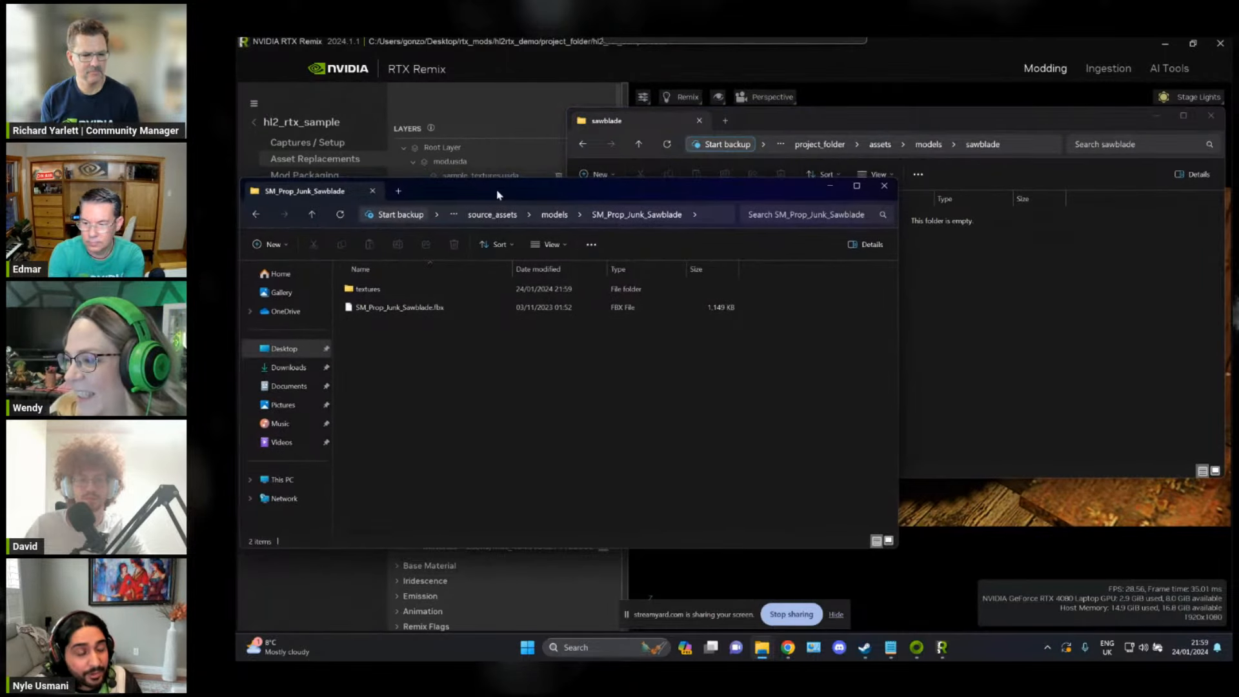
left_click(1046, 253)
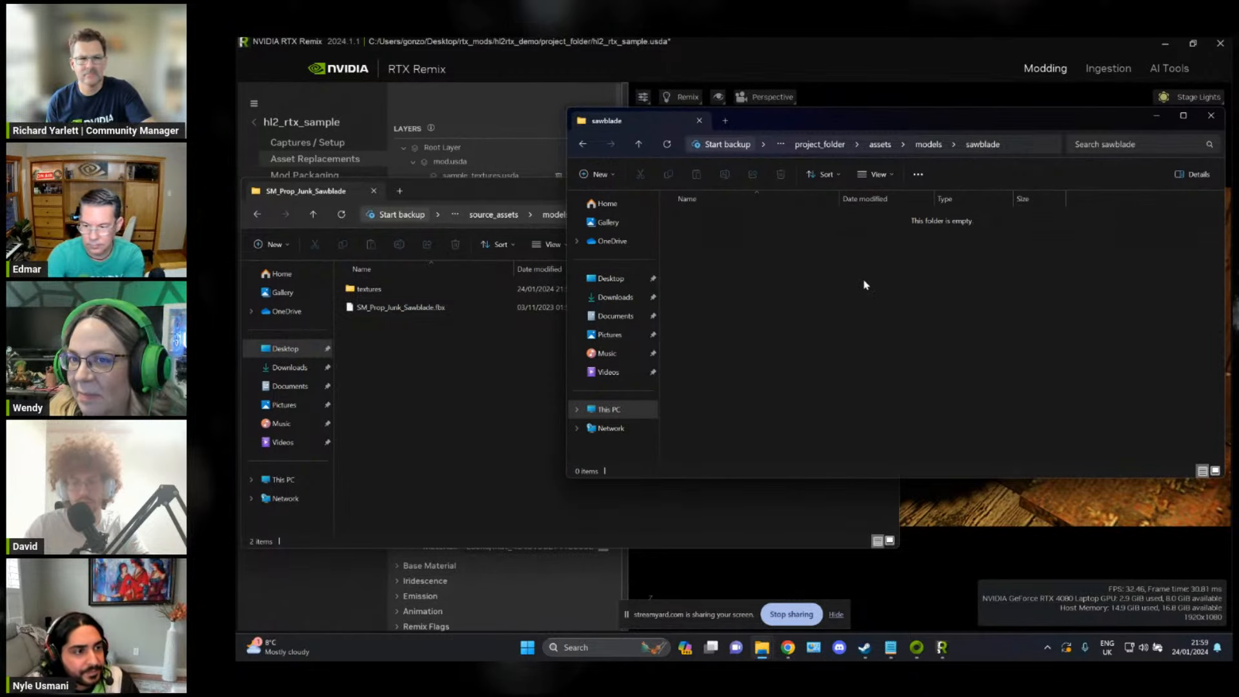
left_click(890, 41)
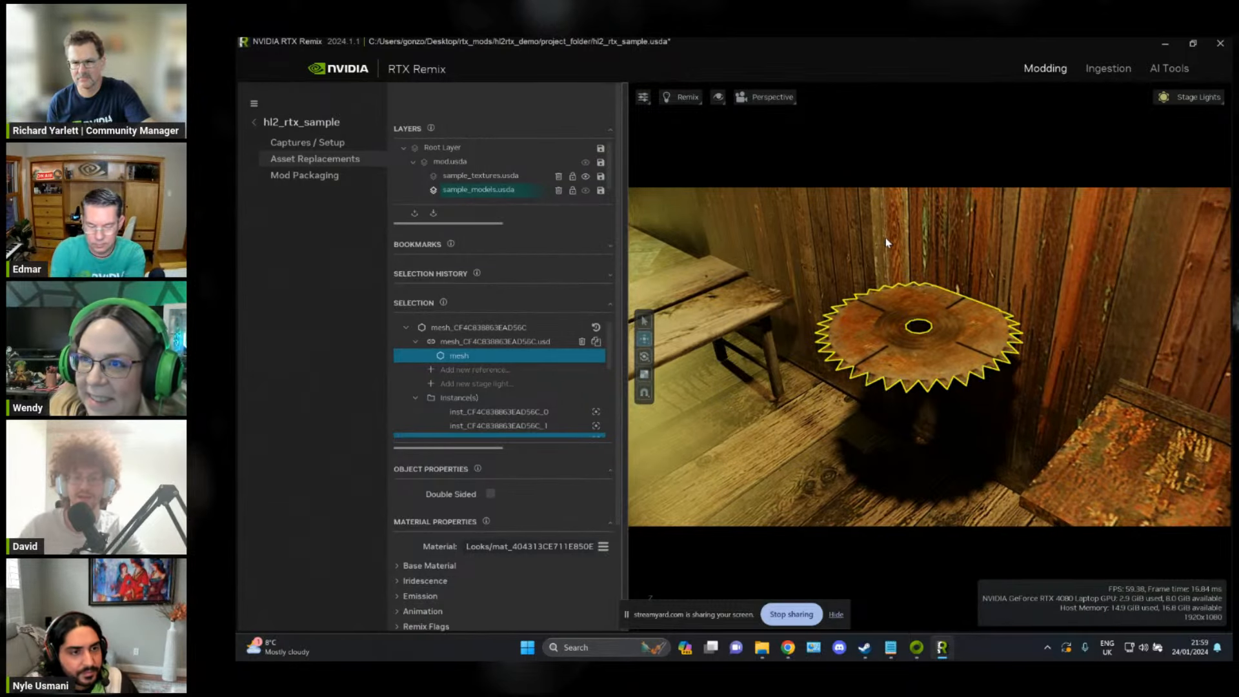
key("alt+Tab")
key("alt+Tab")
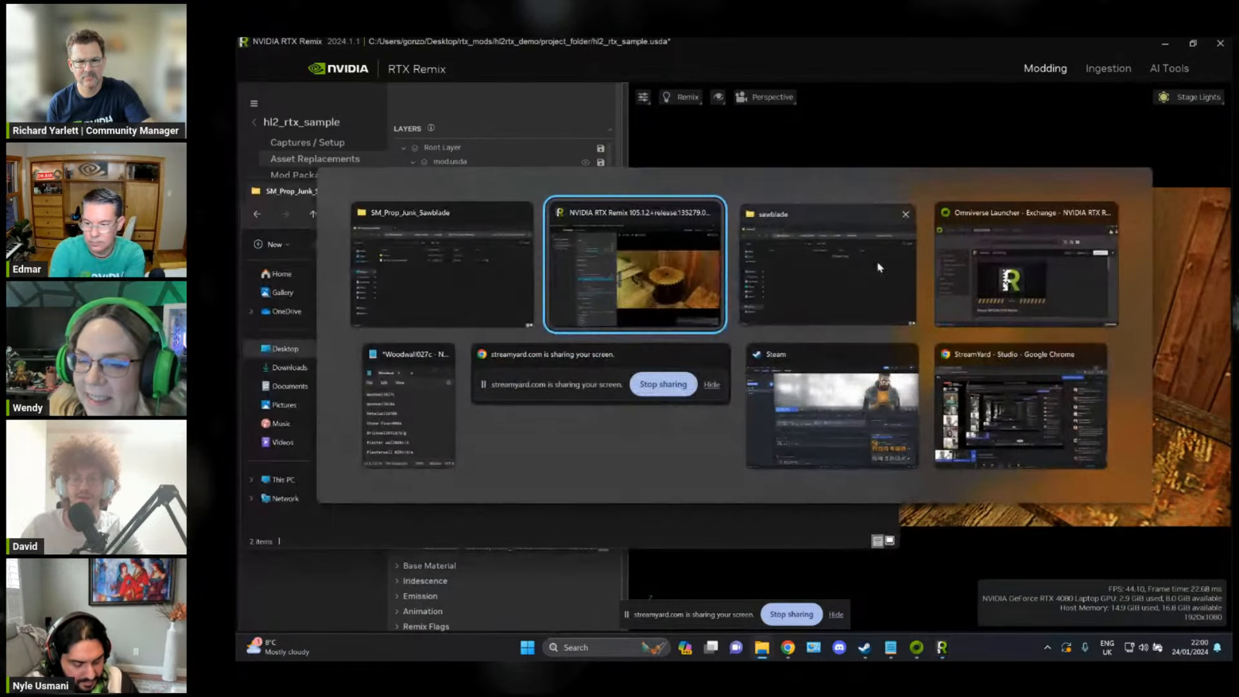
left_click(582, 497)
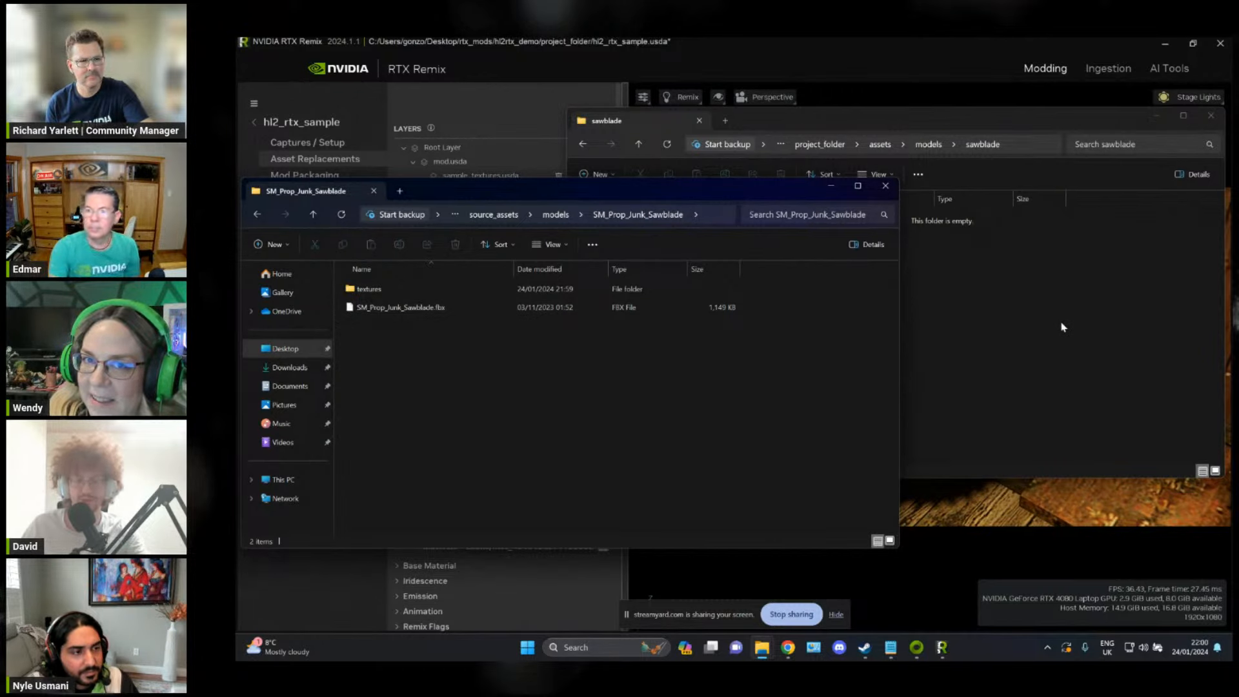
left_click(1041, 302)
left_click(466, 419)
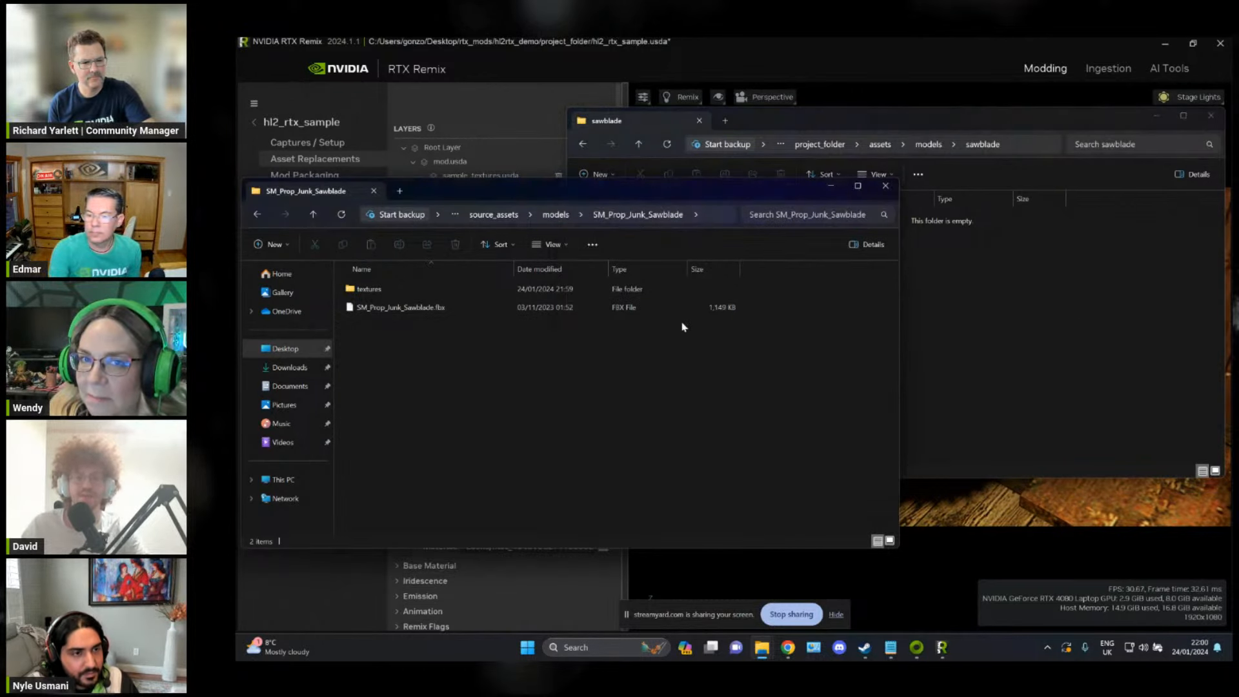
left_click(1151, 298)
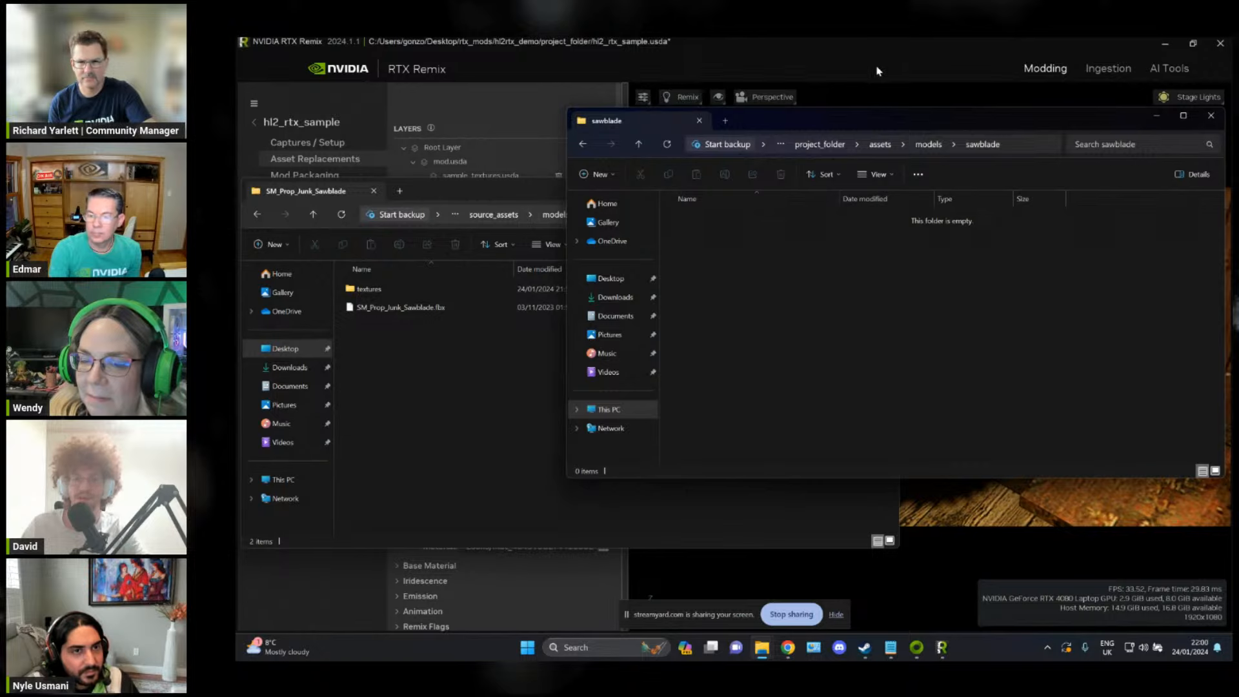
left_click(438, 355)
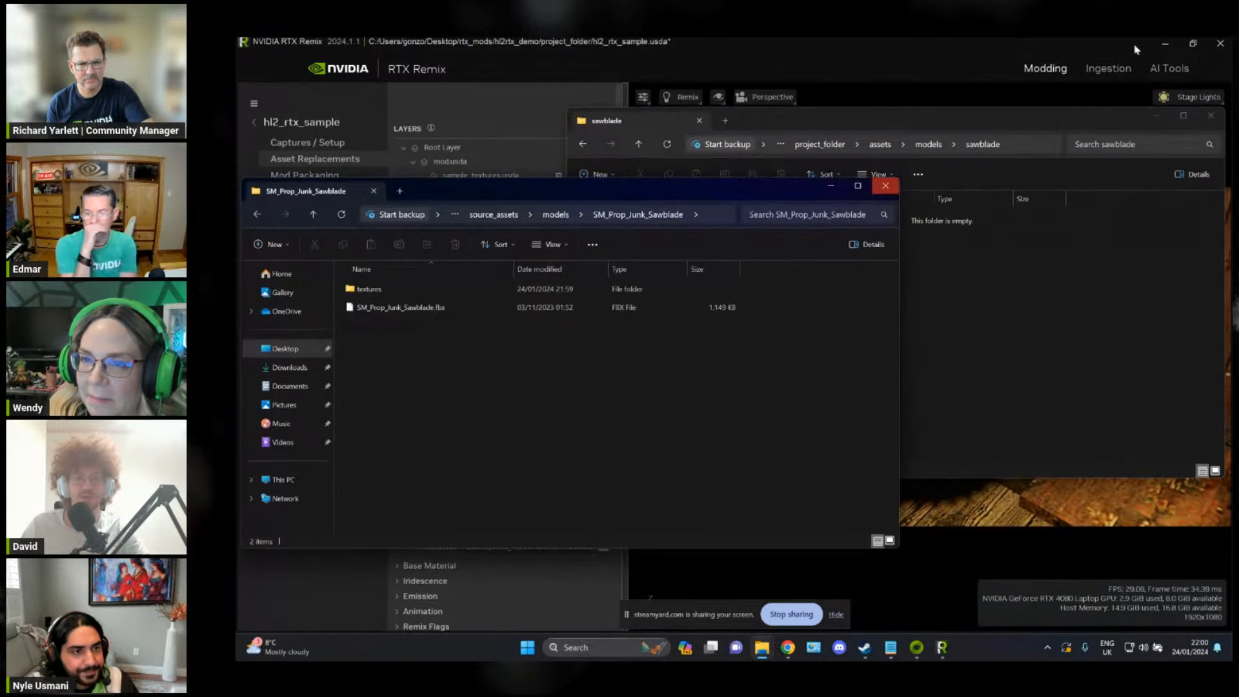
Step: Switch to RTX Remix and open the model ingestion page
left_click(962, 38)
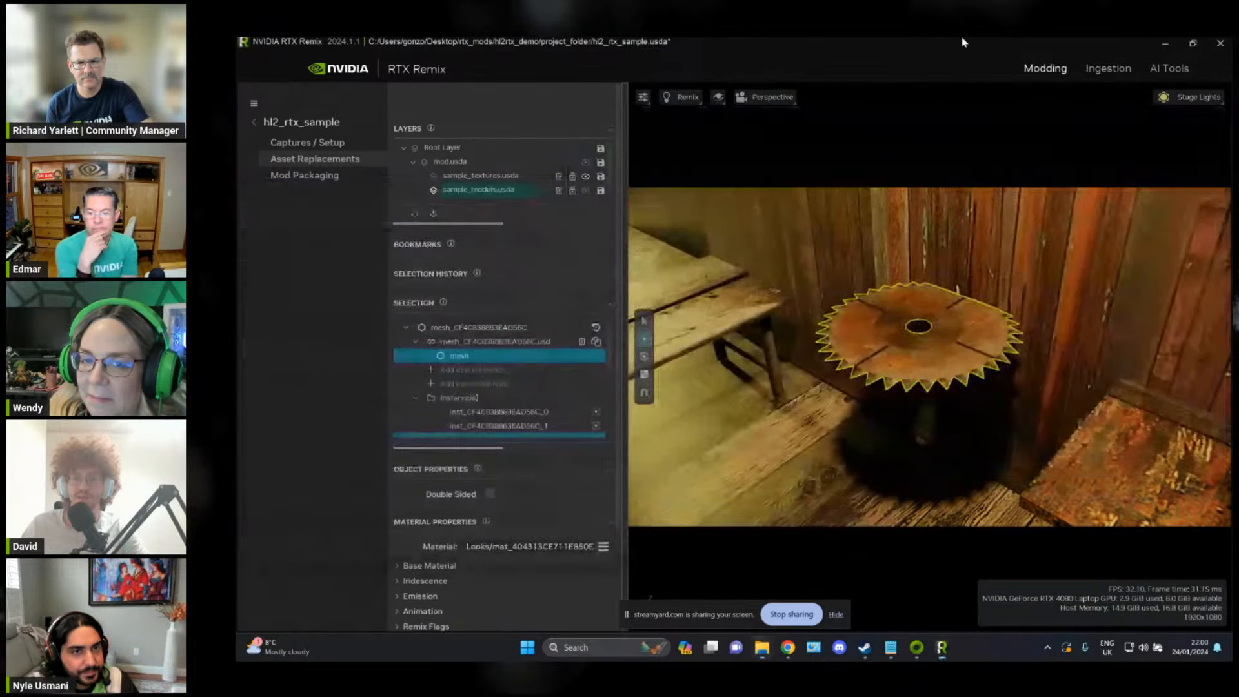
left_click(1107, 68)
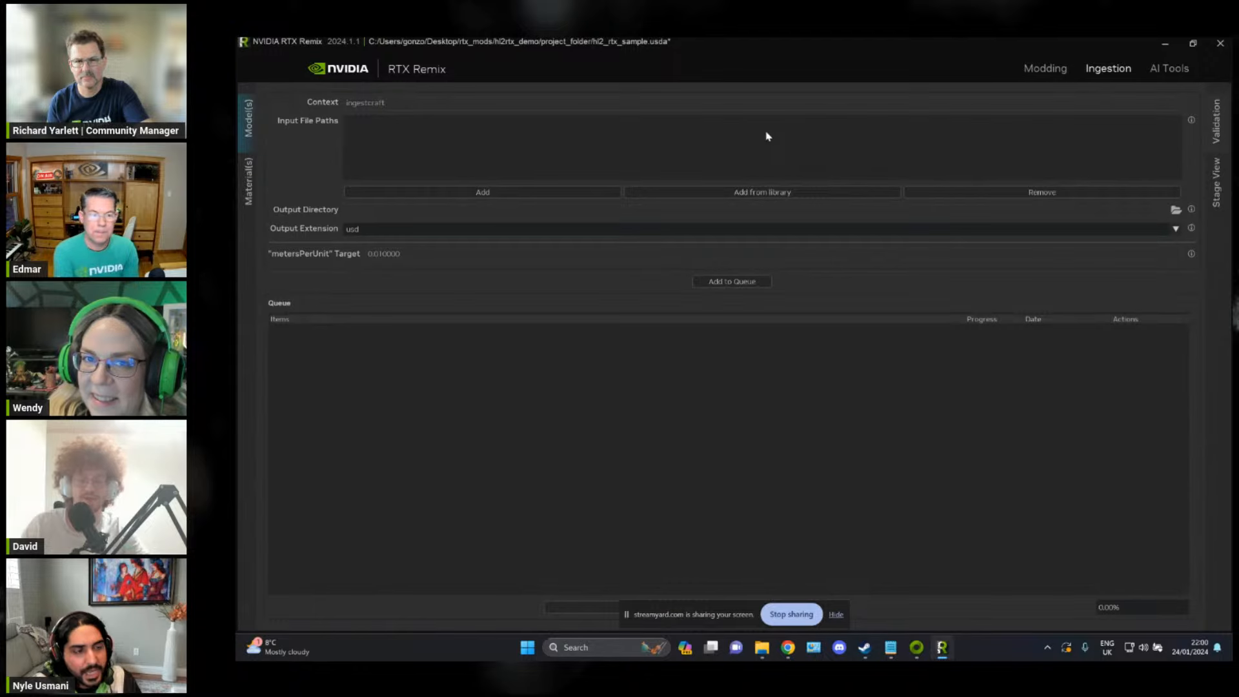
Step: Browse the models in the Remix Assets library, closing it without adding anything
left_click(864, 189)
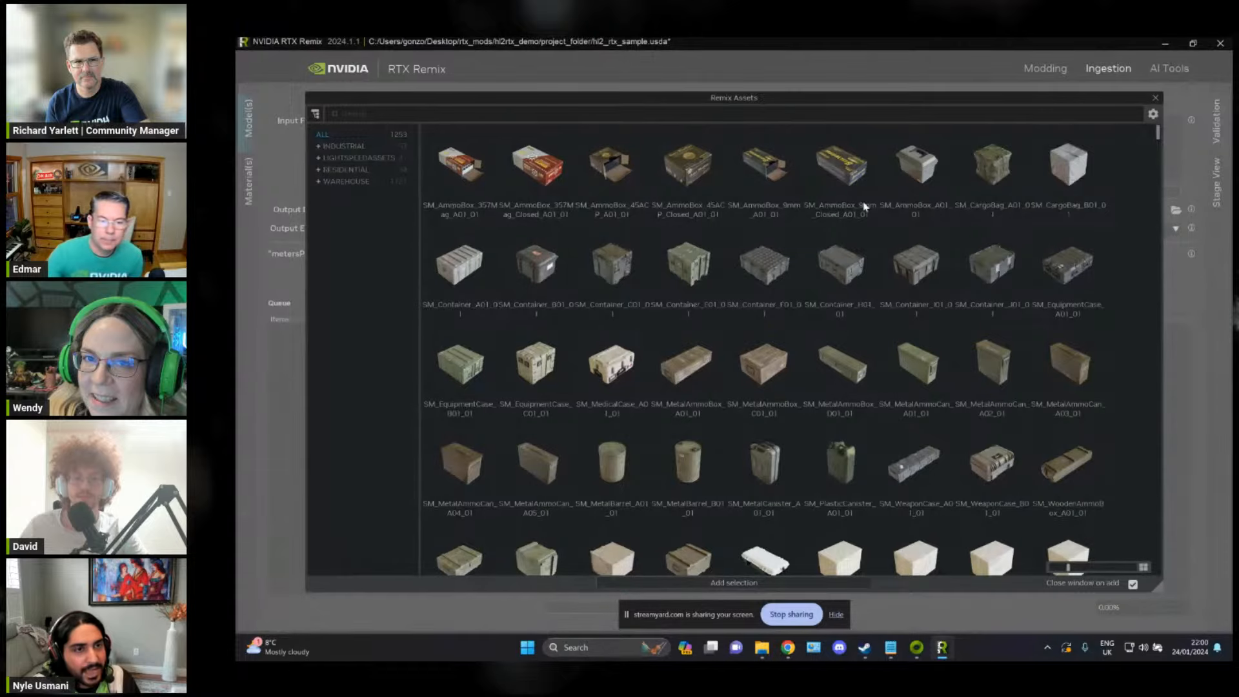
scroll(864, 203, "down", 5)
scroll(865, 206, "down", 6)
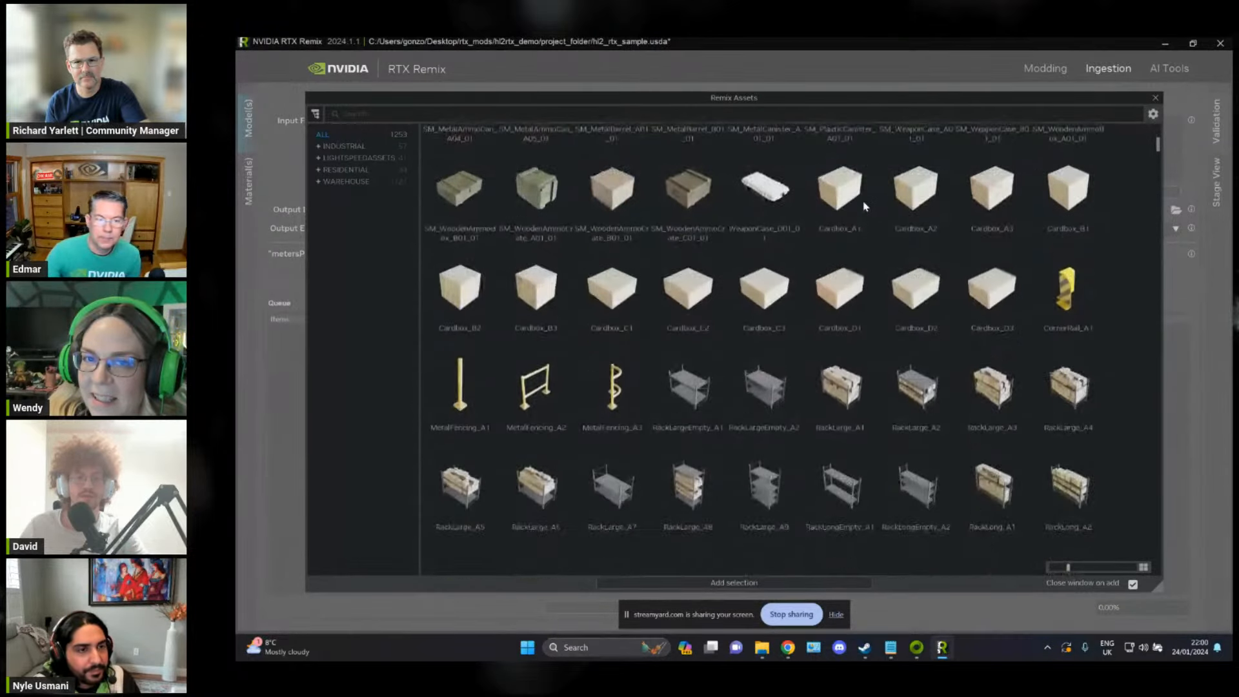
scroll(865, 206, "down", 7)
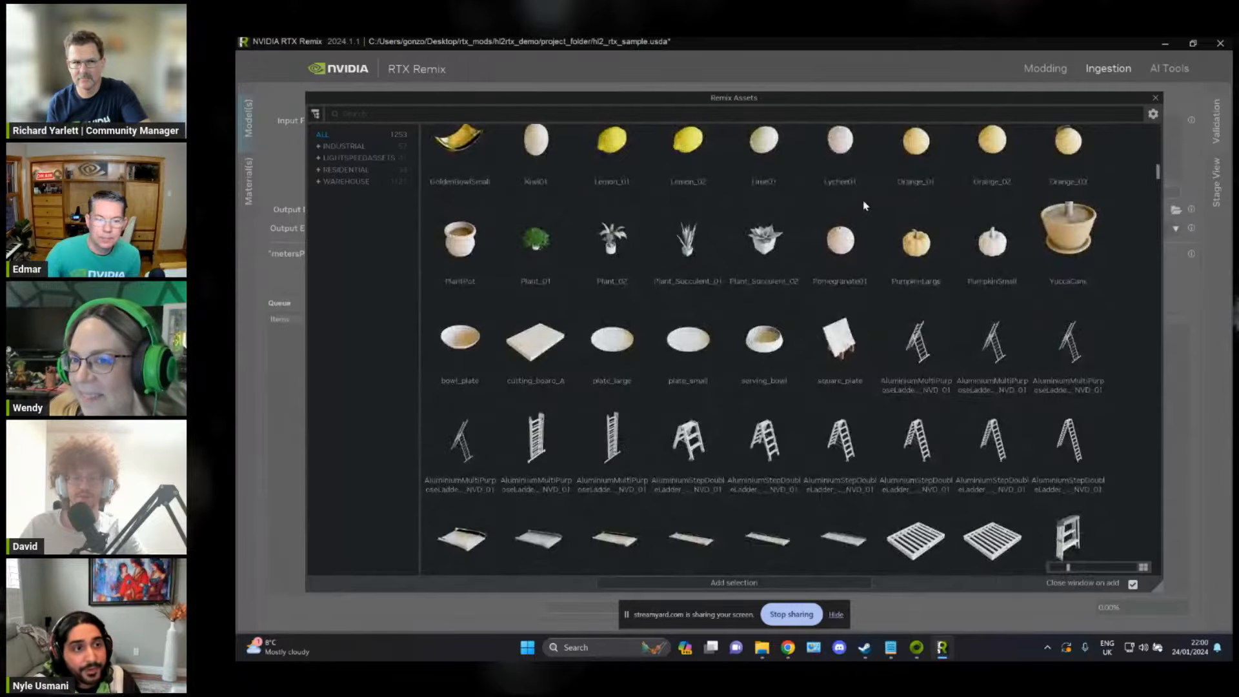
scroll(865, 206, "down", 10)
scroll(864, 206, "up", 8)
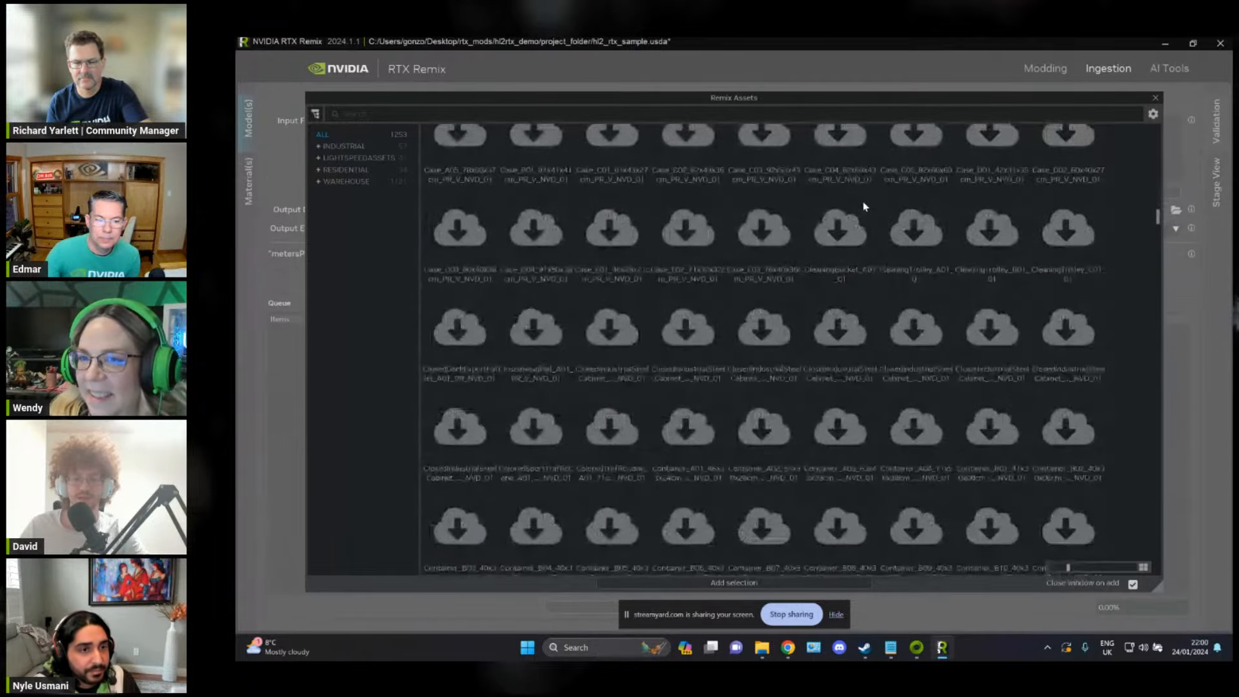
scroll(908, 229, "up", 10)
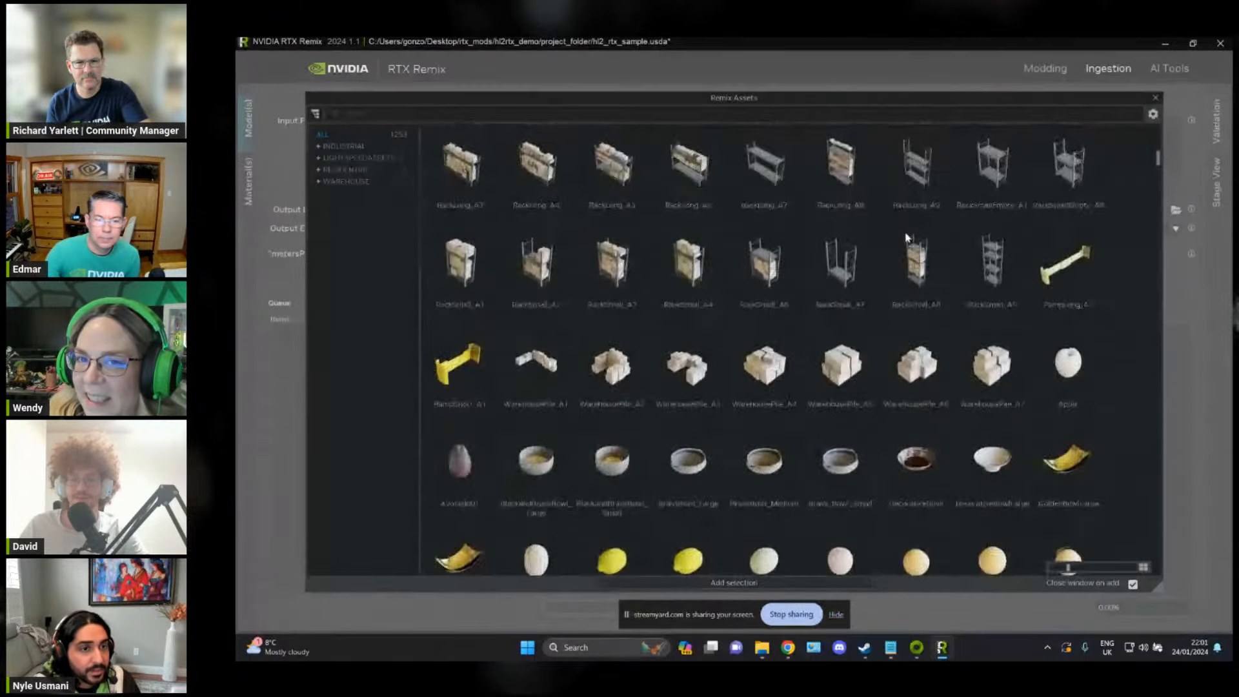
scroll(903, 251, "down", 8)
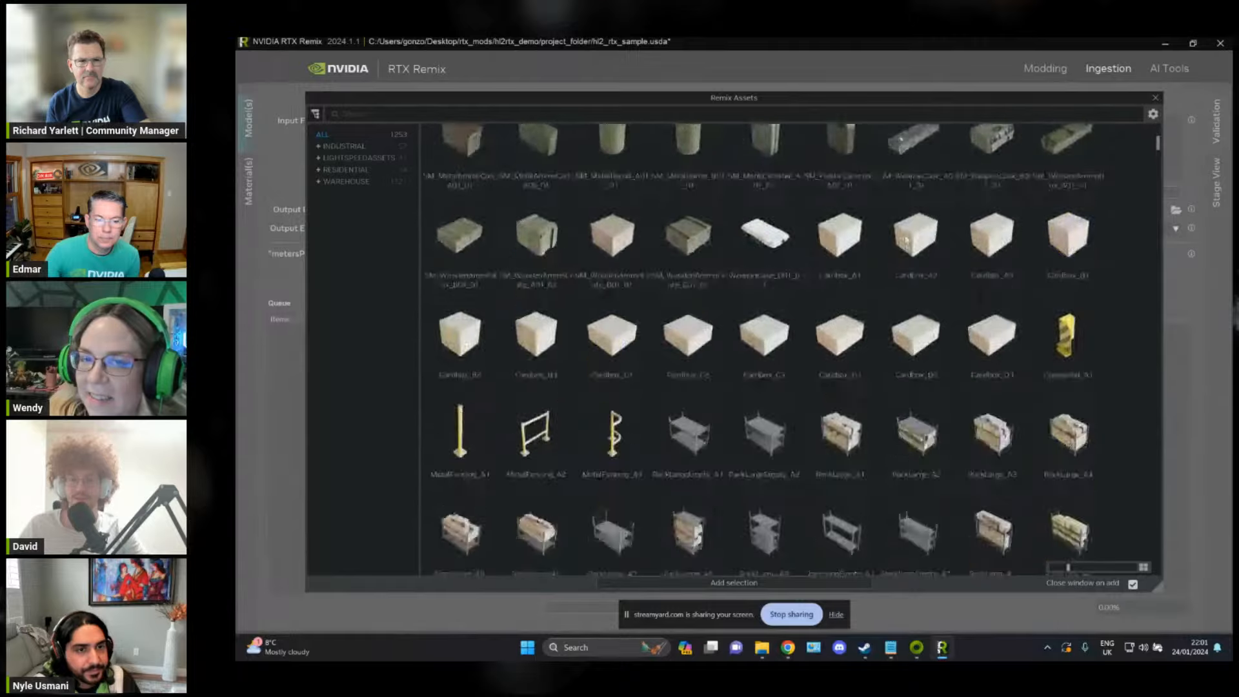
scroll(907, 242, "up", 8)
scroll(1096, 184, "down", 15)
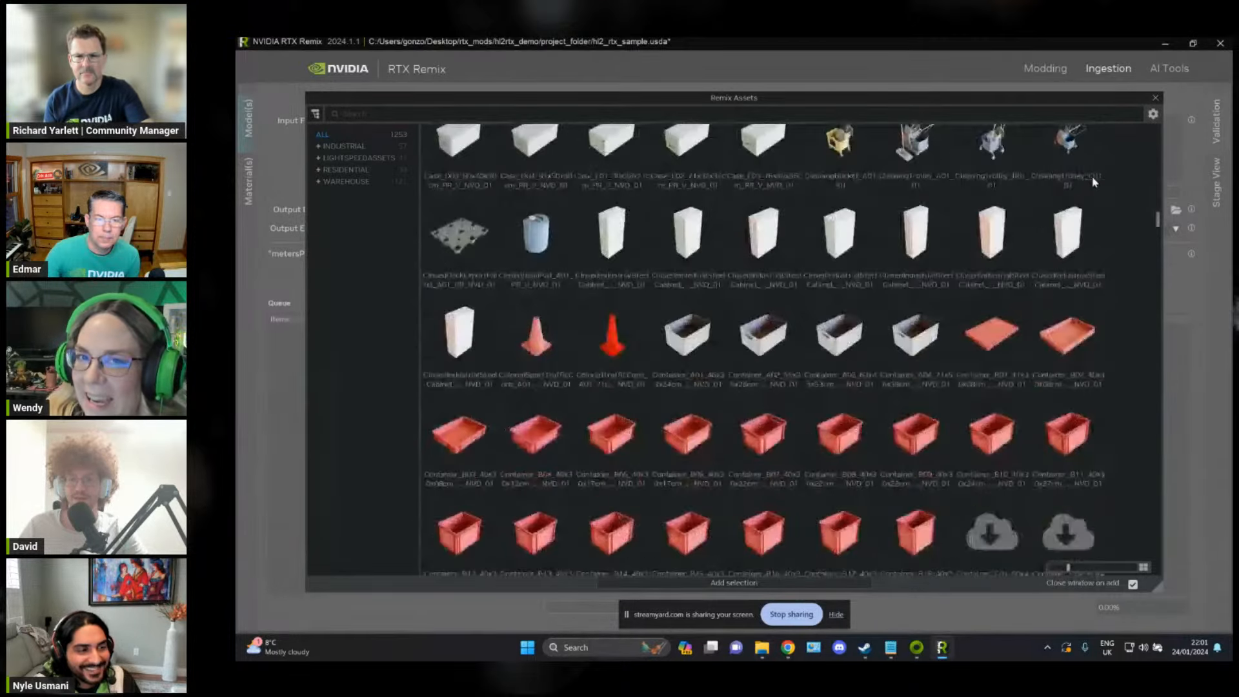
scroll(1095, 184, "up", 6)
scroll(1095, 184, "up", 12)
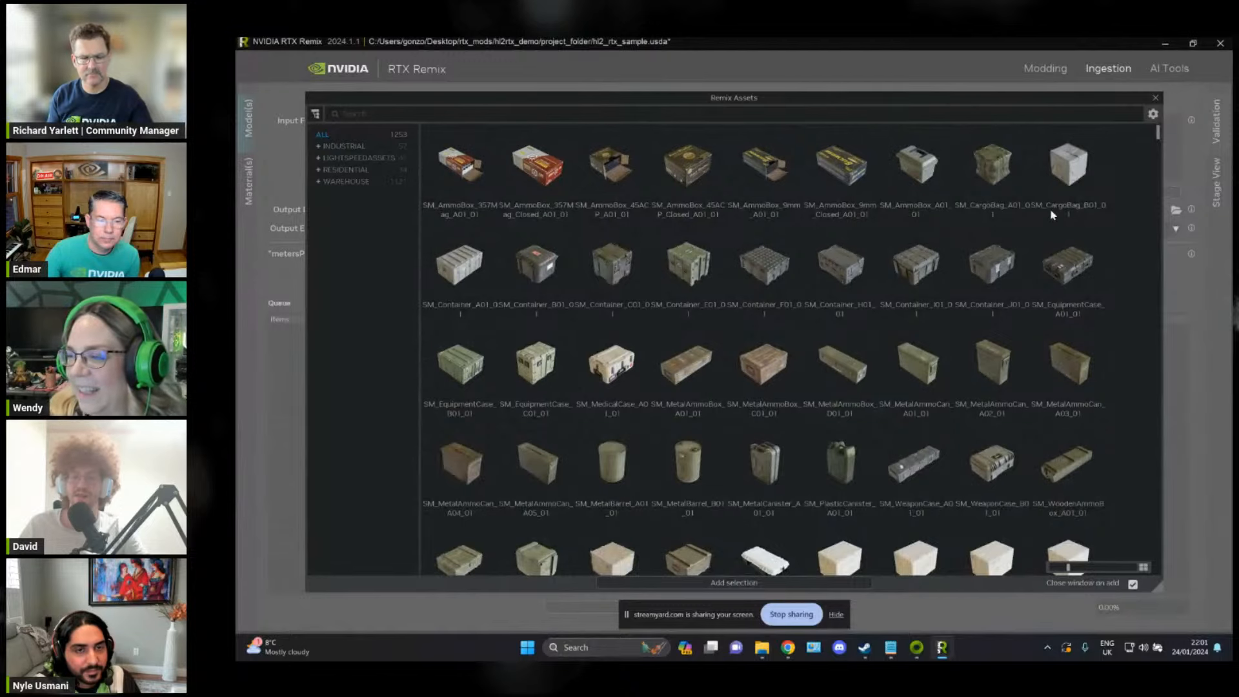
left_click(1155, 98)
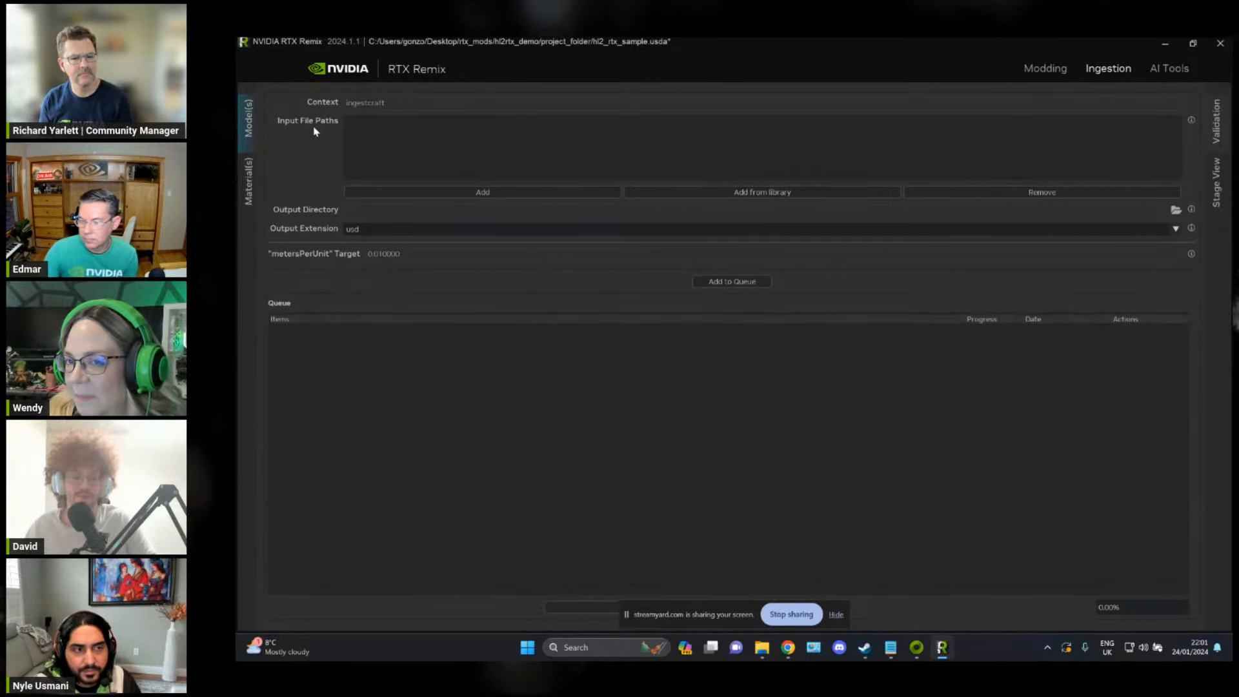
Step: Add SM_Prop_Junk_Sawblade.fbx from the source folder in File Explorer to the model ingestion input file paths
key("alt+Tab")
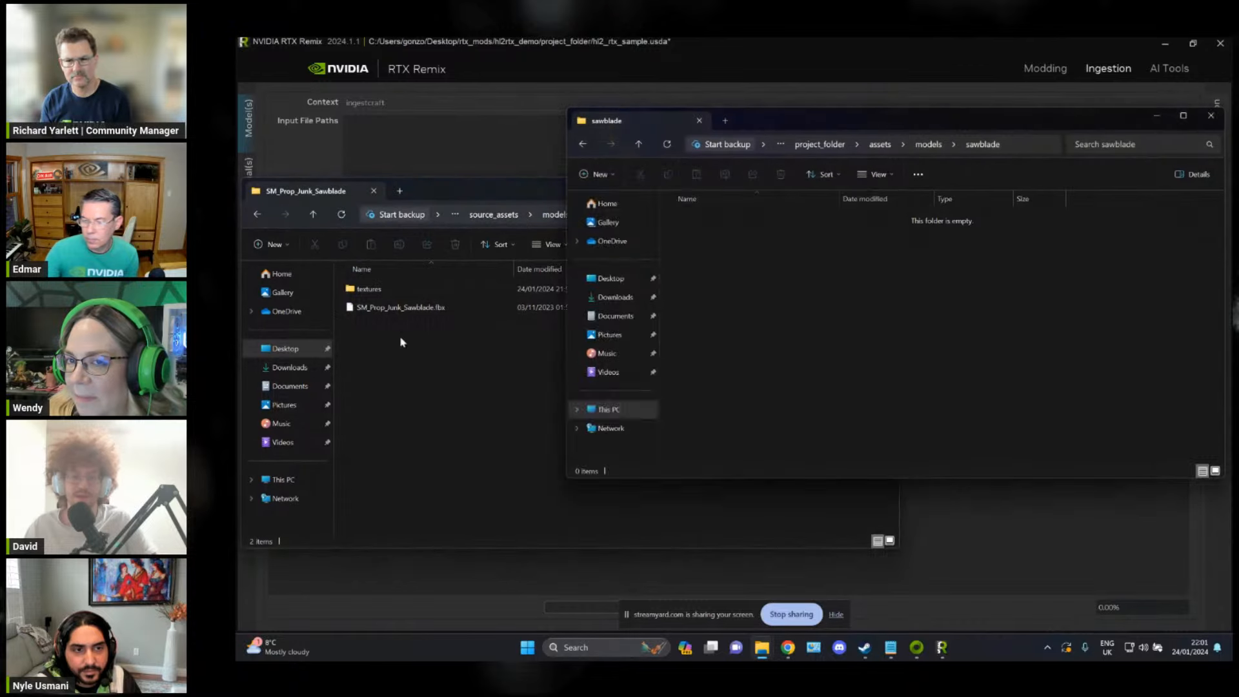
left_click(400, 342)
left_click(443, 308)
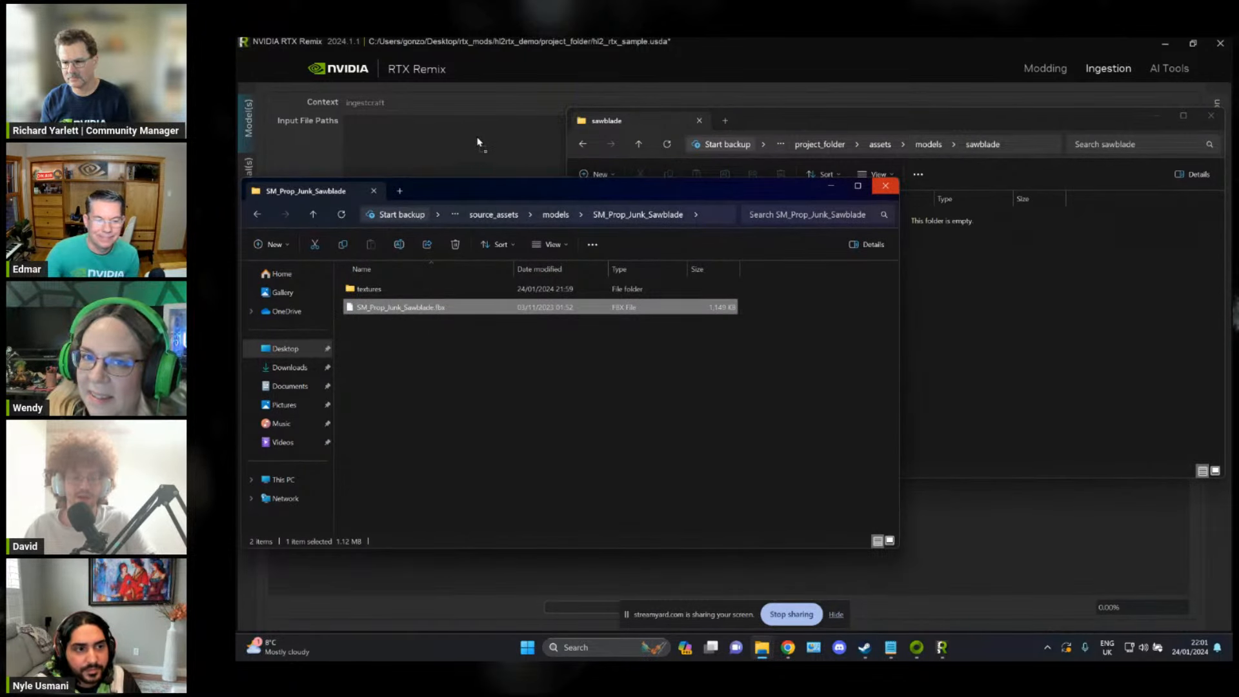
left_click_drag(468, 147, 468, 147)
left_click(442, 162)
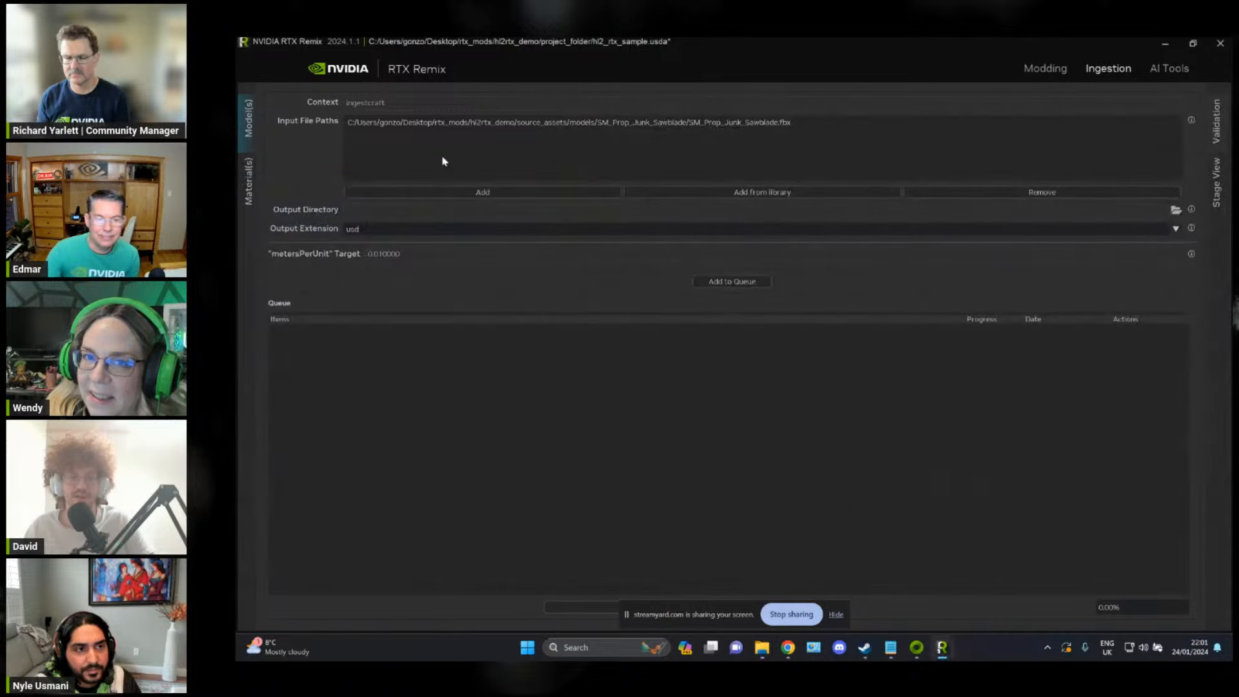
left_click(429, 193)
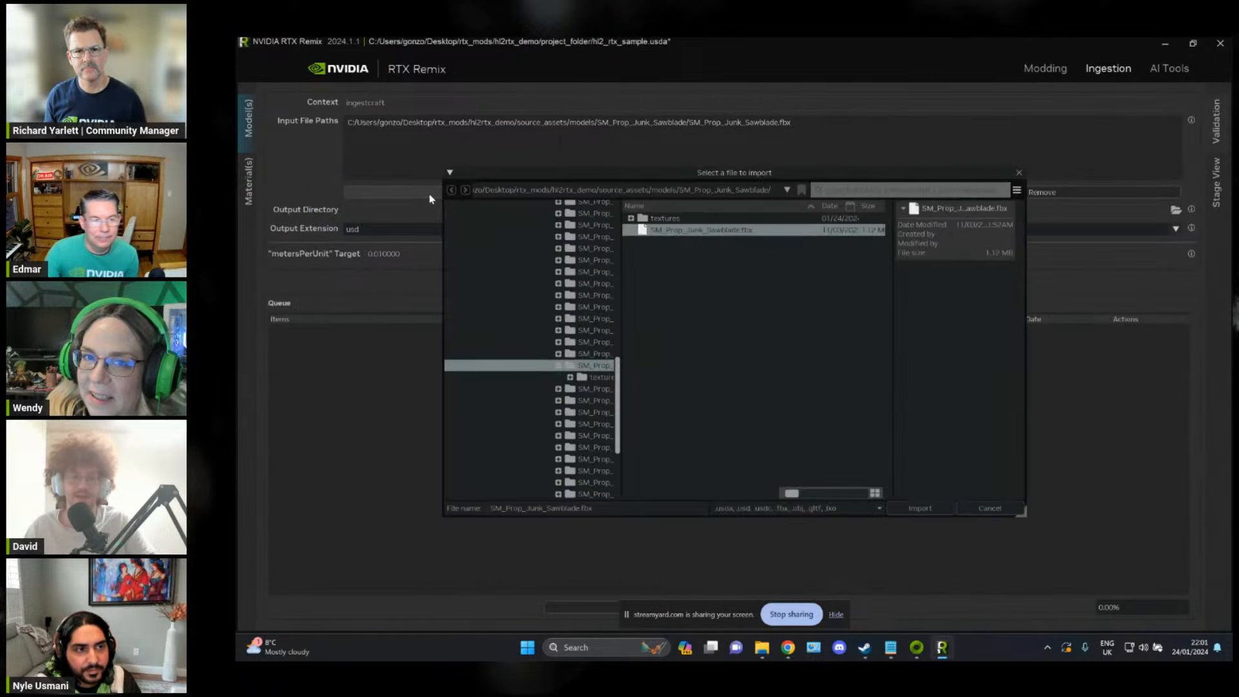
left_click(1019, 174)
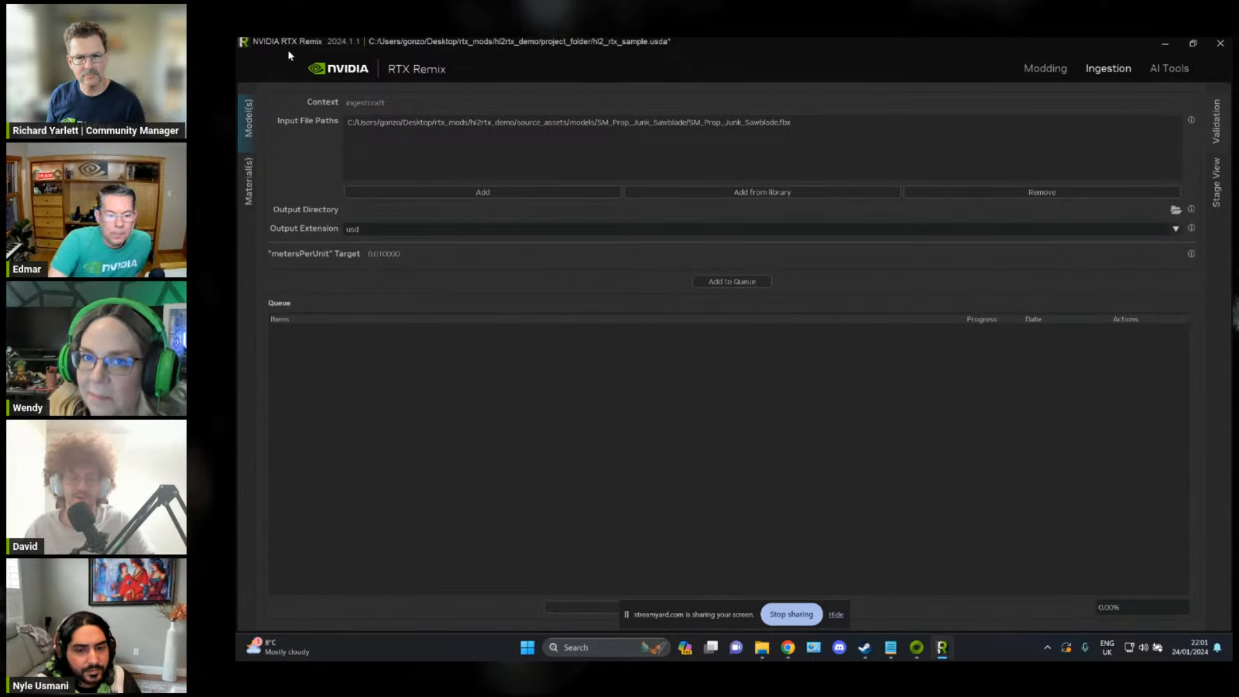
Step: Switch to File Explorer and create a folder named textures inside project_folder/assets/models/sawblade
key("alt+Tab")
left_click(662, 264)
key("alt+Tab")
left_click(815, 275)
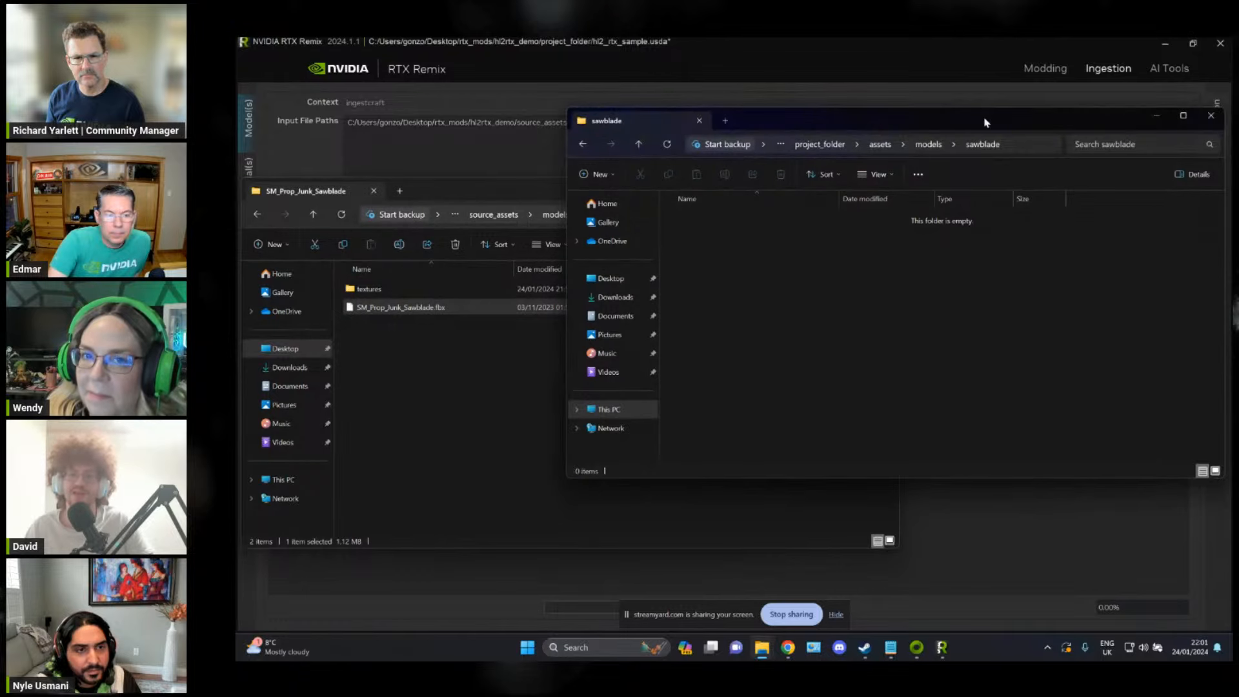
key("ctrl+shift+n")
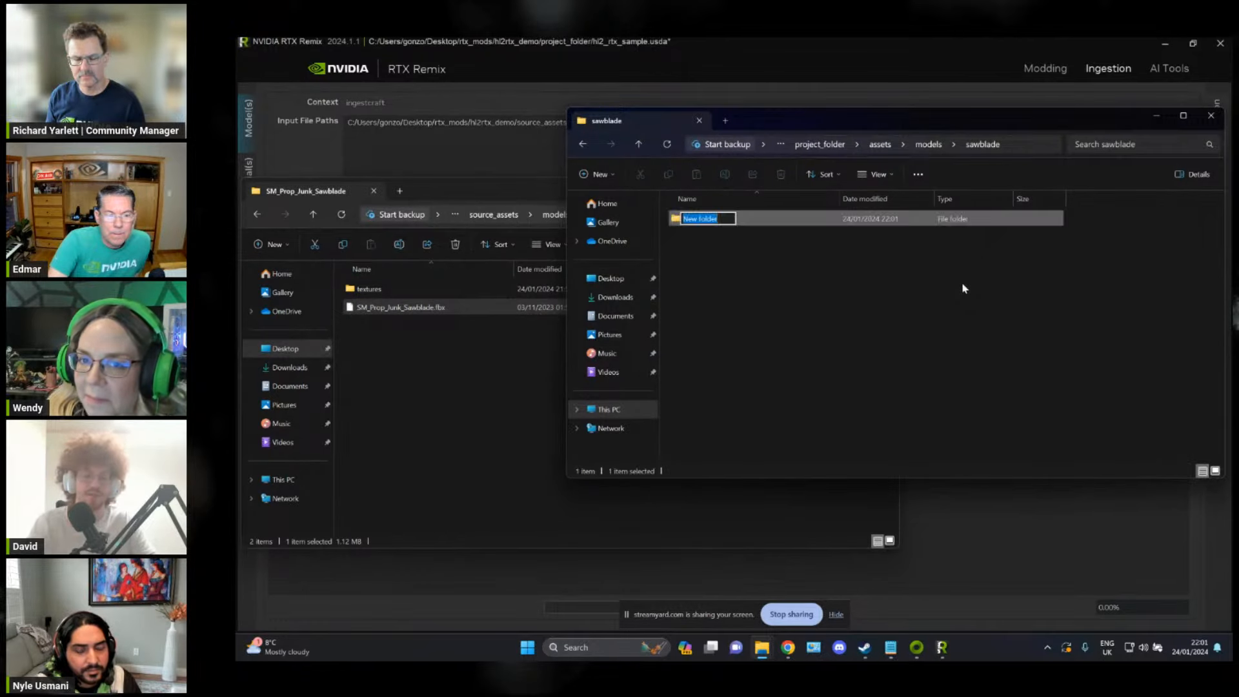
type("textures")
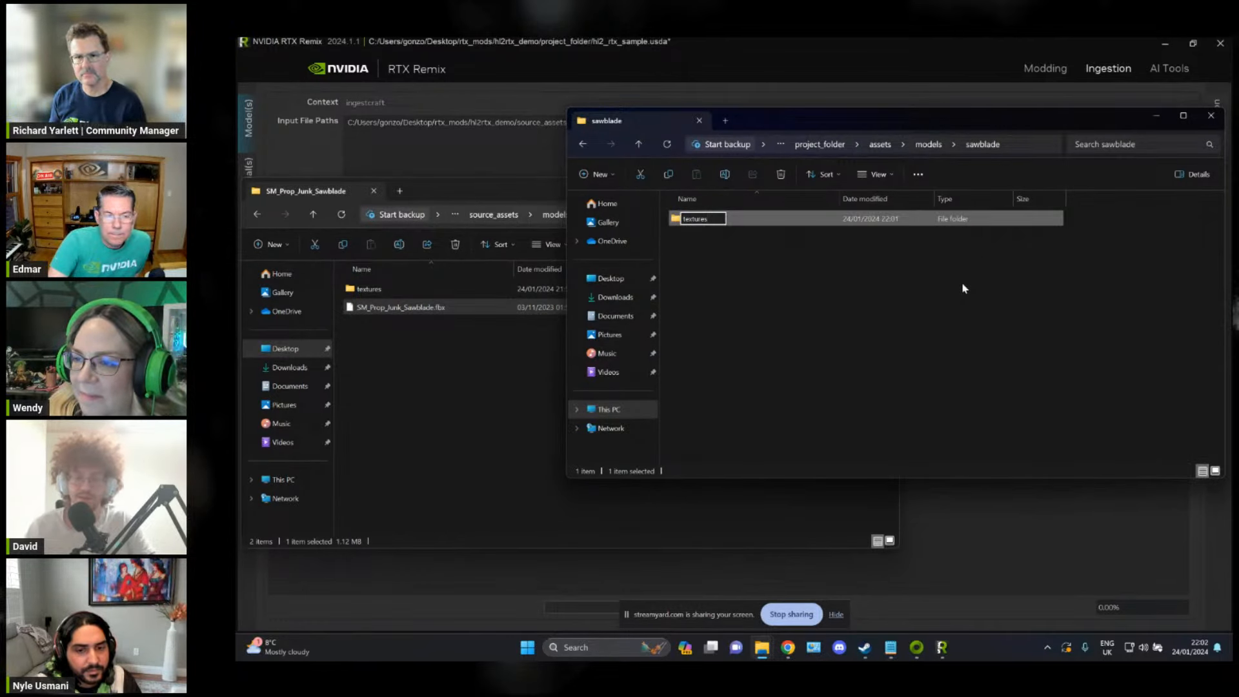
key("Return")
left_click(955, 281)
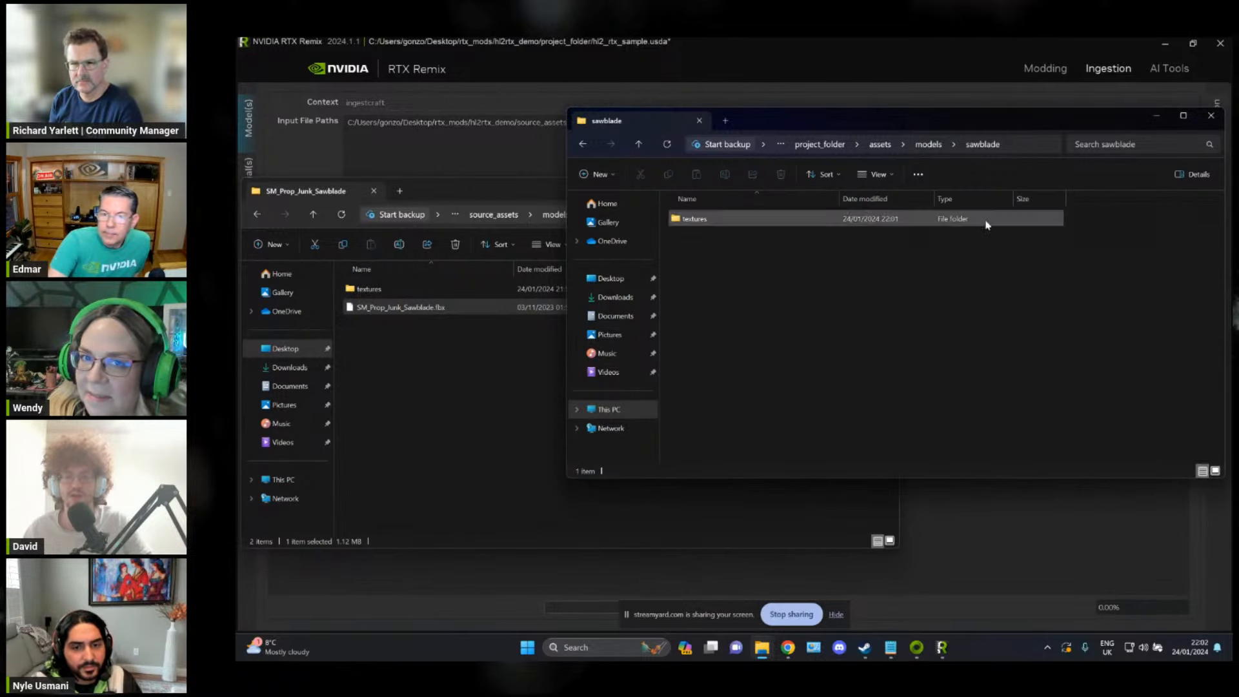
Step: Set RTX Remix's ingestion output directory to the project's assets\models\sawblade folder and add the saw blade model to the queue
left_click(1011, 145)
key("ctrl+c")
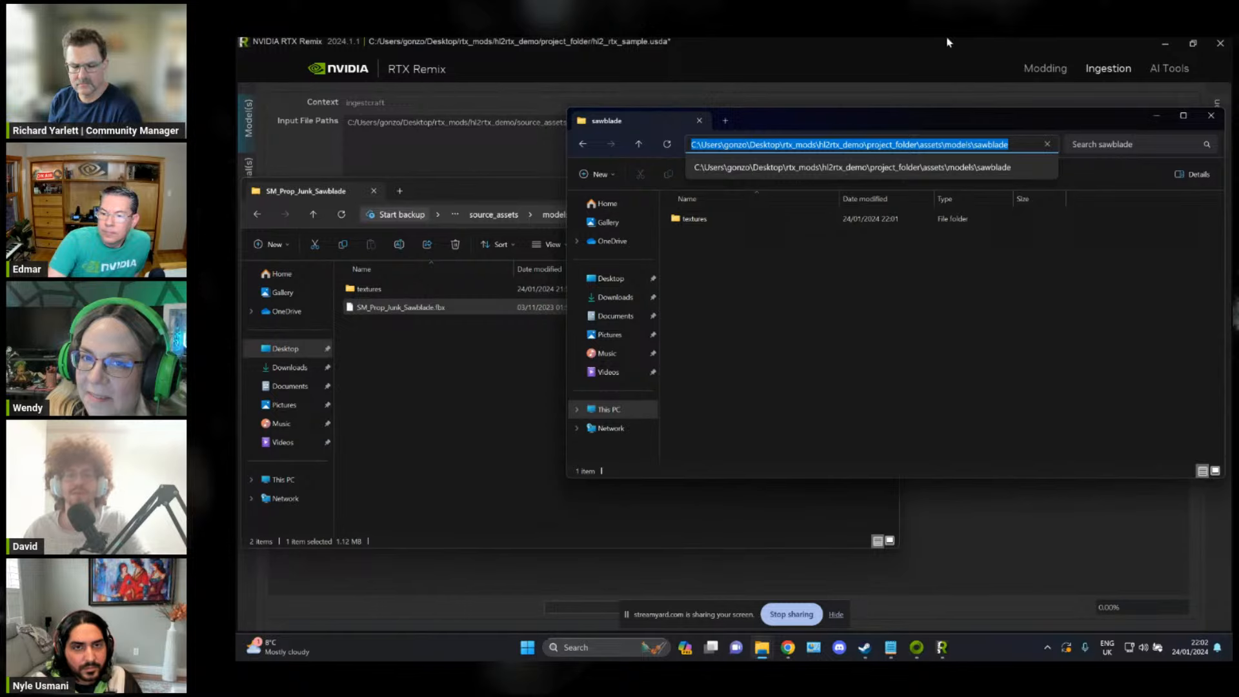
left_click(1022, 540)
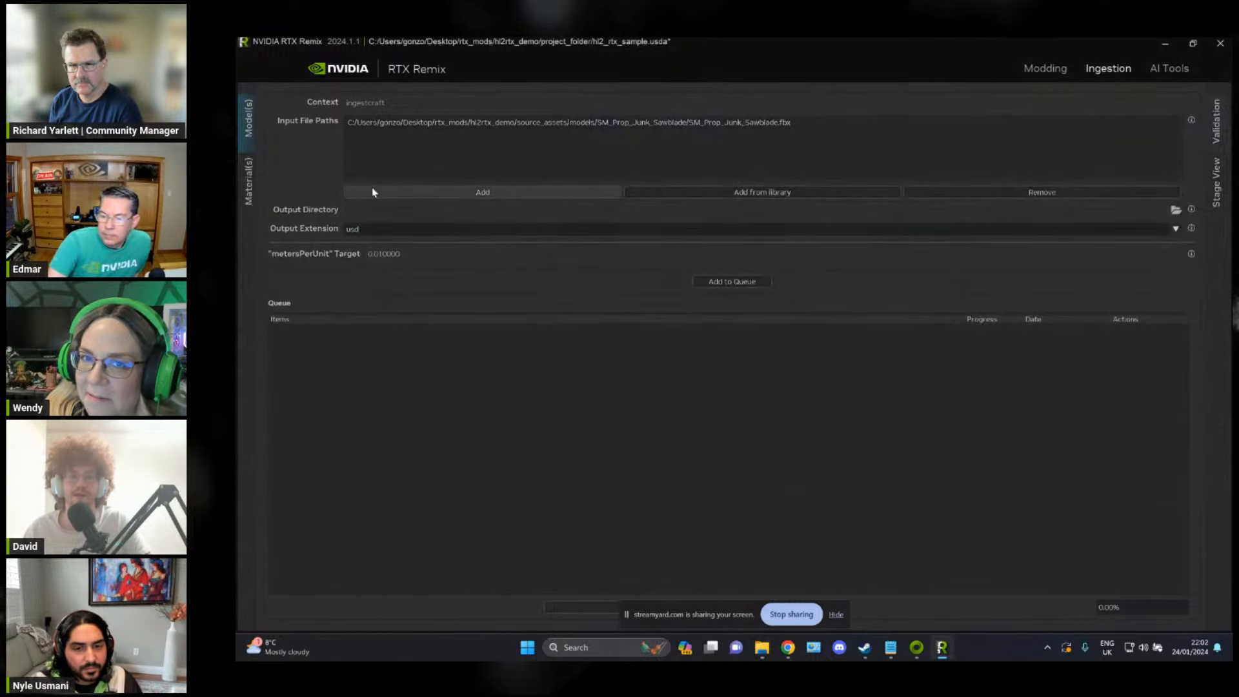
left_click(377, 209)
key("ctrl+v")
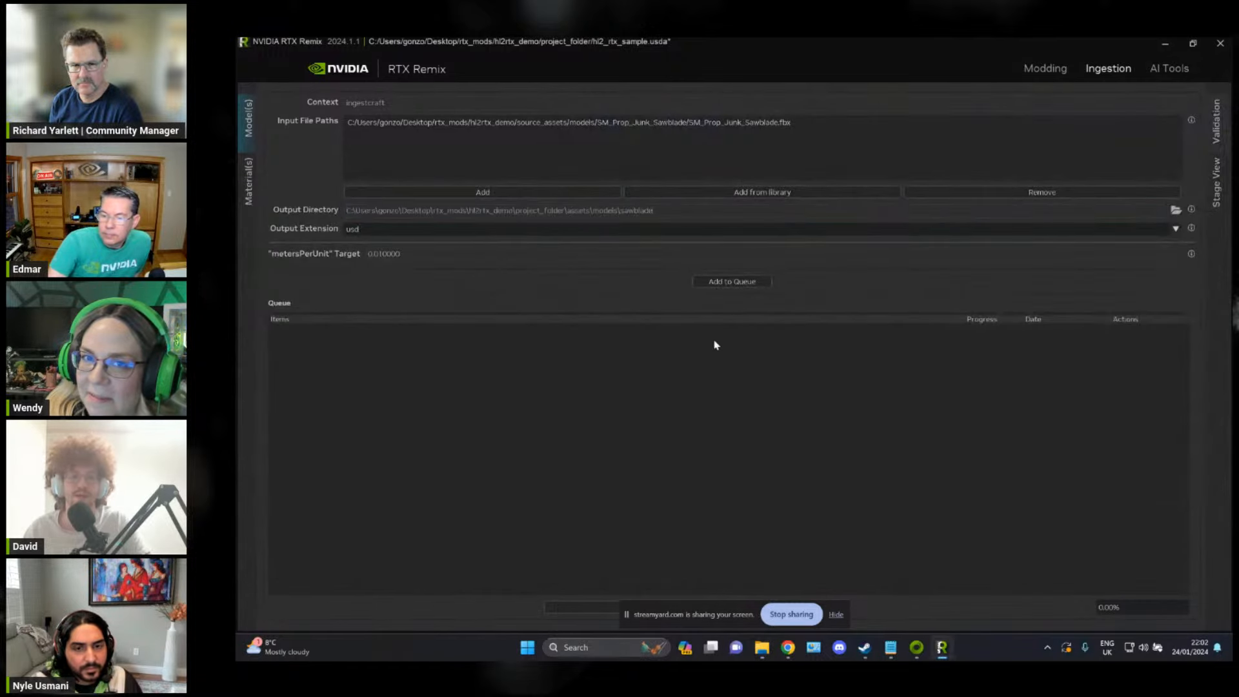
left_click(731, 282)
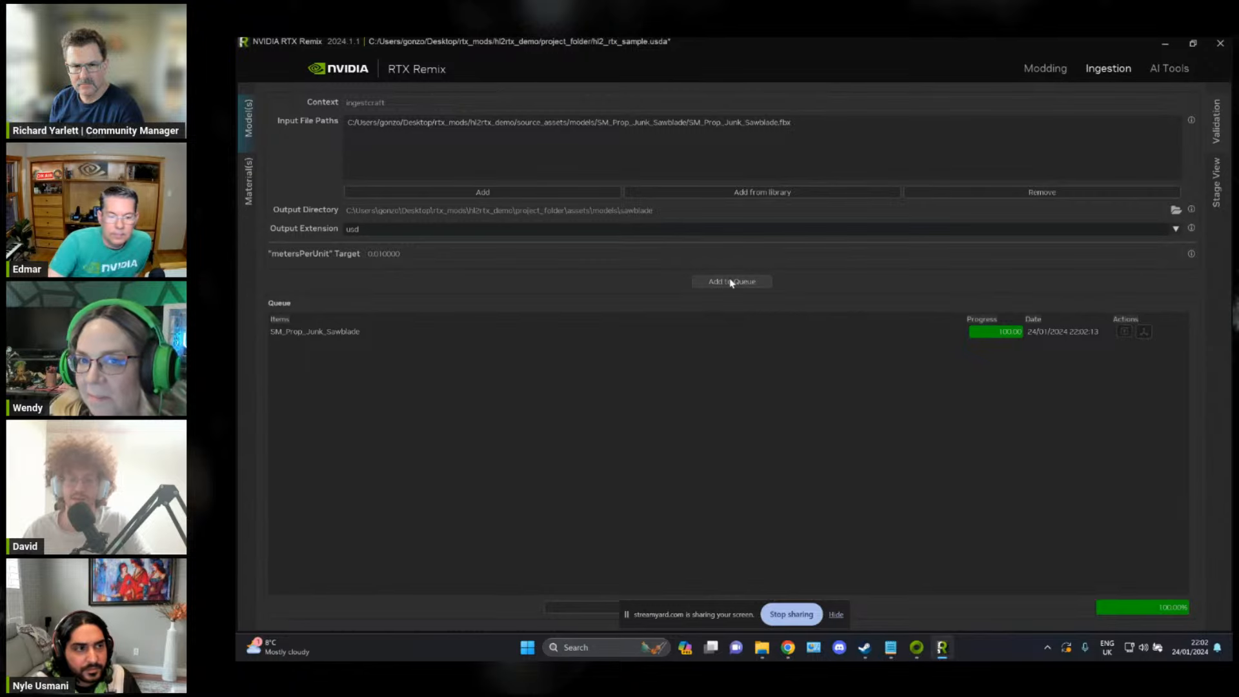
Step: Switch to File Explorer and check the ingested model files in the project's sawblade folder
key("alt+Tab")
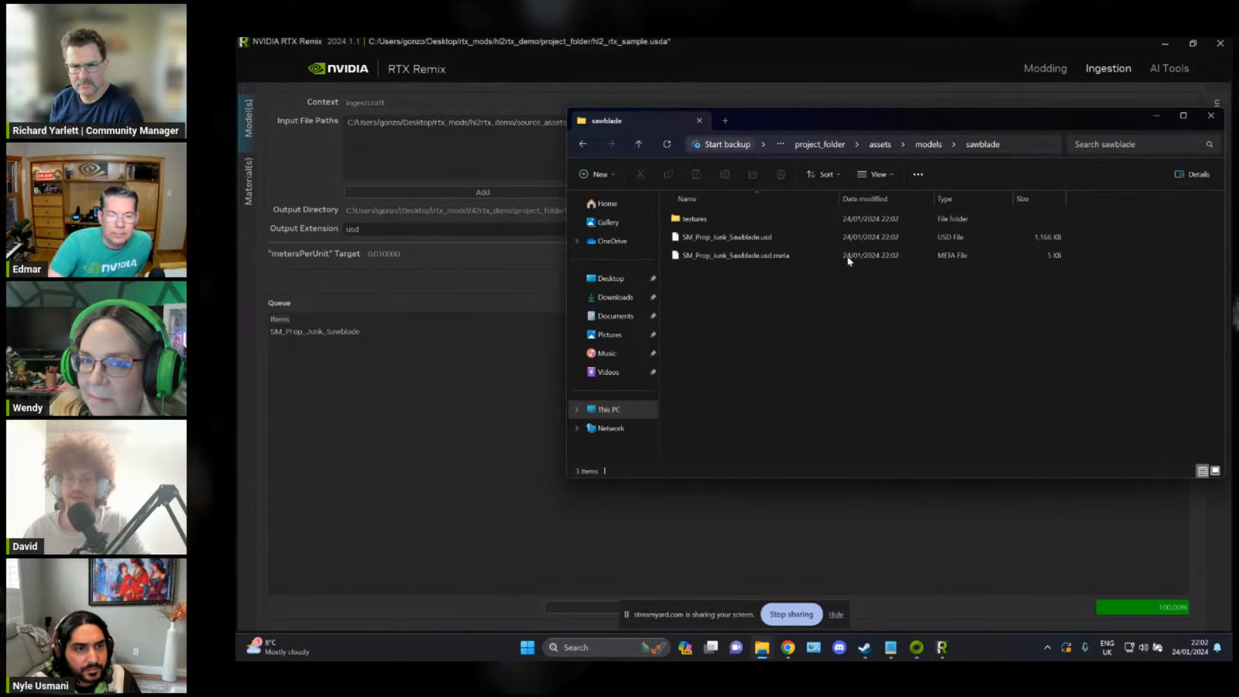
left_click_drag(1069, 301, 769, 237)
left_click(812, 306)
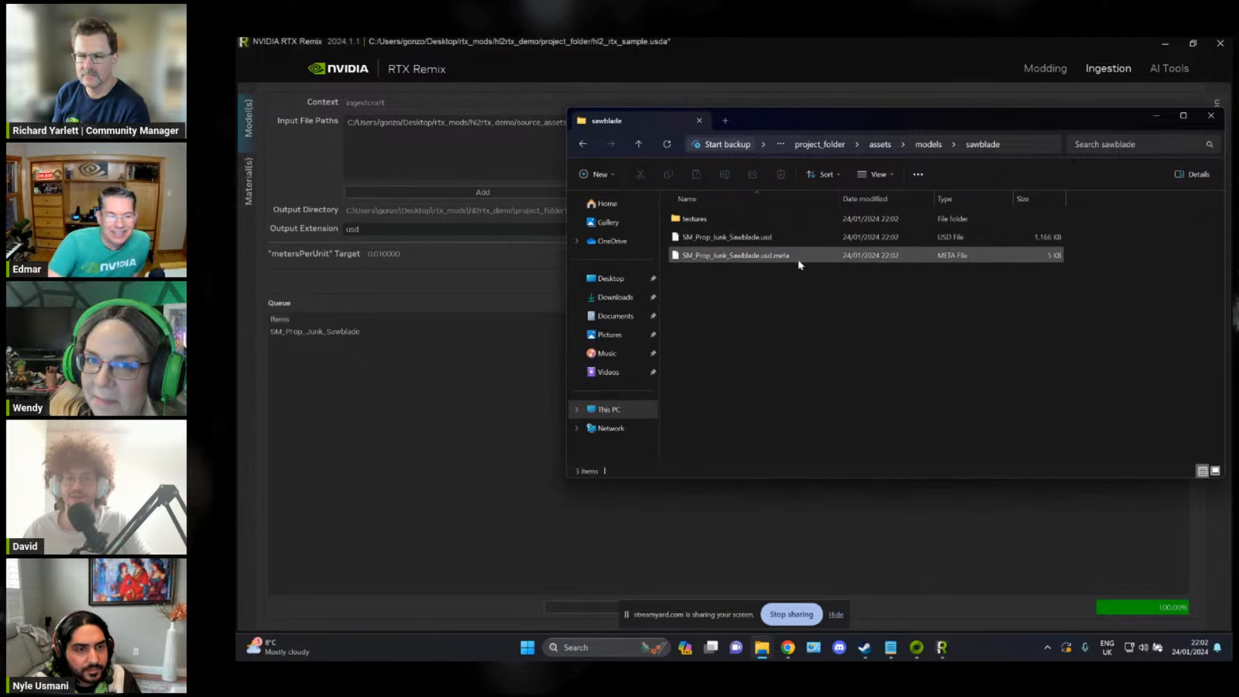
Step: Switch to RTX Remix and review the output extensions offered for model ingestion, keeping usd selected
left_click(446, 431)
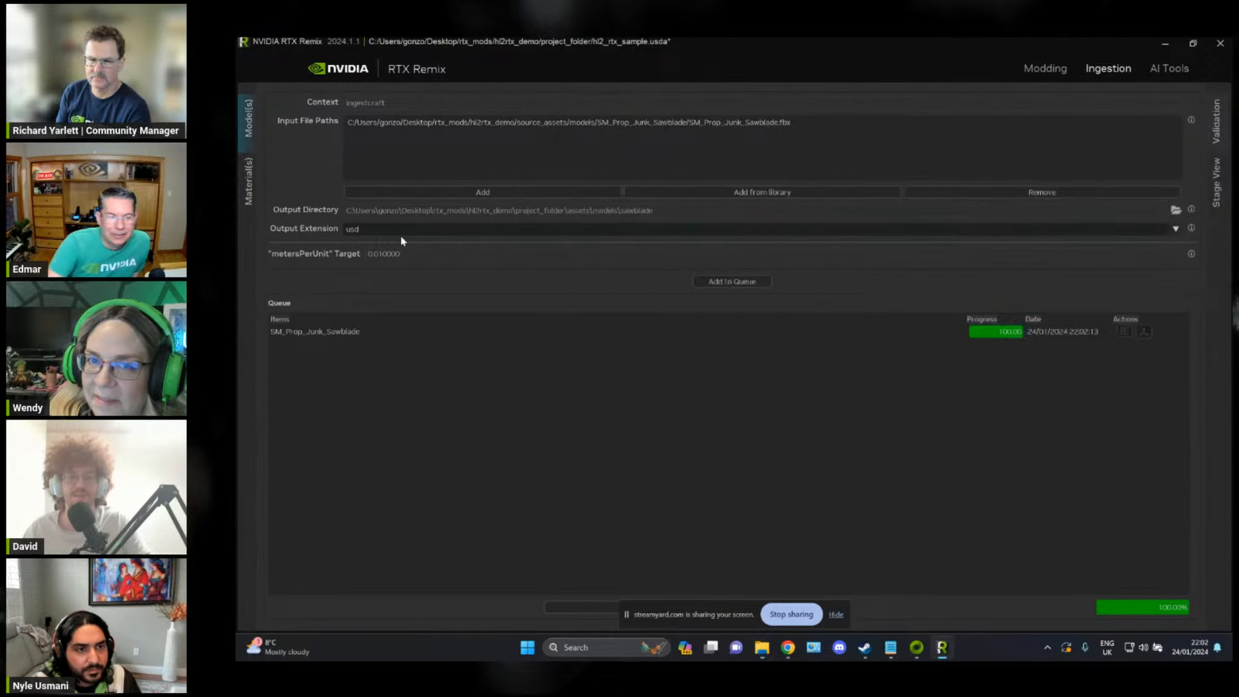
left_click(402, 229)
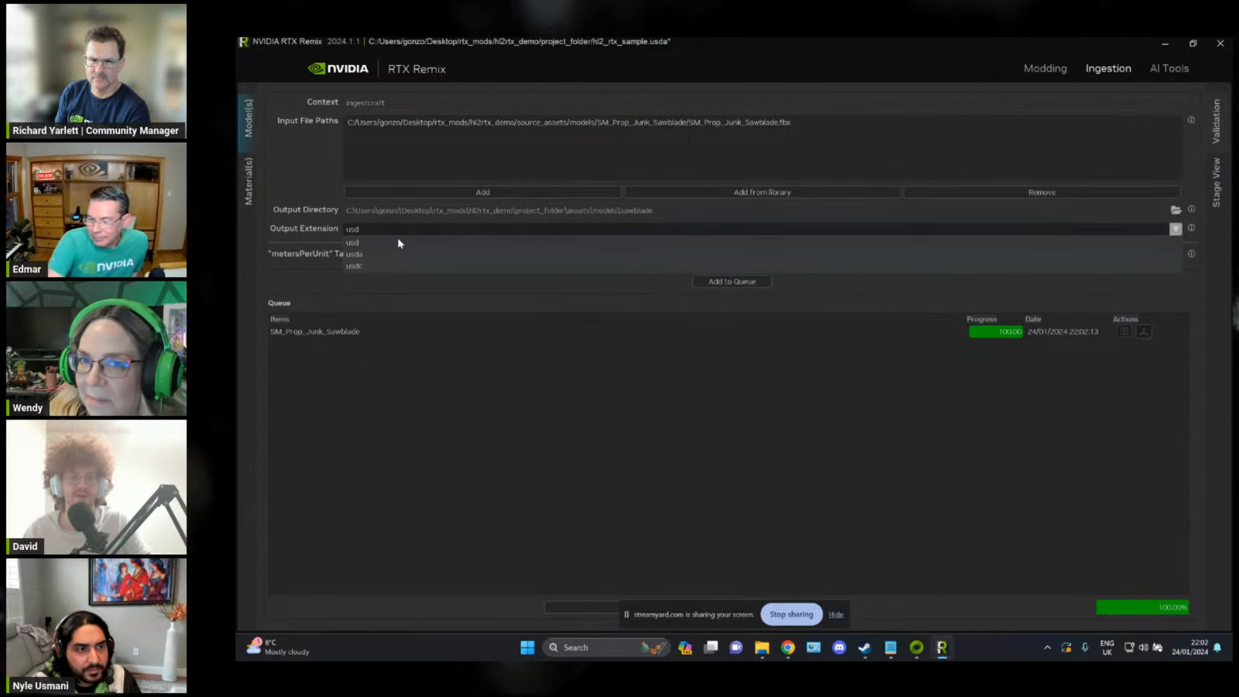
left_click(398, 244)
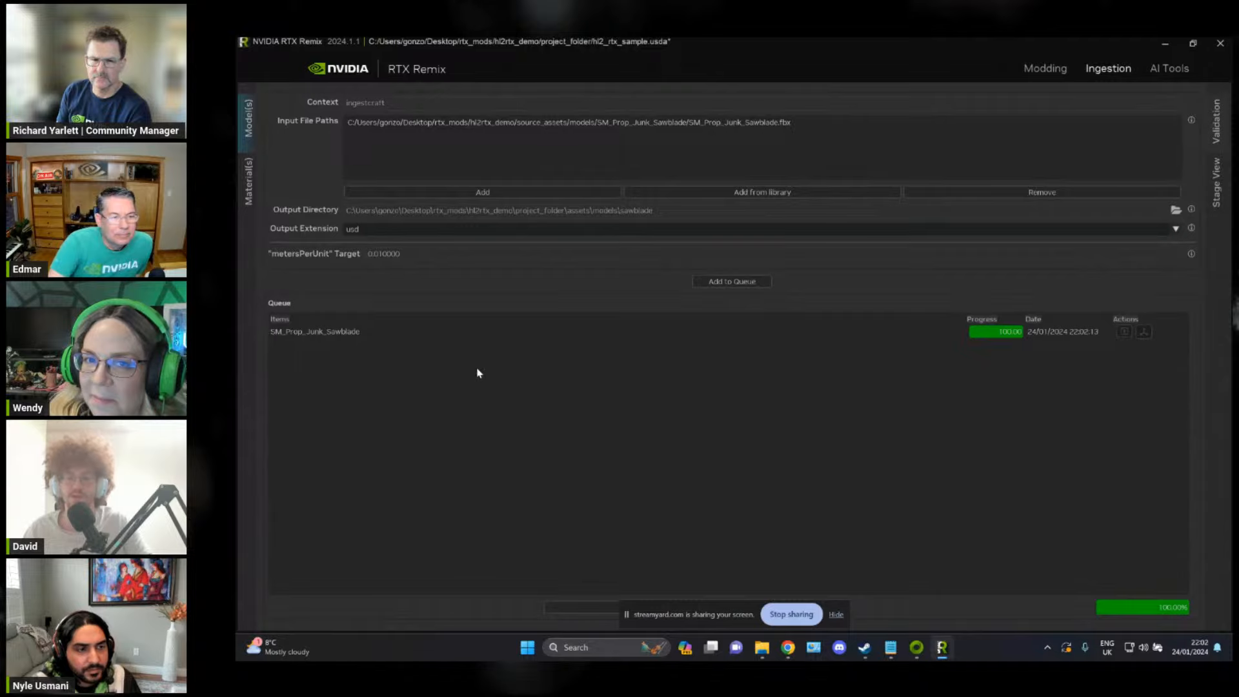
Step: Switch to File Explorer and inspect the ingested textures in the project's sawblade folder, with the source folder open alongside
key("alt+Tab")
left_click(663, 259)
key("alt+Tab")
left_click(801, 281)
left_click(849, 330)
left_click(1035, 338)
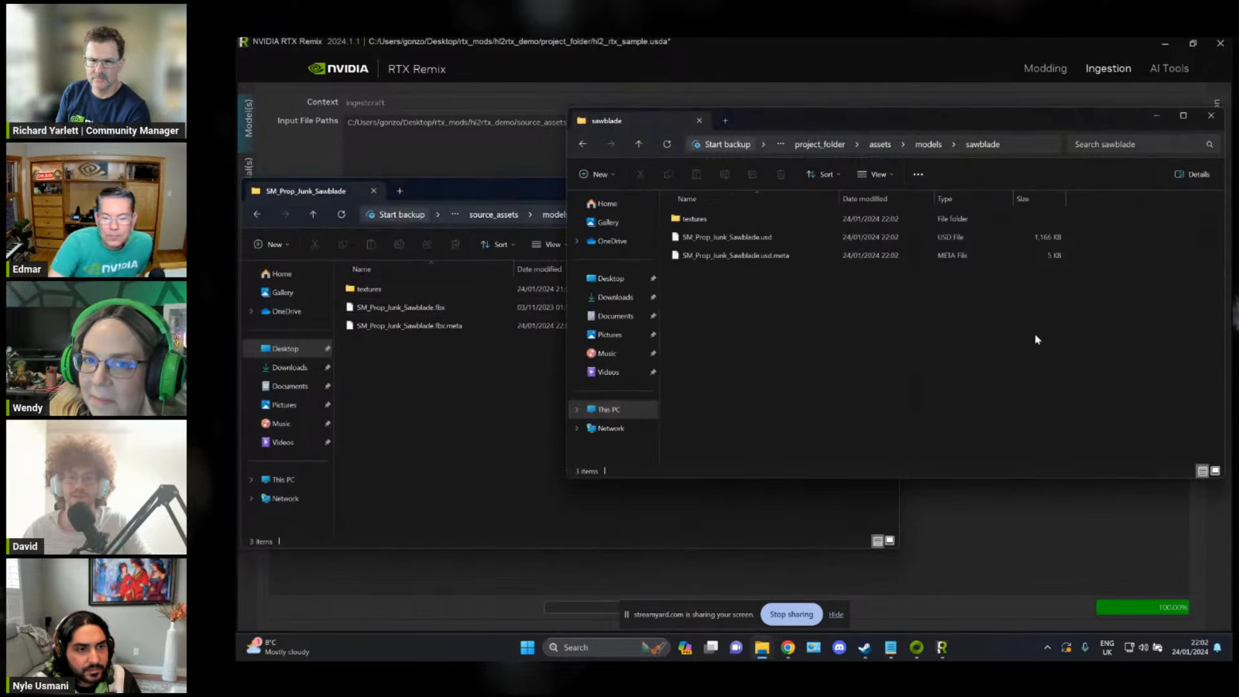
left_click_drag(803, 124, 806, 104)
double_click(717, 201)
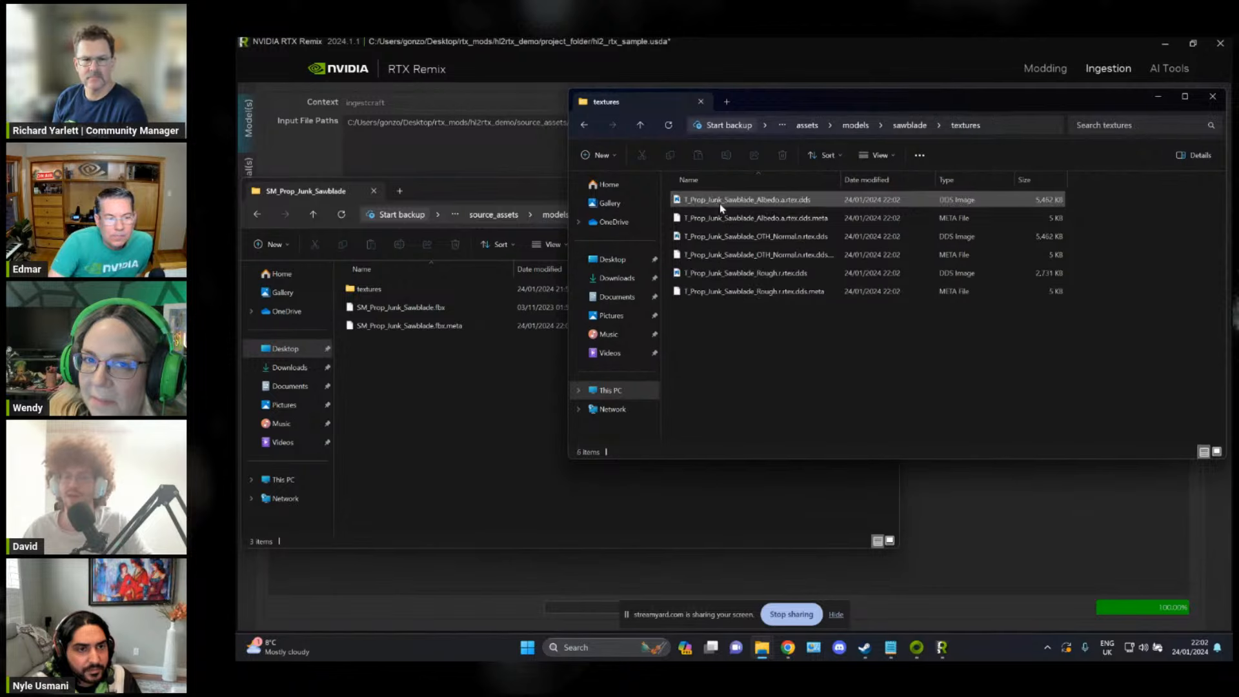
left_click(906, 126)
left_click(479, 192)
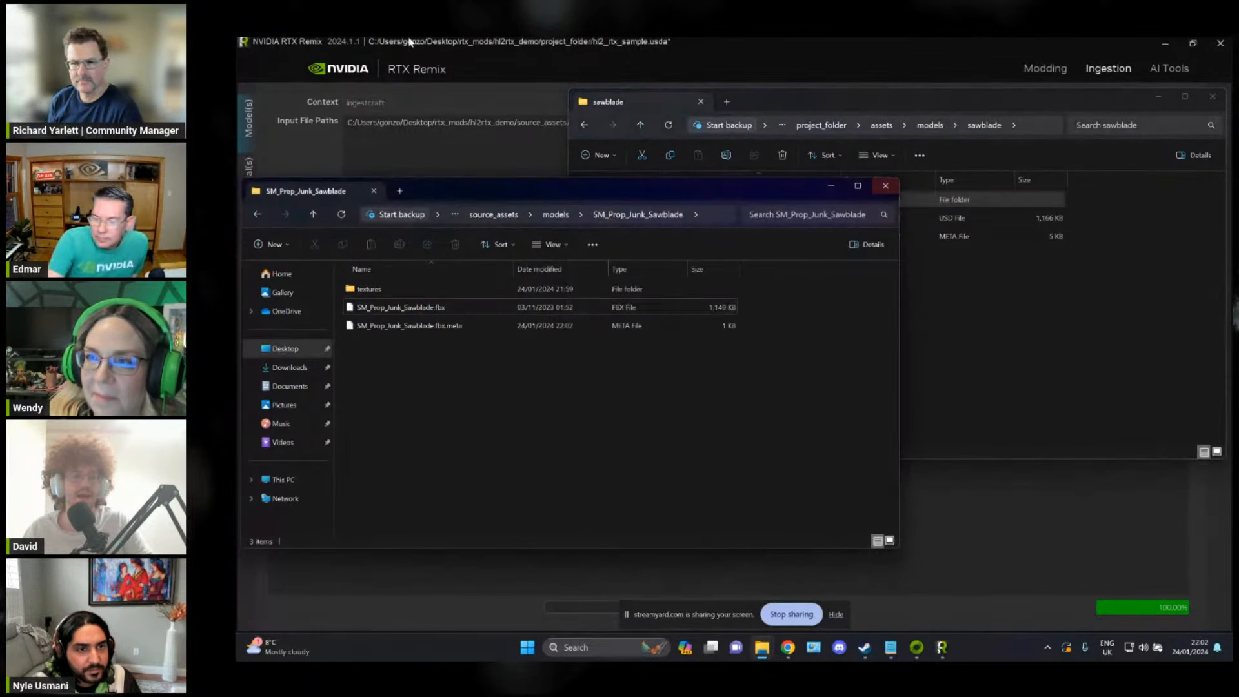
Step: Switch to RTX Remix and open the material ingestion page
left_click(411, 42)
left_click(251, 182)
key("alt+Tab")
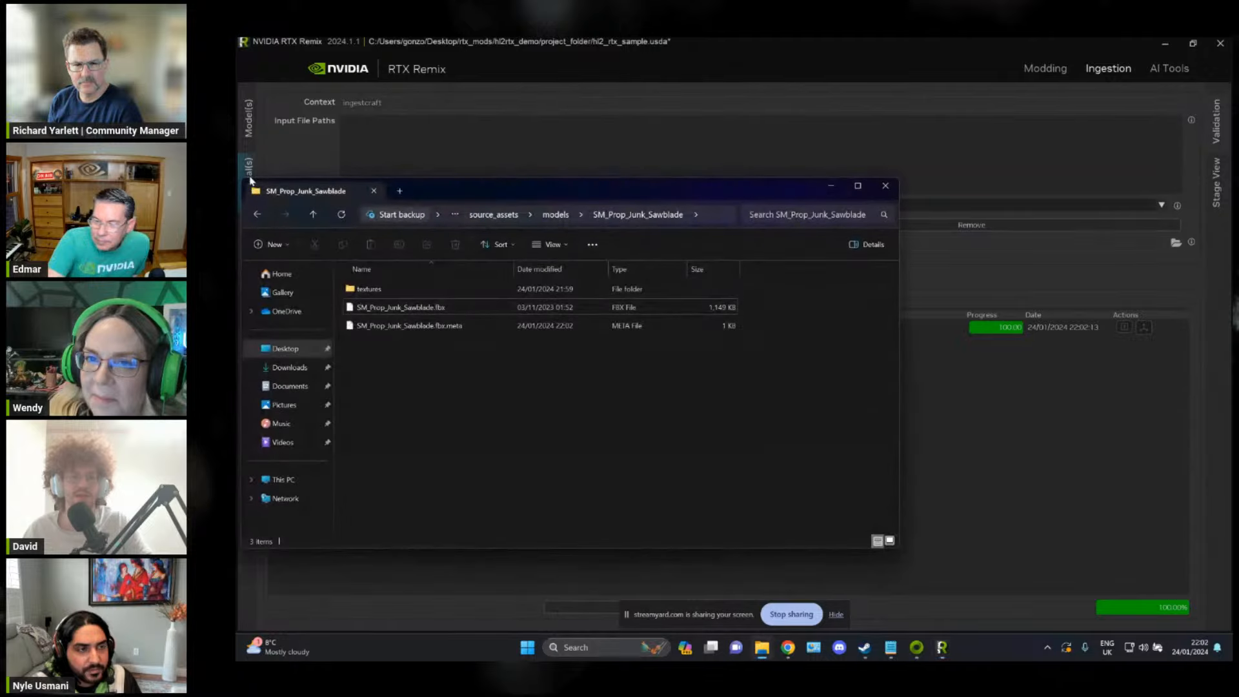
Step: Compare the project's ingested sawblade folder with the source SM_Prop_Junk_Sawblade folder in File Explorer
key("alt+Tab")
double_click(785, 199)
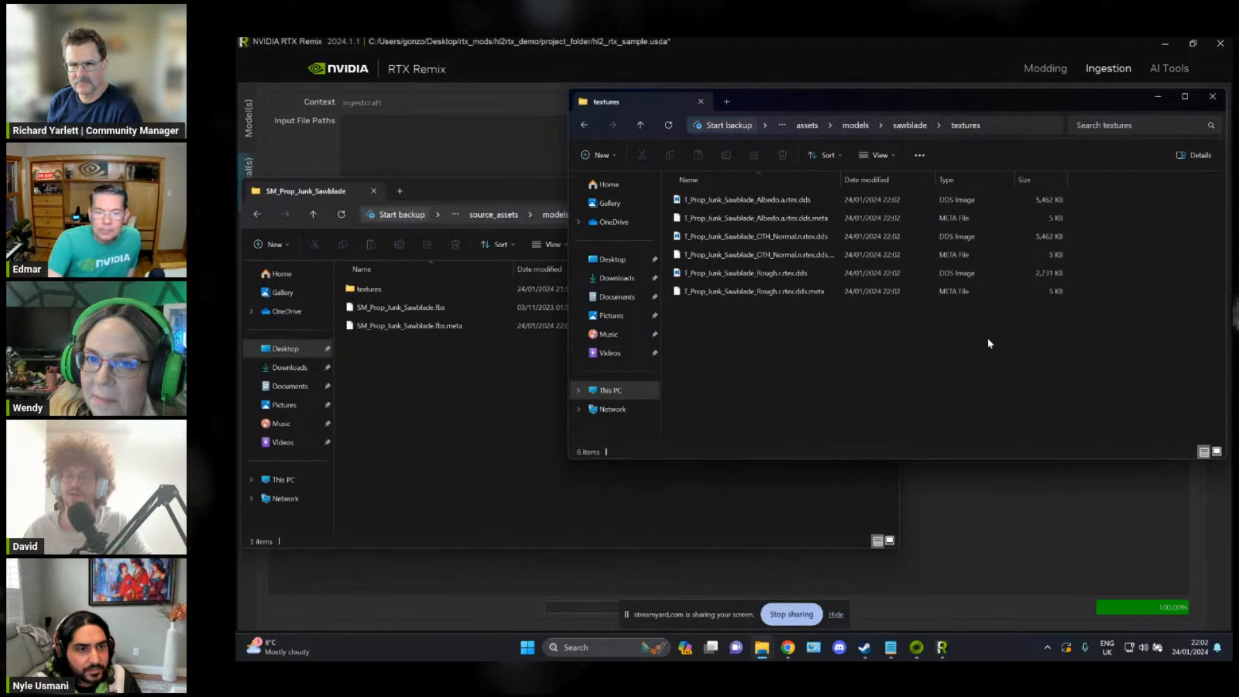
left_click(909, 125)
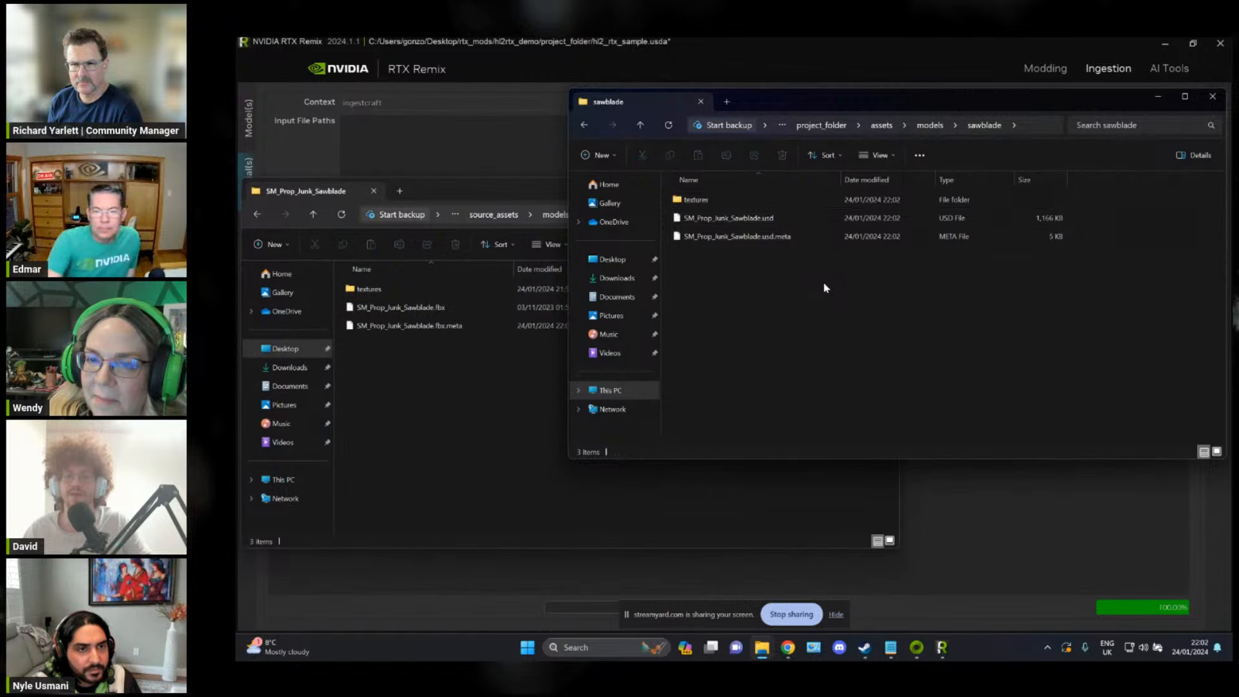
left_click(423, 371)
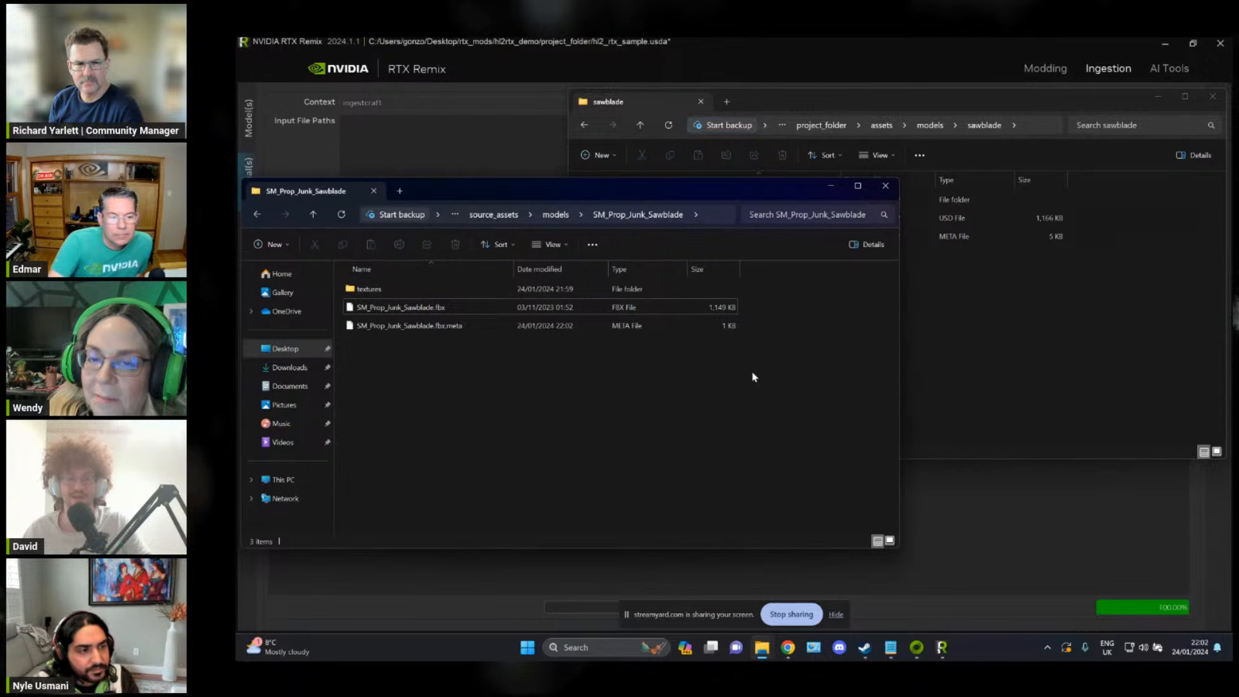
left_click(929, 277)
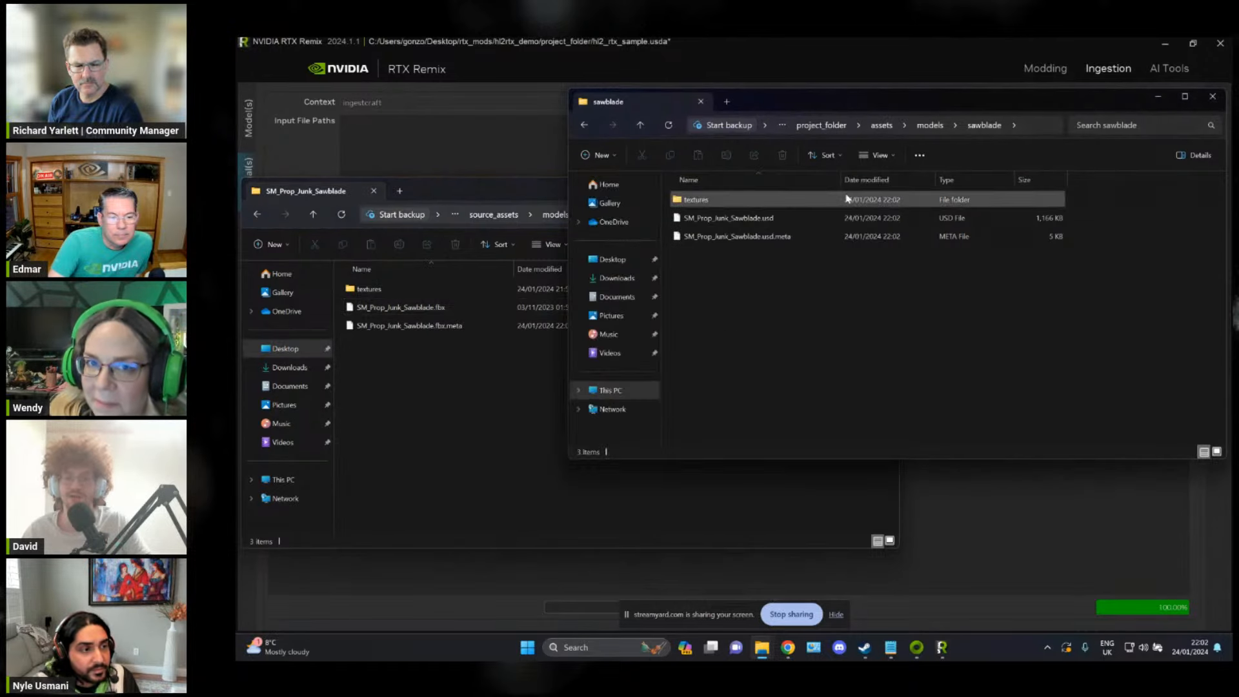
left_click(488, 374)
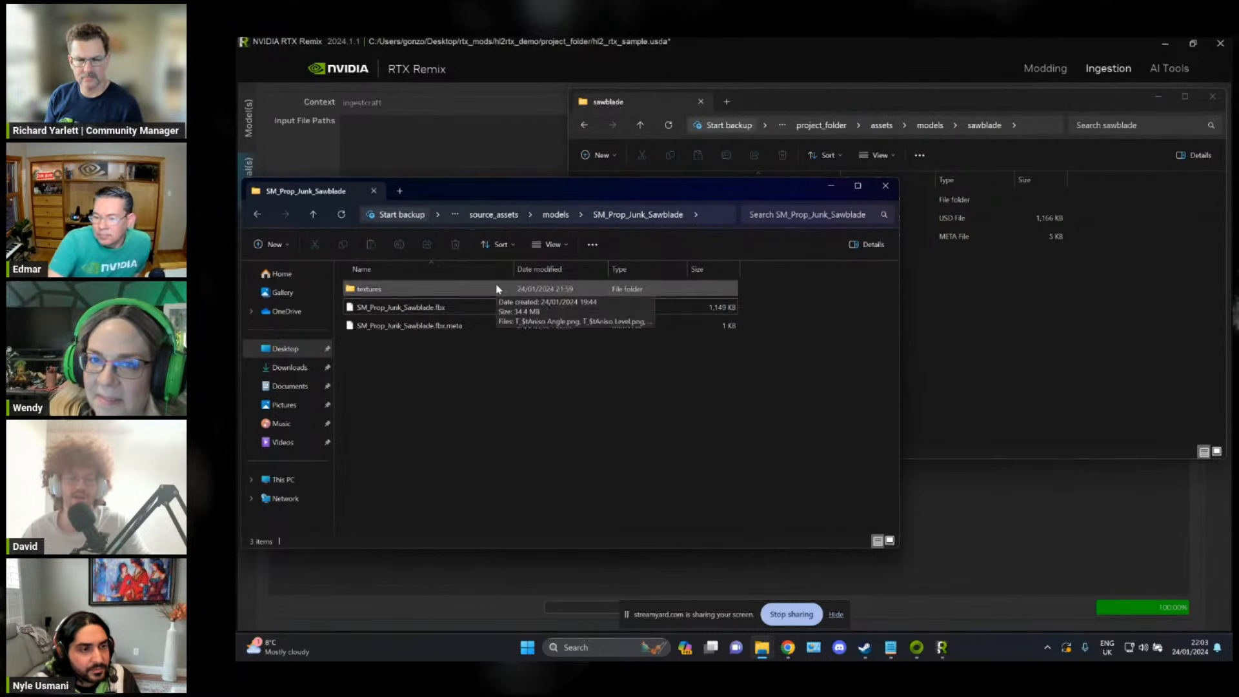
left_click(1070, 227)
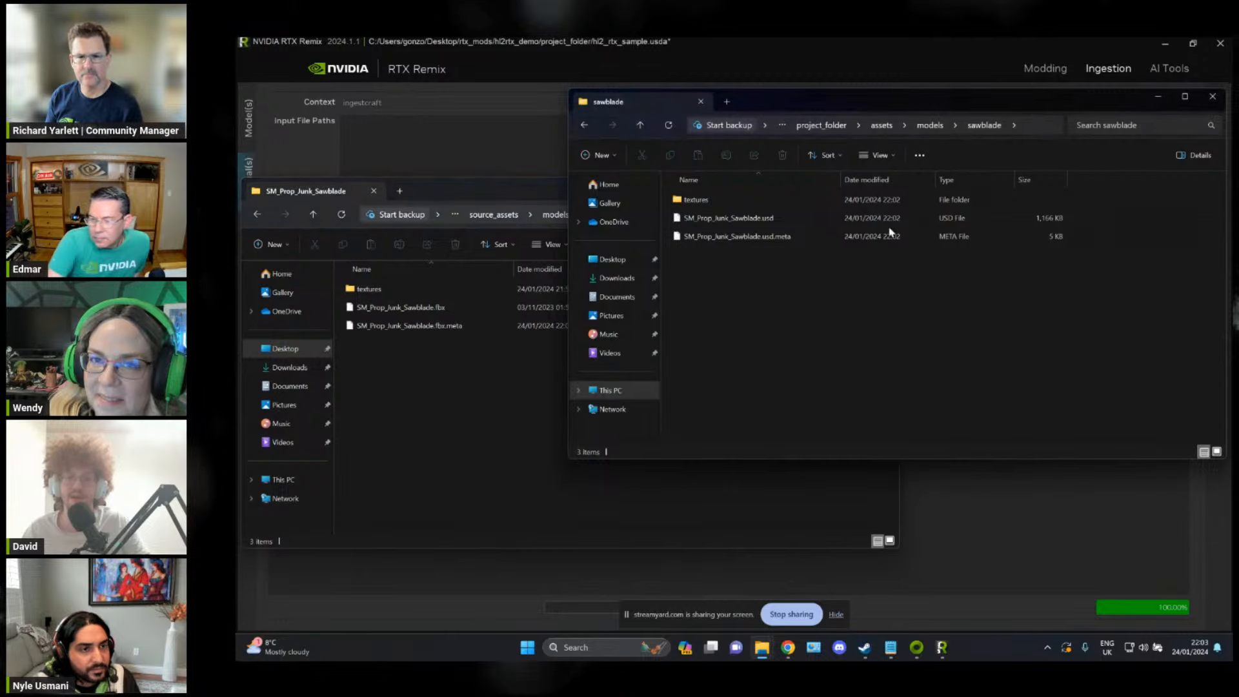
Step: Compare the ingested DDS textures with the source PNG textures of the saw blade to find which maps were not ingested
double_click(842, 201)
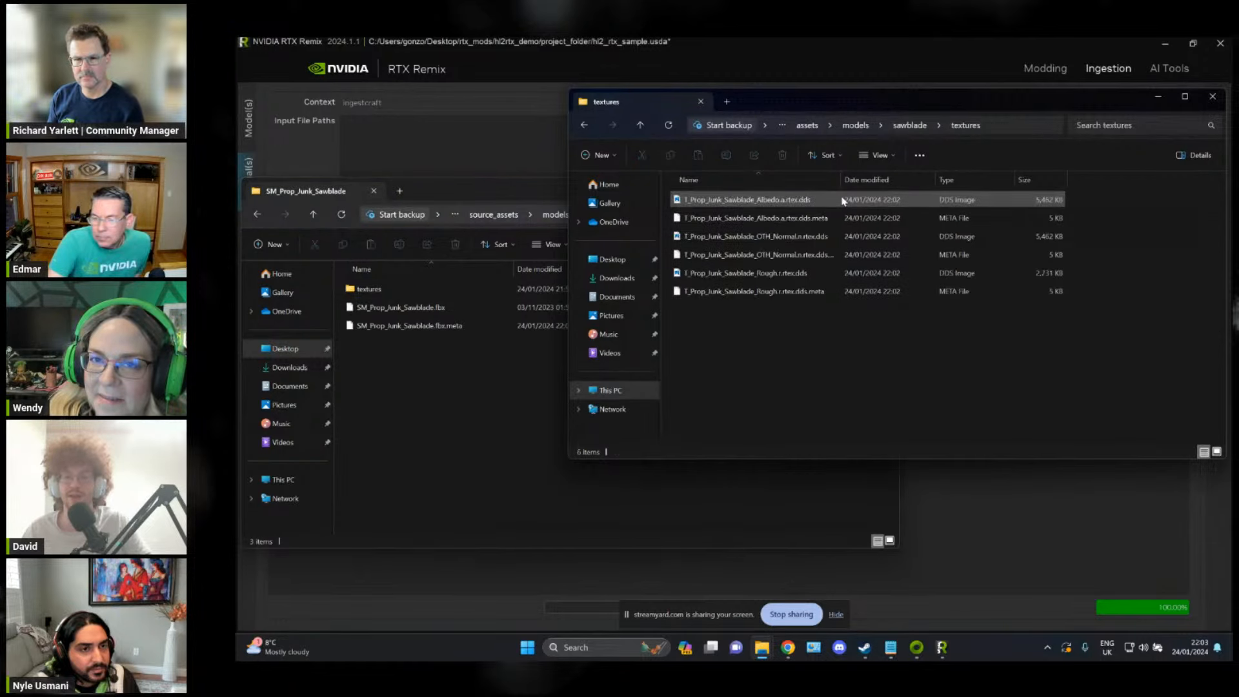
left_click_drag(1131, 324, 778, 141)
left_click(935, 323)
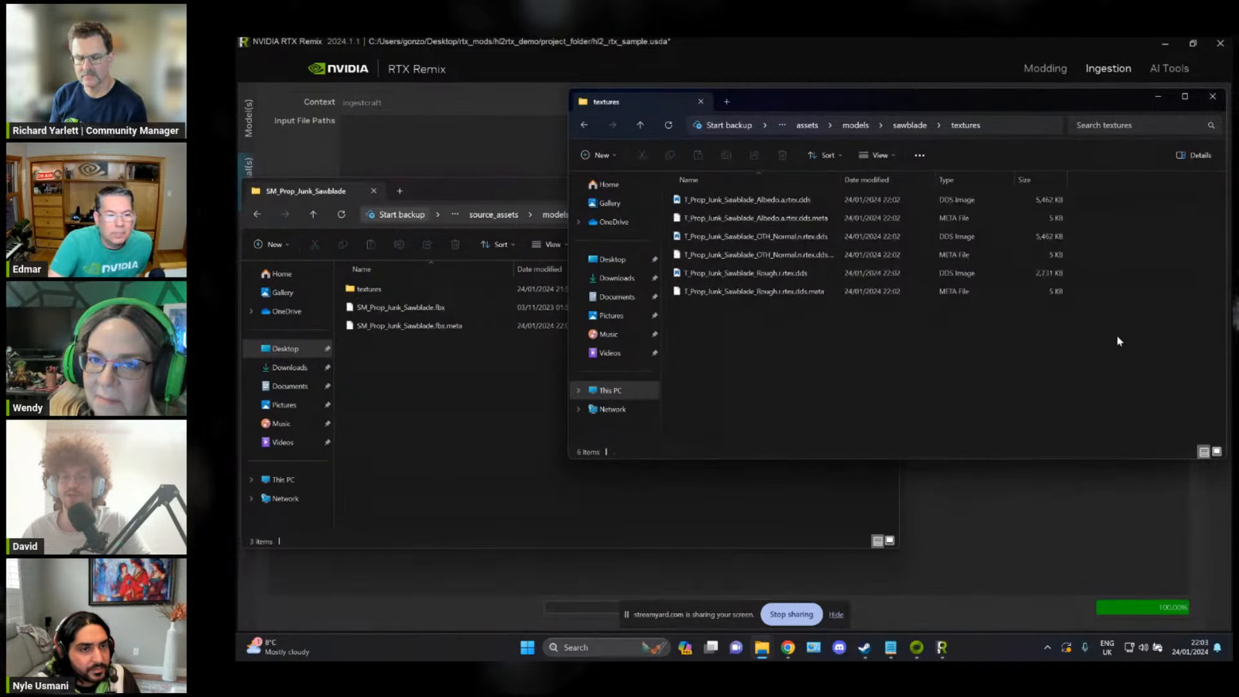
left_click_drag(1117, 337, 993, 349)
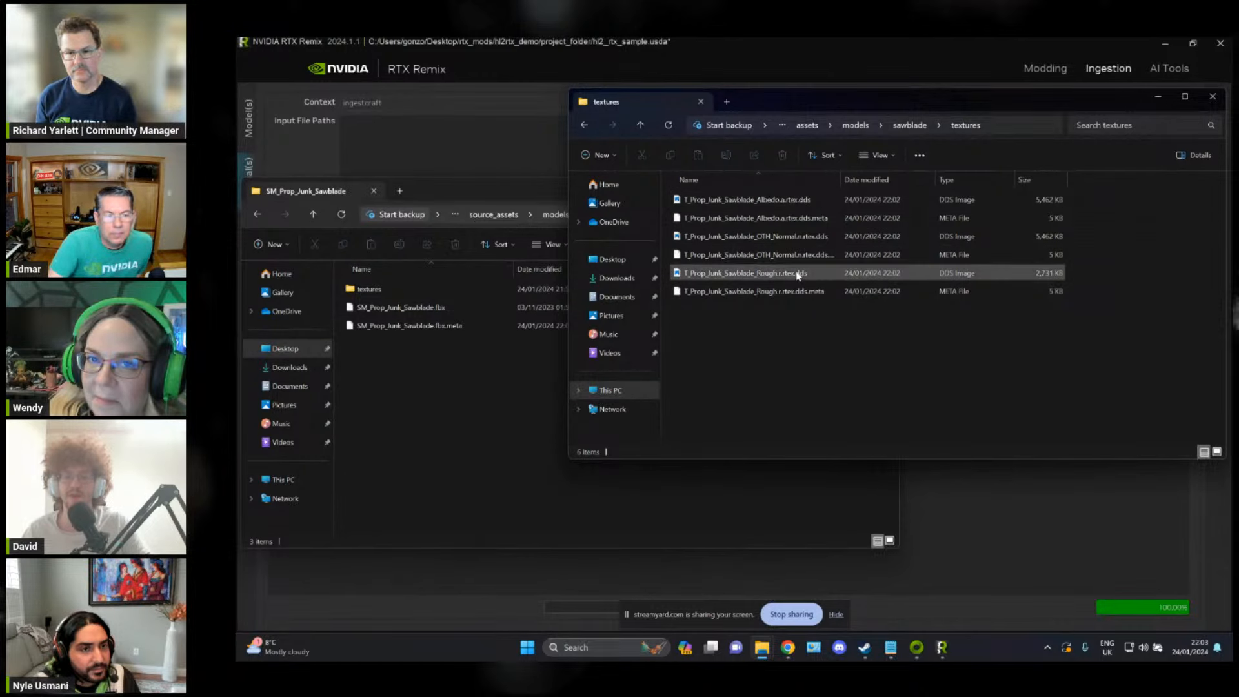
left_click_drag(1108, 341, 711, 189)
left_click(1081, 326)
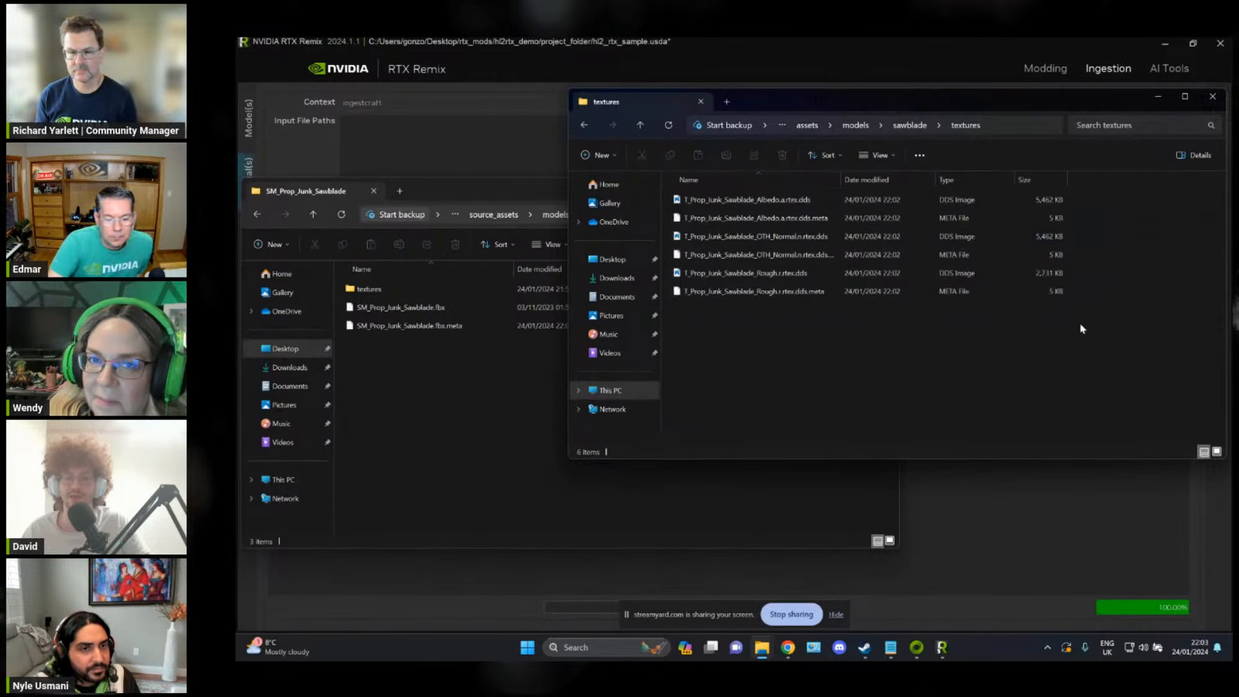
double_click(371, 289)
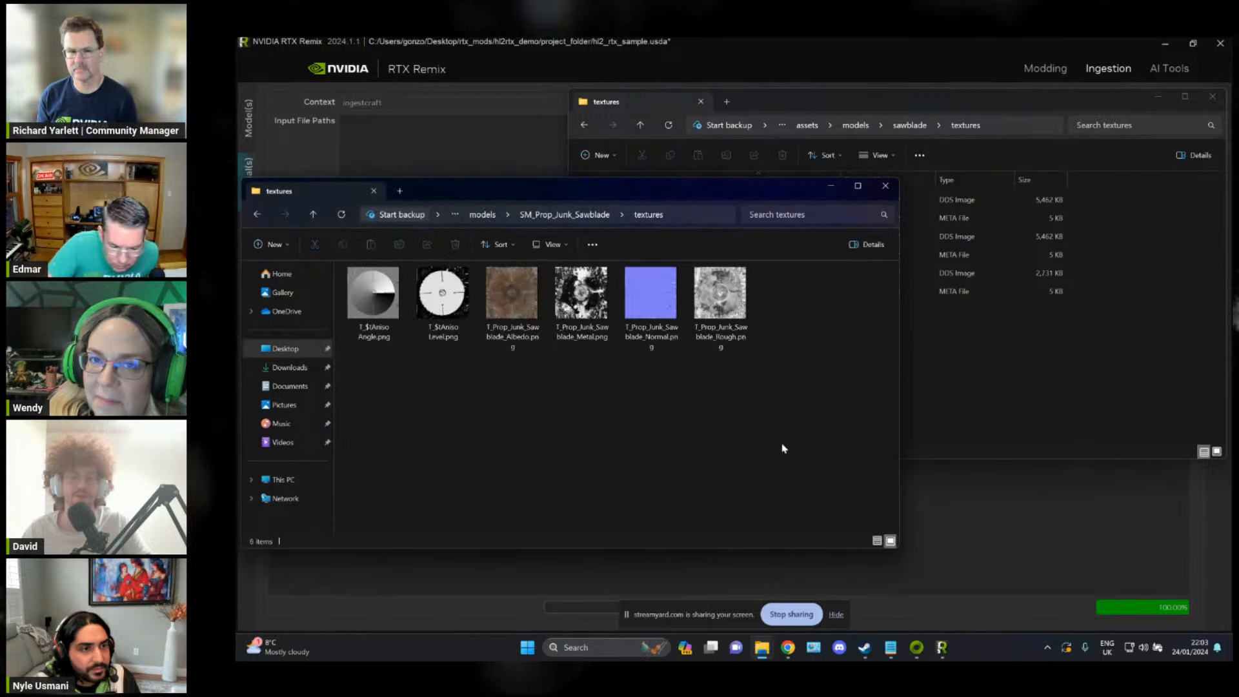
left_click(1067, 351)
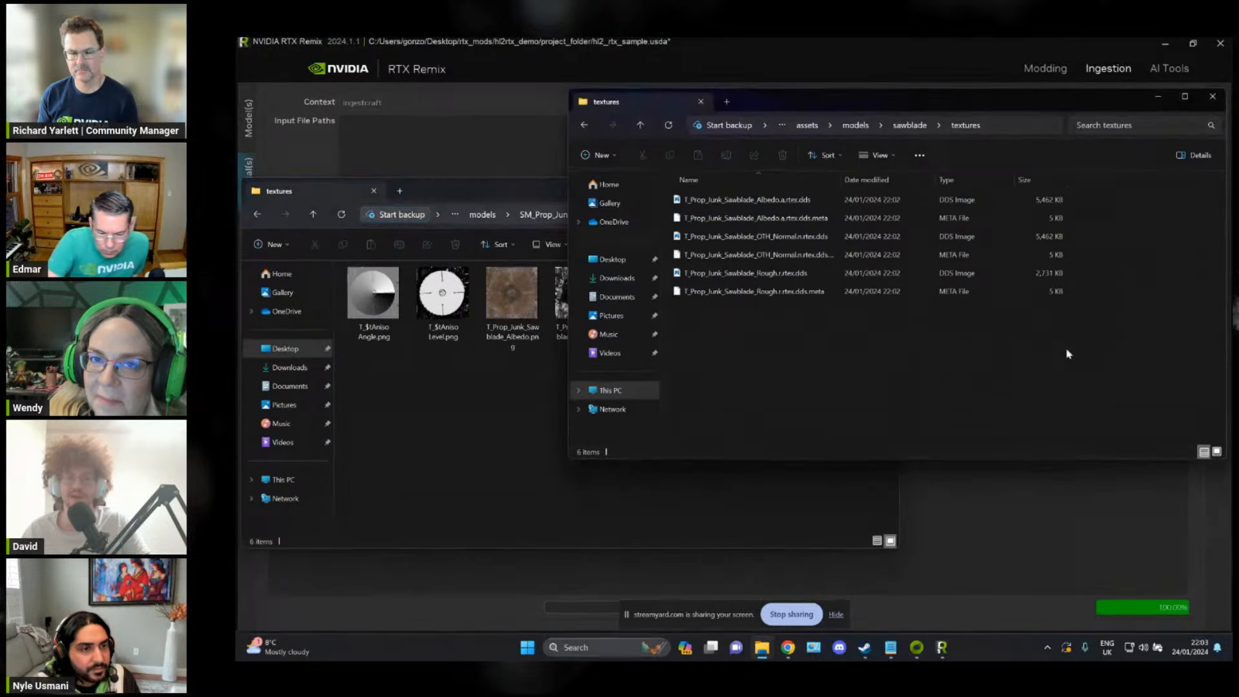
Step: Add T_Prop_Junk_Sawblade_Metal.png from the source textures folder to RTX Remix's material ingestion as Metallic, keeping the Normal - OpenGL convention
left_click(465, 429)
left_click(497, 42)
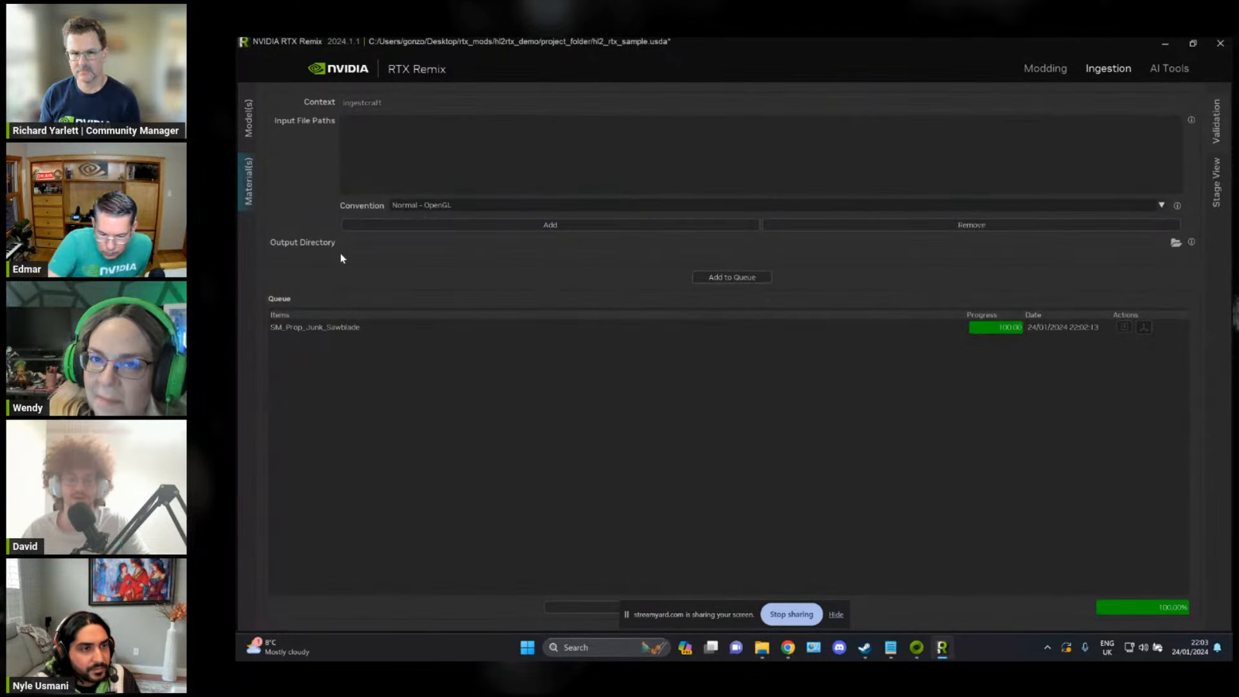
key("alt+Tab")
left_click(597, 324)
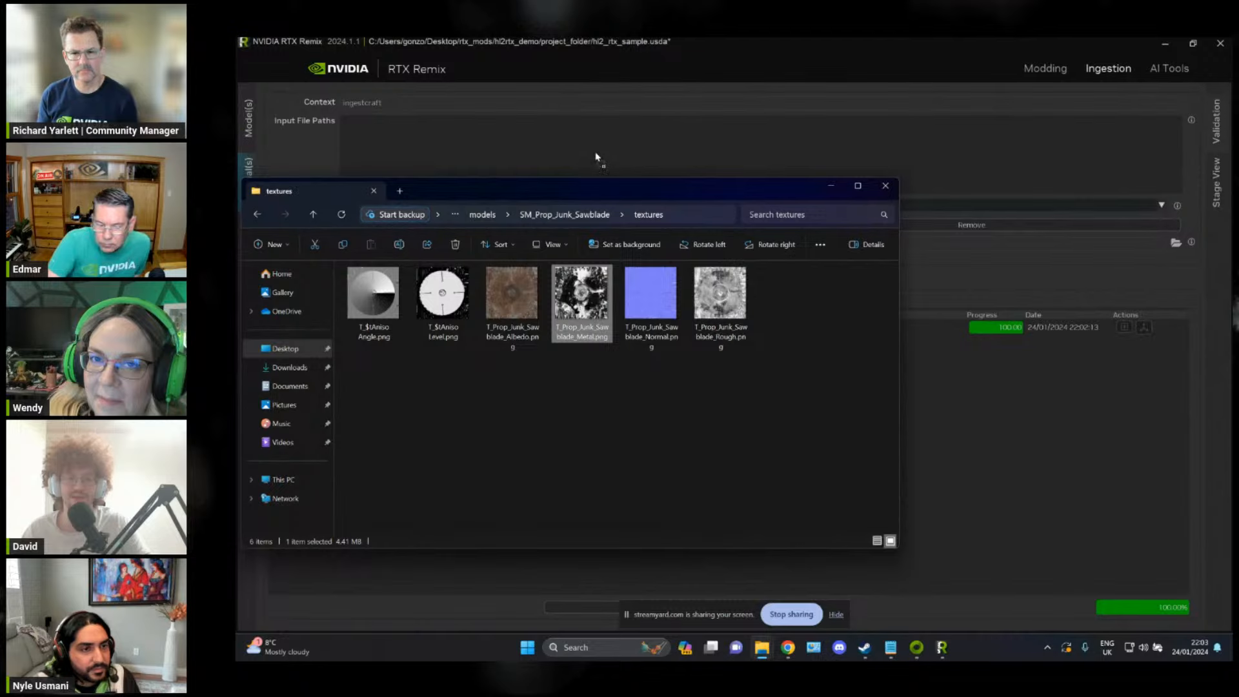
left_click(1062, 408)
left_click(492, 201)
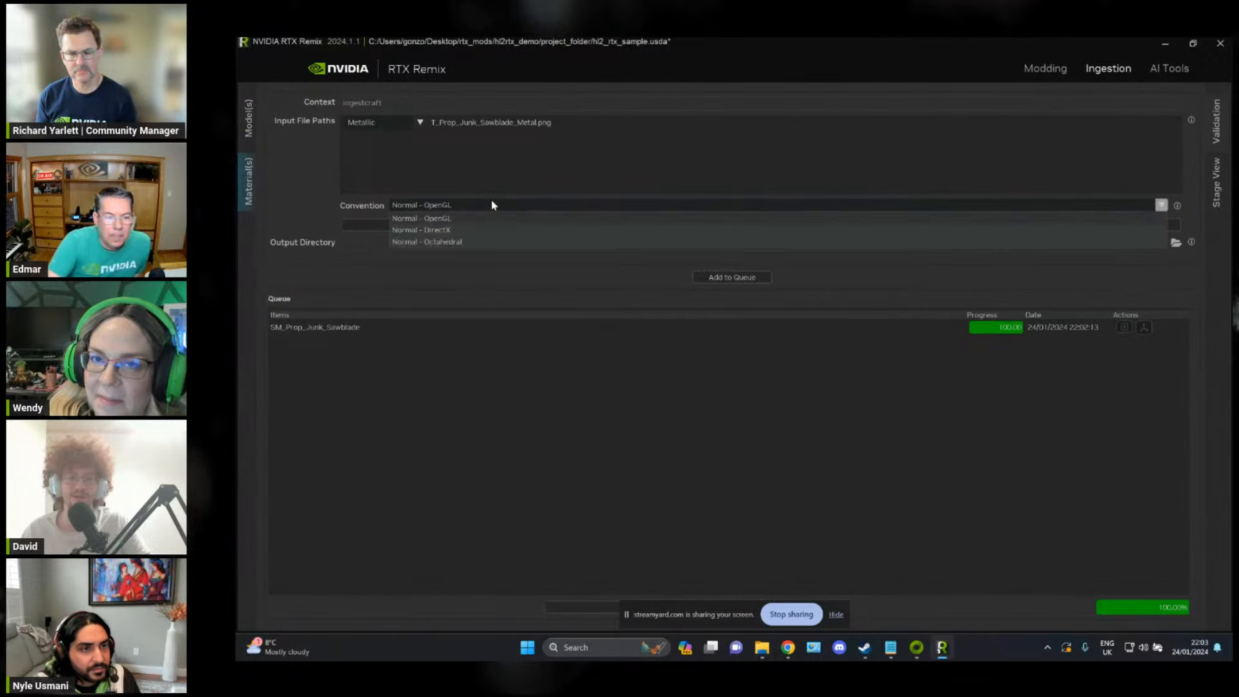
left_click(491, 202)
Step: Set the material output directory to the project's assets\models\sawblade\textures folder and add the metallic texture to the queue
key("alt+Tab")
left_click(775, 252)
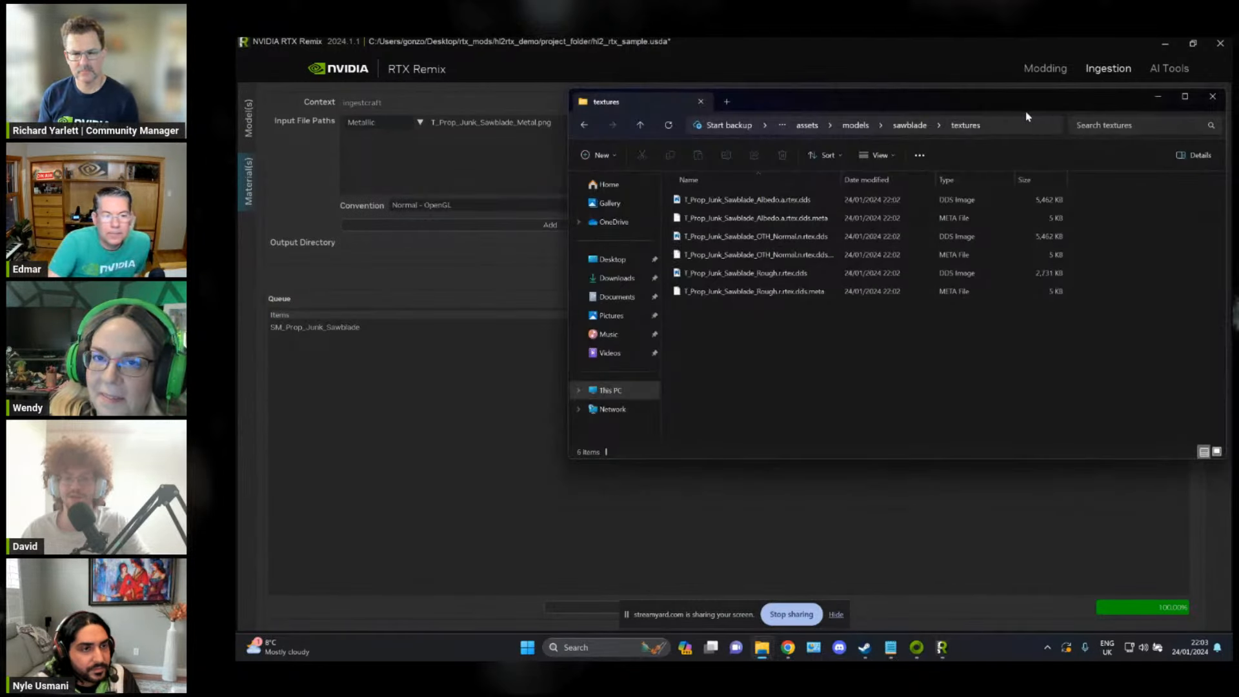
left_click(1028, 120)
left_click(468, 409)
left_click(617, 239)
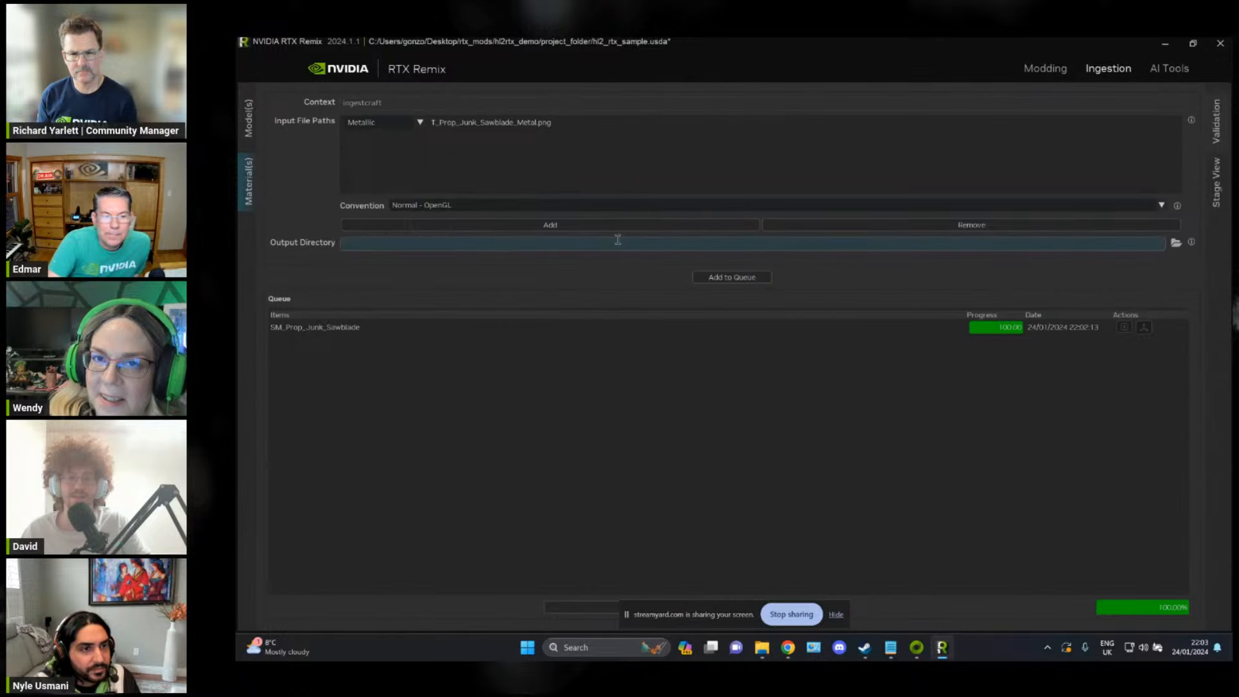
key("Return")
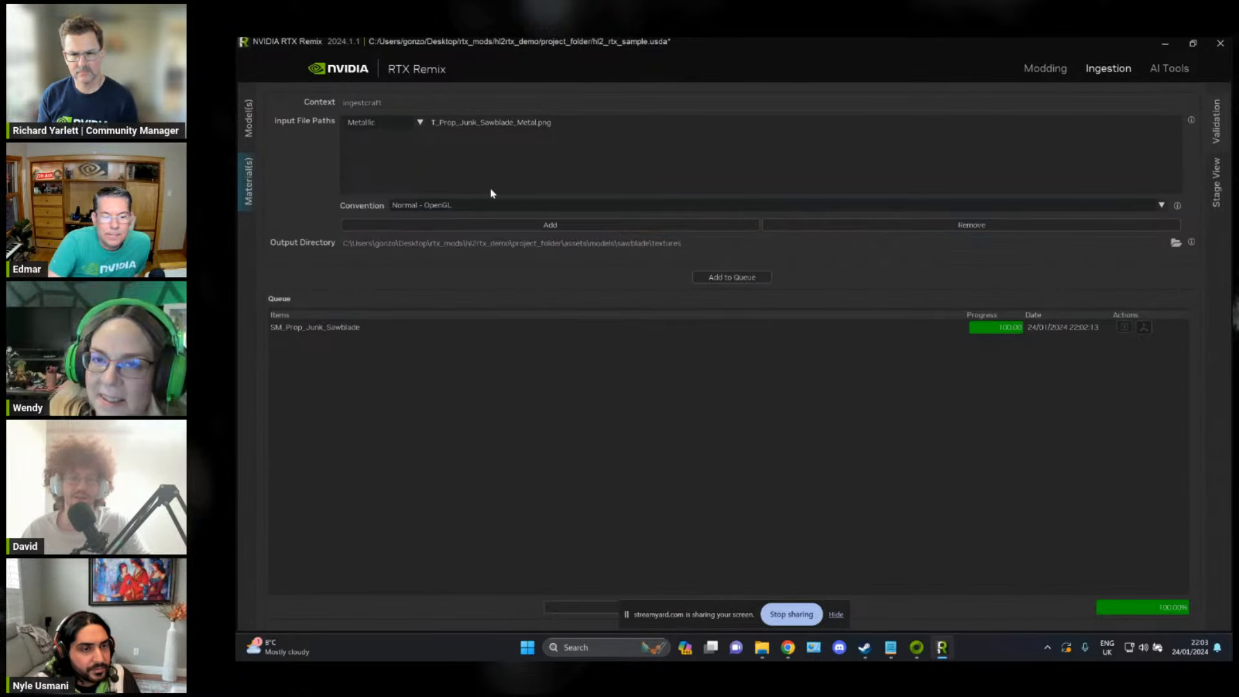
left_click(755, 279)
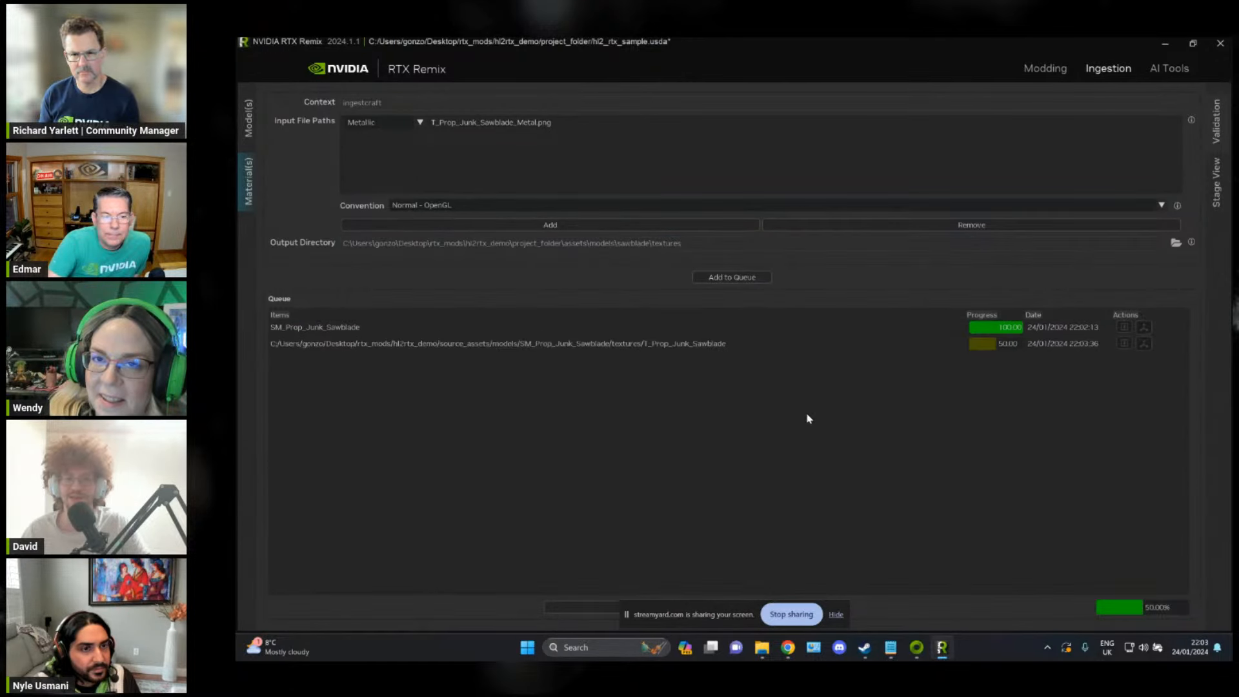
Step: Switch to File Explorer and check the sawblade textures folder for the ingested metallic texture
key("alt+Tab")
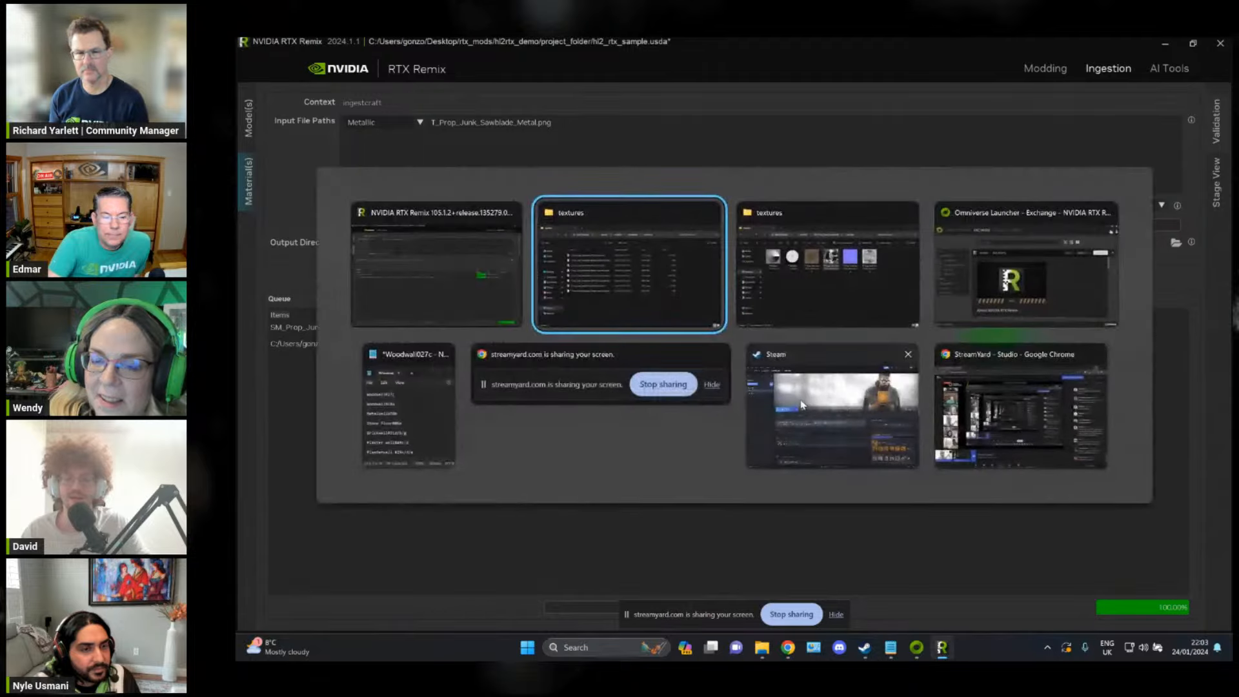
key("alt+Tab")
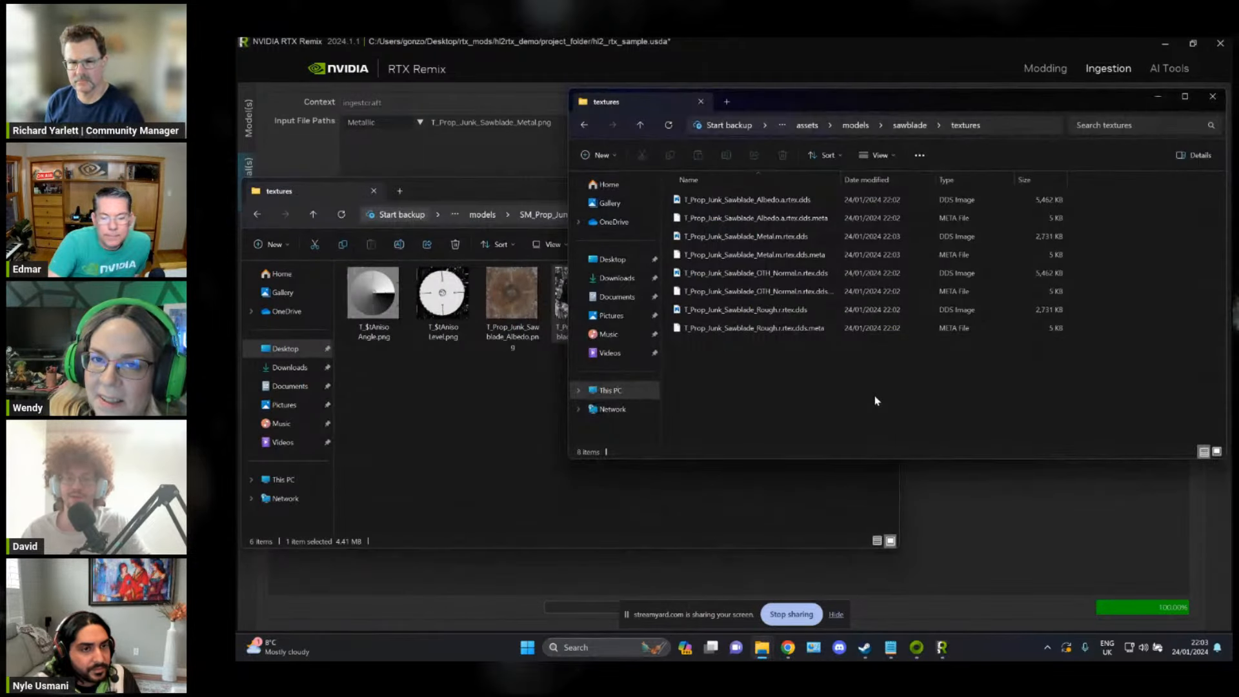
left_click_drag(985, 384, 759, 195)
left_click(859, 383)
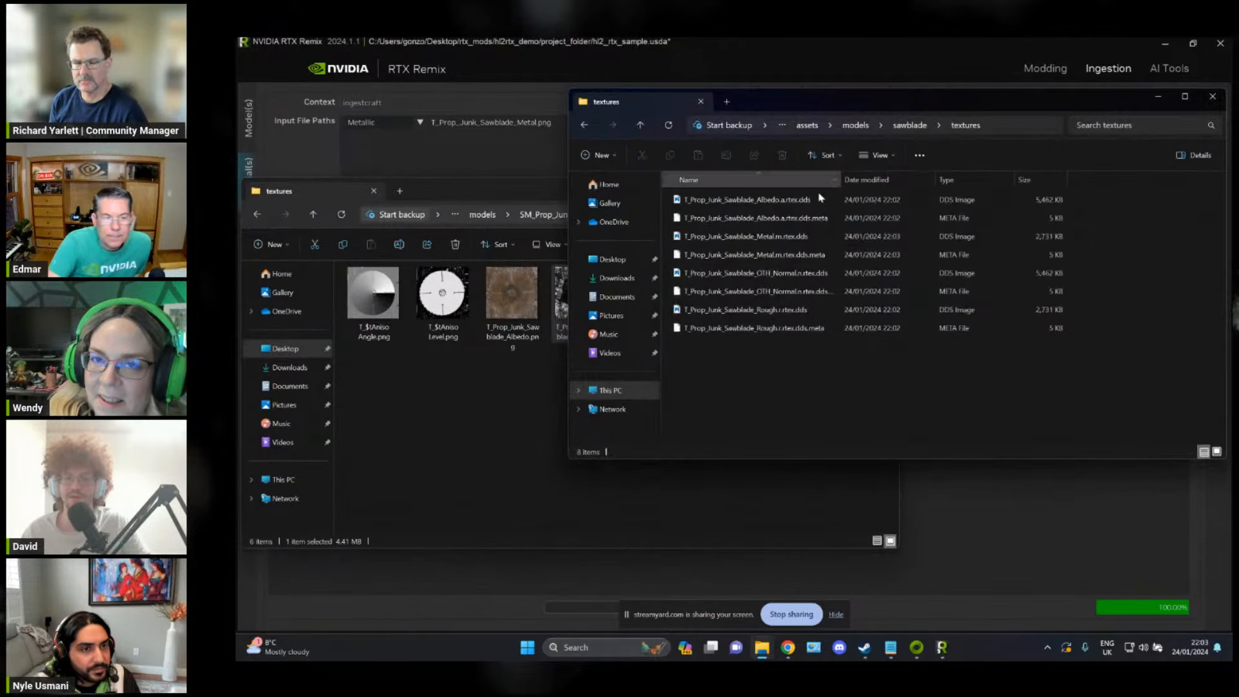
Step: Copy the path of the project's assets\models\sawblade folder and switch back to RTX Remix's modding workspace
left_click(910, 125)
left_click(1006, 125)
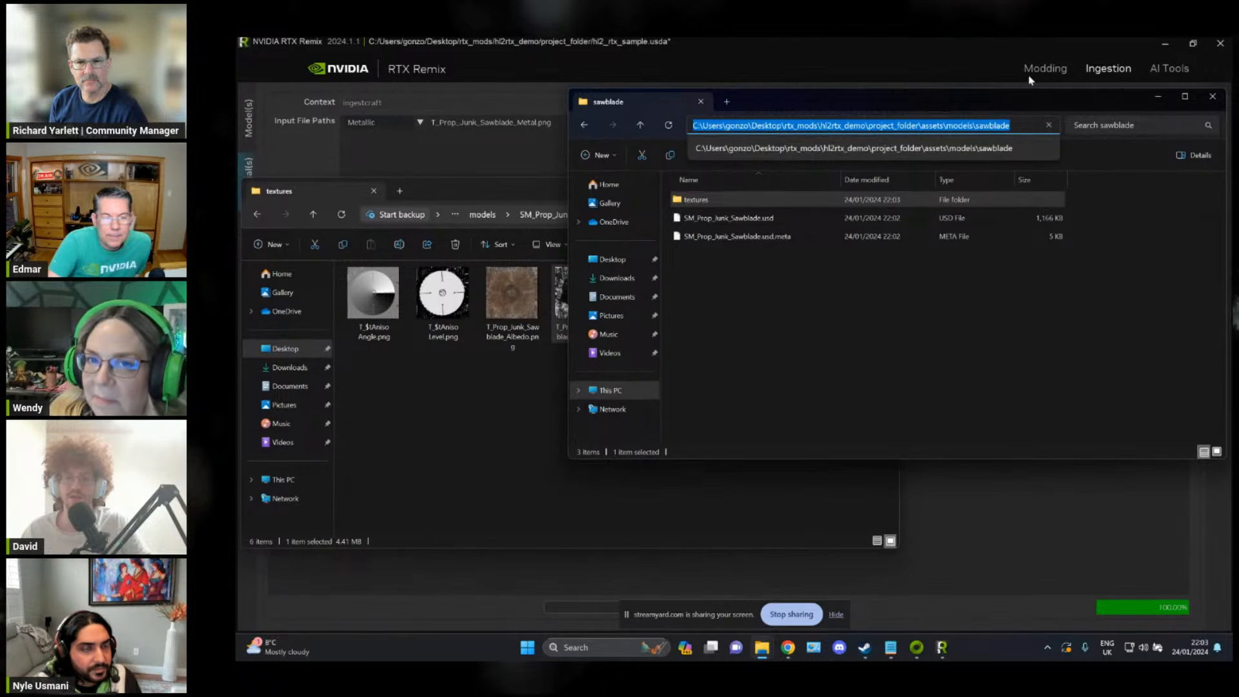
left_click(1046, 59)
left_click(1045, 72)
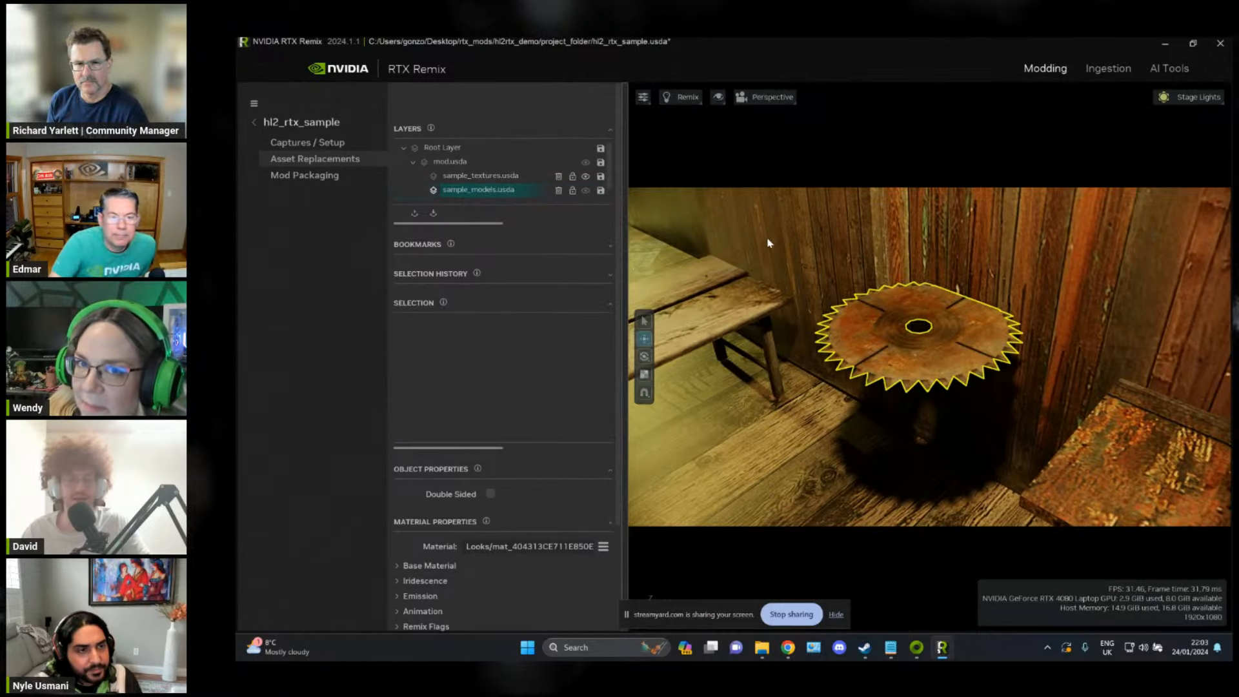
Step: Select the captured saw blade mesh and add SM_Prop_Junk_Sawblade.usd from the project's assets\models\sawblade folder as a new reference
right_click_drag(841, 306, 844, 309)
key("w")
left_click(867, 307)
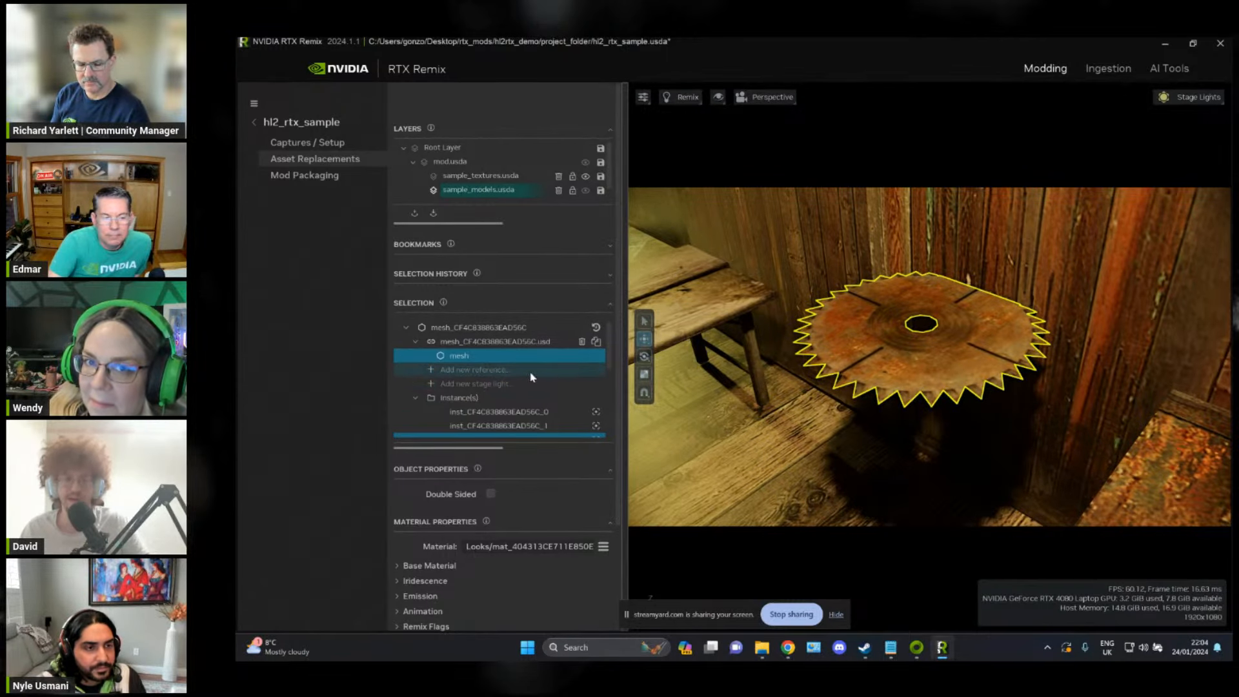
left_click(505, 375)
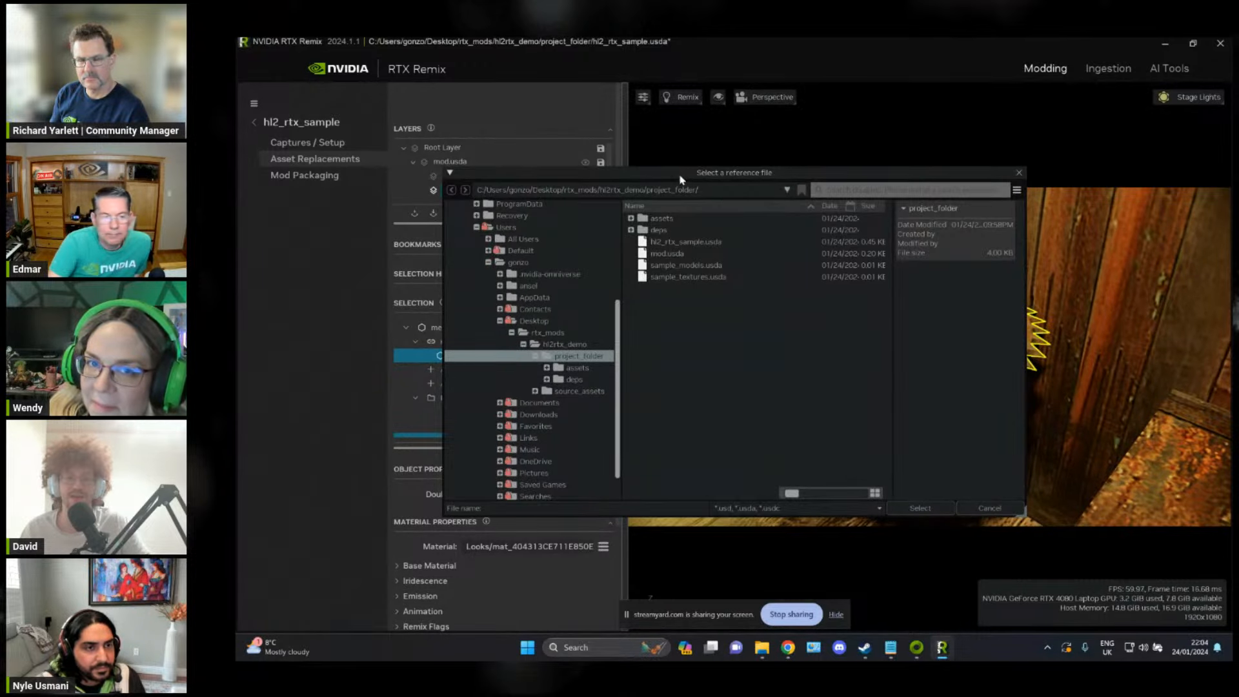
left_click_drag(705, 171, 803, 153)
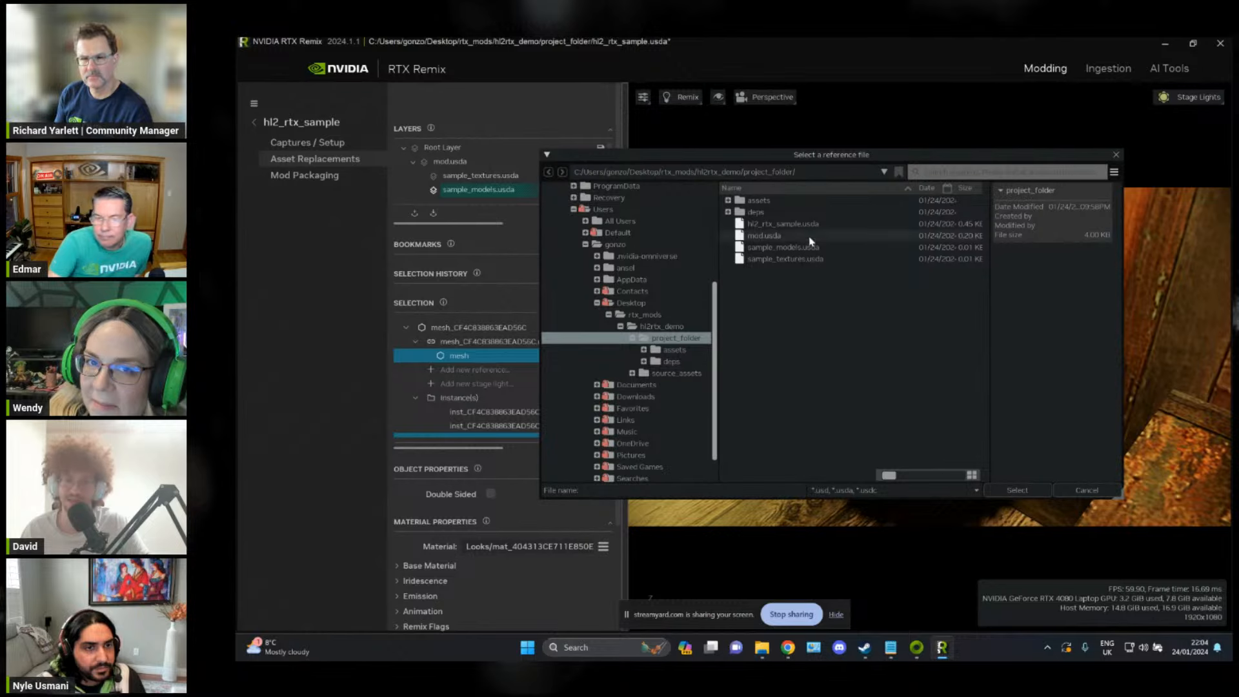
left_click(822, 169)
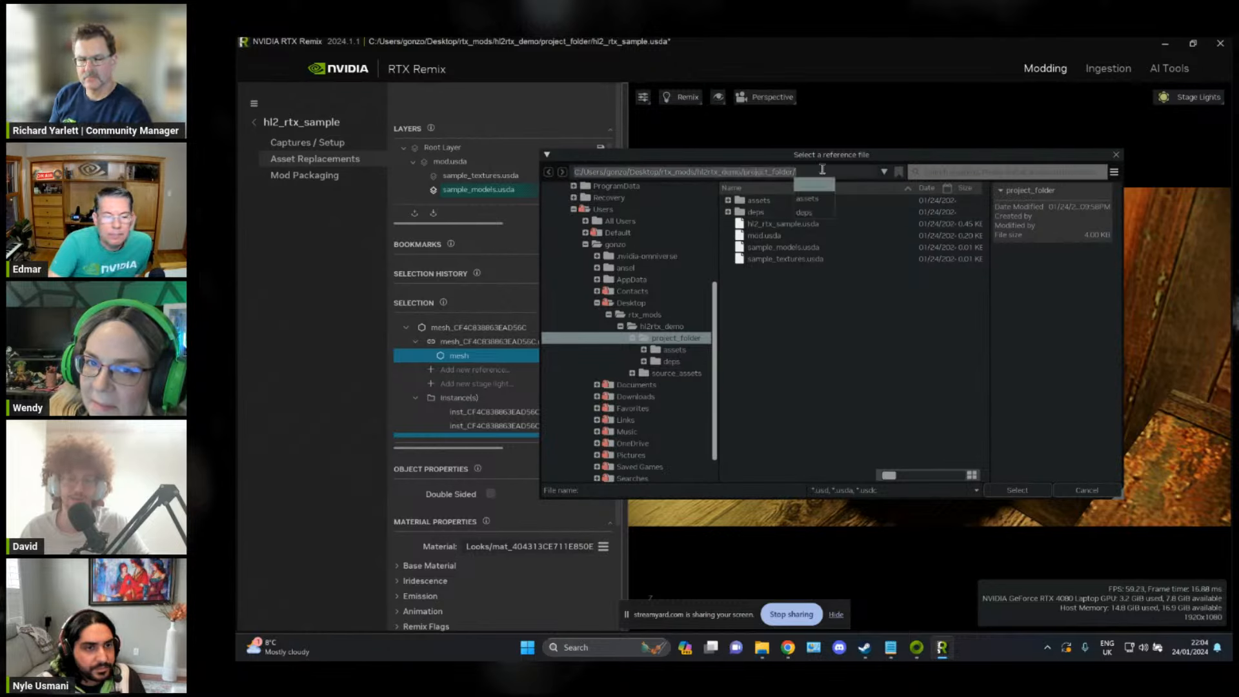
key("ctrl+v")
key("Return")
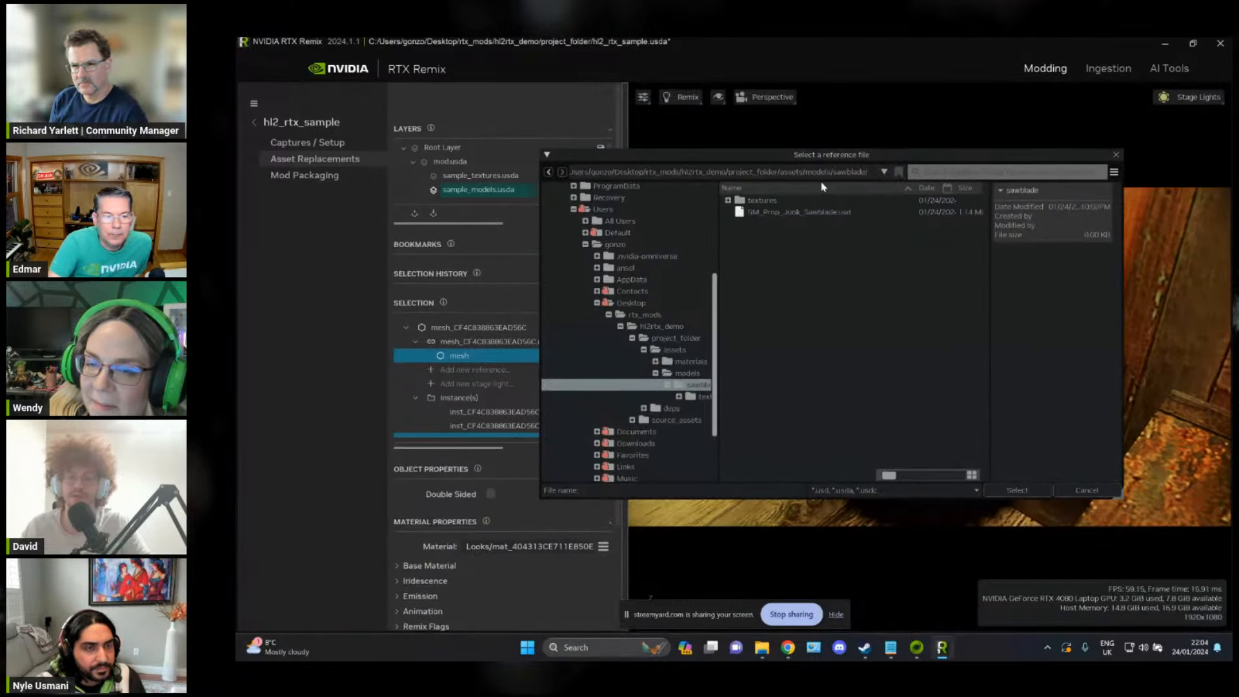
left_click(823, 213)
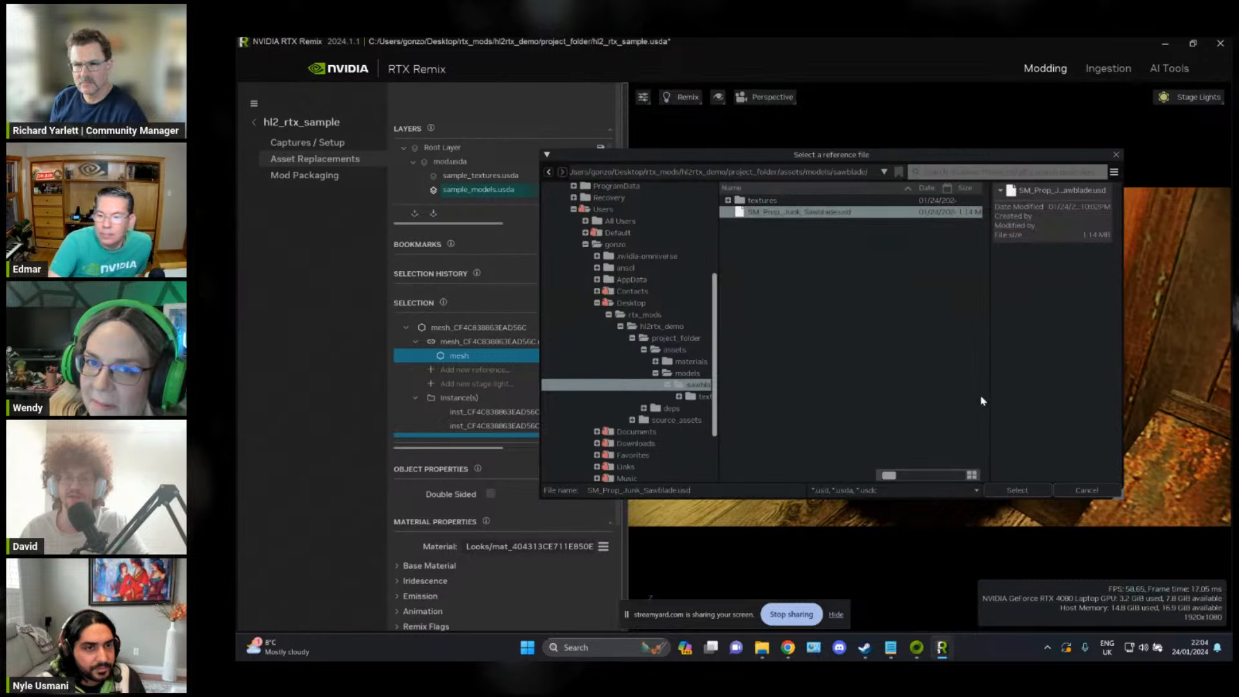
left_click(1017, 490)
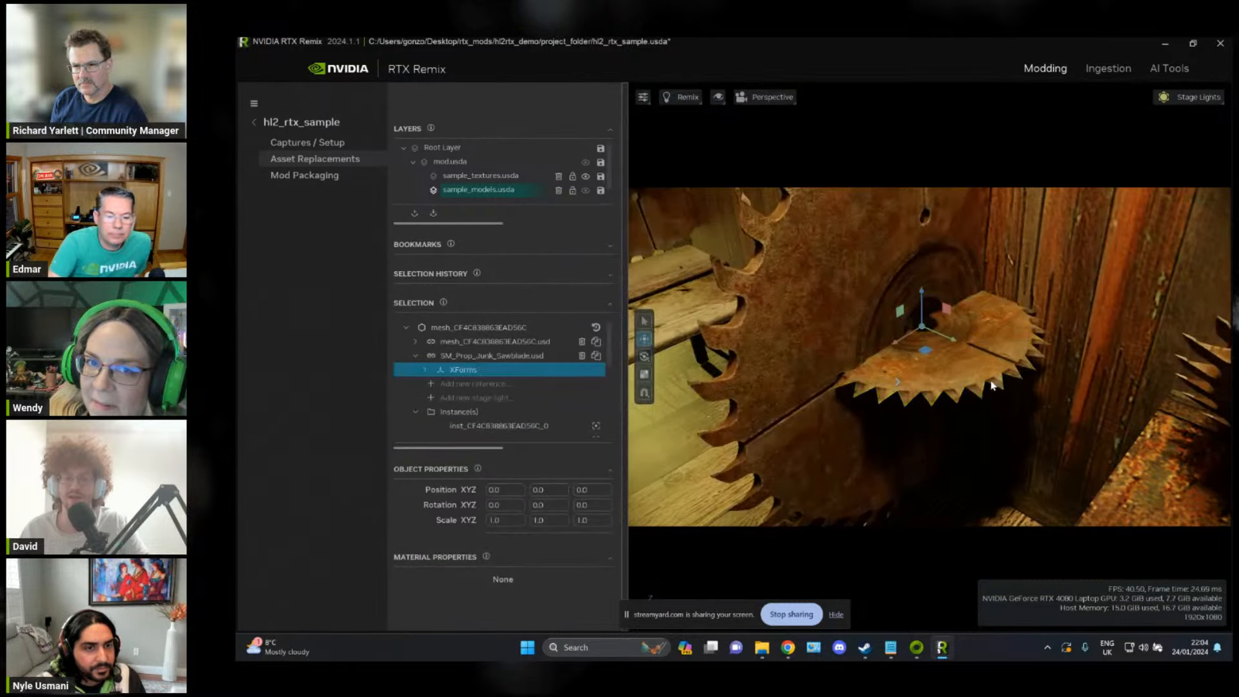
Step: Select the replacement saw blade's Plane_015 mesh in the scene and inspect it against the original blade
left_click(825, 316)
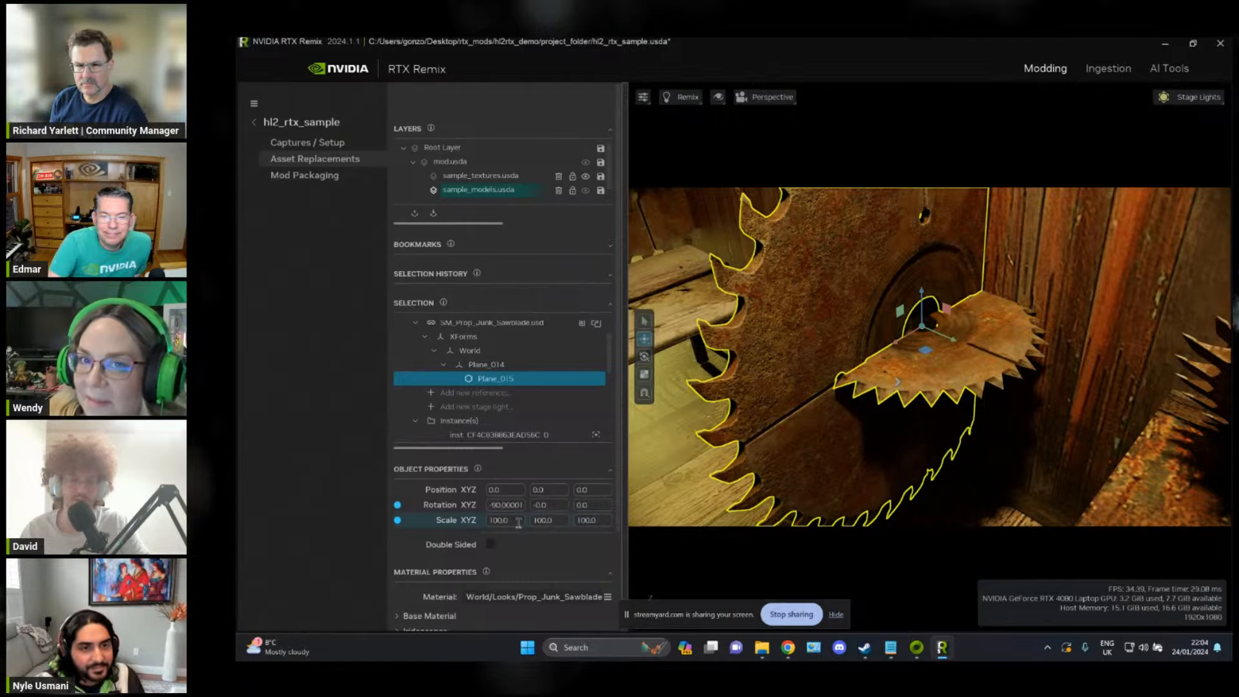
right_click_drag(1015, 348, 1003, 294)
key("s")
key("w")
key("w")
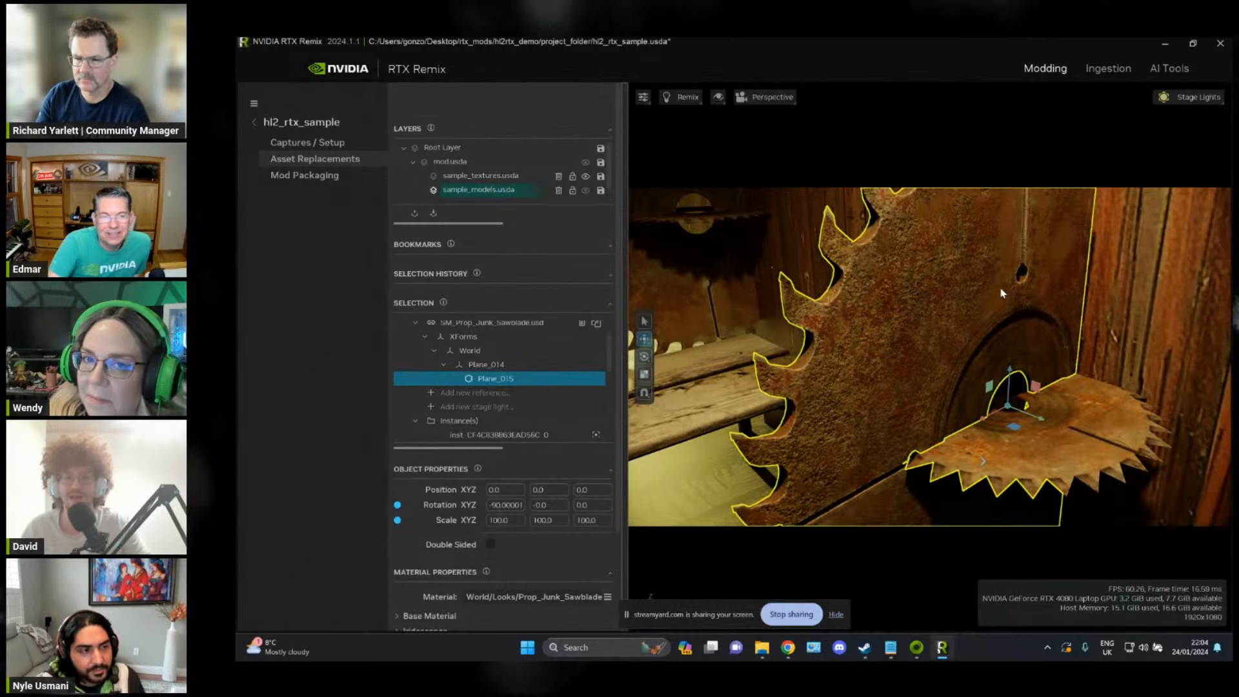
key("s")
right_click_drag(868, 372, 894, 376)
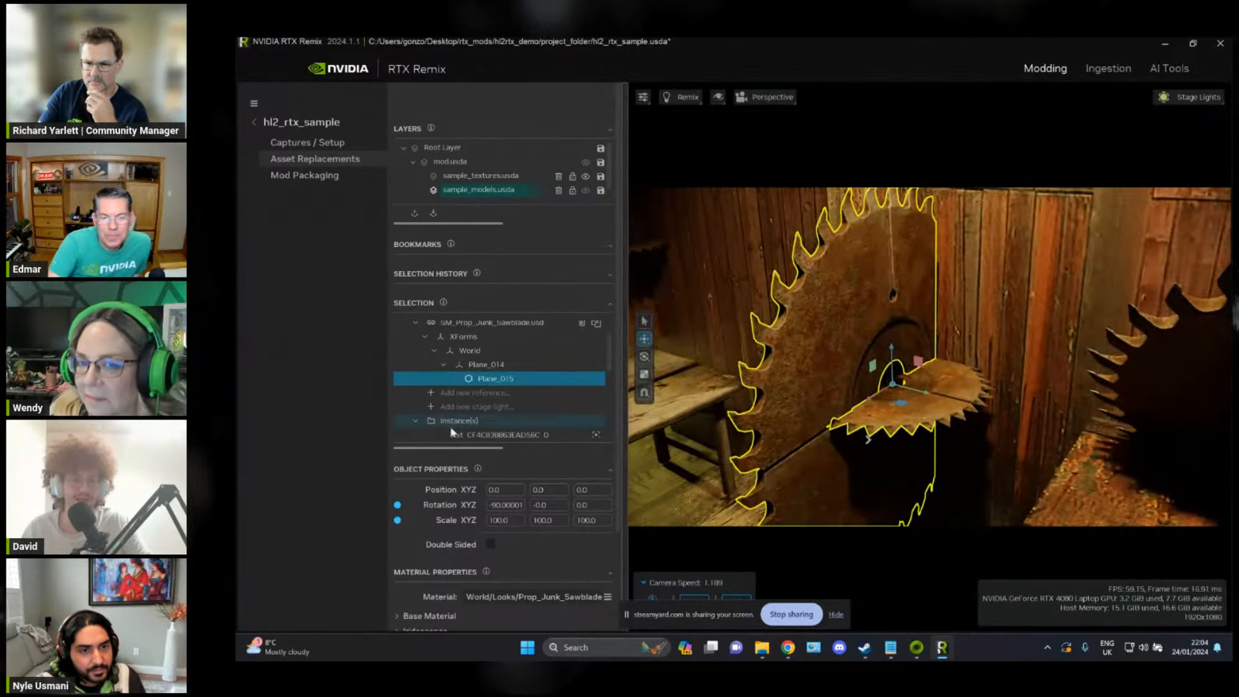
Step: Review the sawblade material's base maps and assign the ingested T_Prop_Junk_Sawblade_Metal texture as its Metallic Map
left_click(399, 617)
scroll(487, 587, "down", 4)
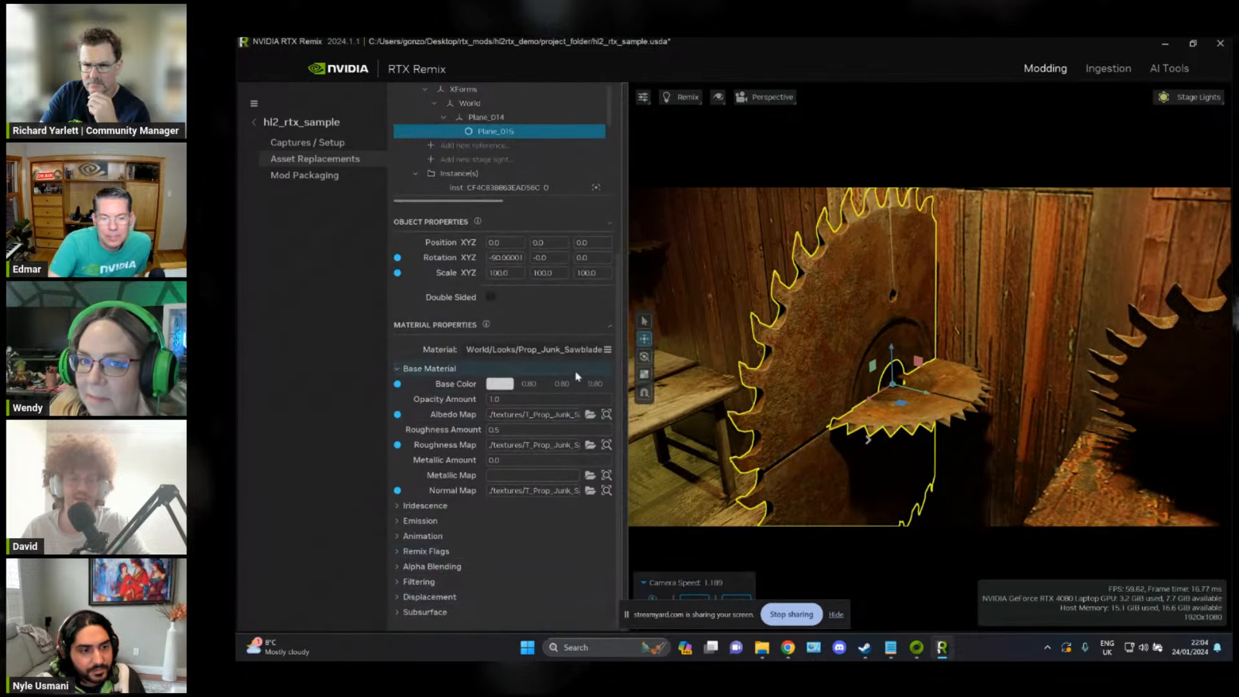
left_click(542, 415)
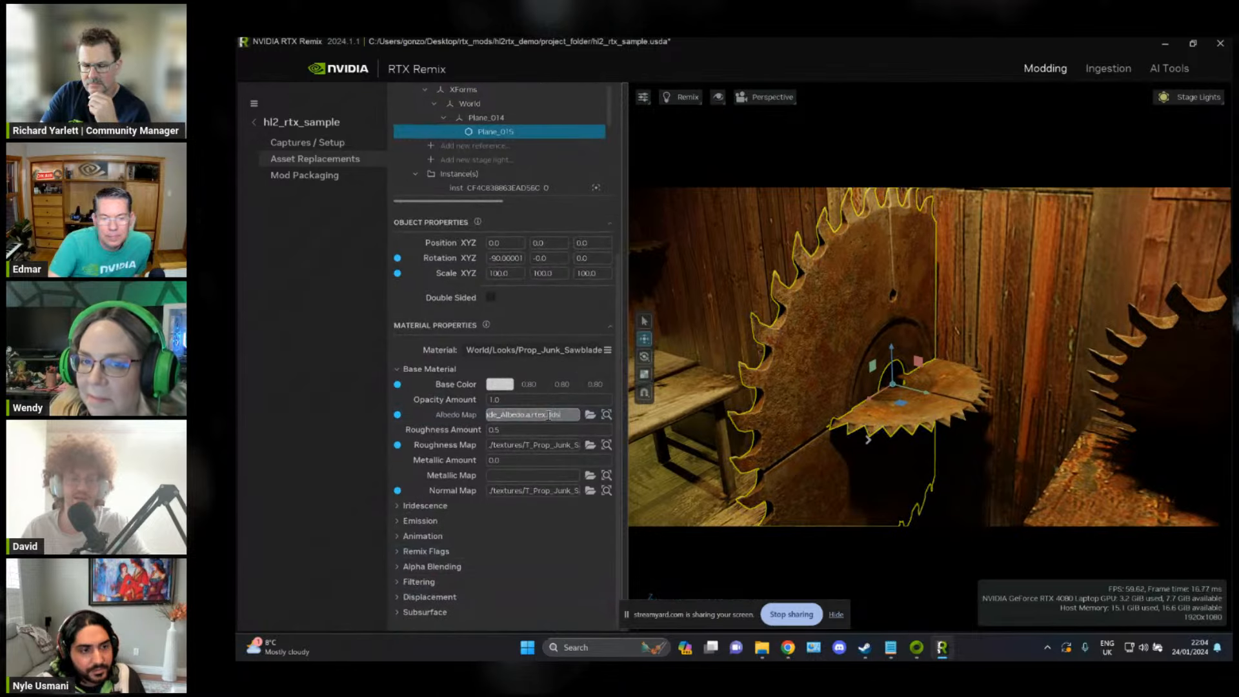
left_click(554, 491)
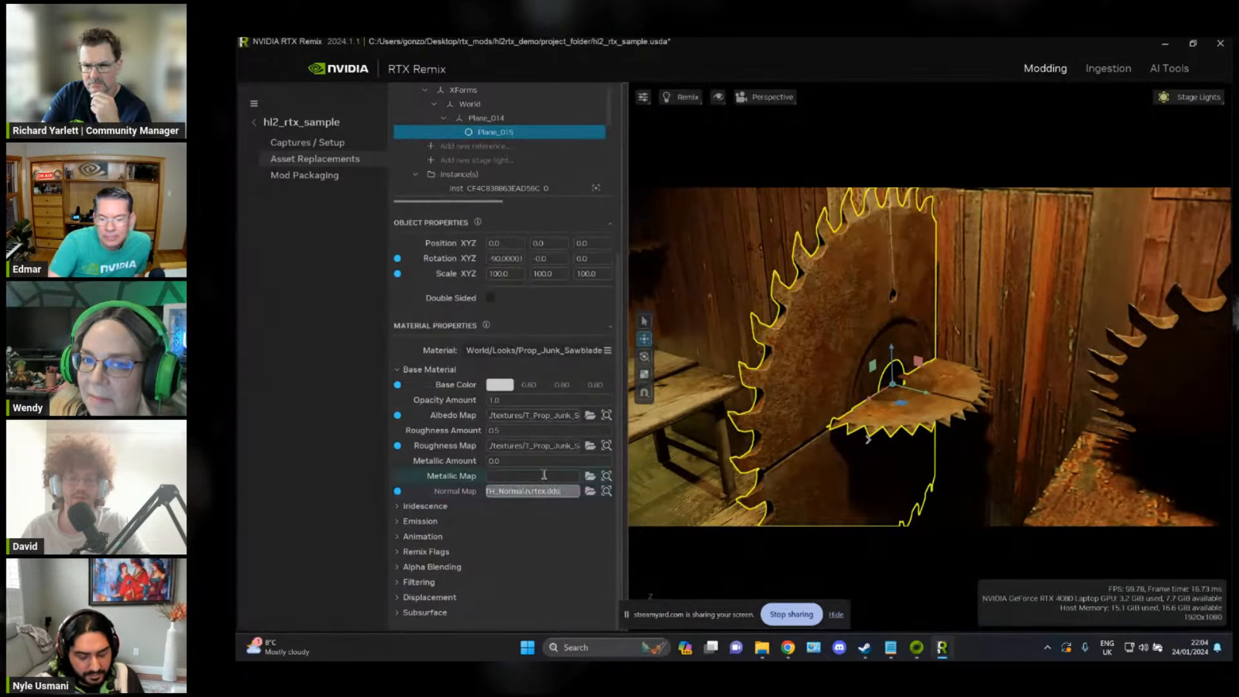
left_click(590, 491)
double_click(665, 220)
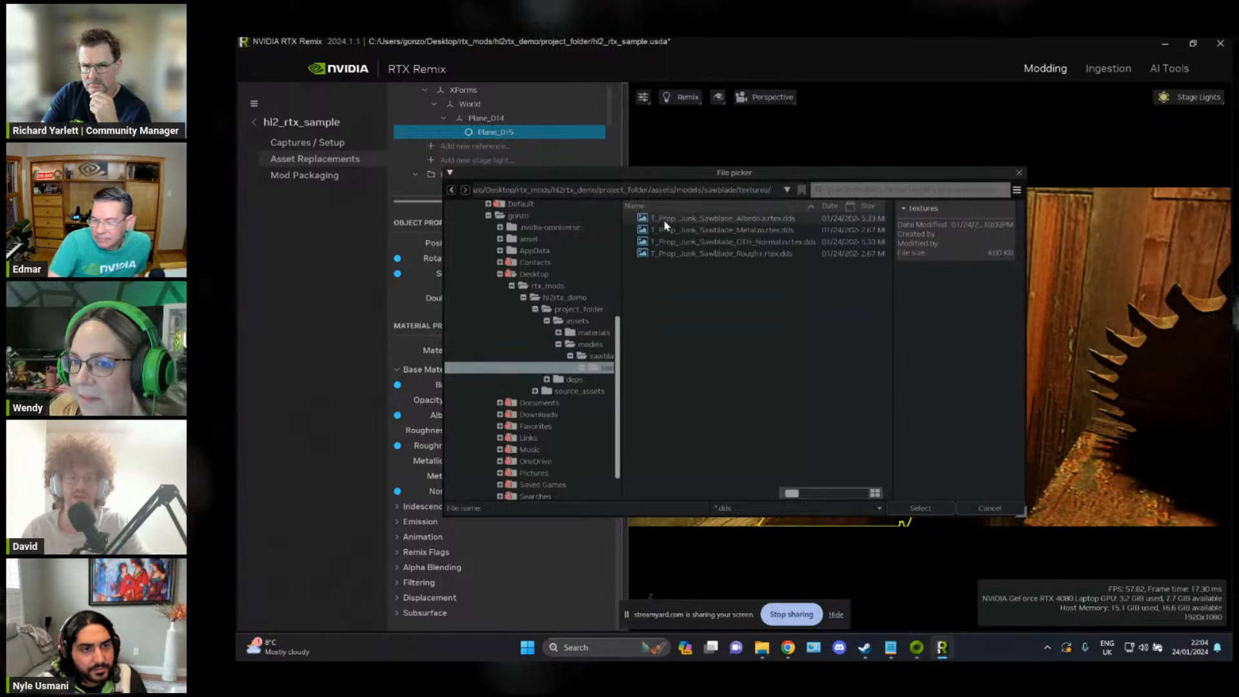
left_click(736, 230)
left_click(920, 508)
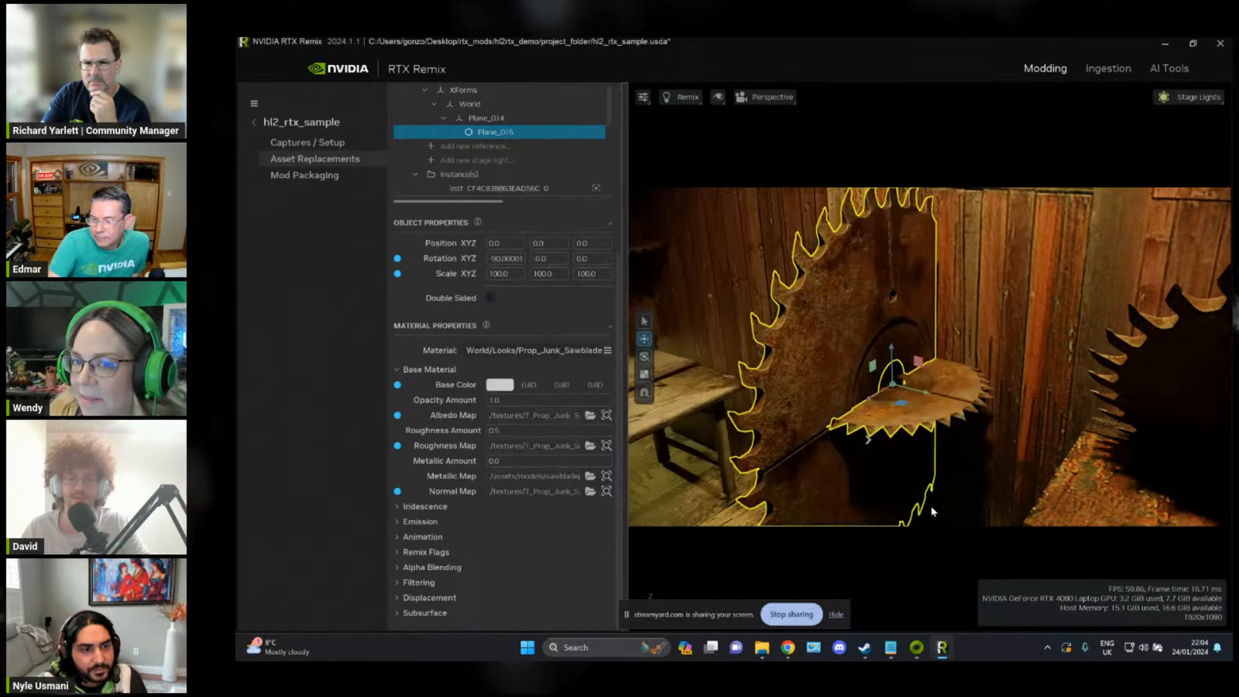
Step: Try moving the replacement saw blade sideways from its original position
right_click_drag(986, 306, 998, 338)
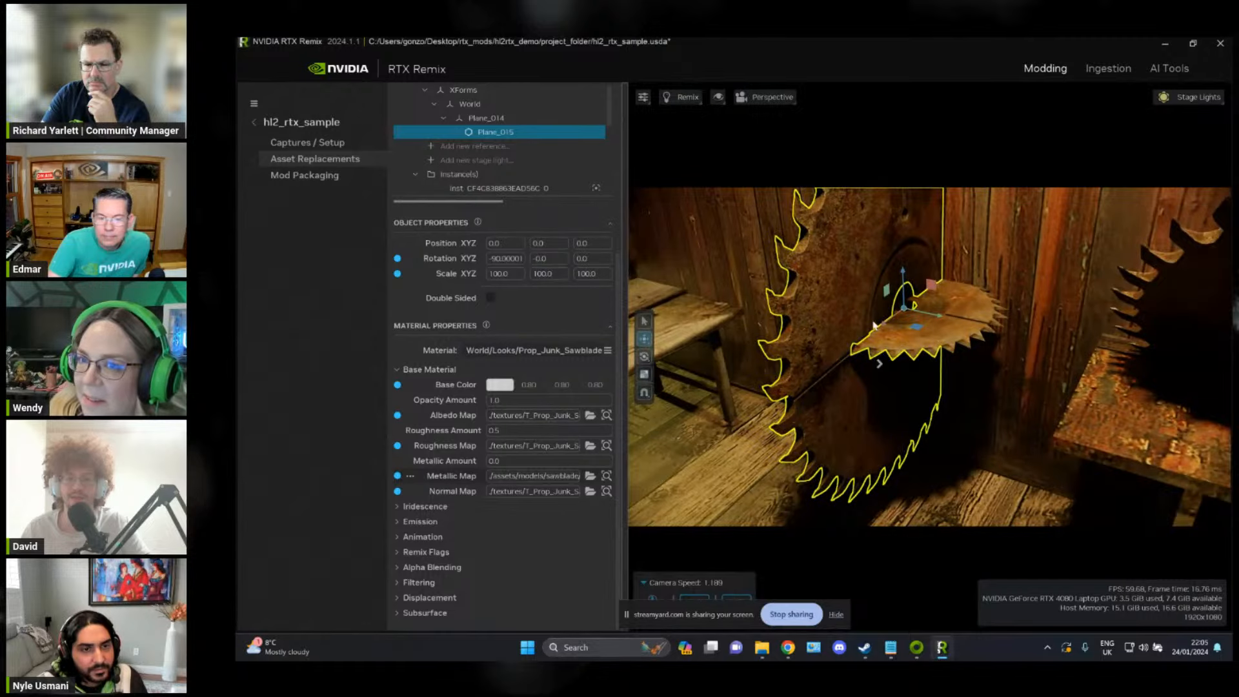
right_click_drag(973, 290, 971, 308)
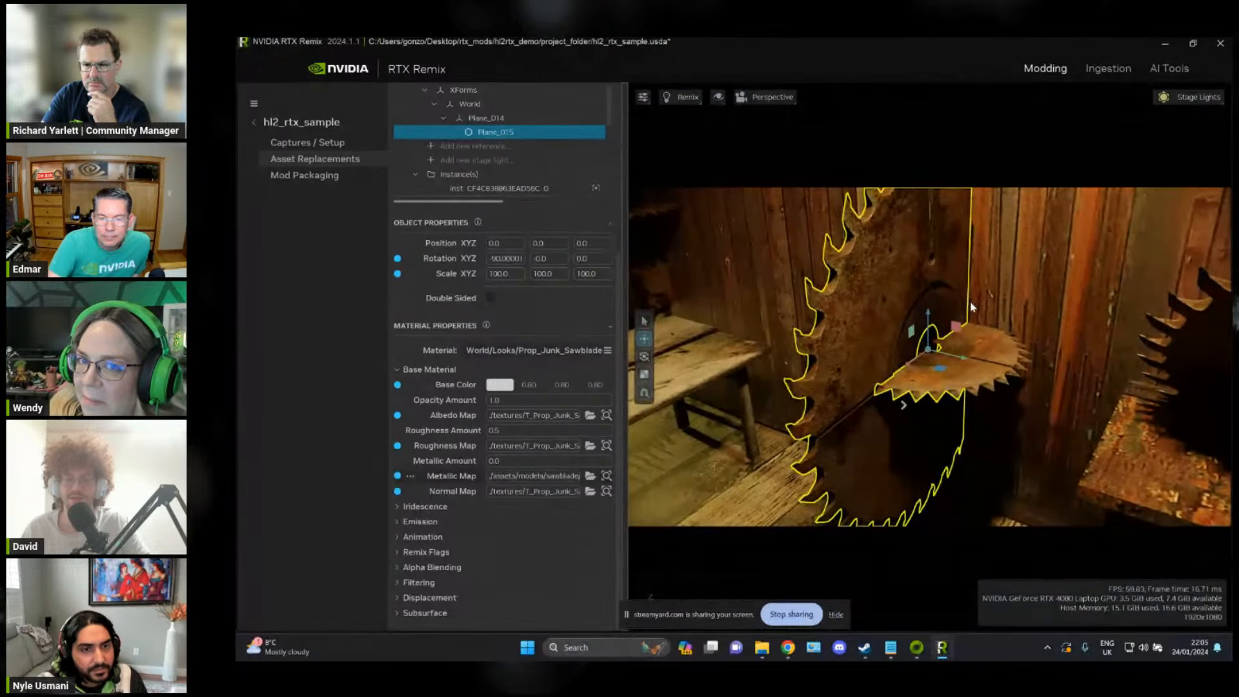
scroll(515, 304, "up", 2)
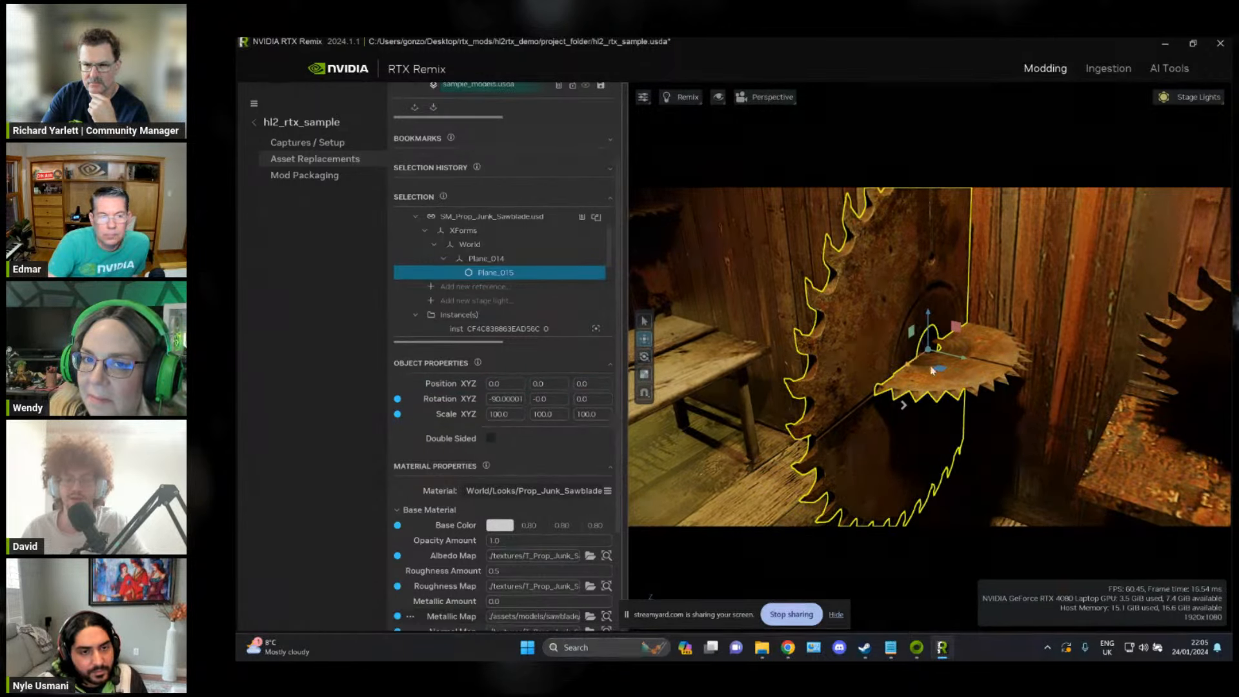
mouse_move(958, 359)
left_mouse_down()
mouse_move(892, 354)
mouse_move(1040, 387)
mouse_move(971, 365)
mouse_move(931, 380)
mouse_move(943, 370)
left_mouse_up()
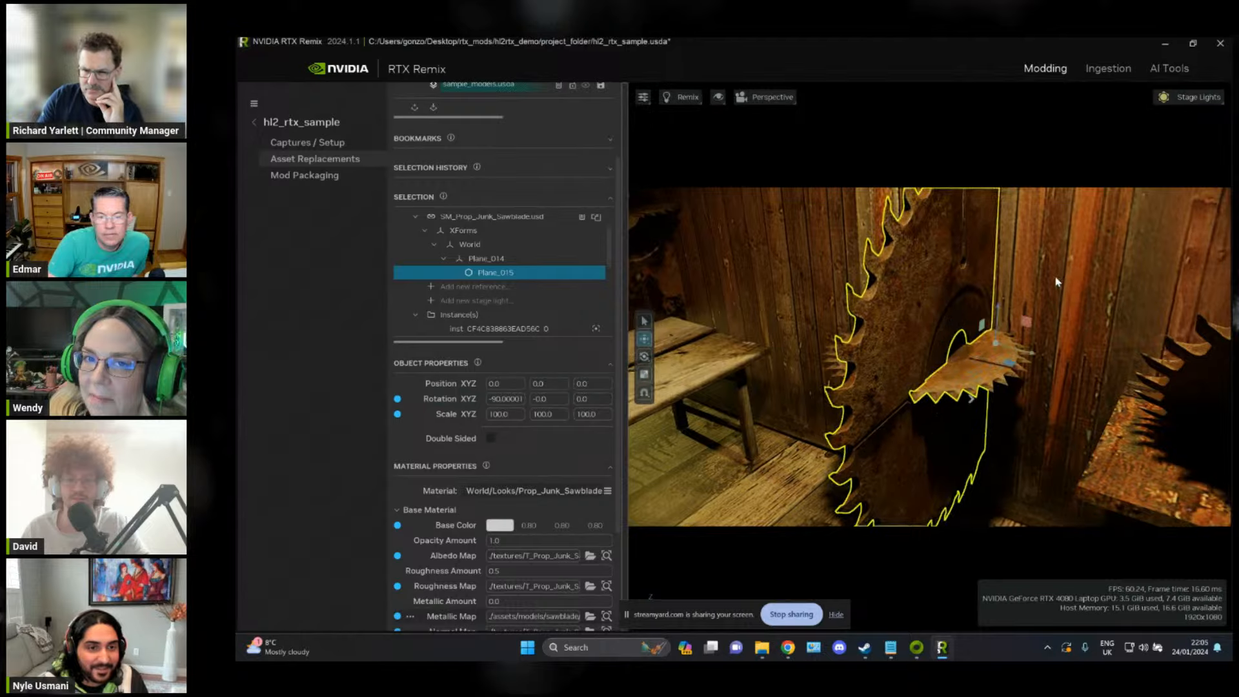
Step: Move the replacement saw blade further while watching the other saw blade instances in the workshop
right_click_drag(1056, 280, 819, 305)
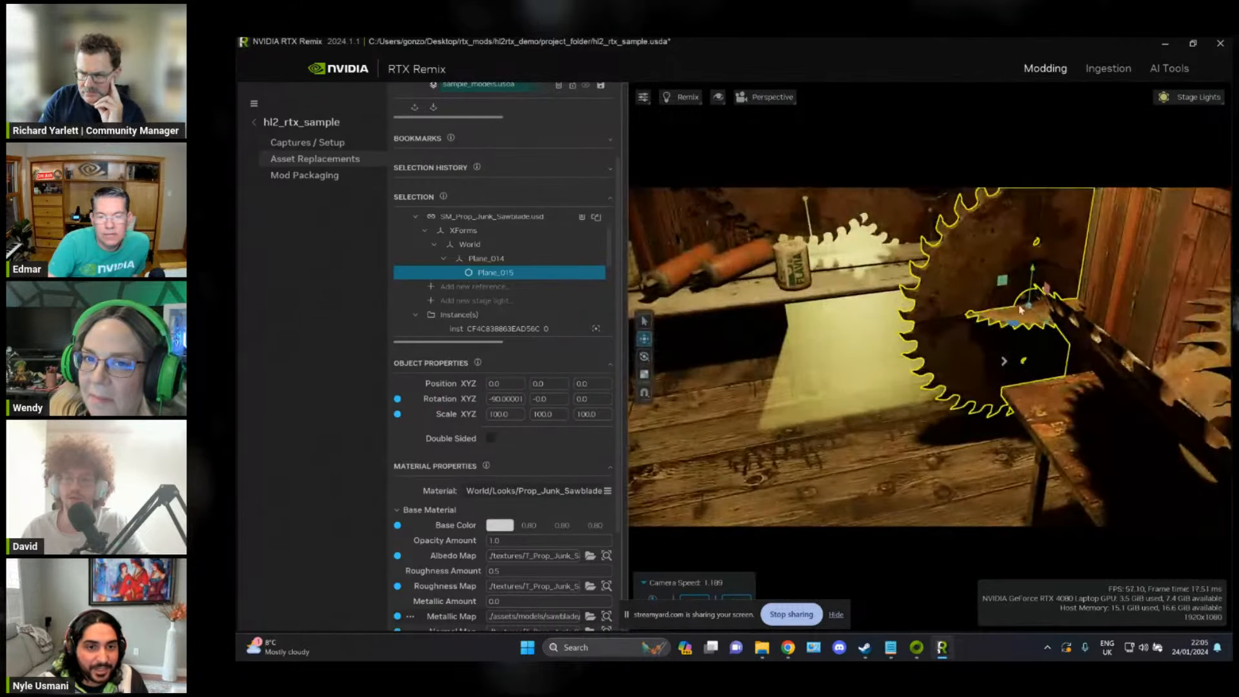
left_click_drag(981, 315, 708, 324)
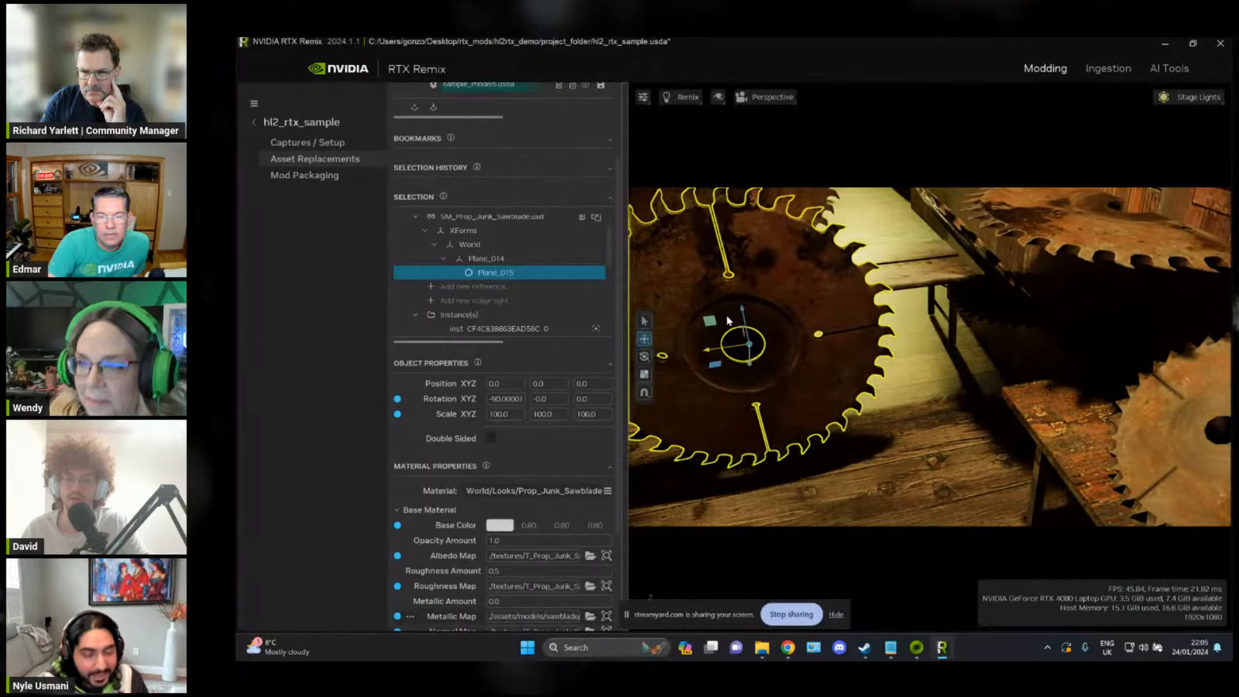
right_click_drag(924, 316, 1026, 389)
key("s")
key("w")
key("s")
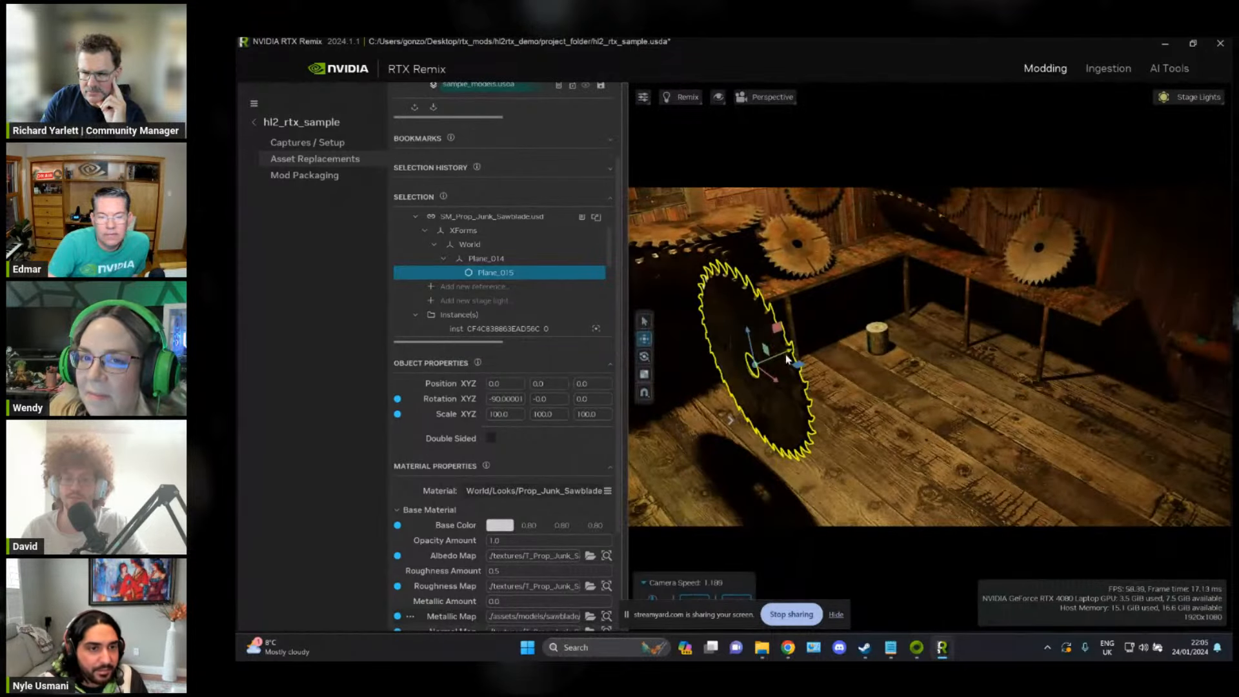
mouse_move(784, 355)
left_mouse_down()
mouse_move(903, 336)
mouse_move(896, 302)
mouse_move(775, 332)
left_mouse_up()
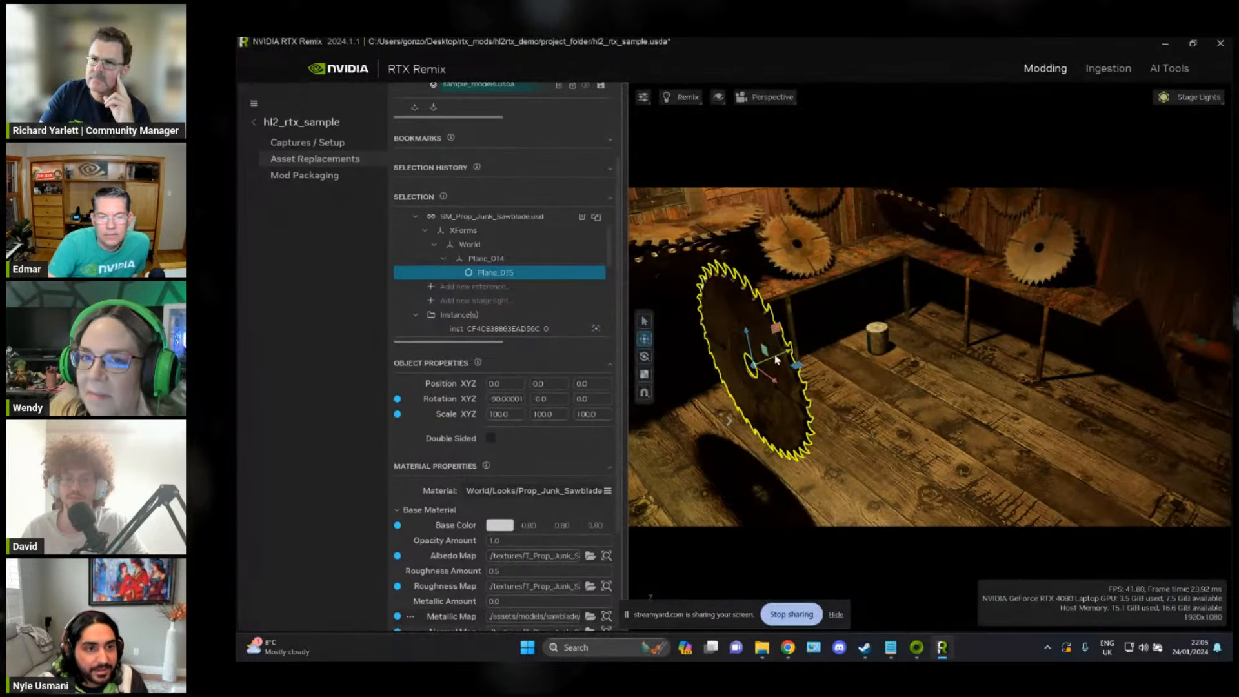
left_click_drag(807, 412, 773, 341)
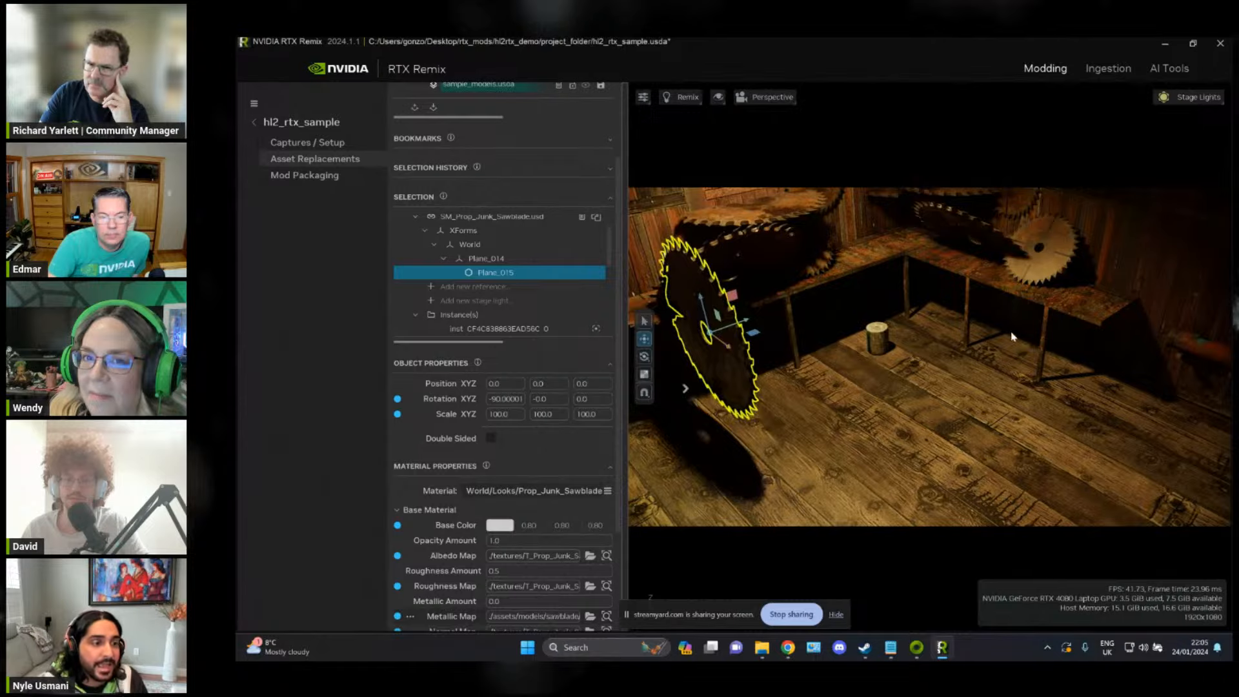
Step: Examine the replacement saw blade, its other instances and the surrounding workshop props from several viewpoints
right_click_drag(1012, 337, 906, 360)
left_click_drag(966, 348, 865, 350)
right_click_drag(875, 433, 1003, 343)
right_click_drag(925, 338, 673, 438)
key("f")
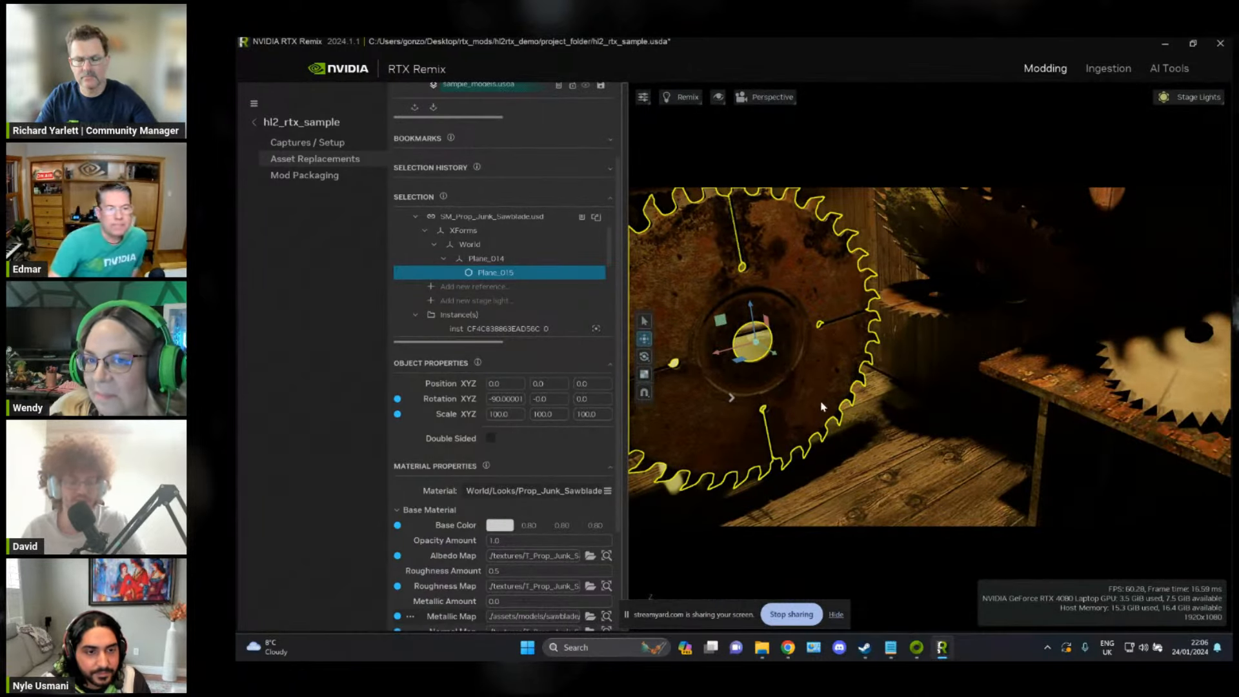
mouse_move(986, 462)
right_mouse_down()
mouse_move(1005, 459)
mouse_move(1005, 440)
mouse_move(1090, 440)
mouse_move(943, 440)
mouse_move(1029, 446)
mouse_move(897, 473)
mouse_move(979, 459)
right_mouse_up()
key("w")
right_click_drag(800, 443, 781, 365)
scroll(867, 459, "down", 1)
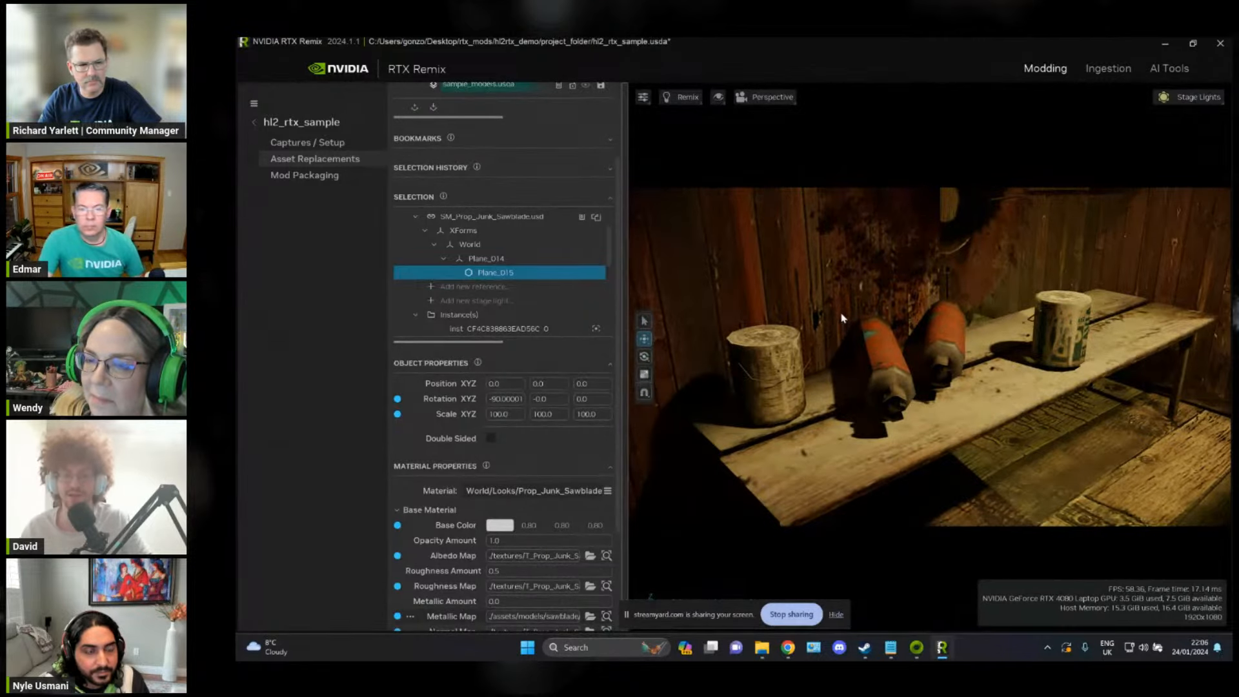
right_click_drag(925, 354, 799, 353)
right_click_drag(886, 368, 841, 320)
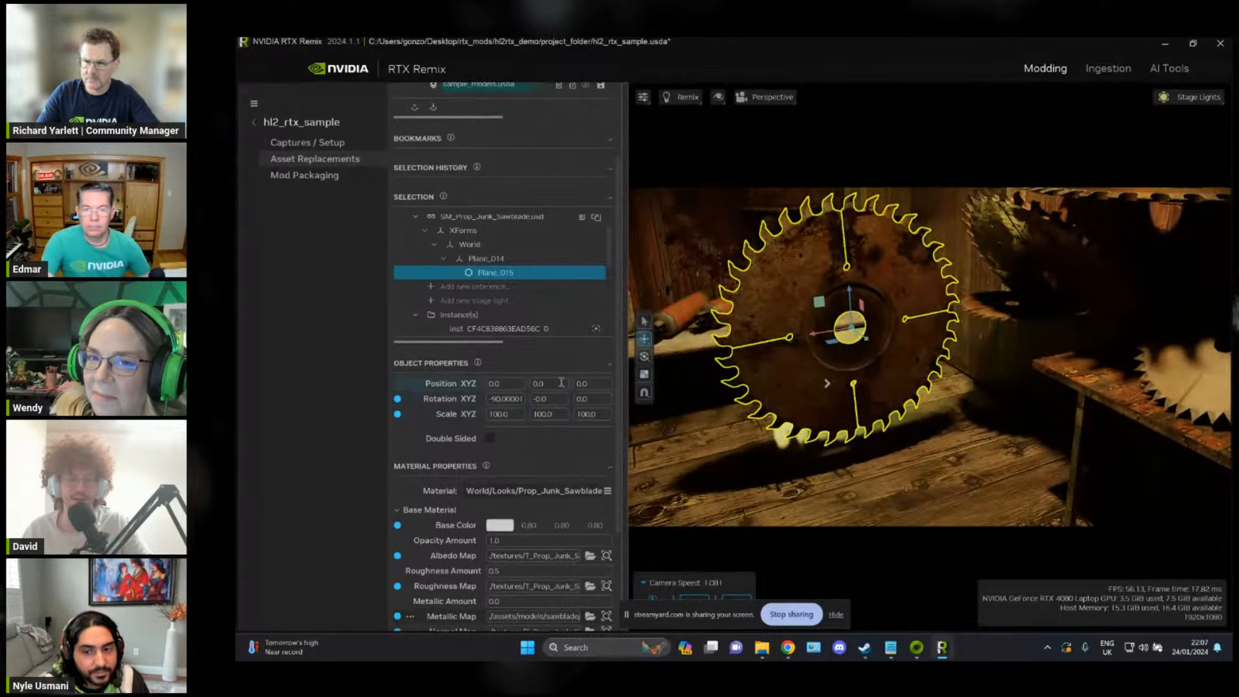
Step: Check the transforms in the replacement model's hierarchy and reset the Plane_015 mesh's position to its default USD value
left_click(503, 259)
left_click(485, 244)
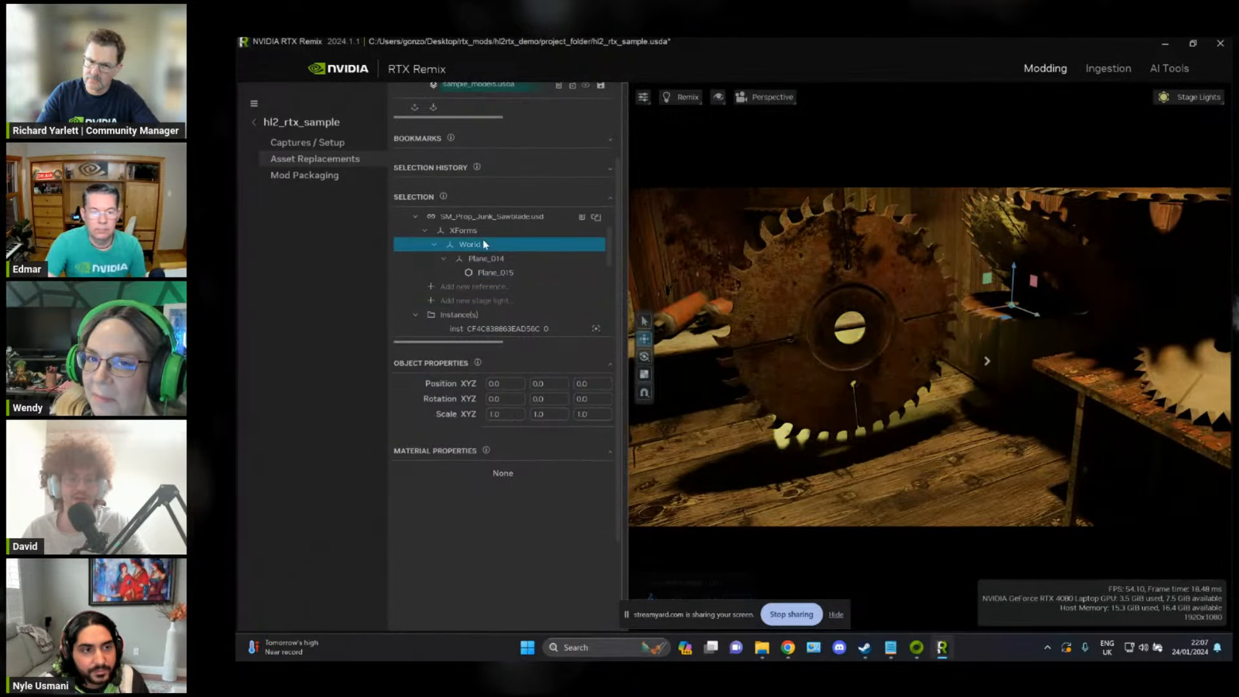
left_click(501, 276)
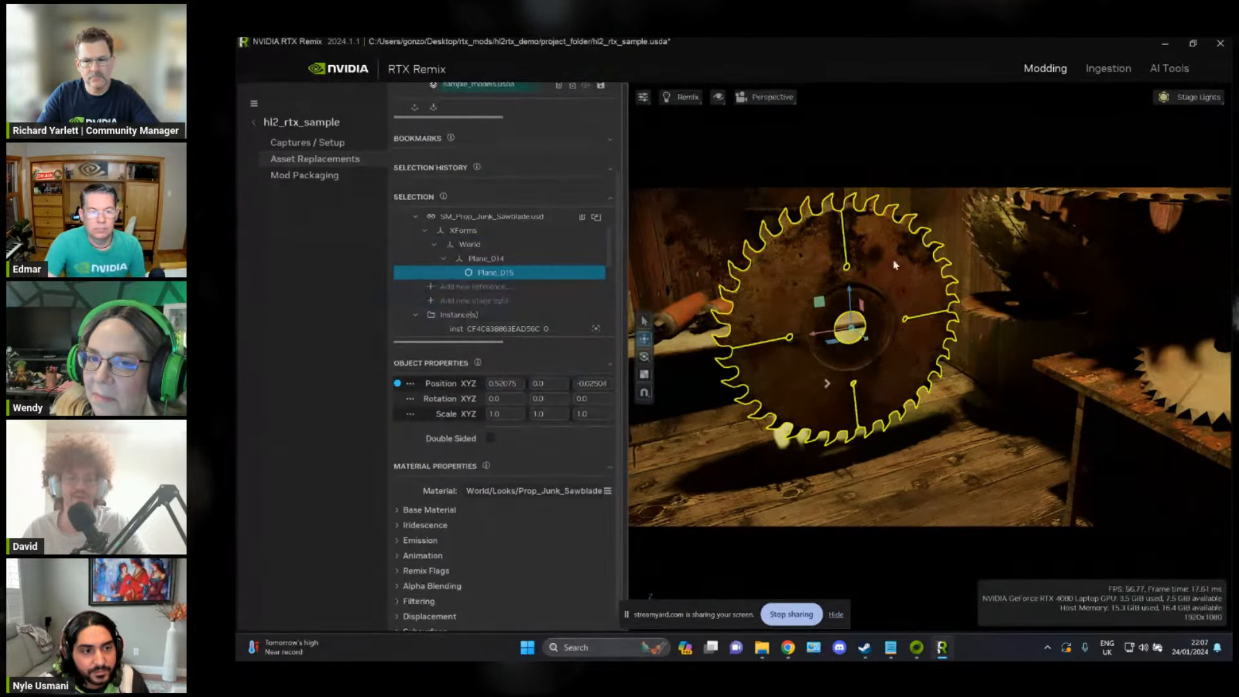
right_click_drag(894, 265, 917, 304)
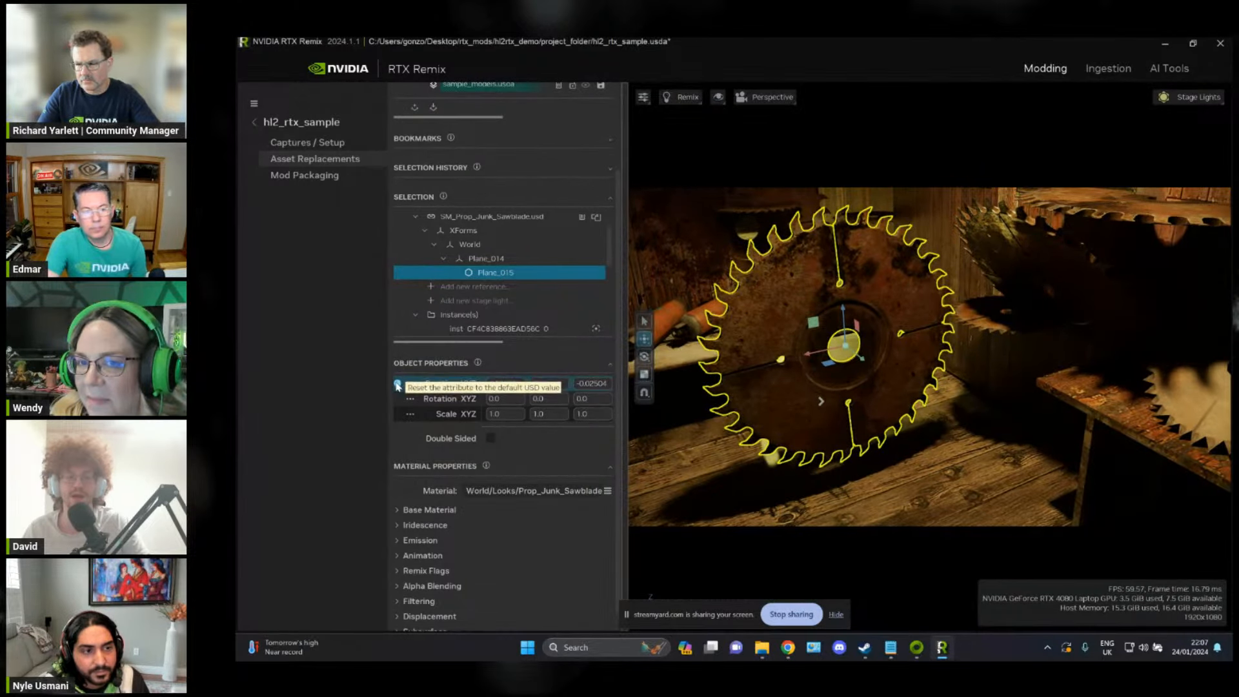
right_click_drag(758, 347, 896, 332)
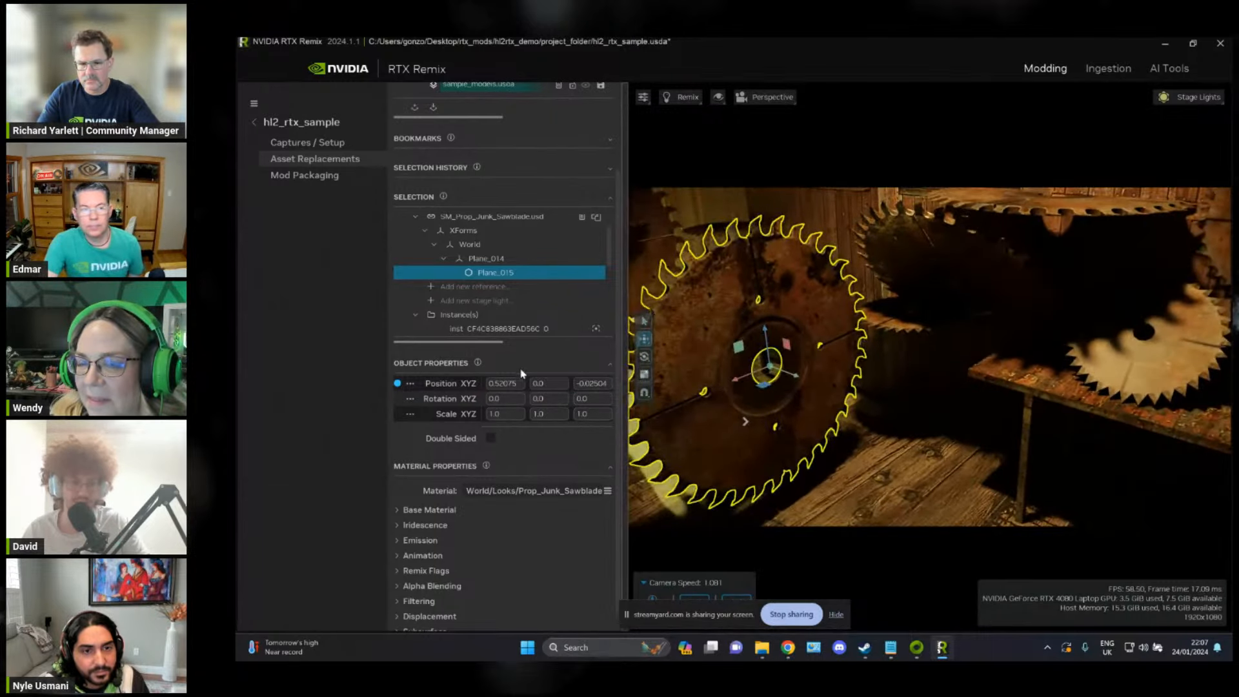
right_click_drag(872, 287, 869, 294)
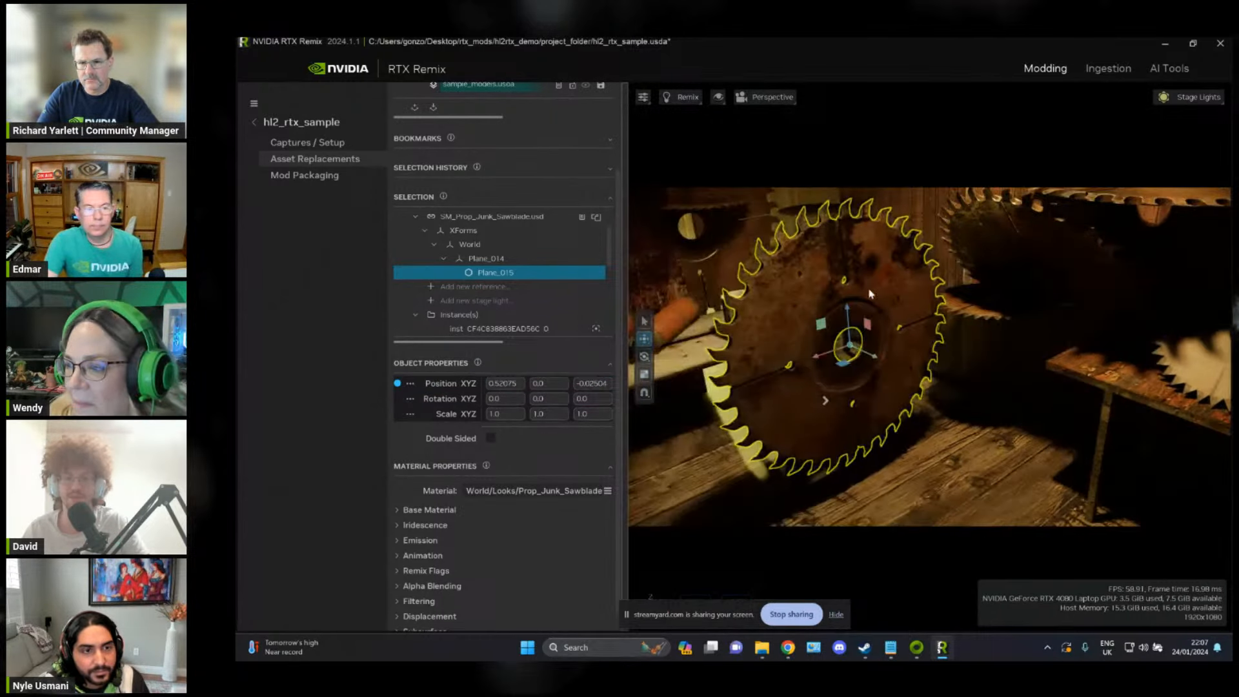
left_click(398, 385)
Step: Try rotating the Plane_015 saw blade mesh about 72 degrees around X, and reset its rotation to the default
key("w")
mouse_move(665, 349)
right_mouse_down()
mouse_move(697, 329)
mouse_move(647, 362)
right_mouse_up()
mouse_move(878, 318)
right_mouse_down()
mouse_move(879, 340)
mouse_move(880, 325)
right_mouse_up()
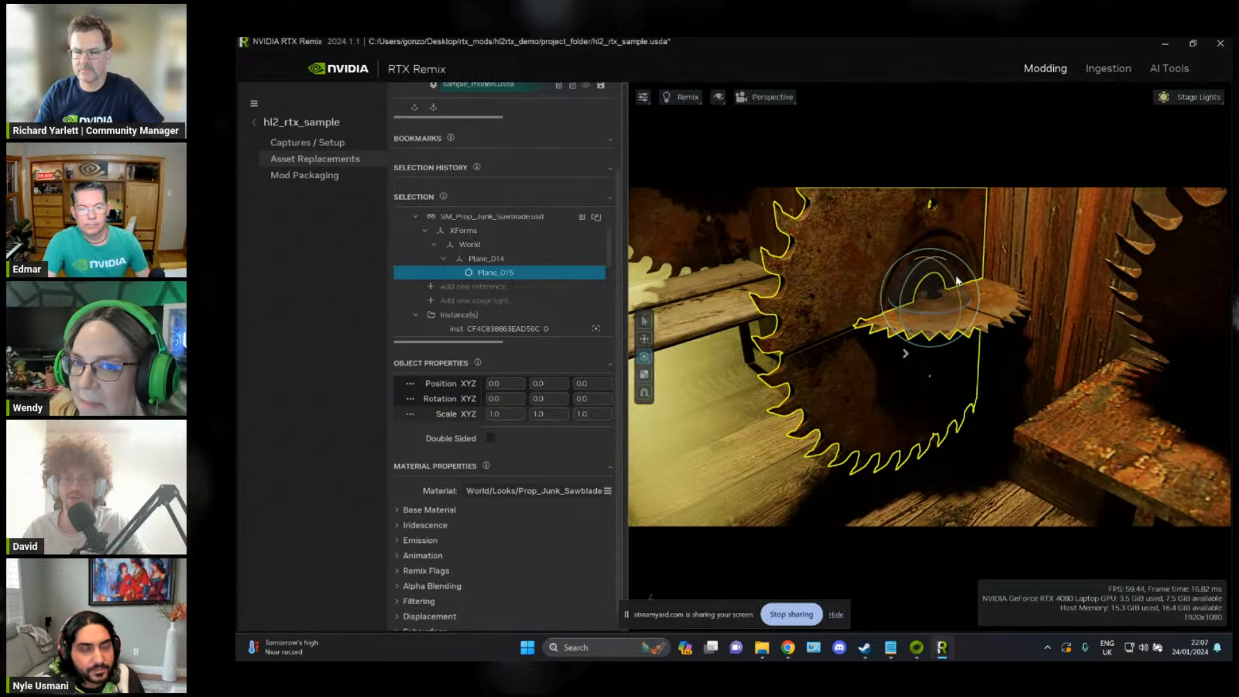
left_click_drag(957, 280, 900, 304)
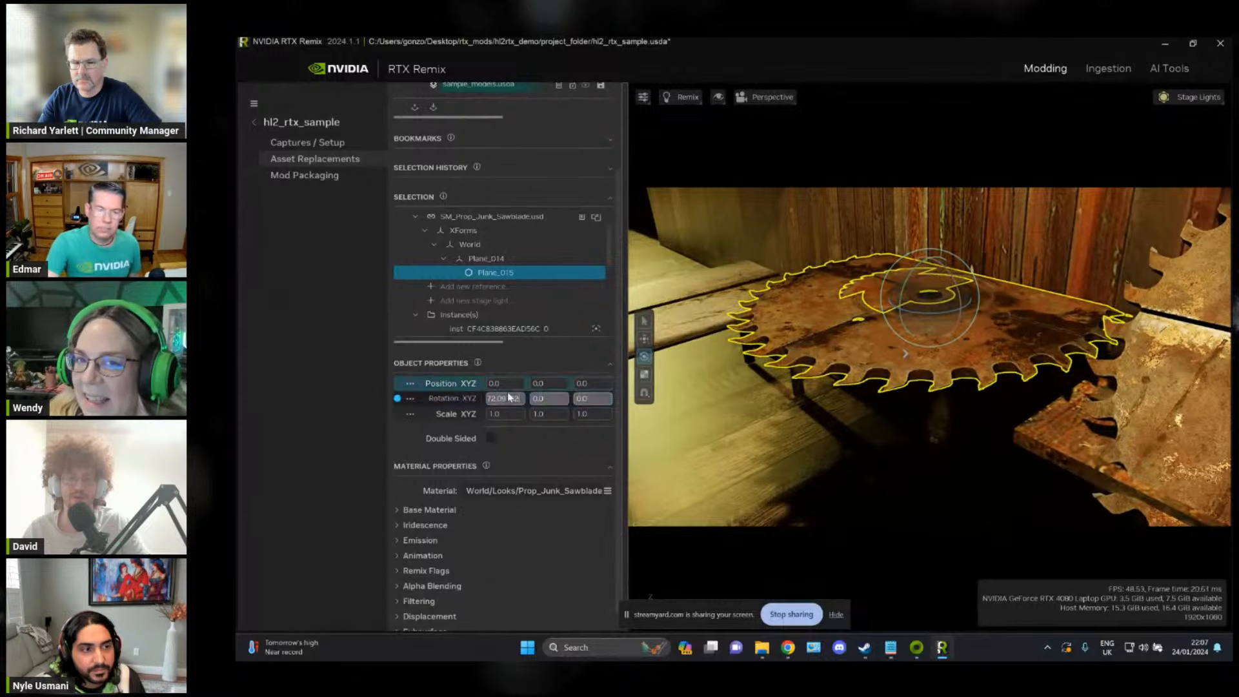
left_click(398, 399)
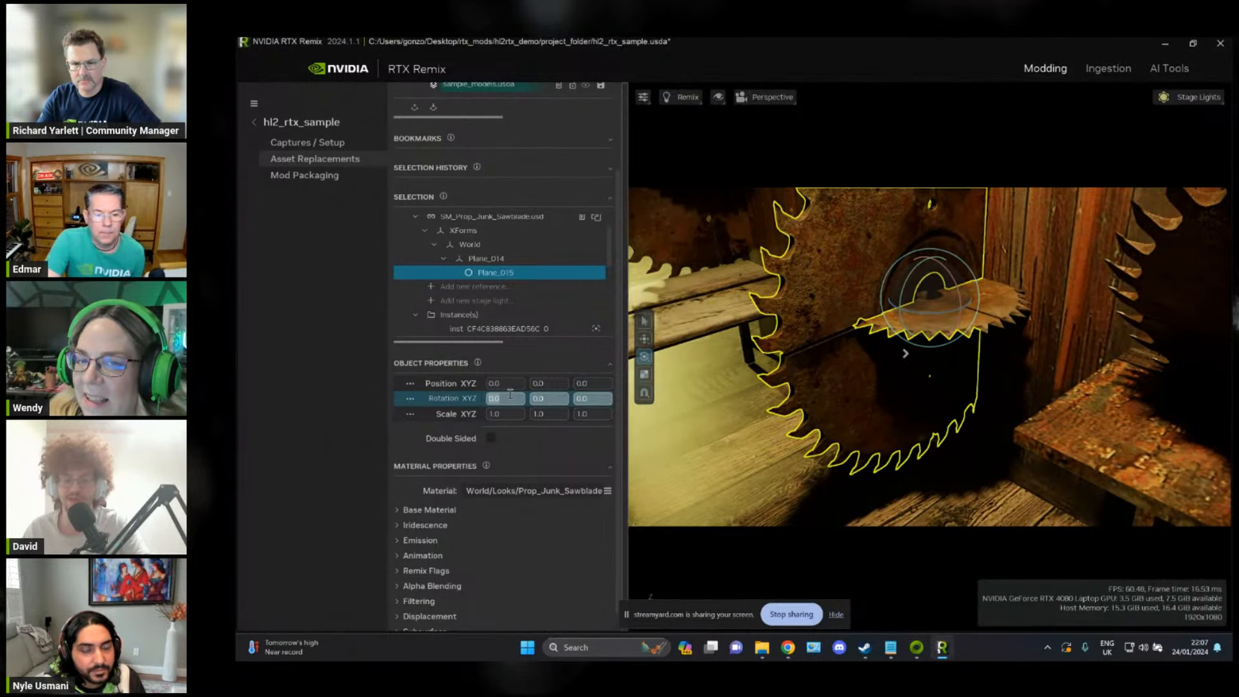
Step: Set the Plane_015 saw blade mesh's X rotation to 90 degrees and inspect how it lines up with the original blade
type("90")
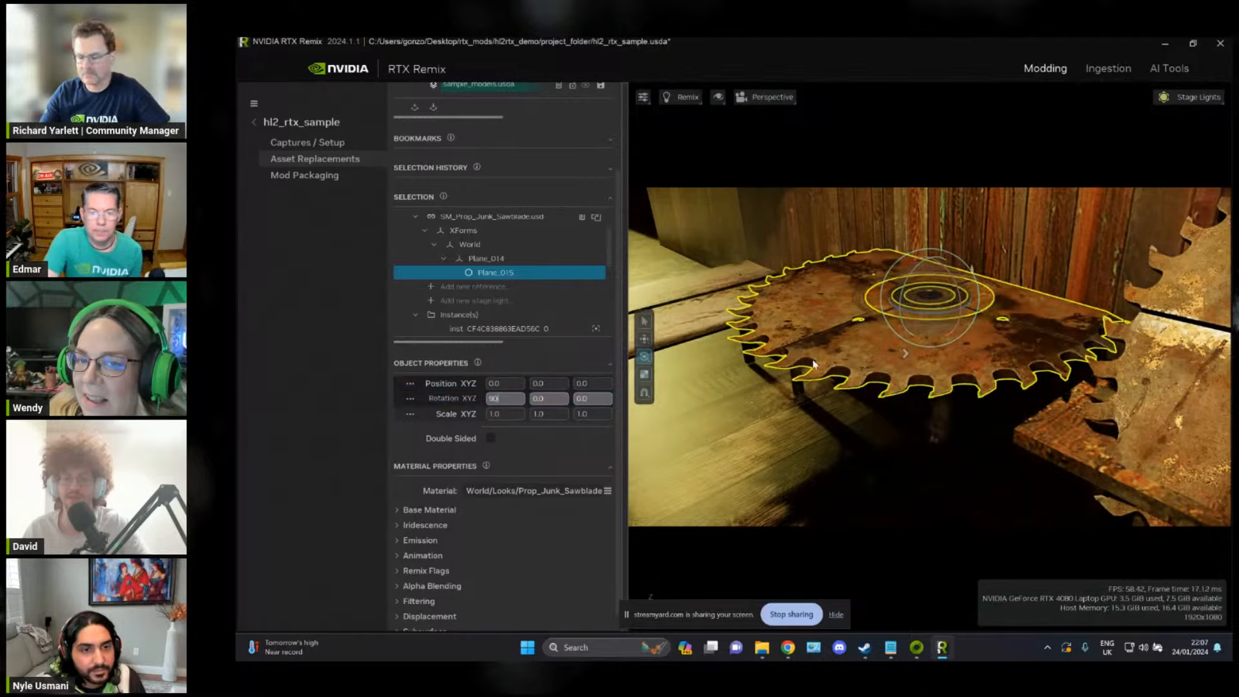
right_click_drag(813, 365, 869, 402)
key("s")
key("w")
key("s")
key("w")
key("s")
key("w")
key("s")
key("w")
key("s")
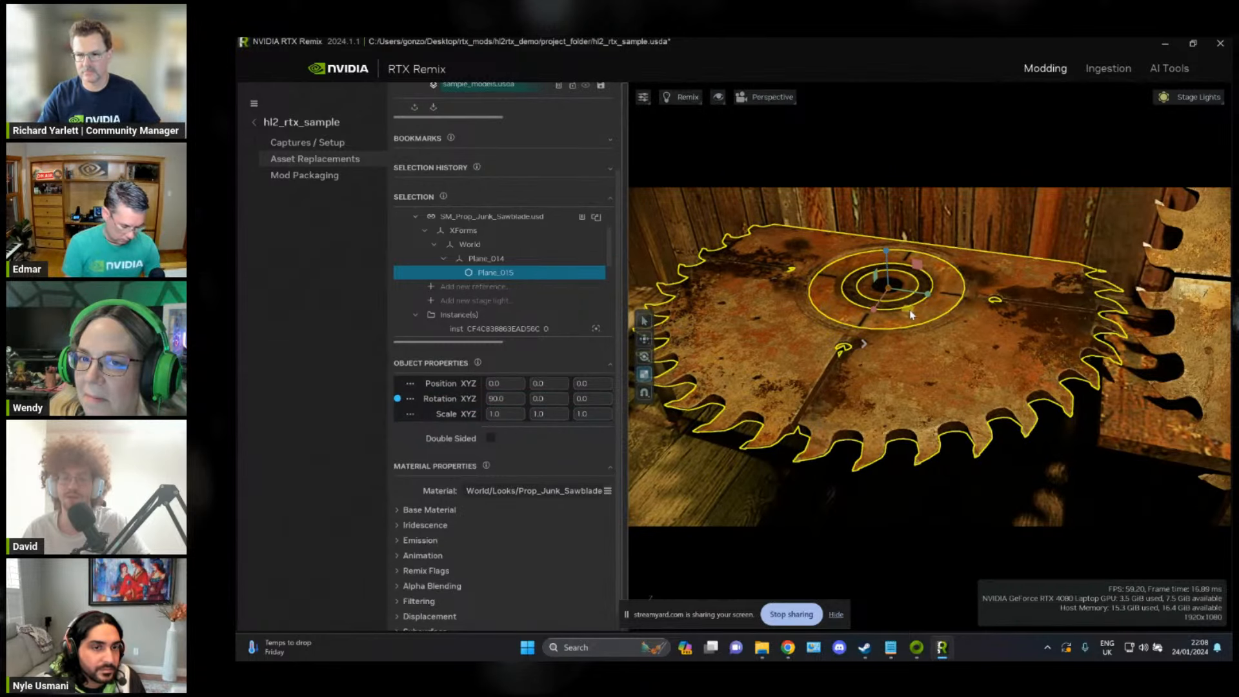
Step: Scale the Plane_015 saw blade down to about 0.53 in X and Y to match the original blade's diameter
left_click_drag(908, 314, 906, 300)
right_click_drag(921, 302, 926, 397)
key("w")
key("s")
key("w")
key("s")
key("w")
key("s")
key("s")
key("w")
Step: Fine-tune the Plane_015 saw blade's X and Y scale to about 0.546, comparing its teeth with the original blade
key("s")
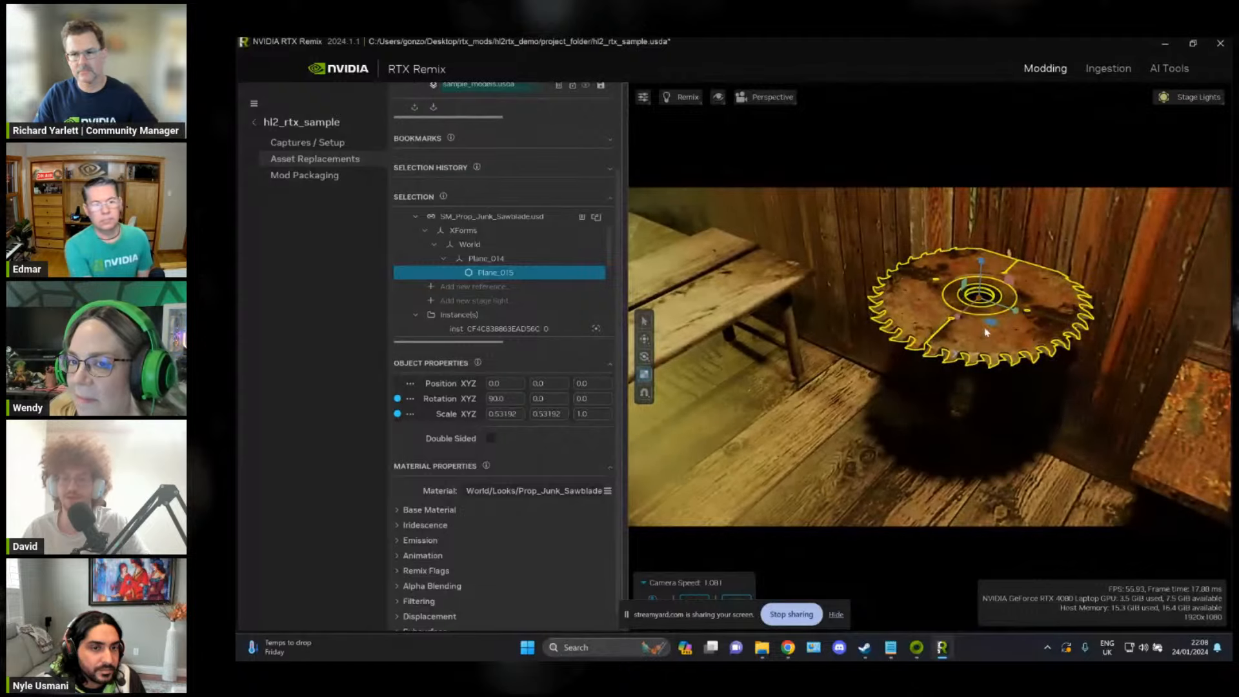
left_click_drag(1030, 356, 964, 324)
right_click_drag(920, 362, 931, 334)
key("w")
key("s")
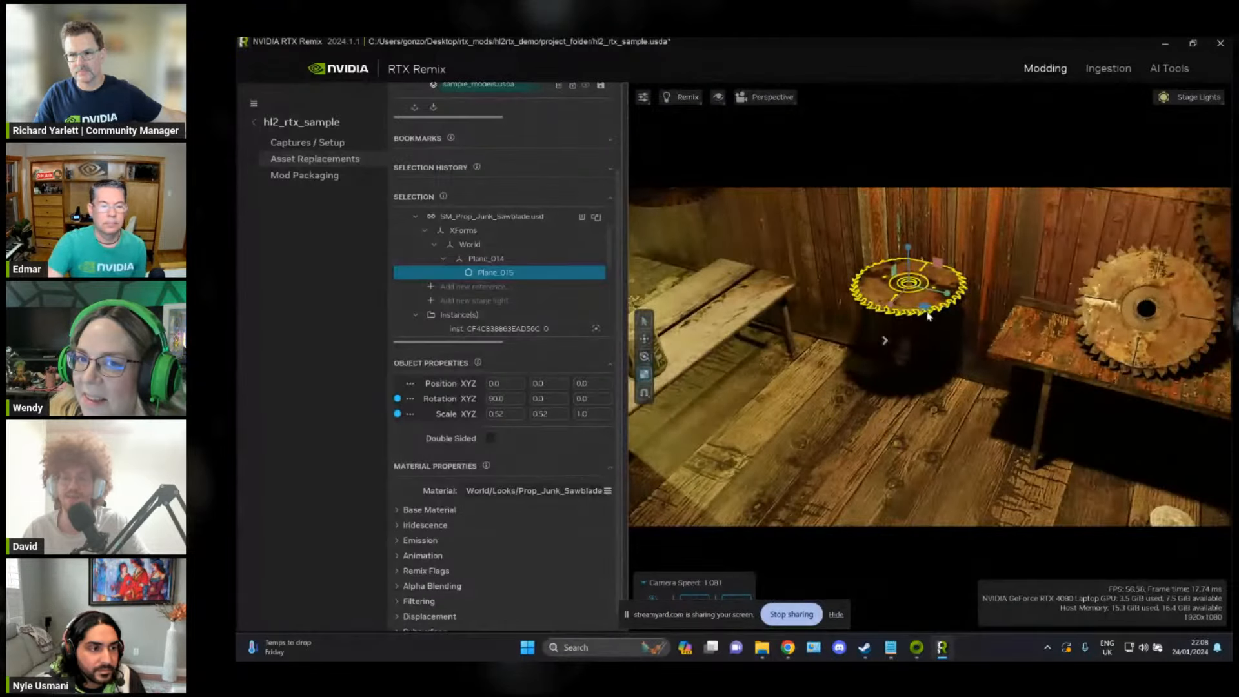
mouse_move(926, 313)
left_mouse_down()
mouse_move(1153, 381)
mouse_move(1081, 370)
mouse_move(909, 298)
left_mouse_up()
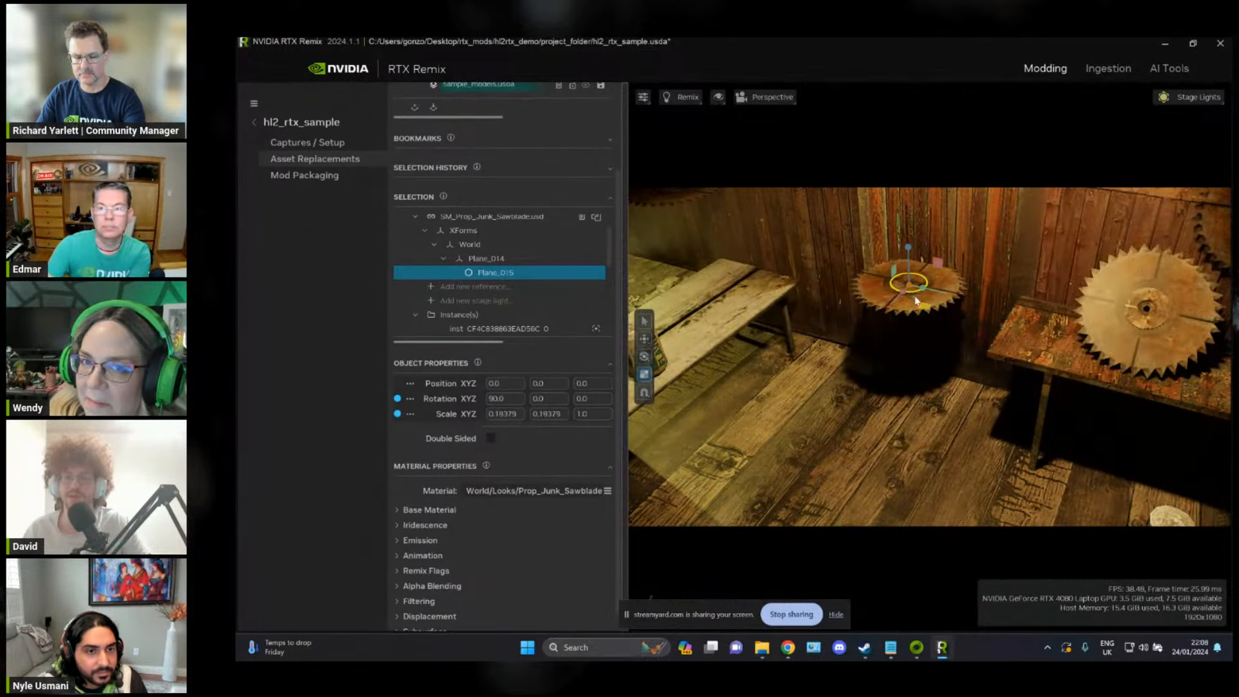
left_click_drag(941, 310, 948, 311)
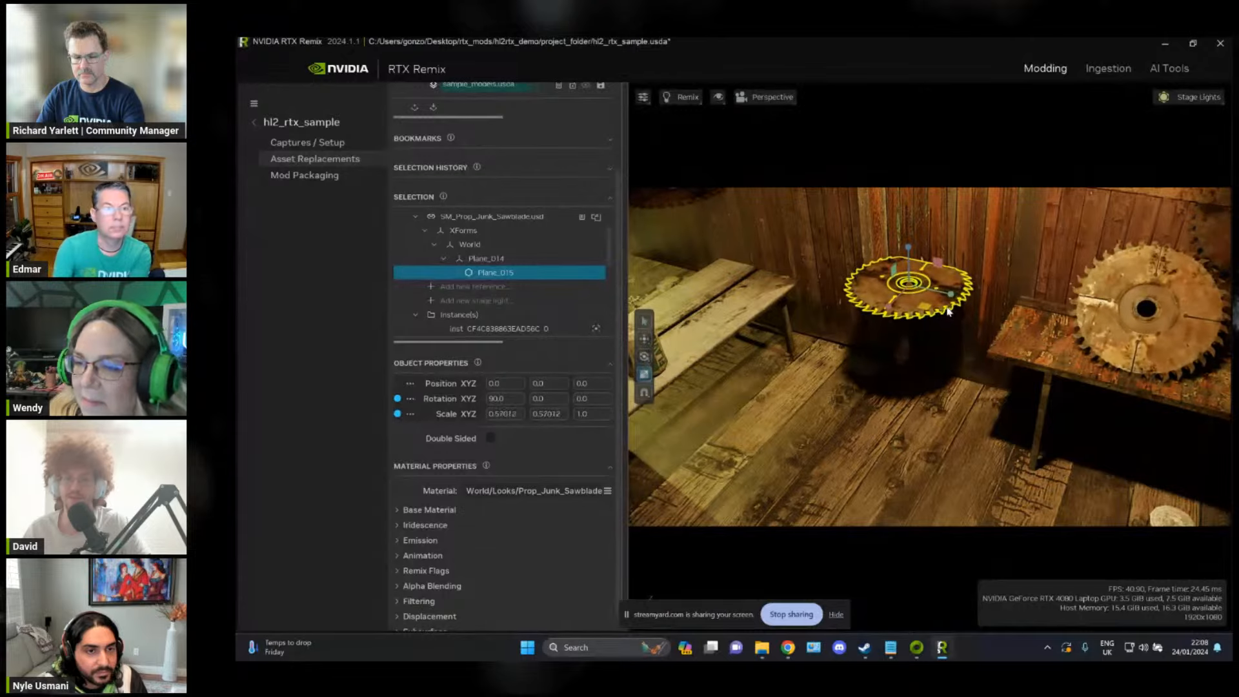
key("w")
right_click_drag(940, 356, 939, 302)
left_click_drag(938, 295, 941, 294)
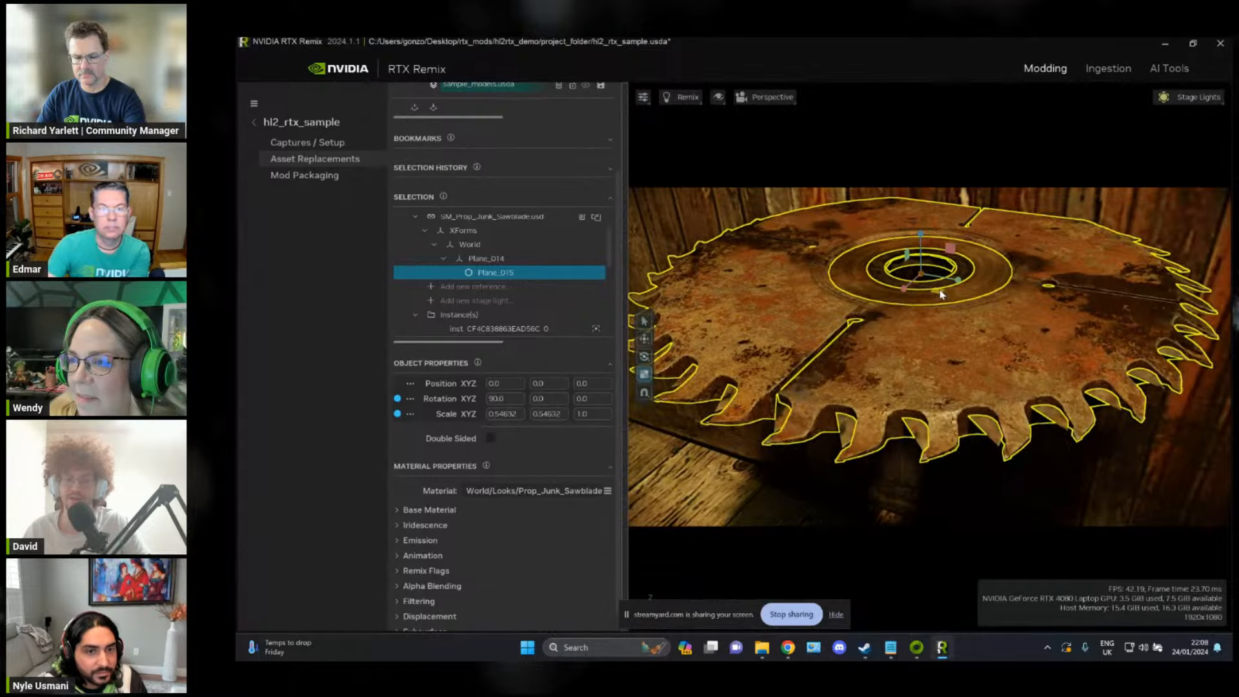
Step: Delete the original mesh_CF4C838863EAD56C.usd reference, leaving only the SM_Prop_Junk_Sawblade.usd replacement under the mesh
key("s")
right_click_drag(914, 383, 955, 340)
key("w")
key("s")
key("w")
key("s")
scroll(583, 316, "up", 1)
key("w")
key("s")
key("w")
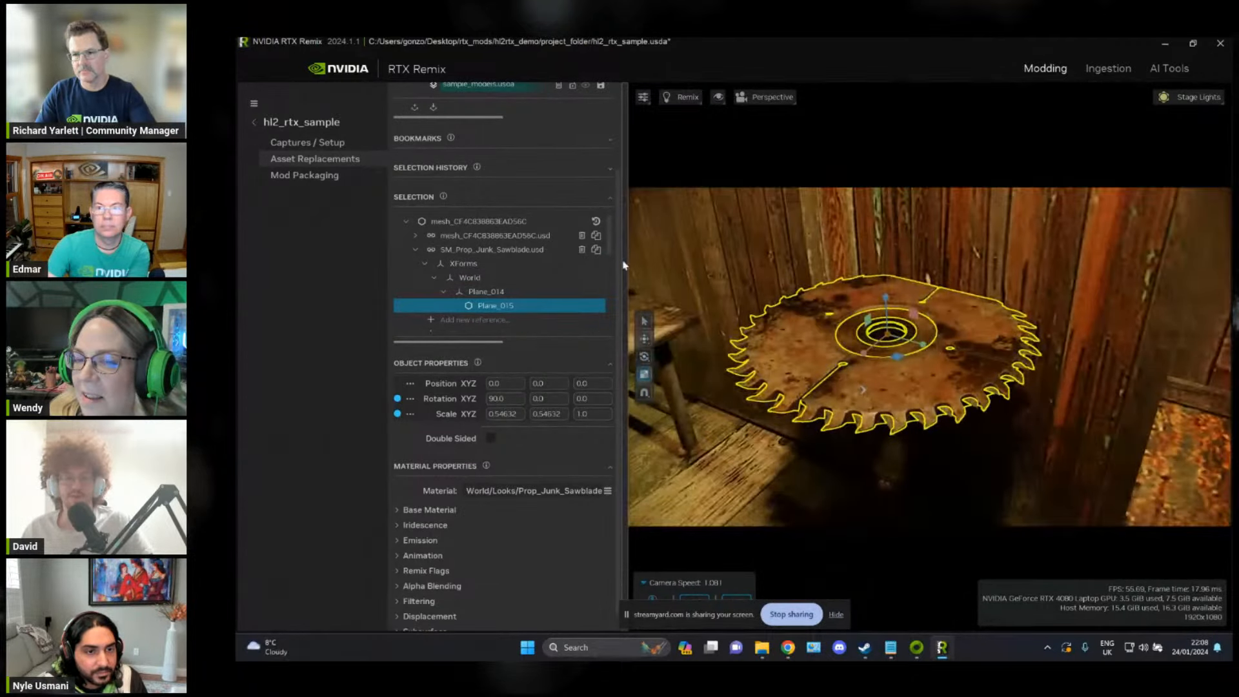
left_click(582, 236)
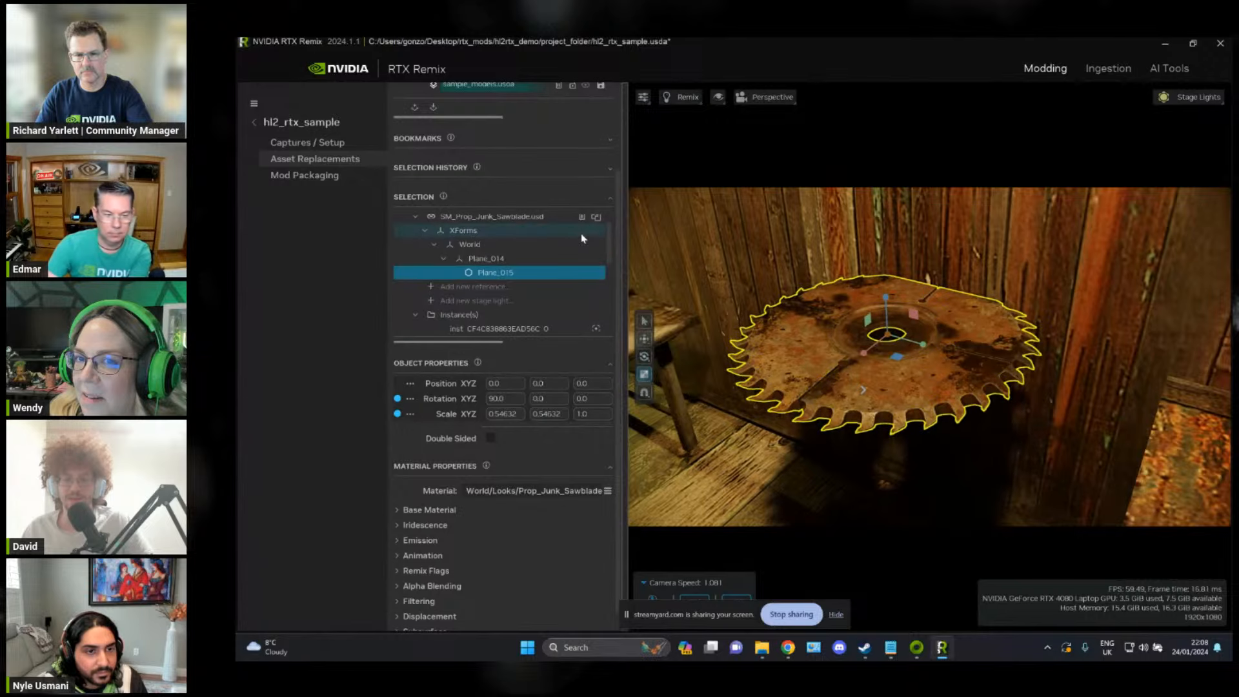
Step: Check the other saw blade instances in the workshop and save the sample_models.usda layer
right_click_drag(894, 342, 1068, 242)
right_click_drag(894, 301, 710, 347)
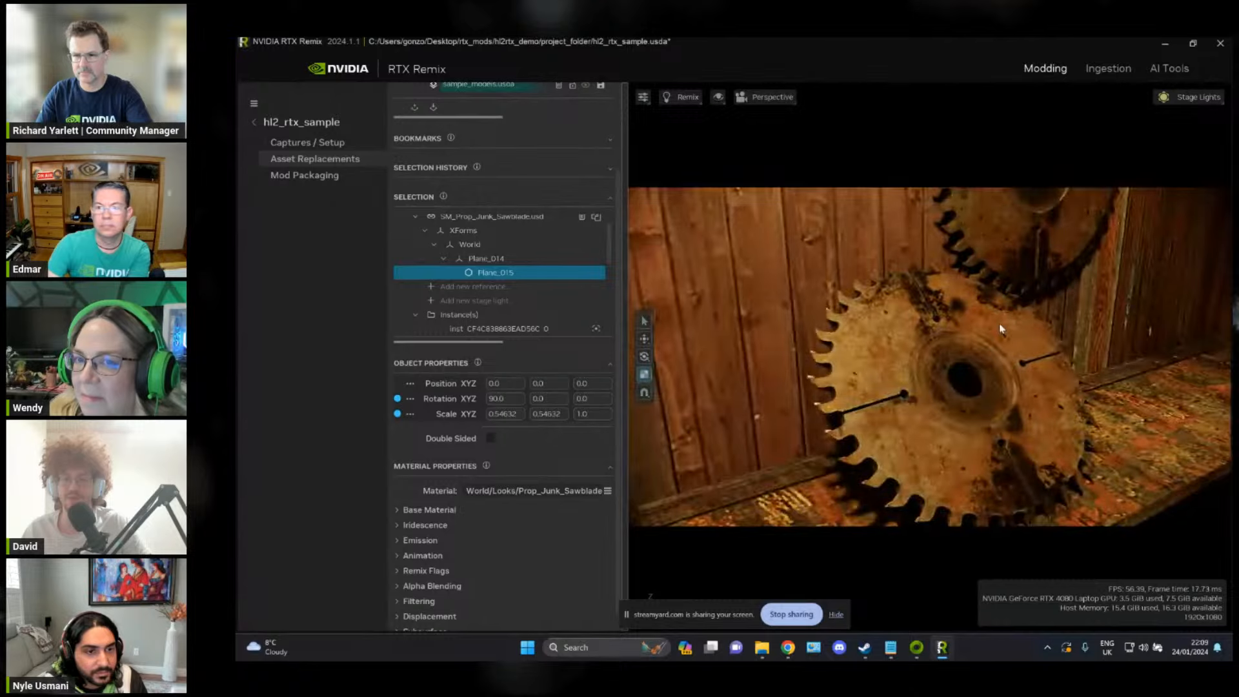
right_click_drag(999, 324, 872, 304)
scroll(517, 310, "up", 4)
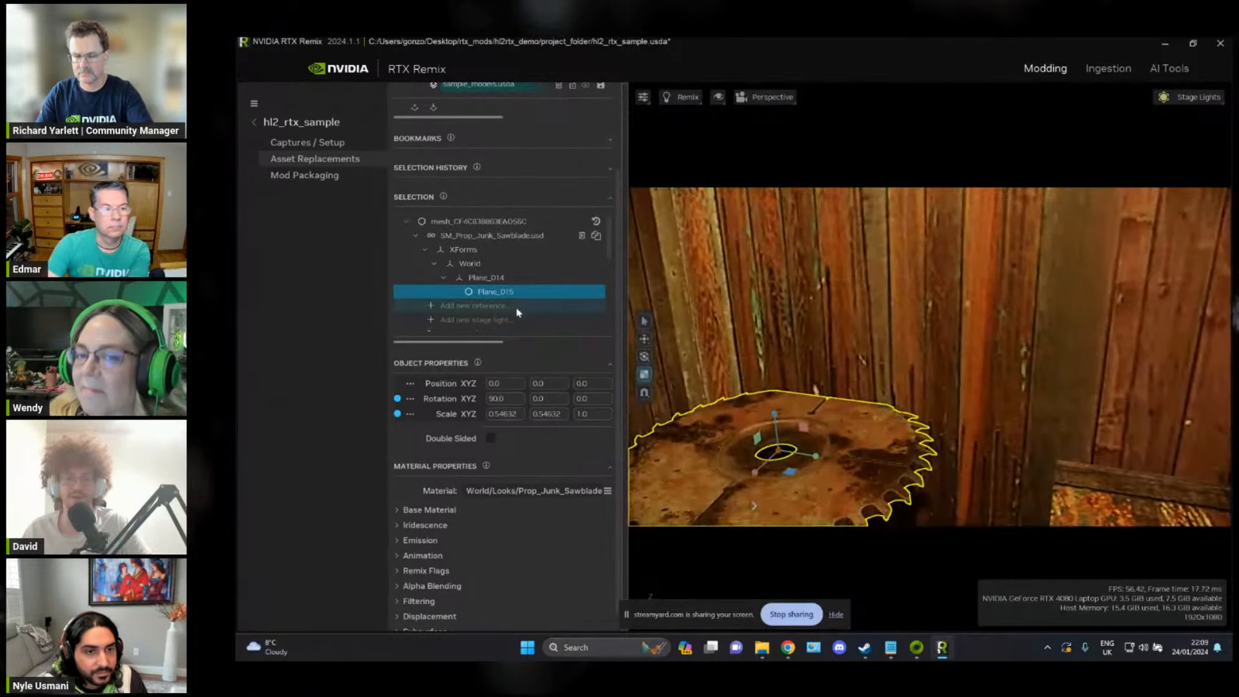
scroll(601, 186, "down", 1)
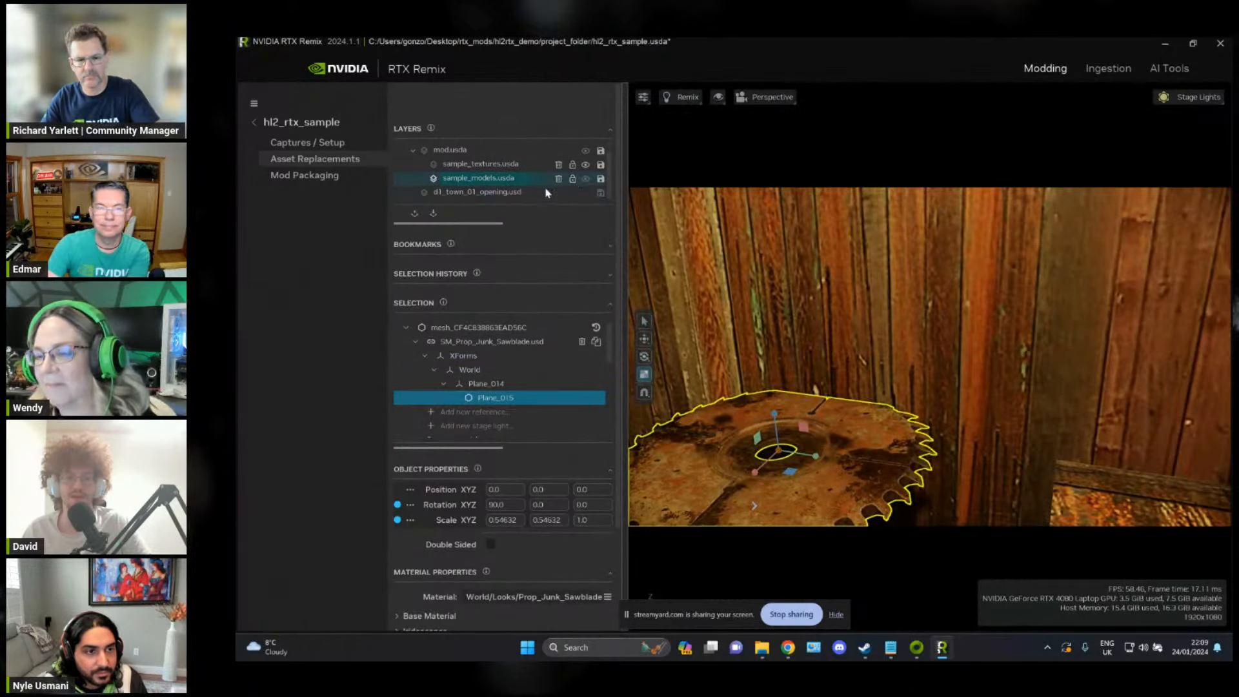
left_click(601, 179)
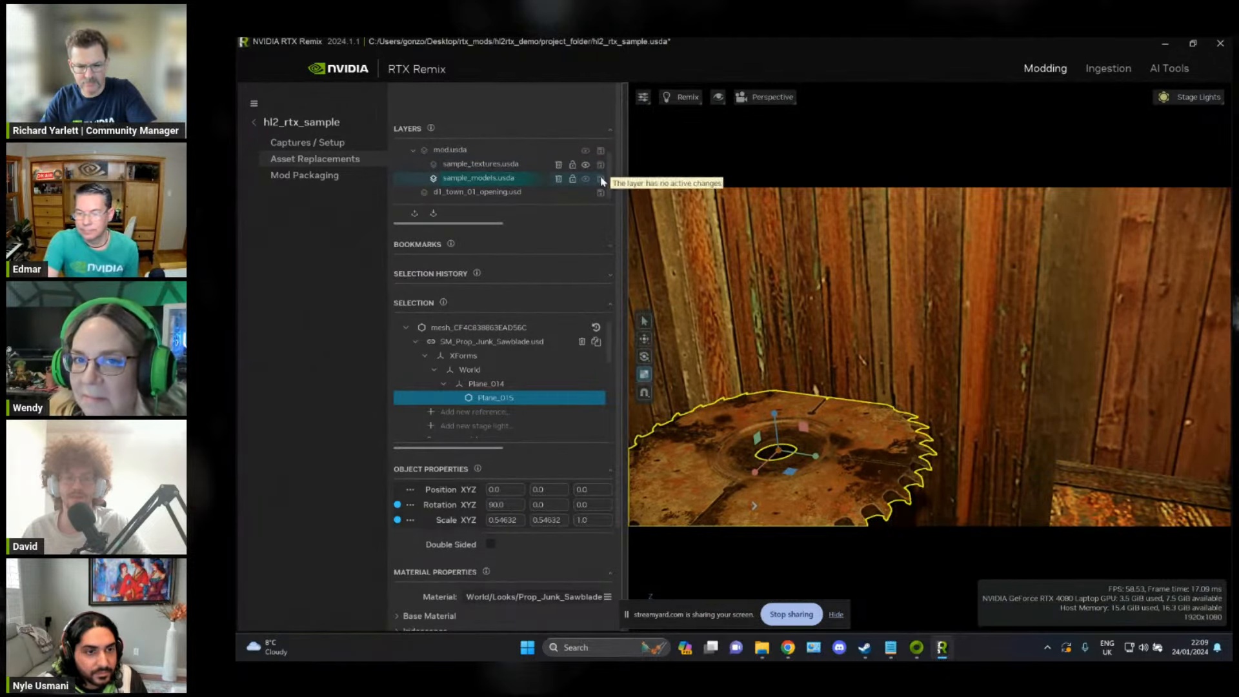
Step: Take a last look at the replaced saw blade on the barrel and close the RTX Remix project
right_click_drag(939, 242, 926, 265)
key("s")
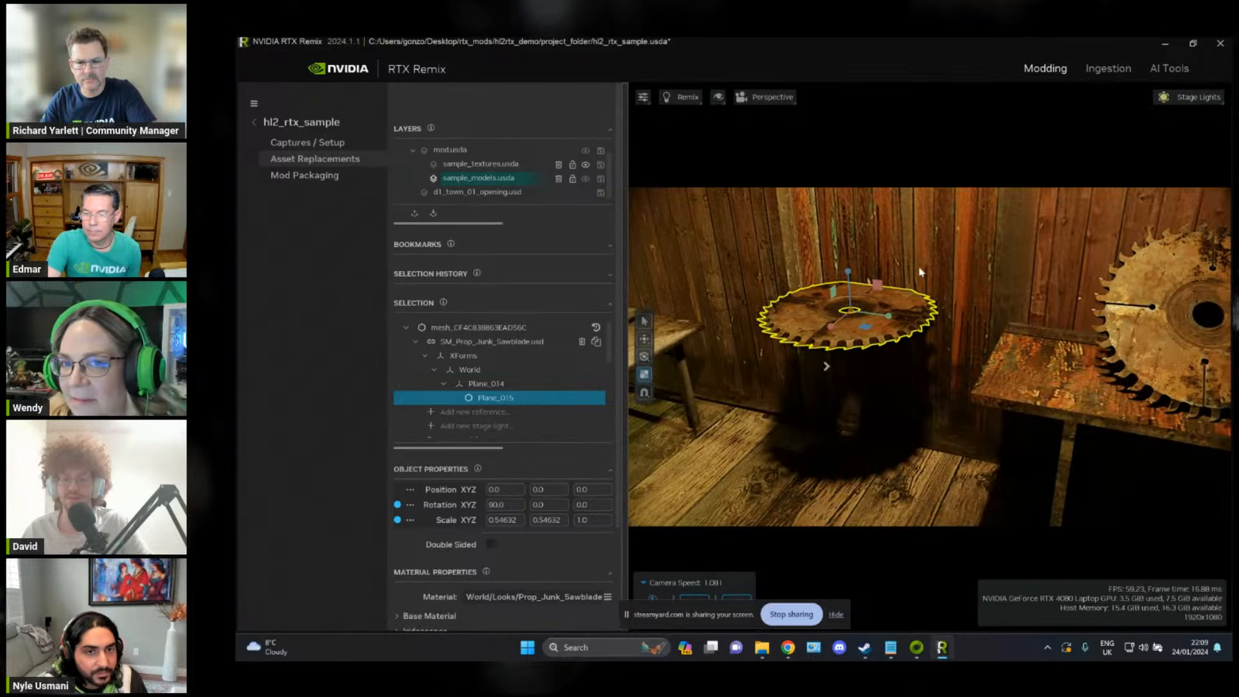
right_click_drag(988, 258, 968, 258)
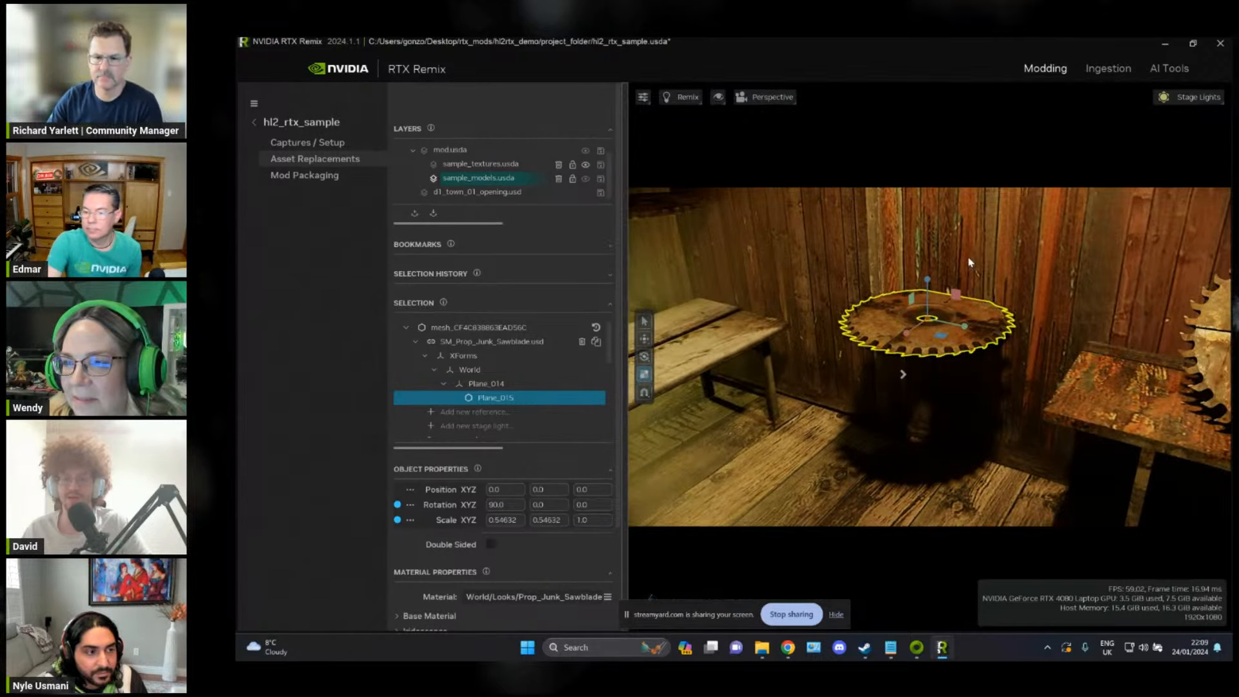
left_click(1220, 43)
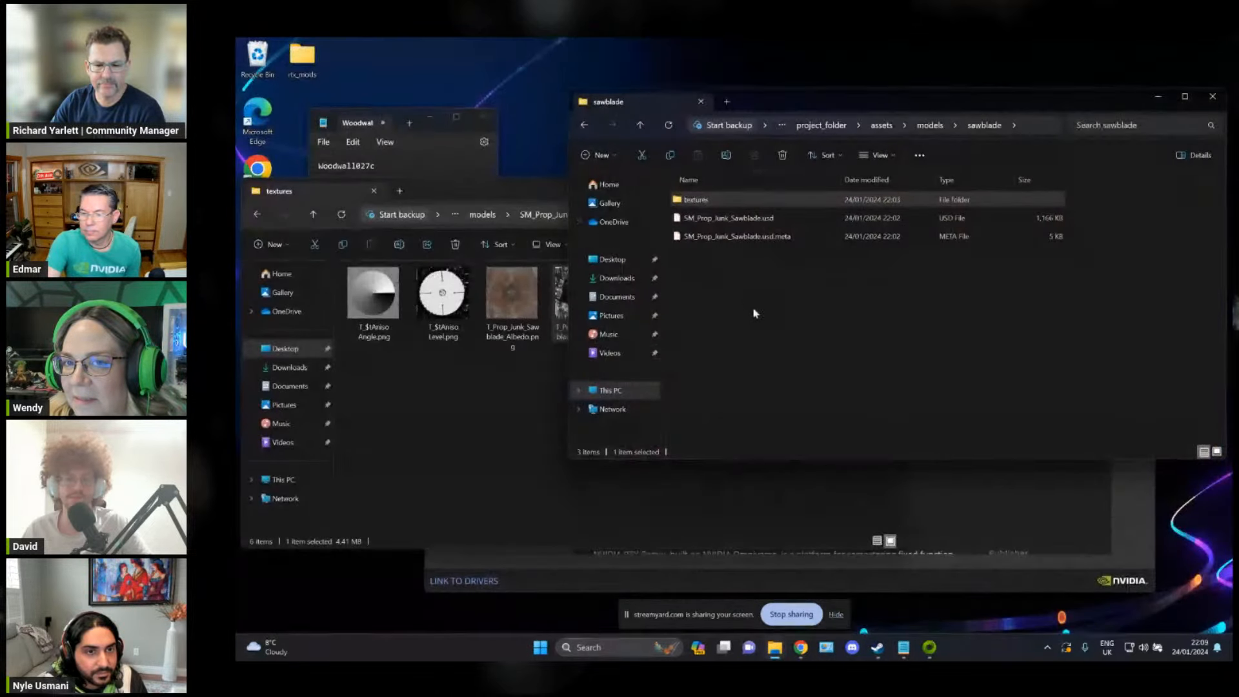
Step: Switch to Steam and launch Half-Life 2 from the library
left_click(877, 647)
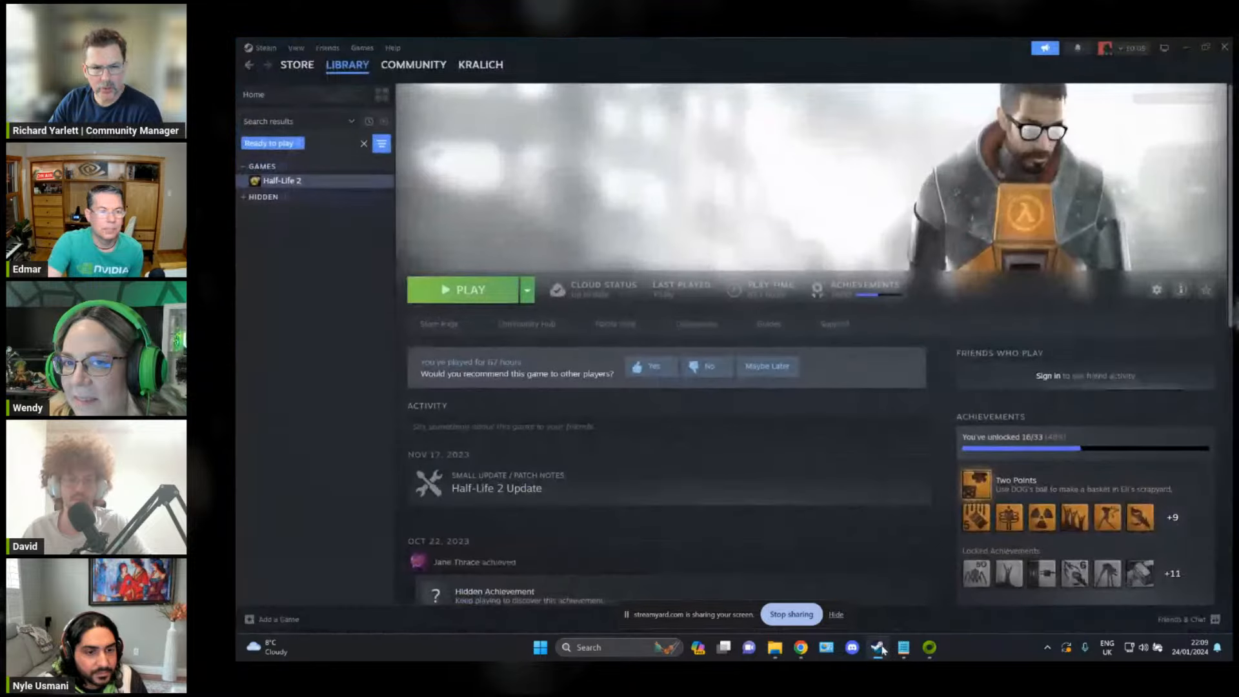
left_click(463, 291)
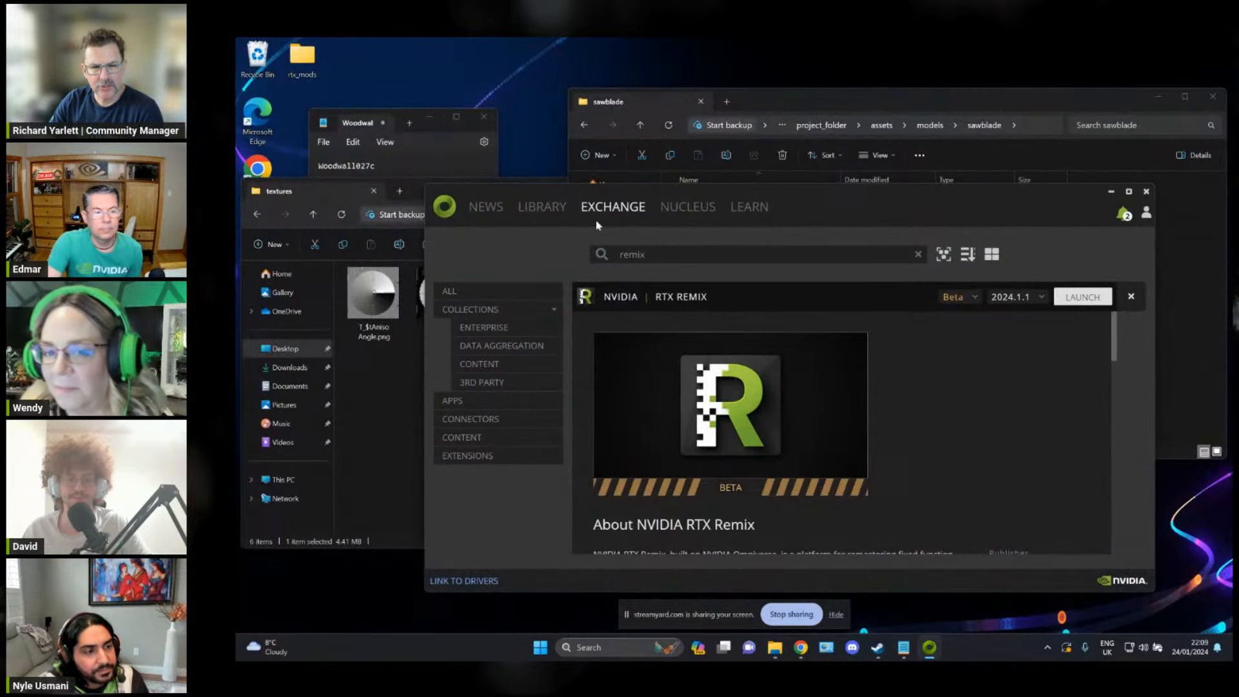
left_click(552, 212)
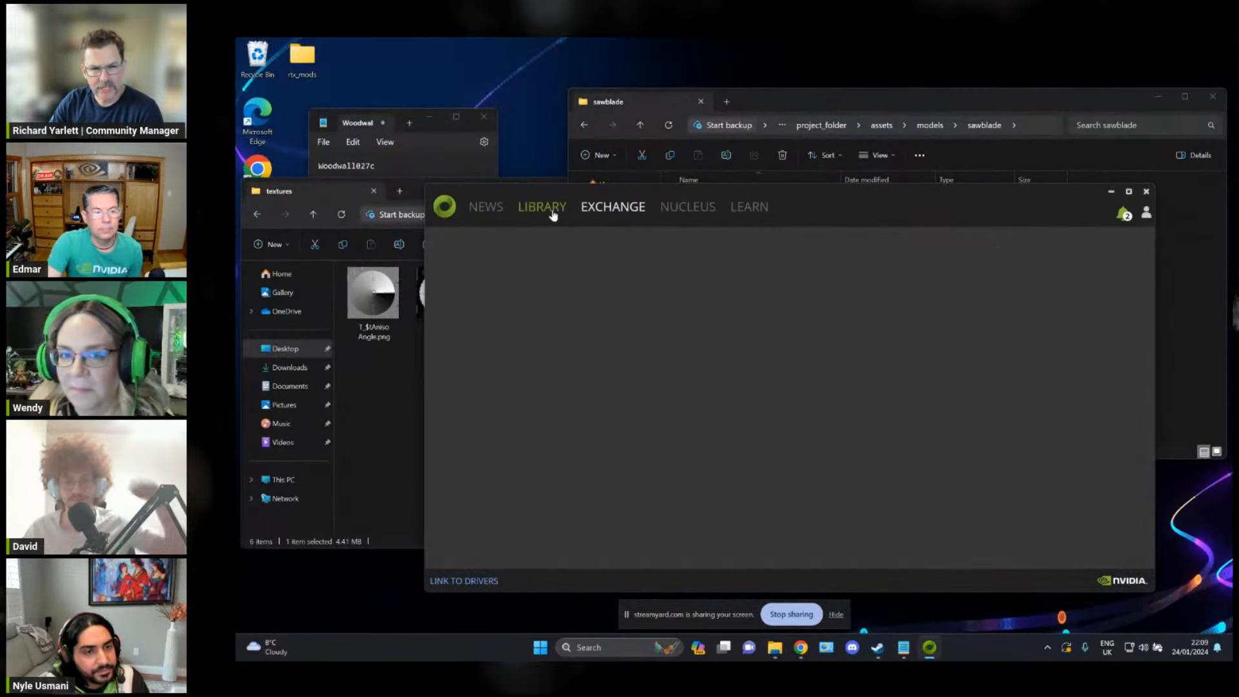
left_click(877, 647)
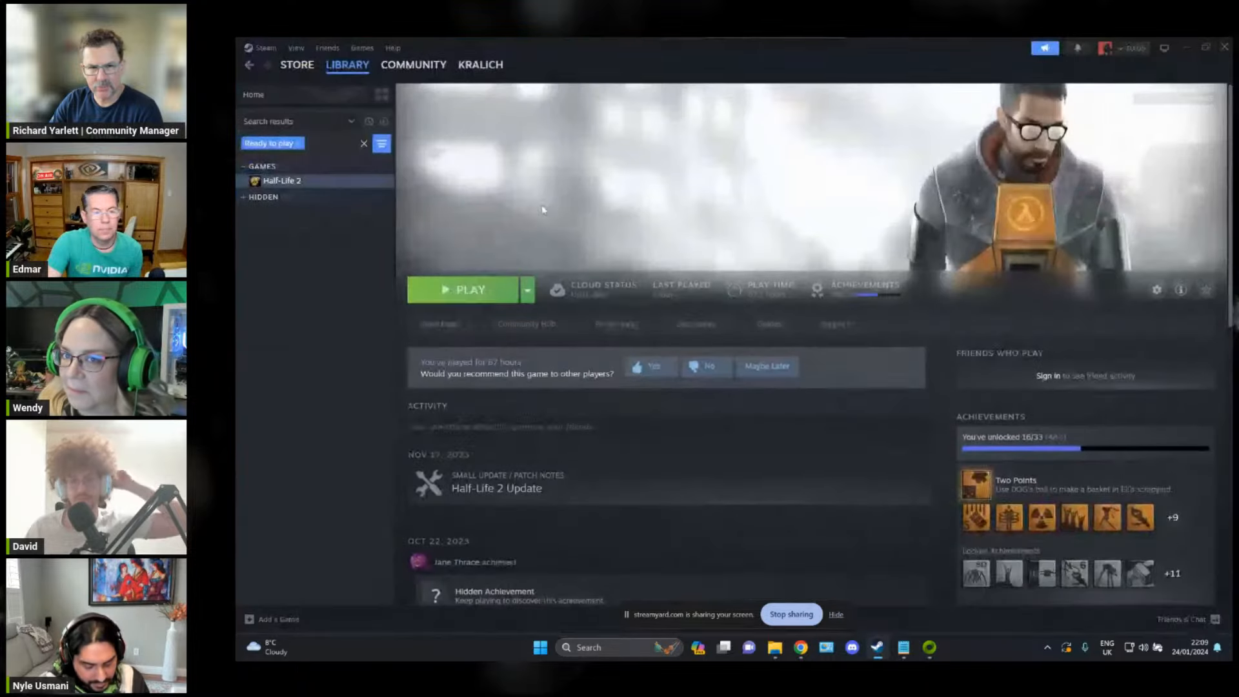
left_click(474, 294)
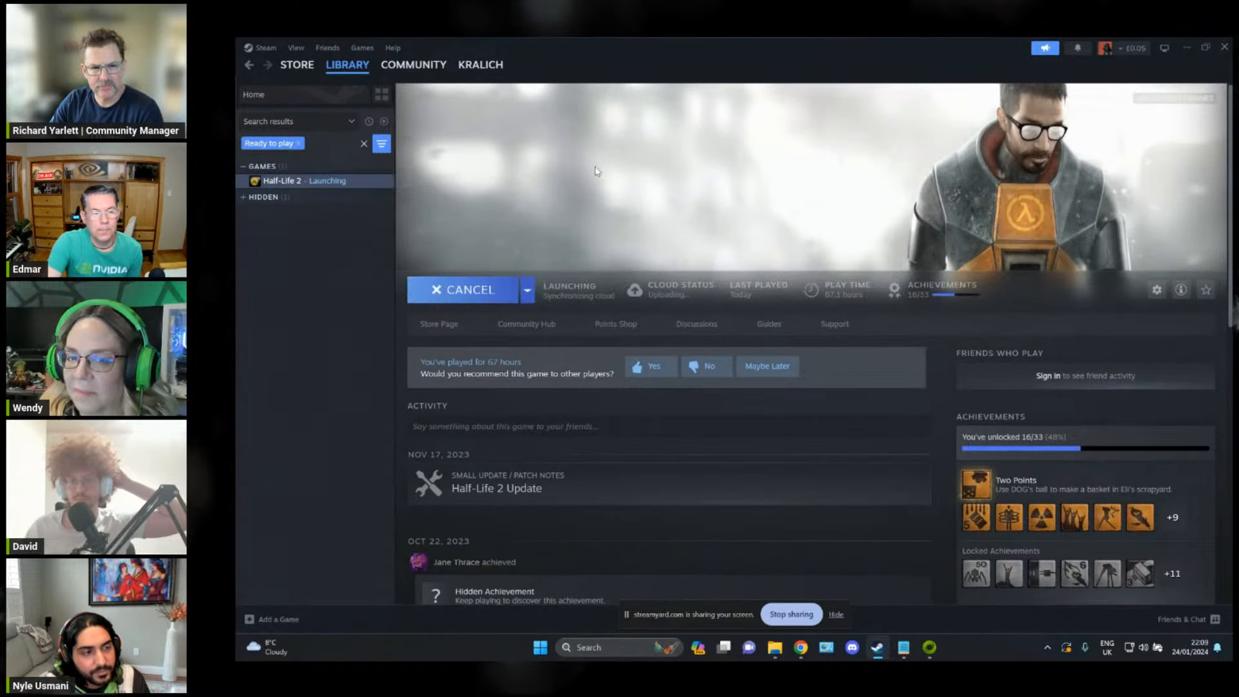
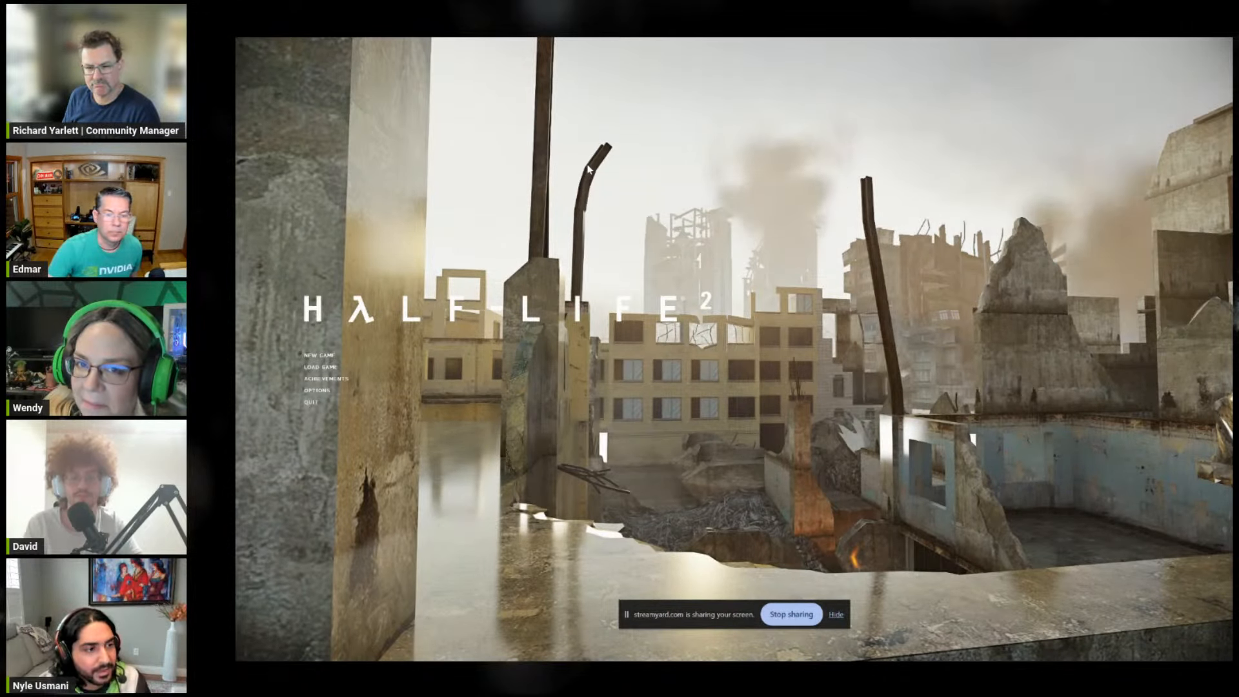
Step: Load the Ravenholm d1_town_01 map through the developer console
key("grave")
type("ma")
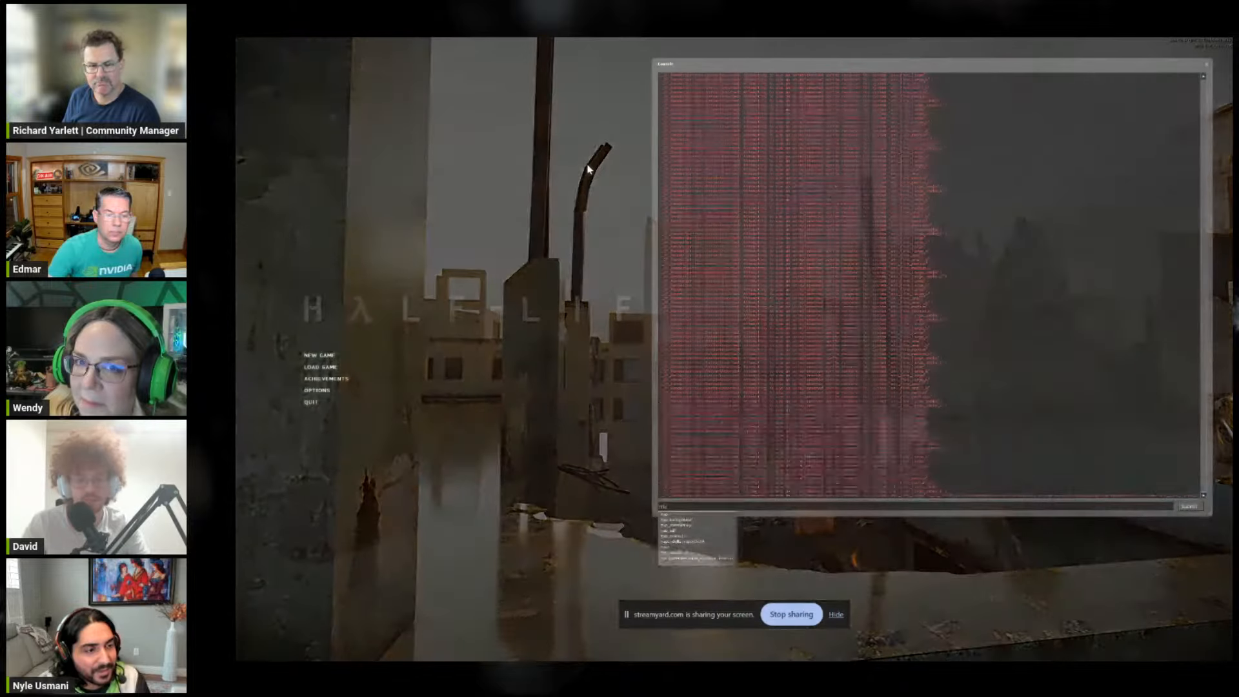
type("p d1")
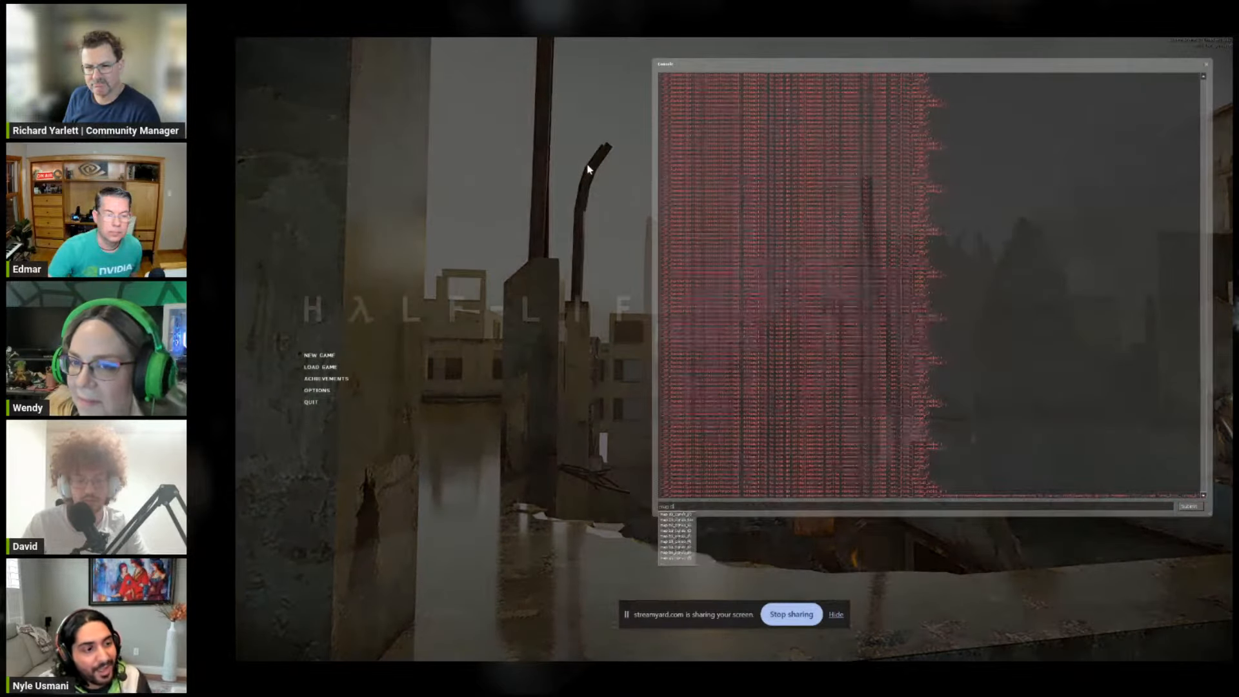
type("_town_01_sample")
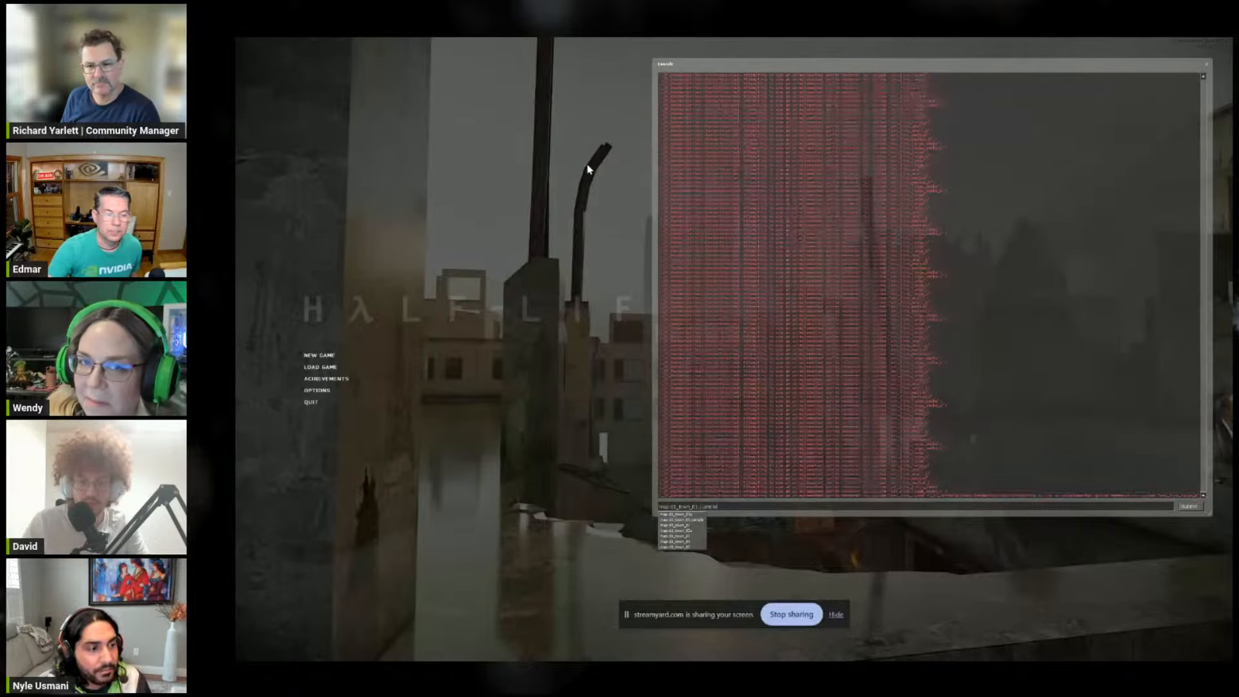
key("Return")
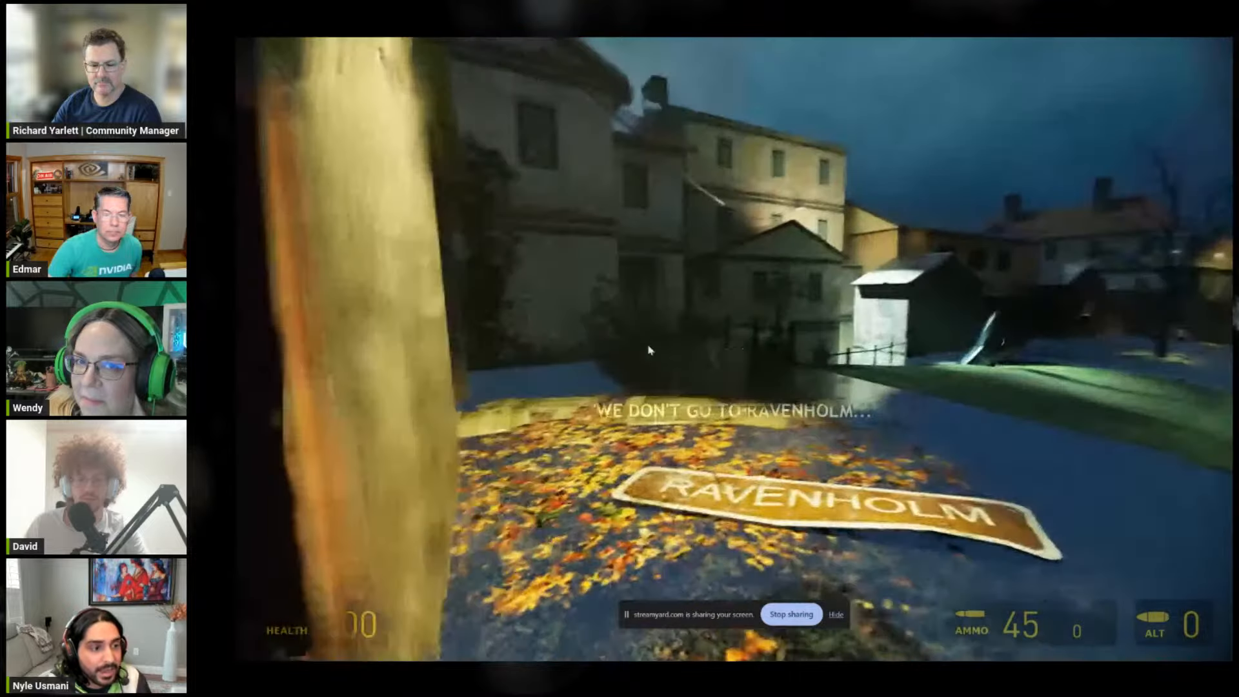
Step: Walk up to the retextured wooden wall beside the Ravenholm sign and inspect it with the flashlight off and on
key("w")
key("w")
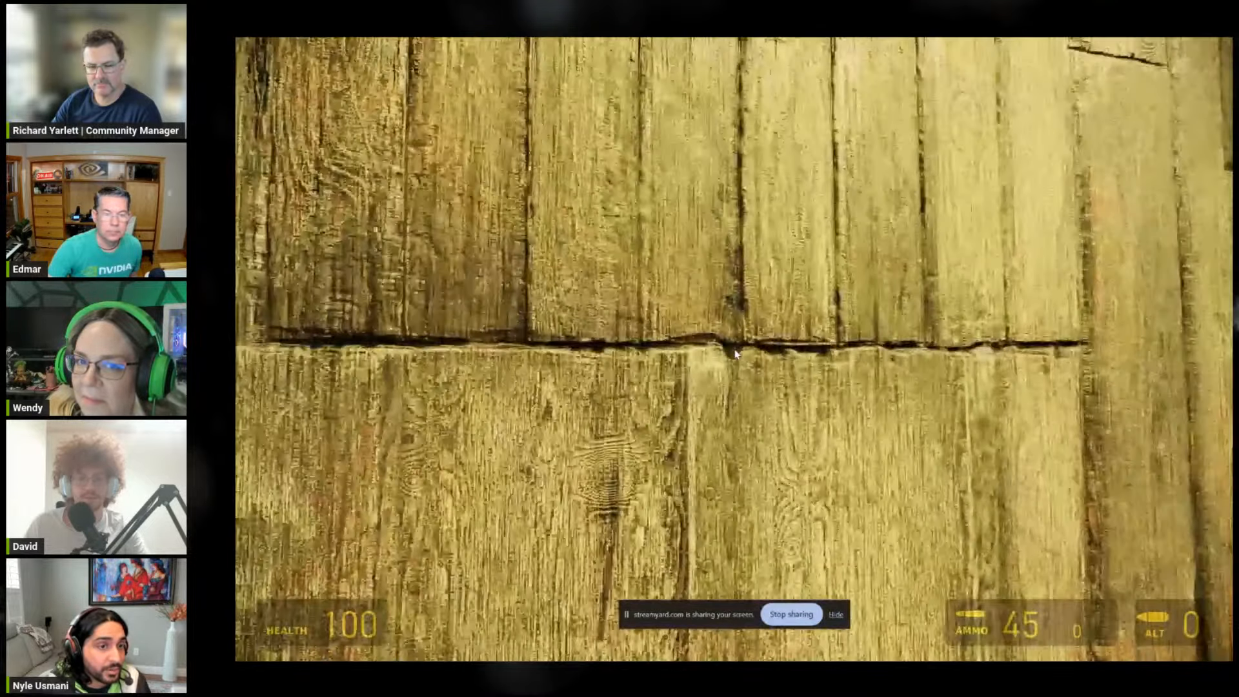
key("z")
key("s")
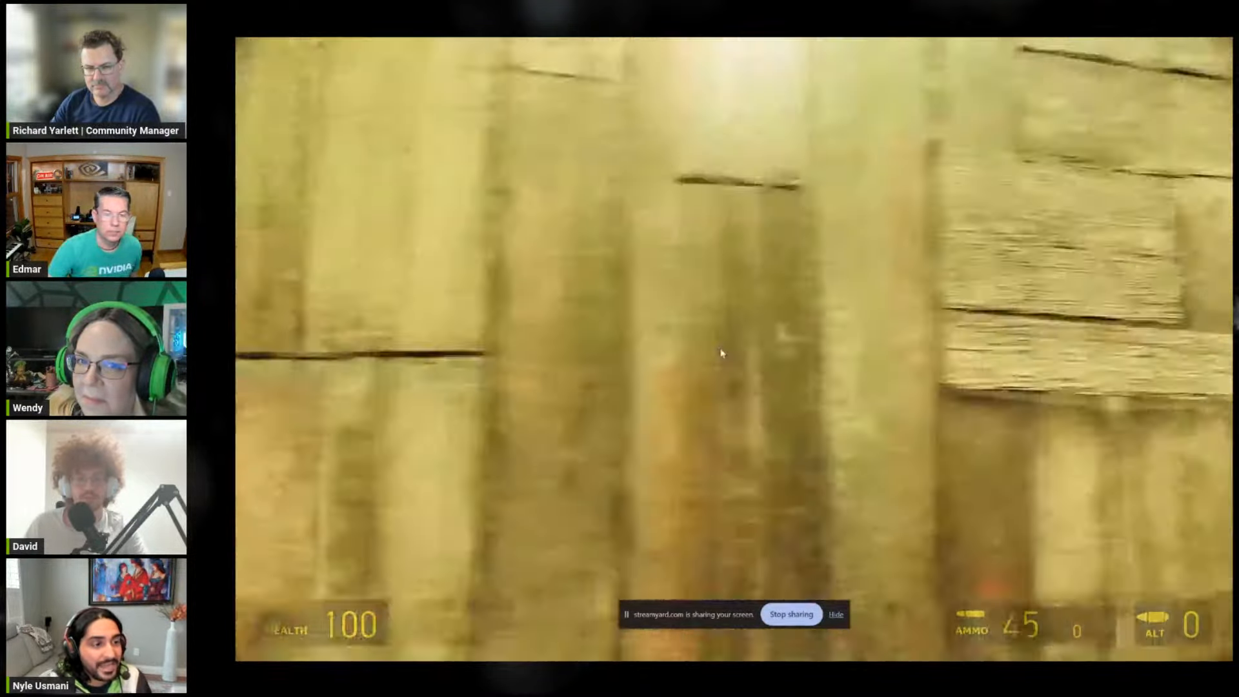
key("w")
key("f")
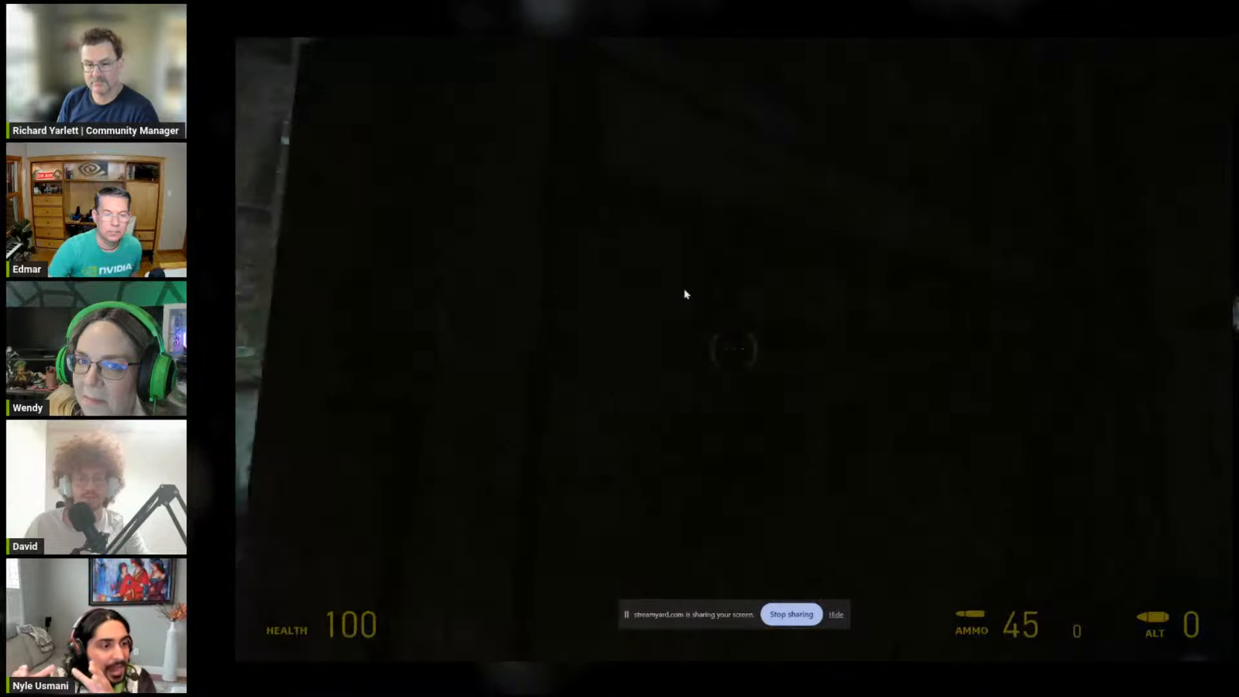
key("f")
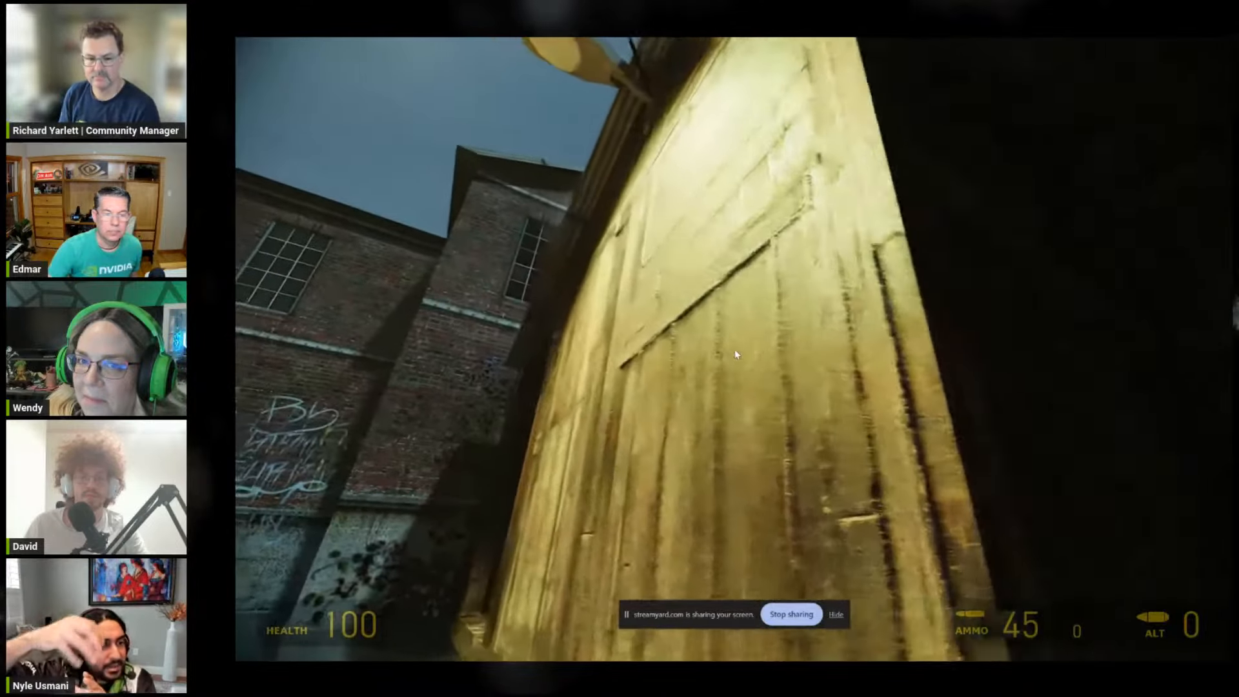
Step: Examine the wall's planks, gaps and wood grain at close zoom from several grazing angles
key("z")
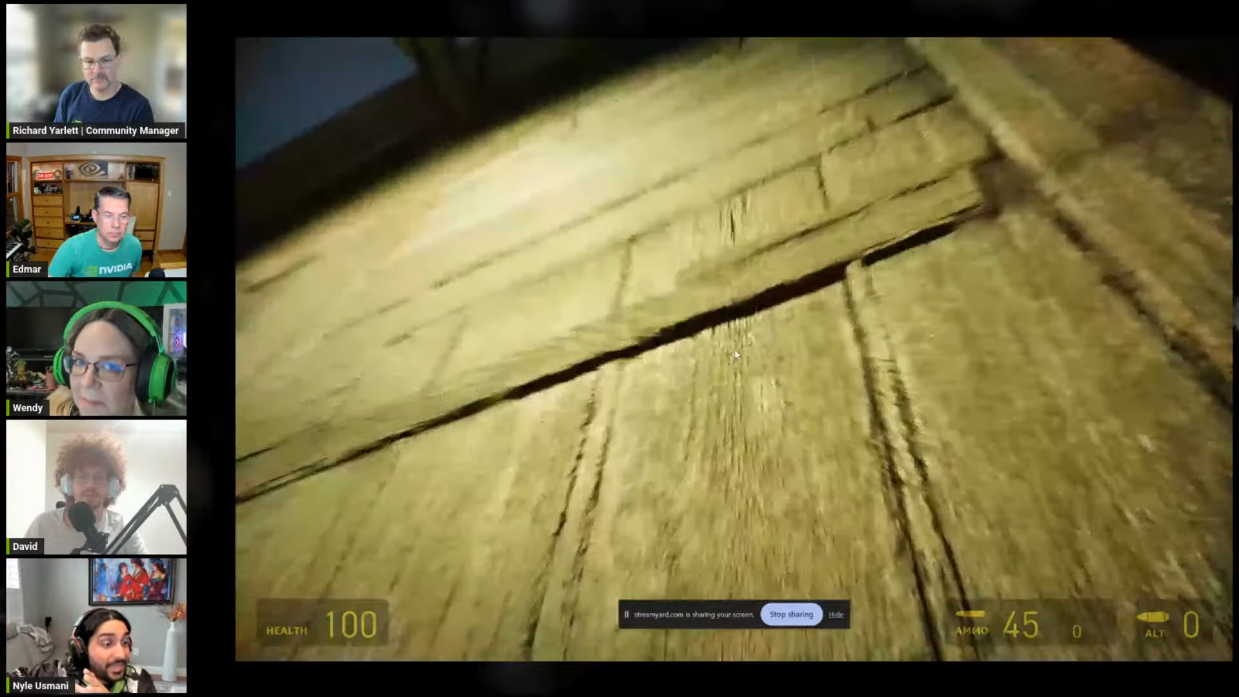
key("z")
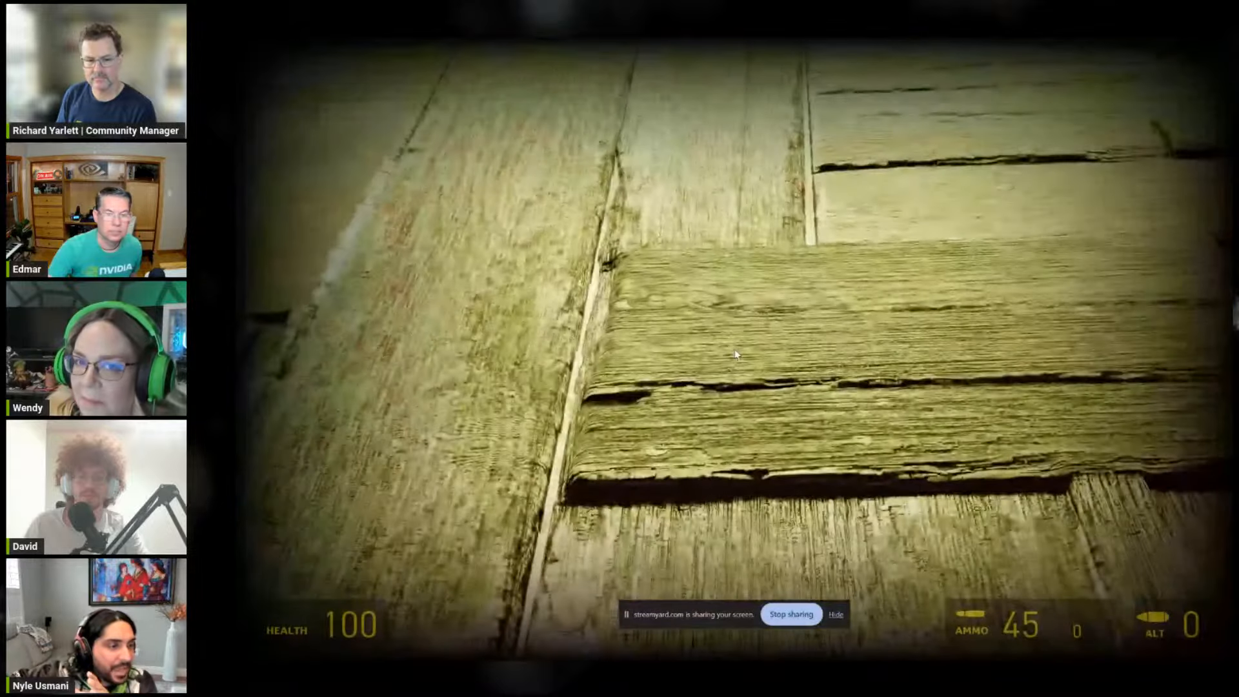
key("z")
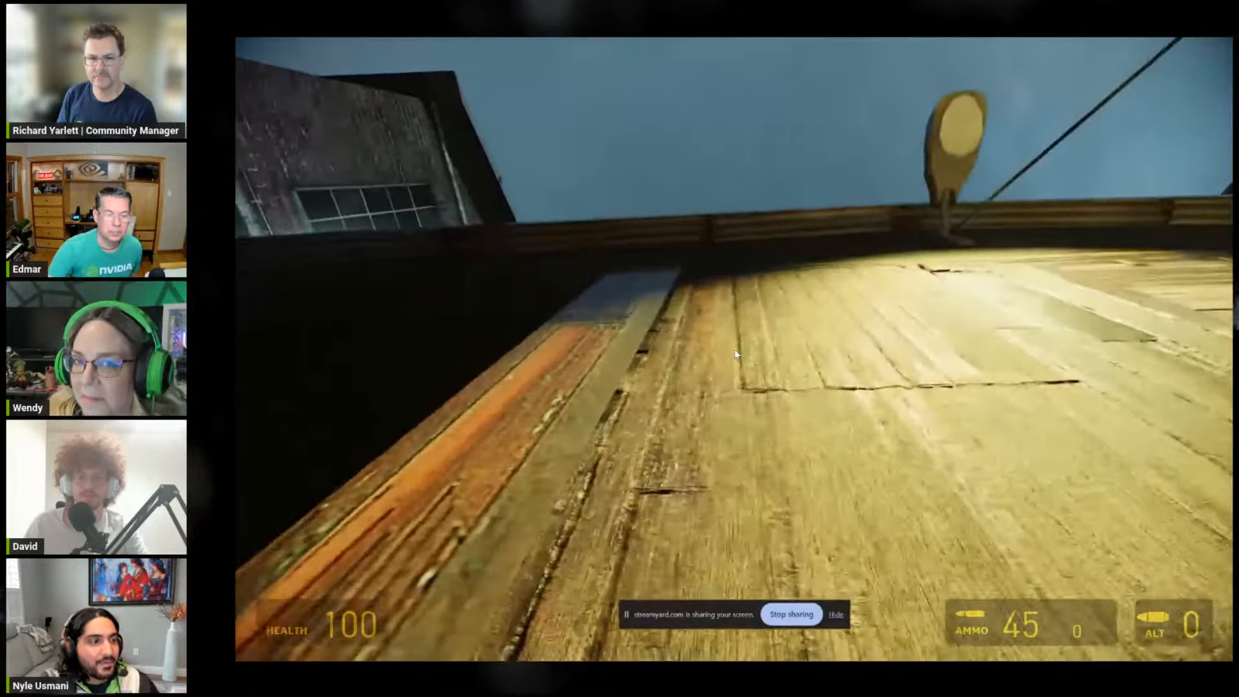
key("z")
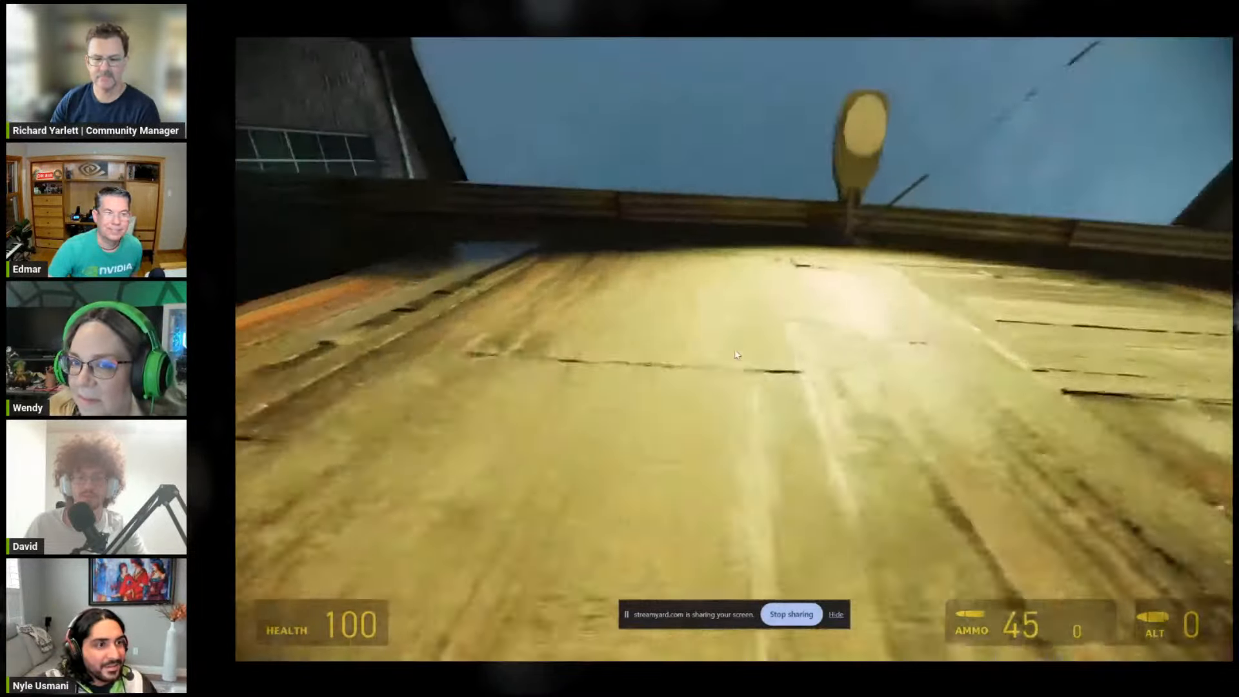
key("z")
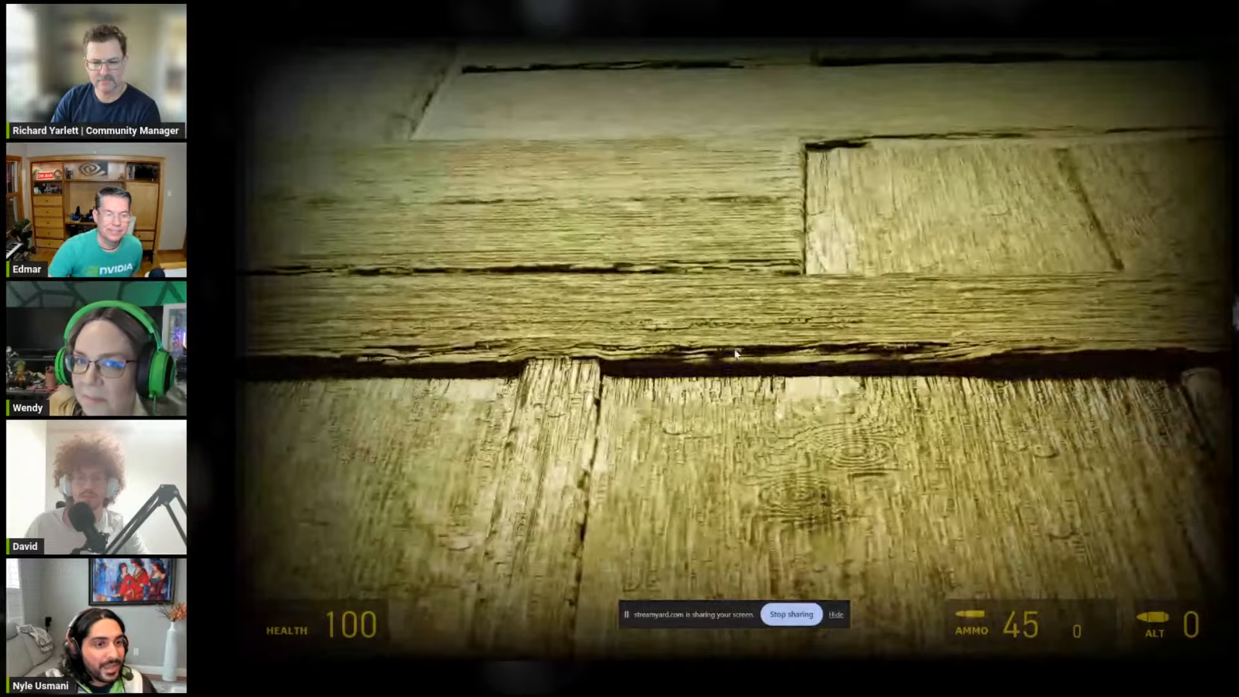
key("z")
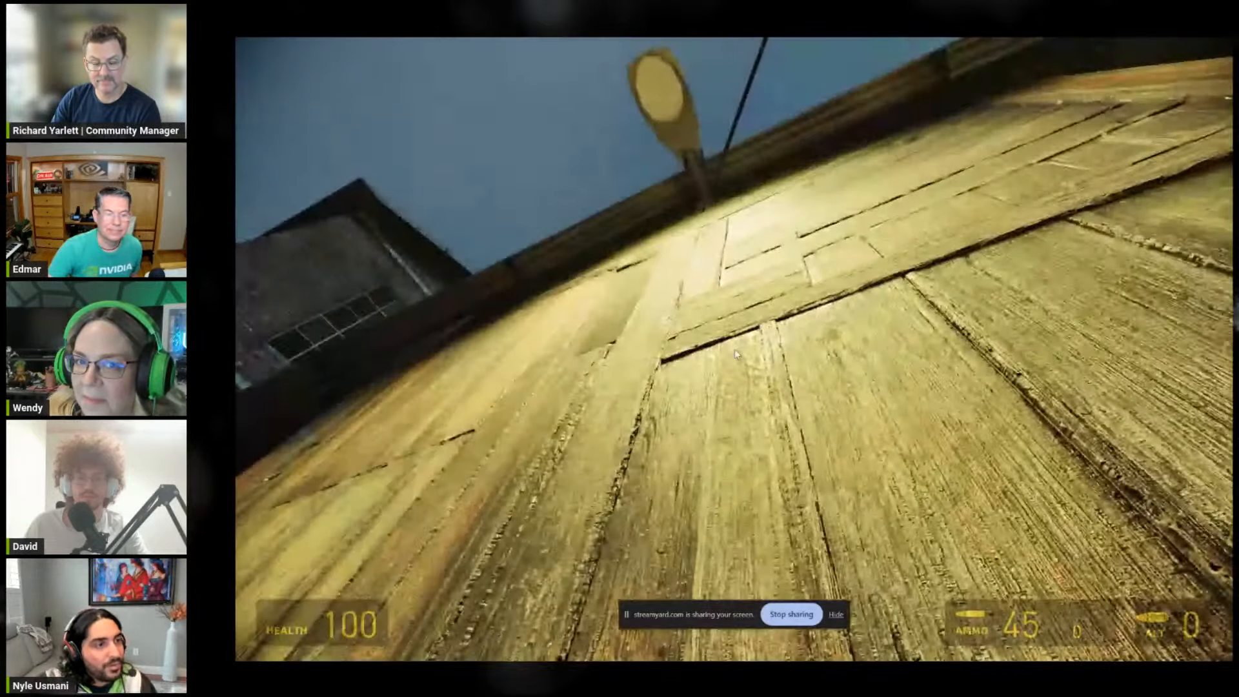
key("z")
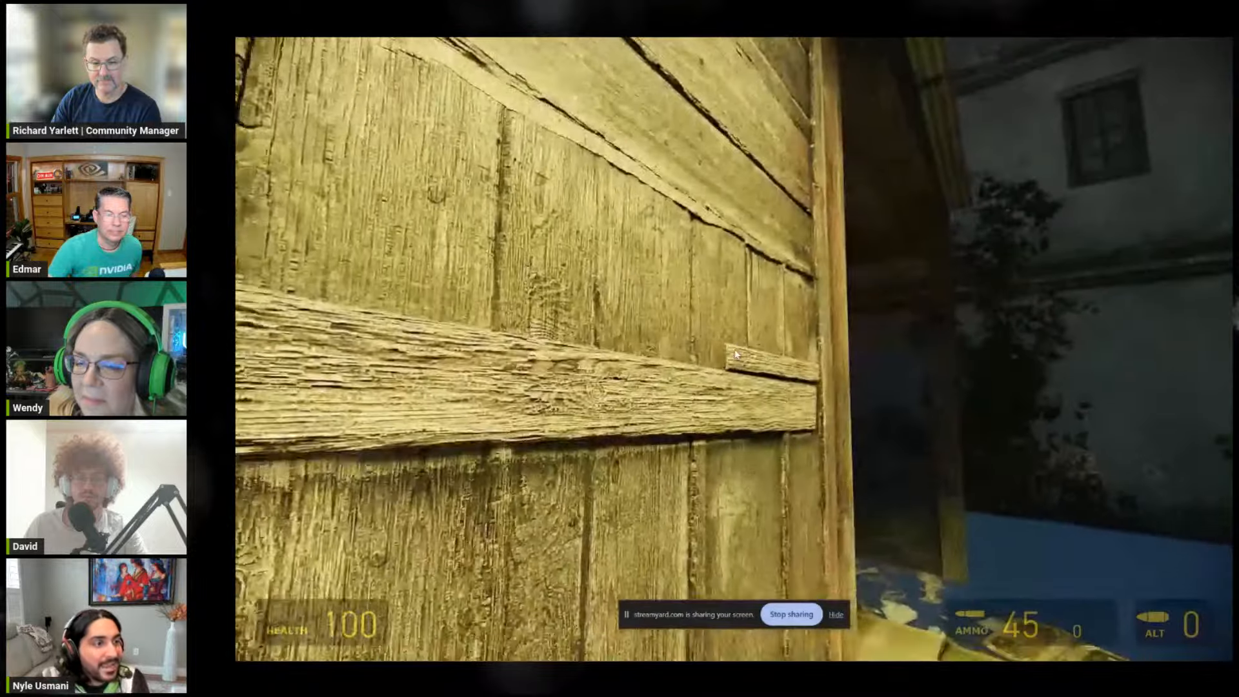
key("z")
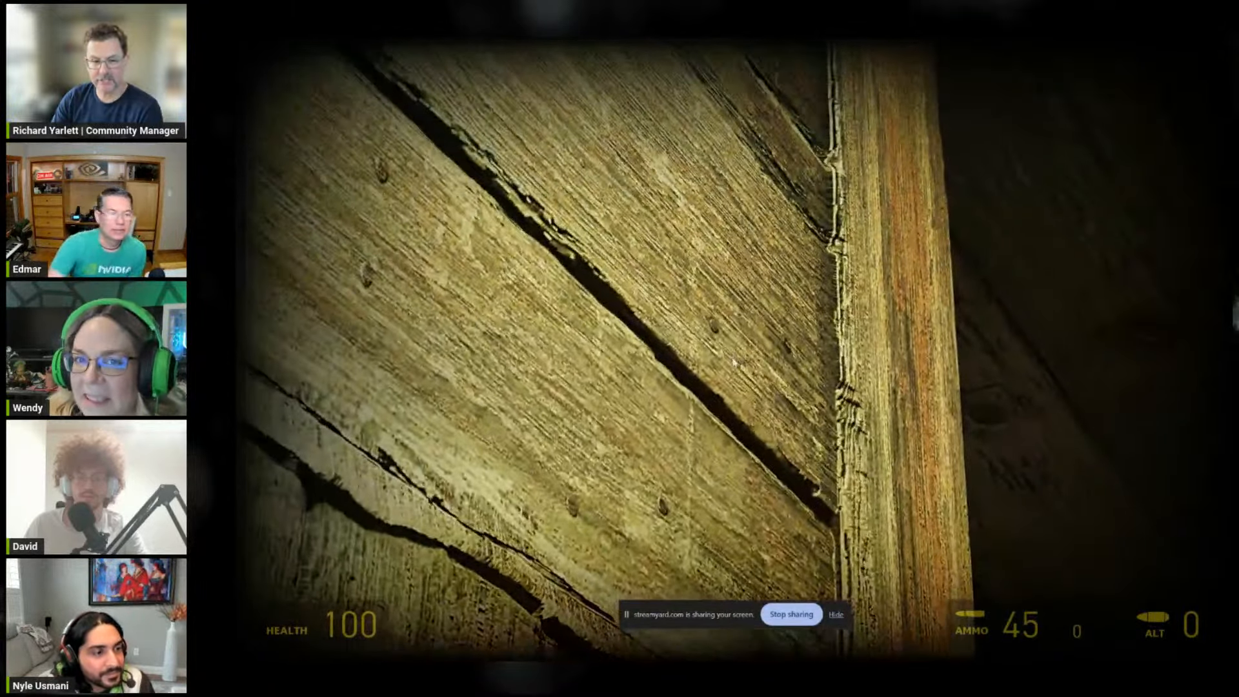
Step: Toggle Enable Enhanced Assets in the RTX Remix developer settings to compare the wall with its original textures, leaving it off
key("super+x")
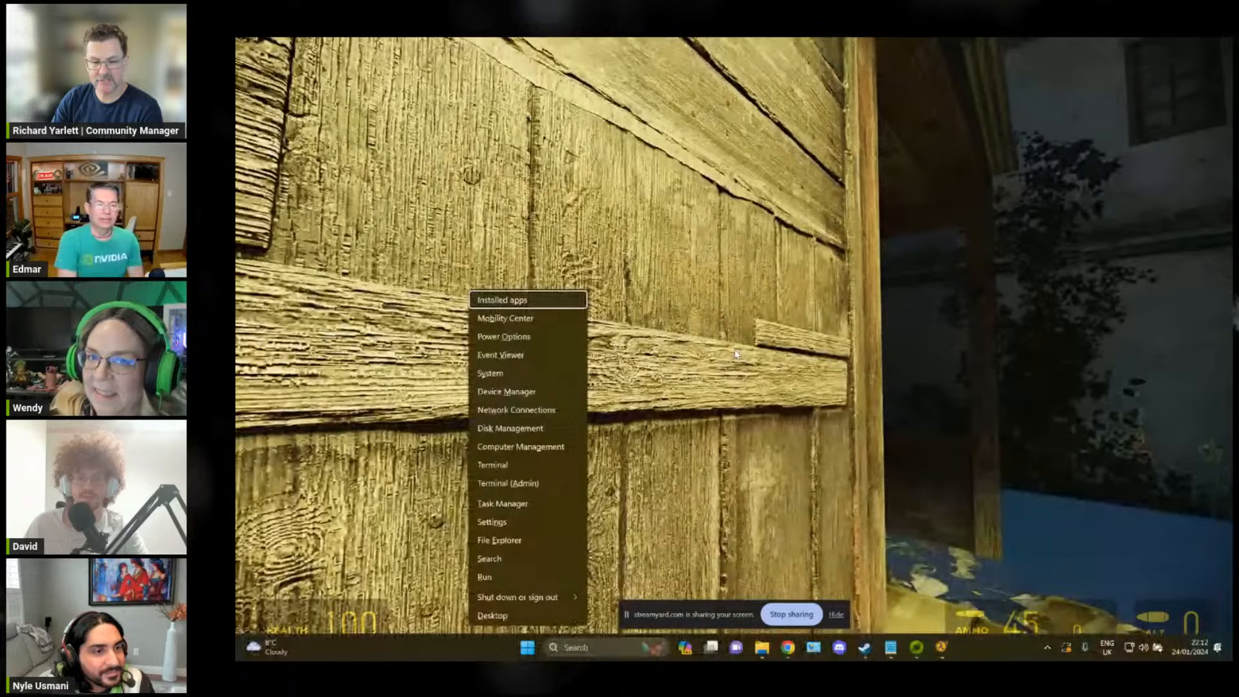
left_click(808, 316)
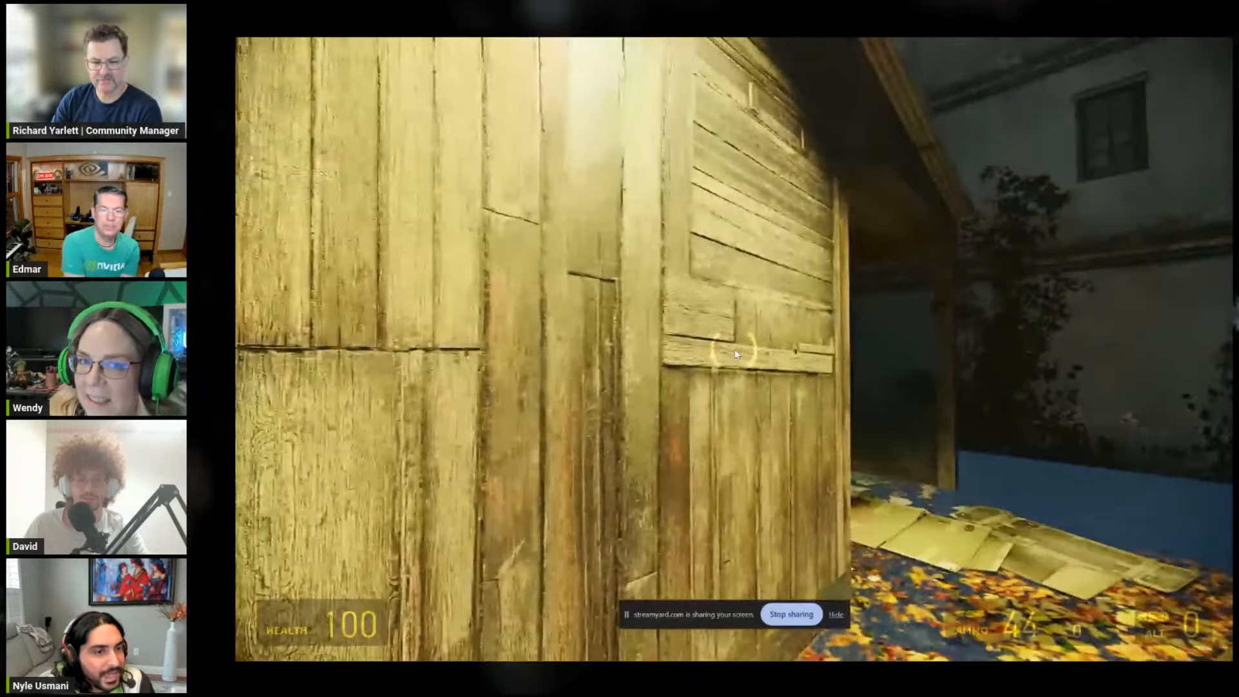
key("alt+x")
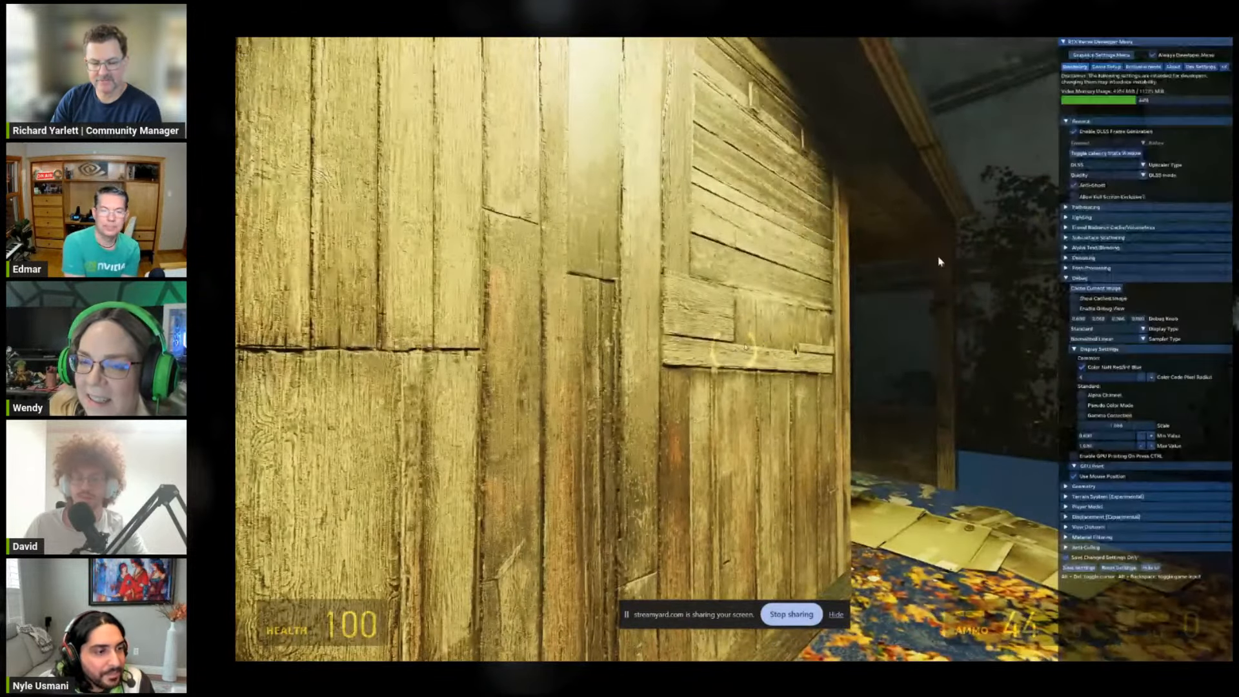
left_click(1156, 68)
left_click(1085, 166)
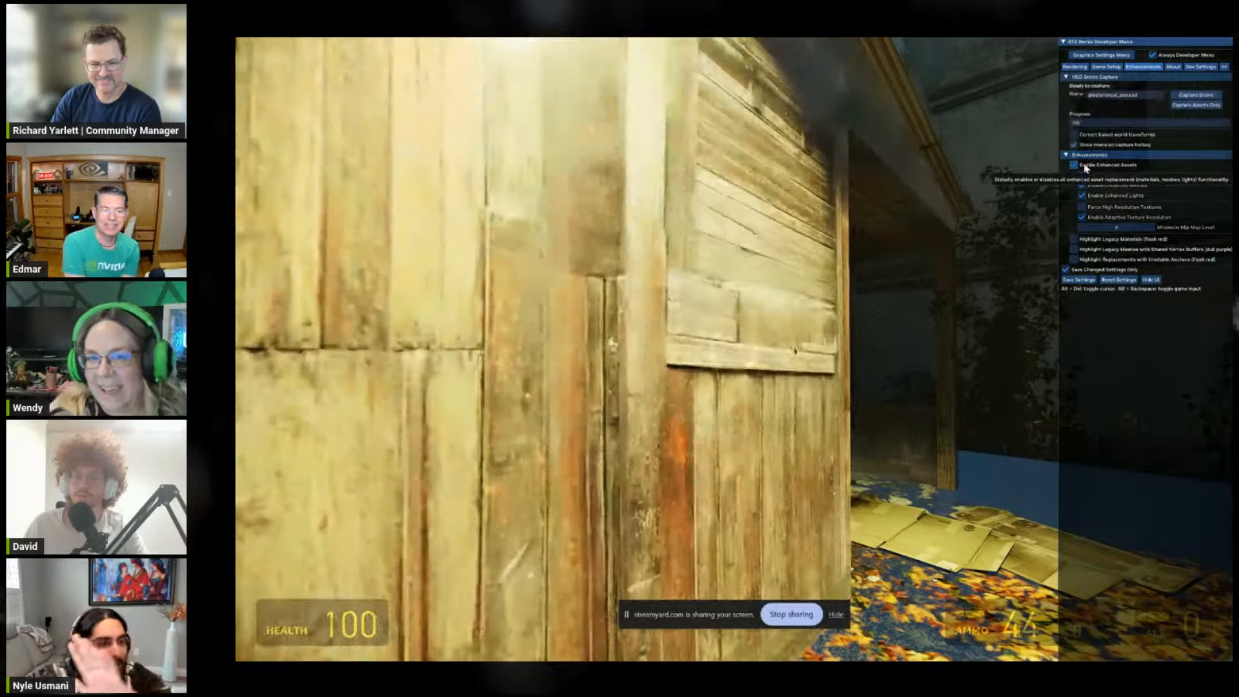
left_click(1085, 166)
left_click(1085, 166)
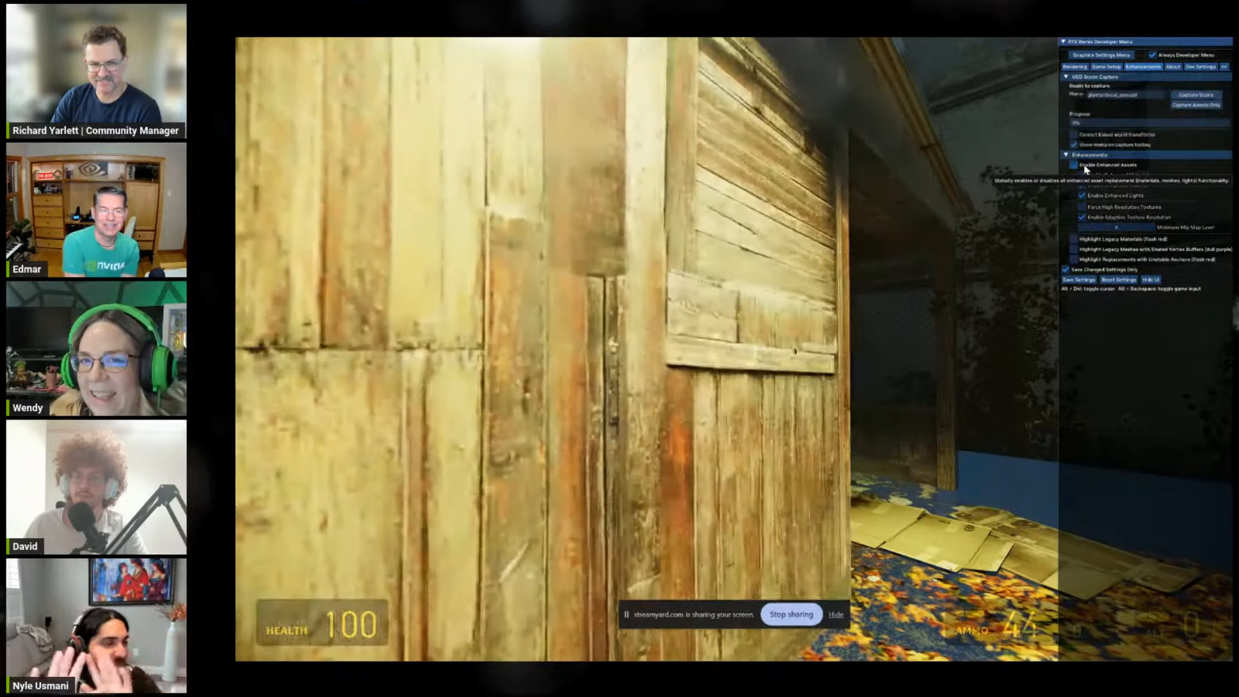
Step: Approach the horizontal plank on the original wall, re-enable Enhanced Assets for comparison, and return to the game
key("alt+x")
key("w")
key("alt+x")
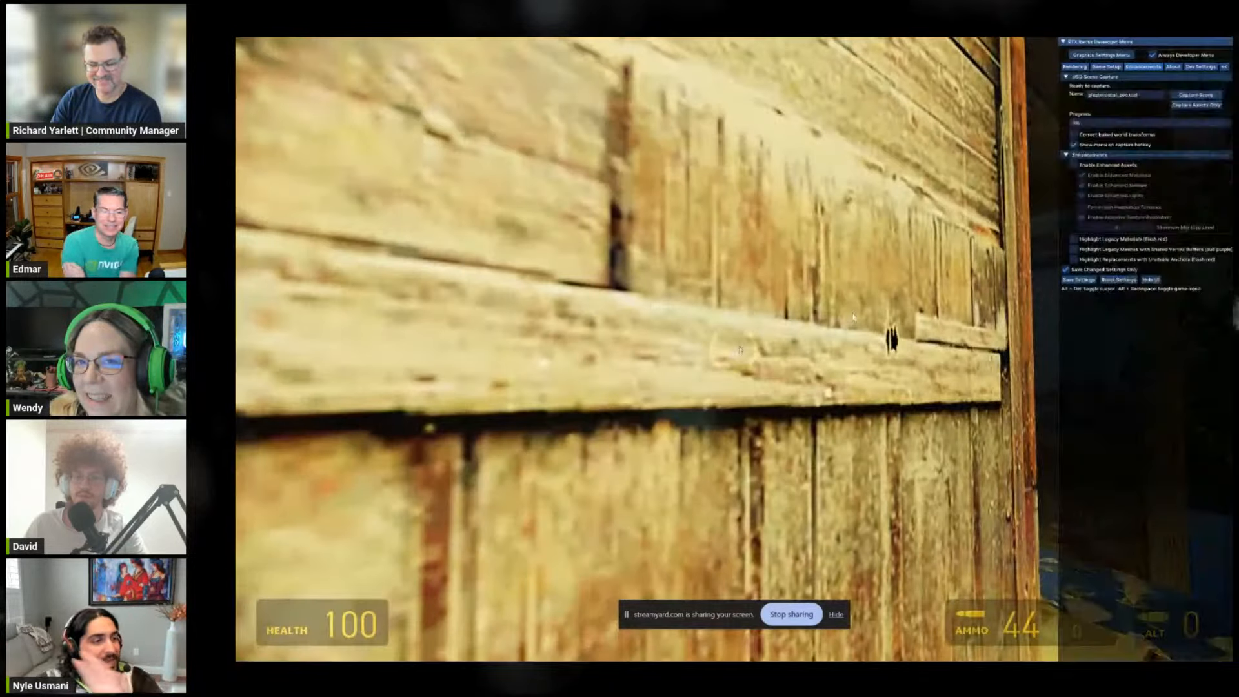
left_click(1087, 167)
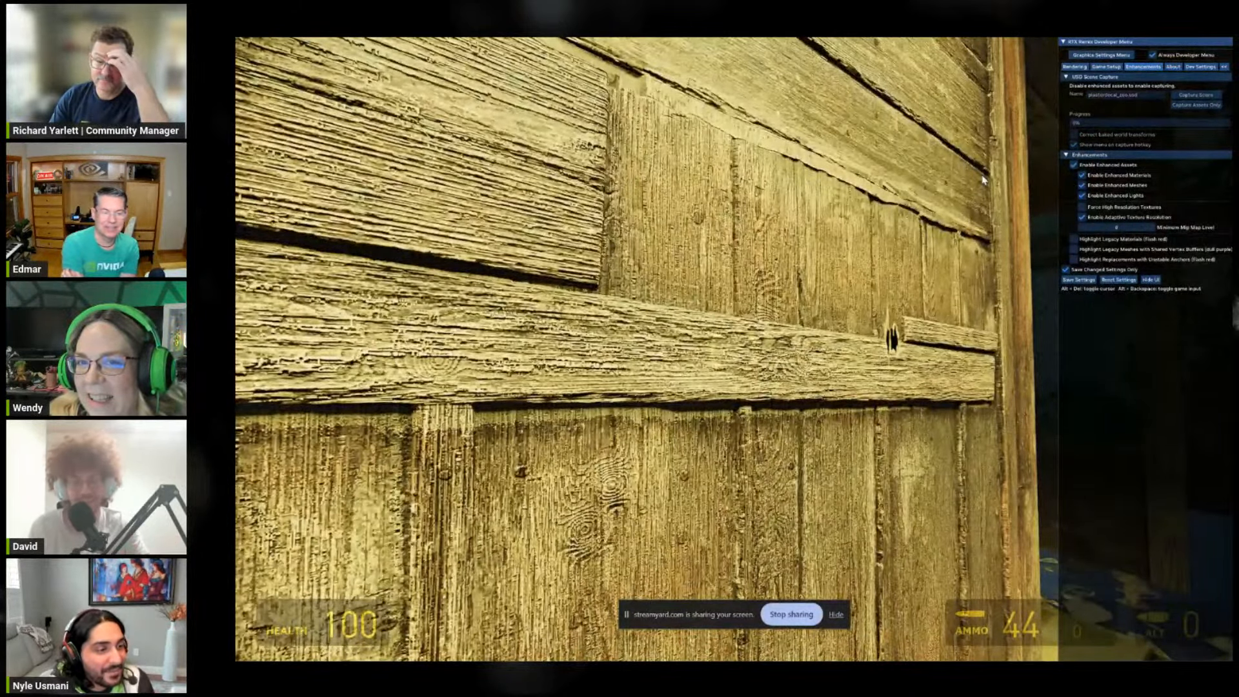
key("alt+x")
Step: Circle the wooden wall and examine the plank relief from its orange edge to the horizontal boards
key("s")
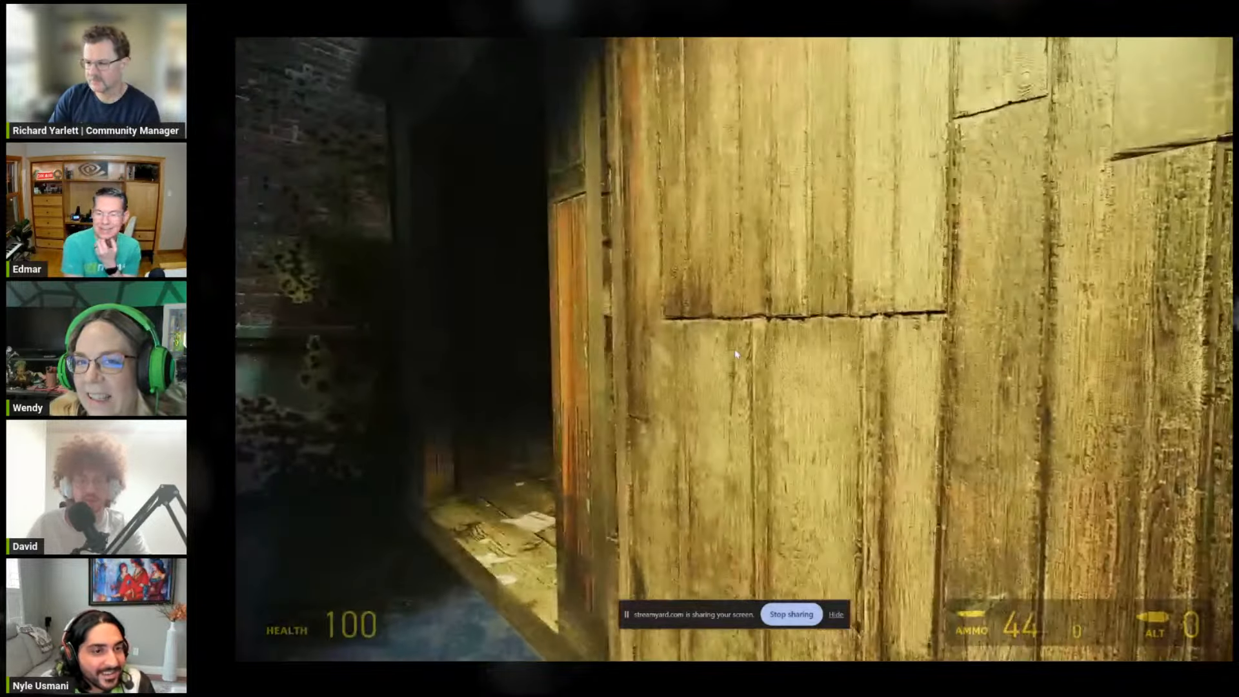
key("a")
key("w")
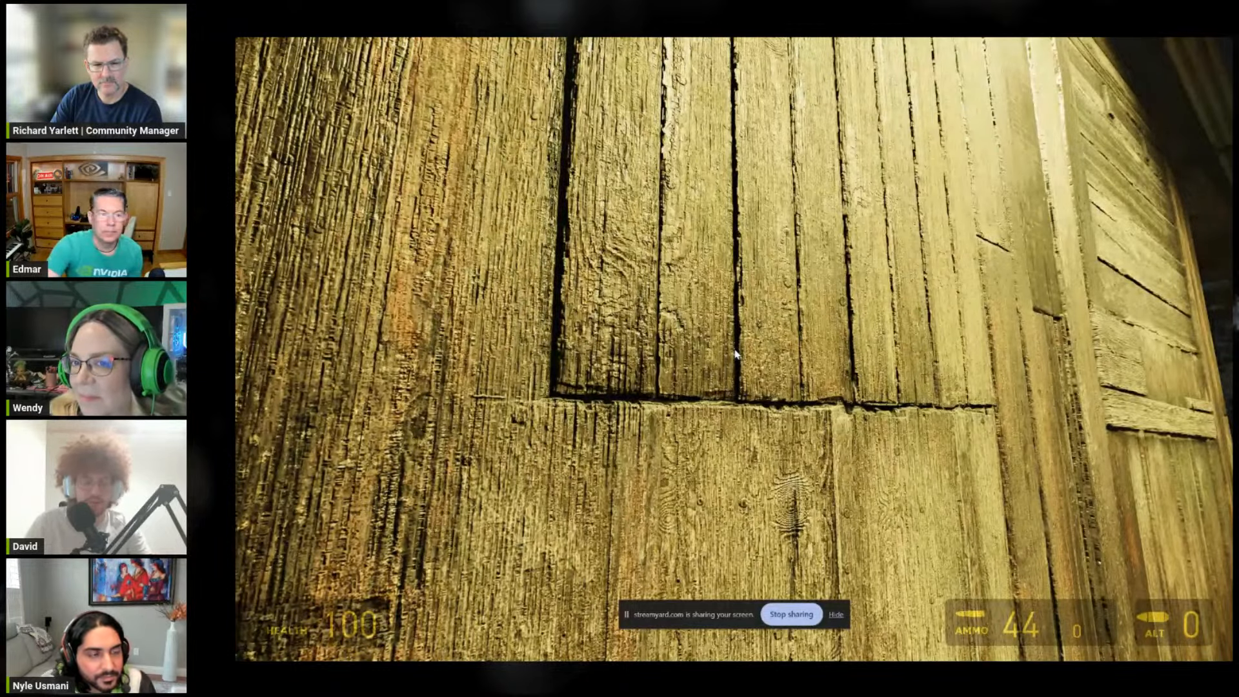
key("d")
key("w")
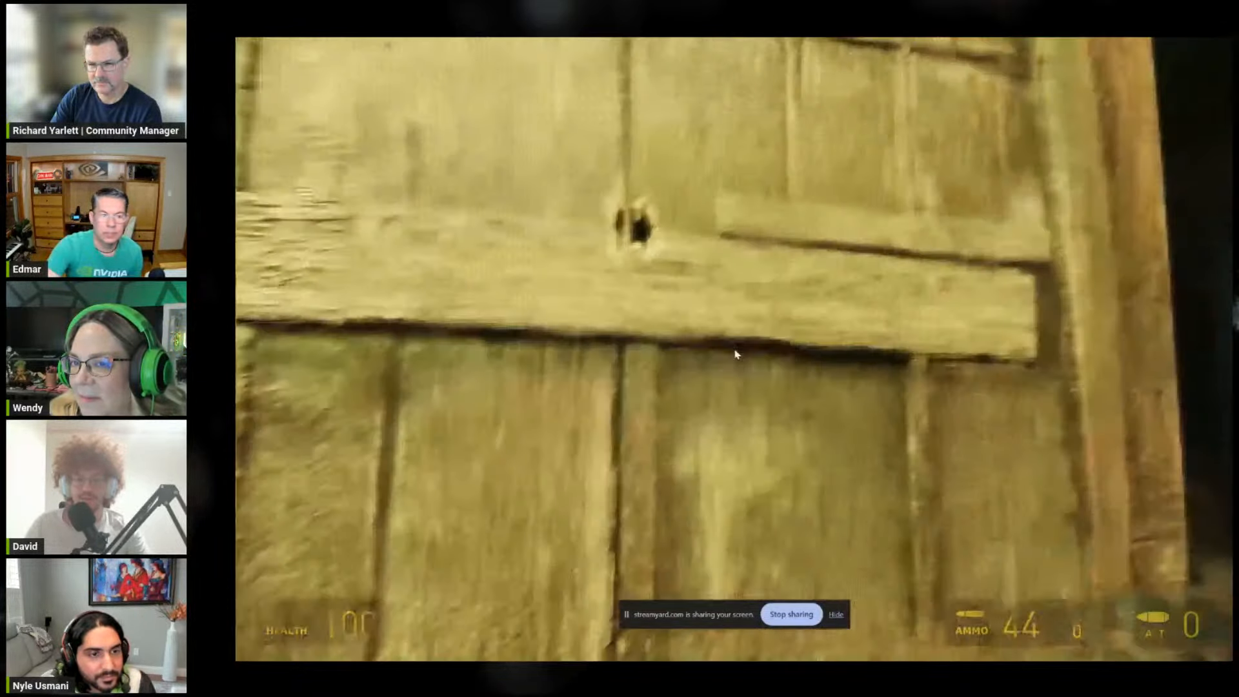
key("a")
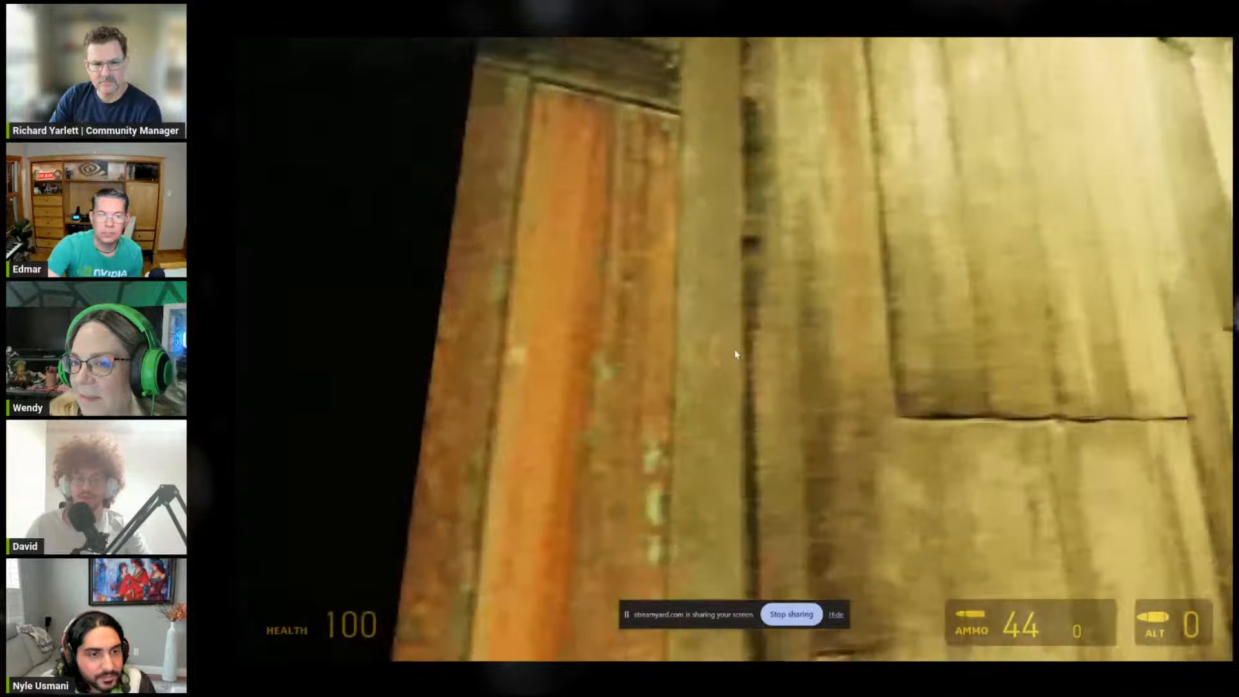
key("d")
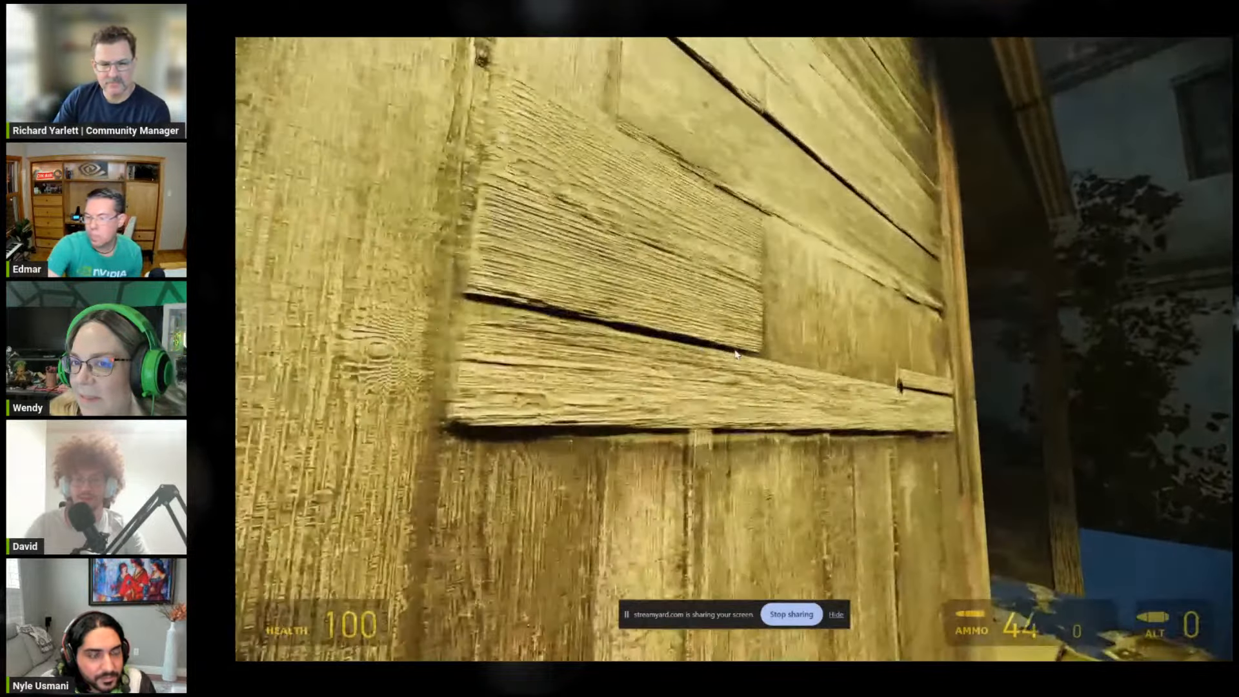
key("d")
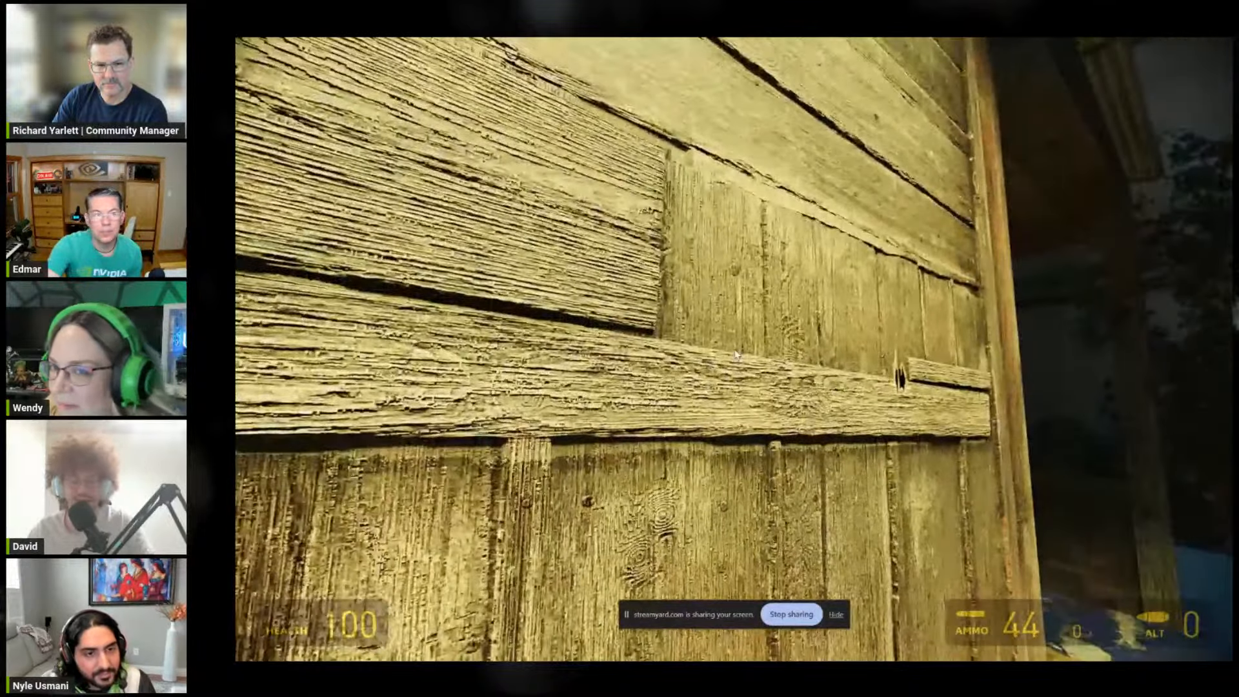
key("a")
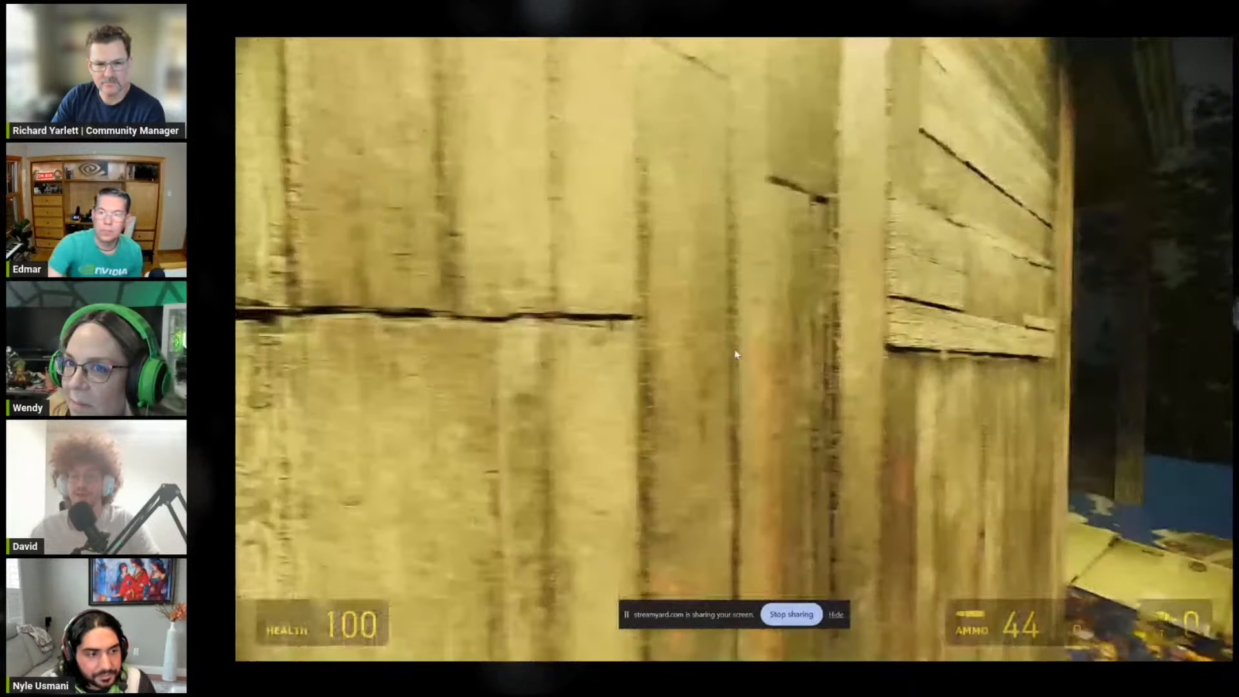
Step: Step back to view the whole wall and leaf-covered ground, and examine the planks around the bullet hole up close
key("d")
key("s")
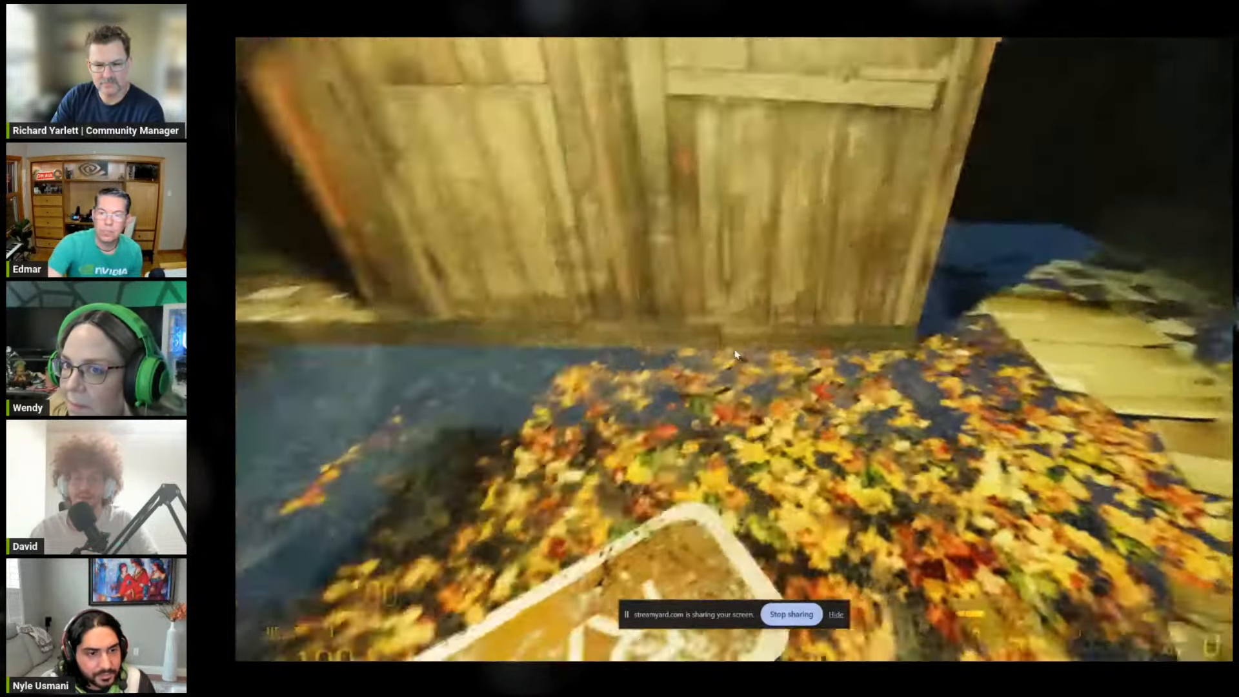
key("w")
key("a")
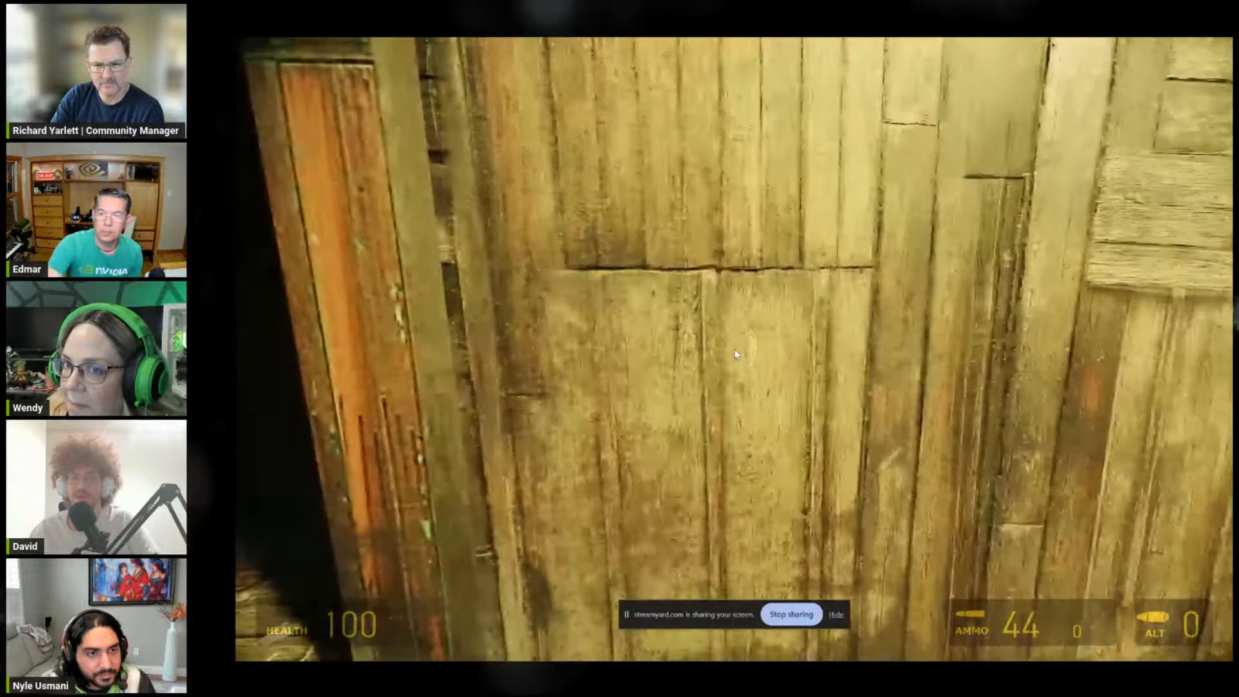
key("s")
key("w")
key("w")
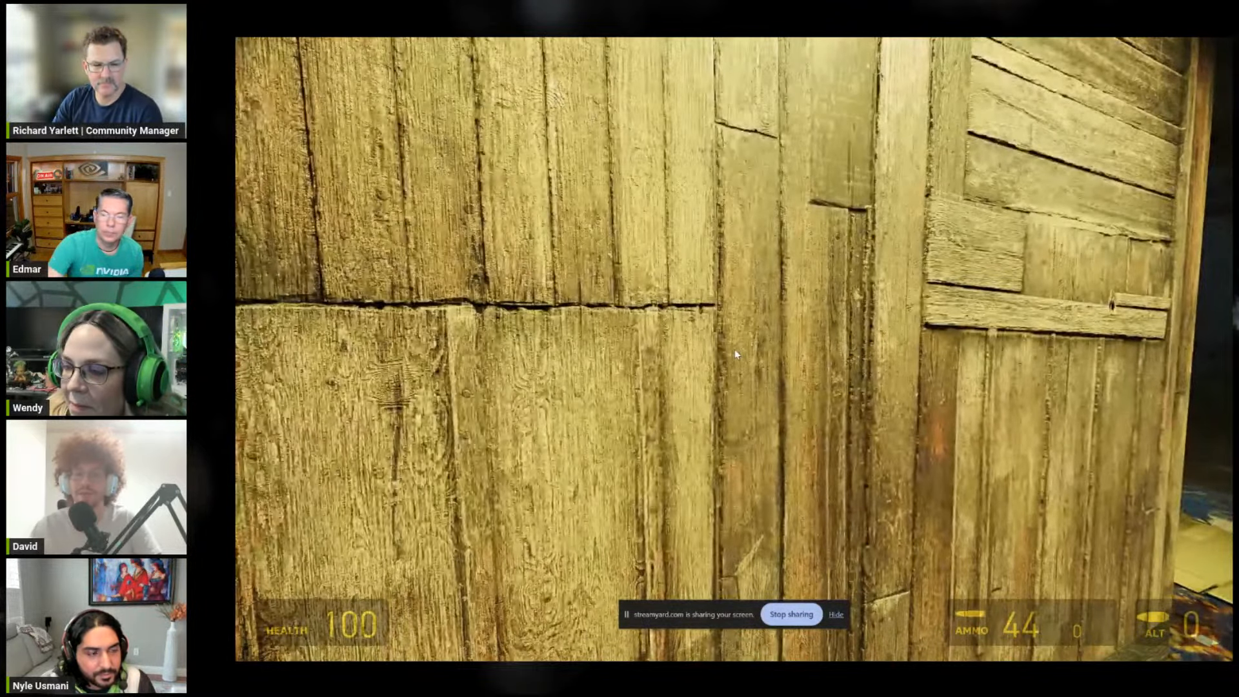
key("w")
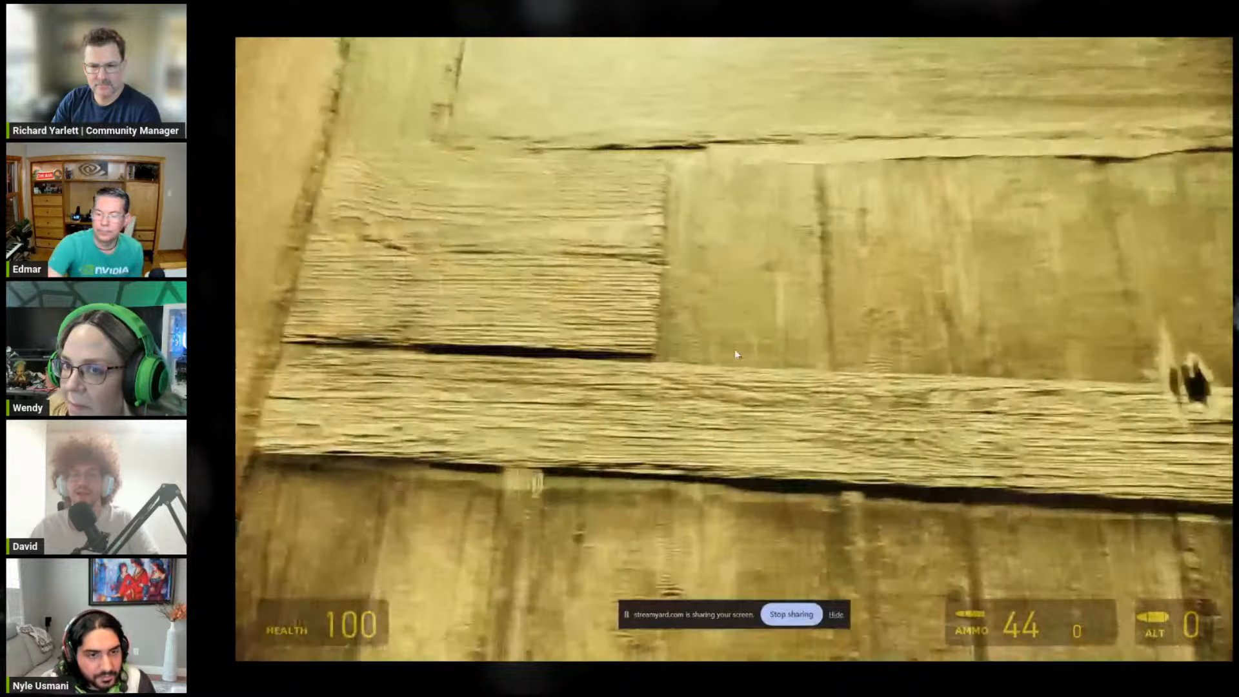
key("s")
key("w")
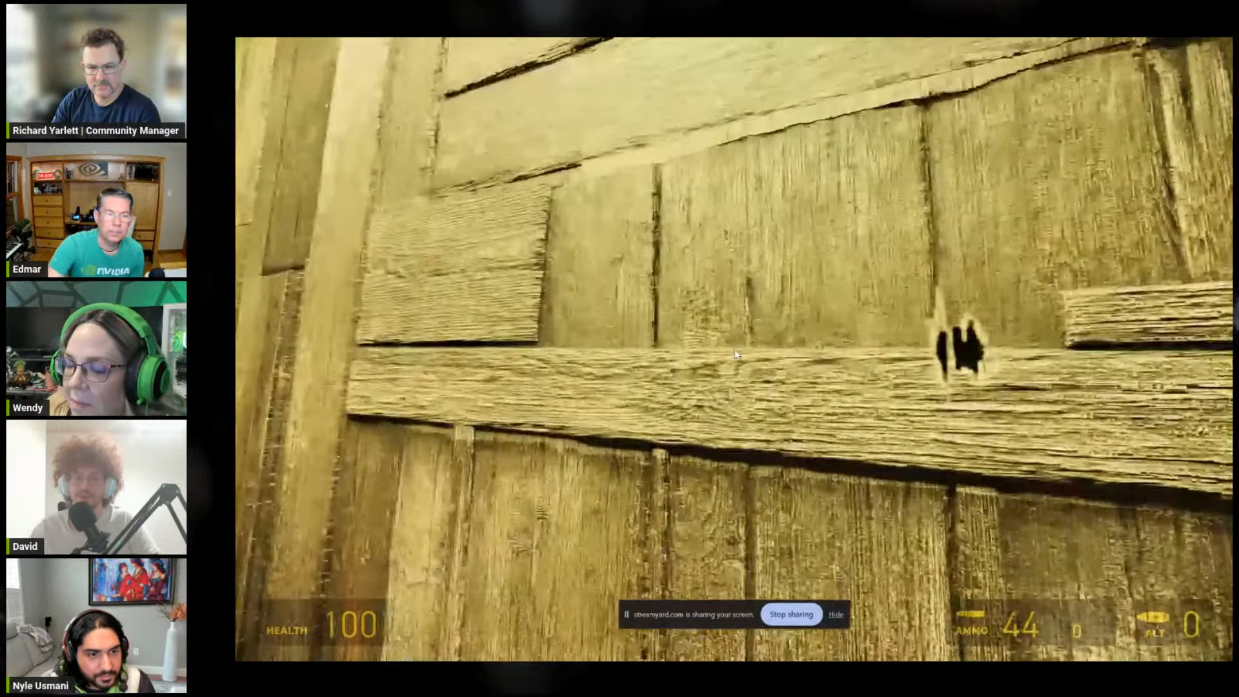
Step: Examine the horizontal plank's relief up close, fire the weapon, and switch to another weapon near the wall
key("s")
key("z")
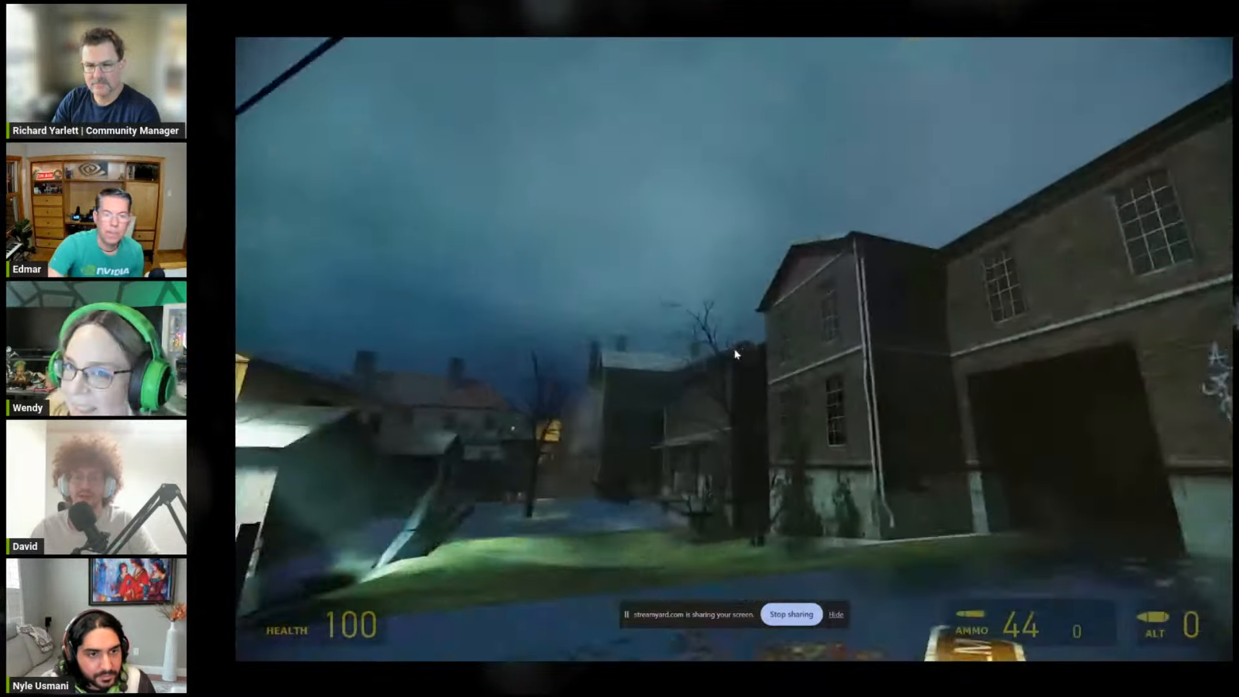
key("w")
left_click(737, 355)
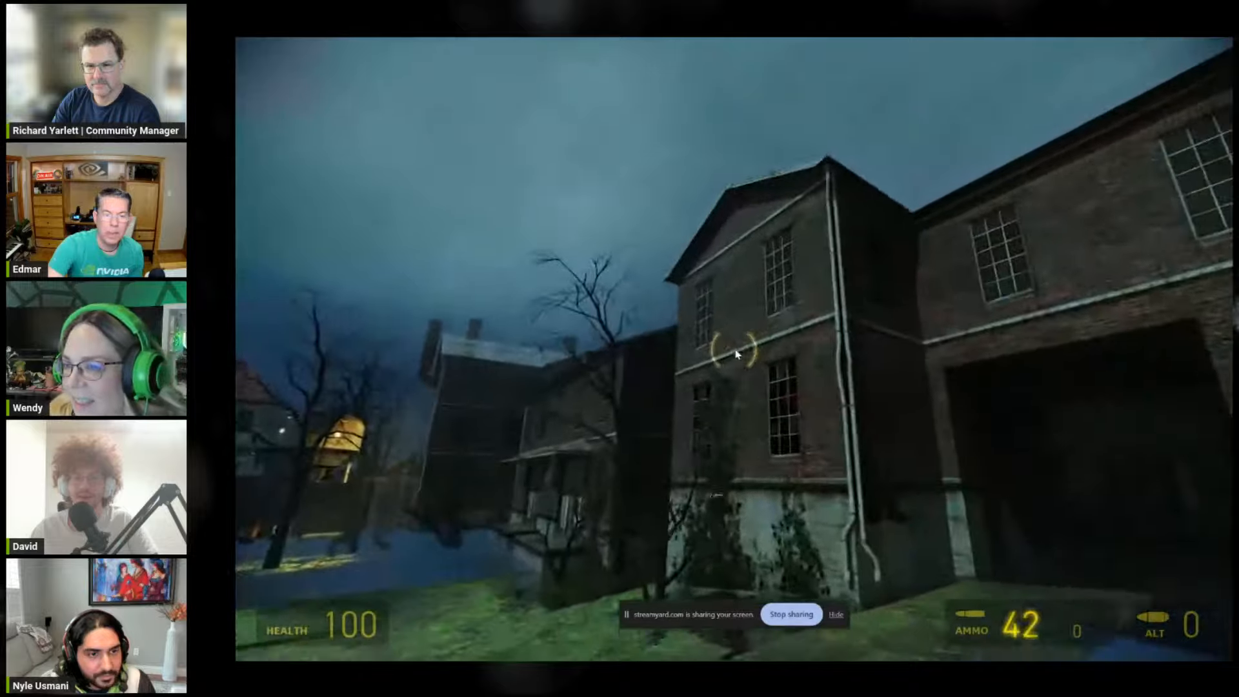
key("a")
key("s")
key("2")
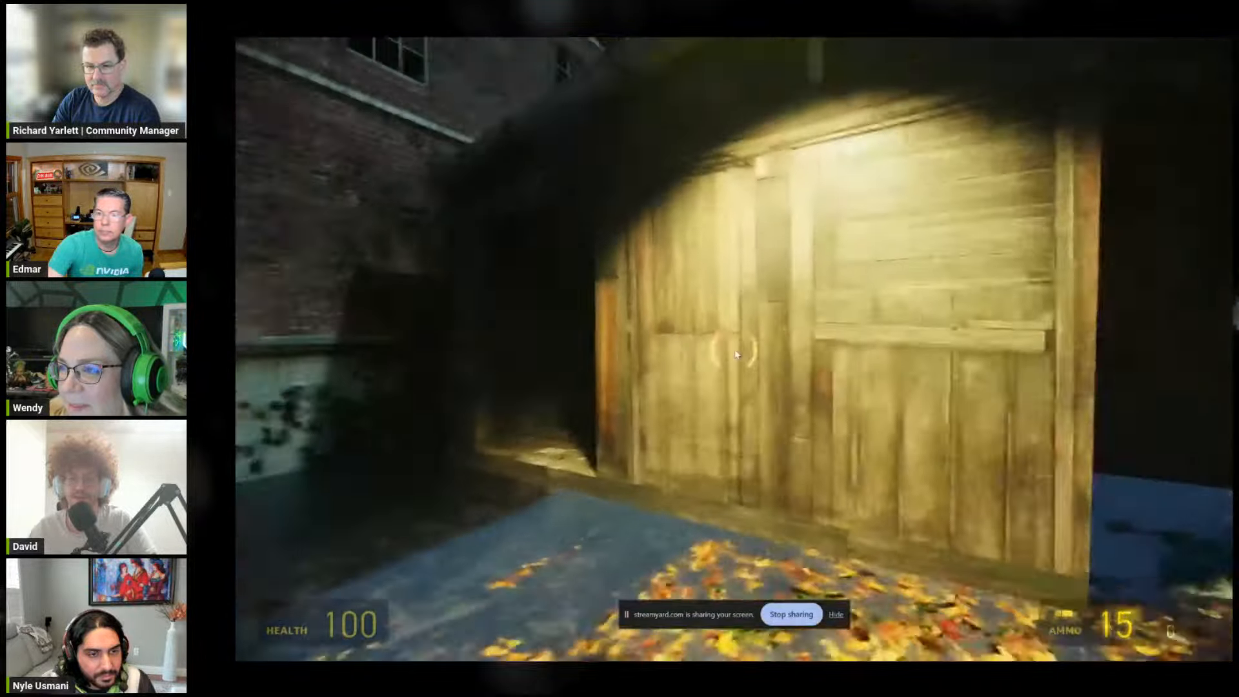
Step: Approach the wooden wall again and examine the planks around the bullet hole at close range
key("w")
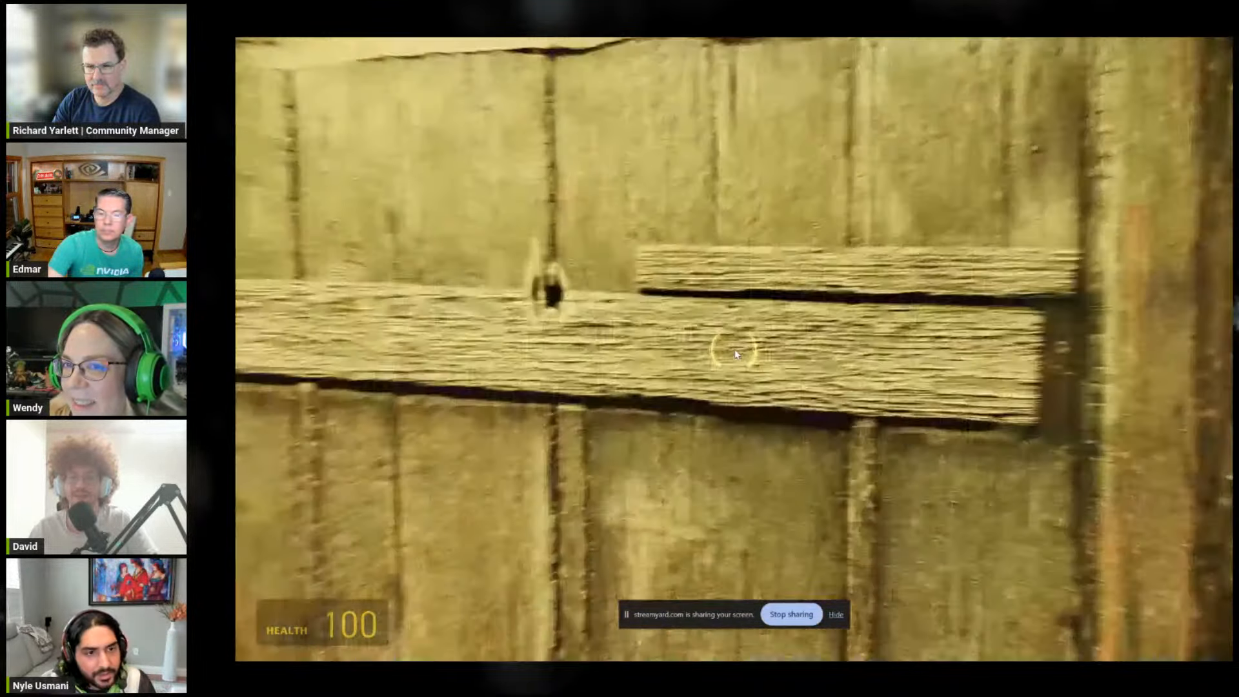
left_click(736, 354)
key("z")
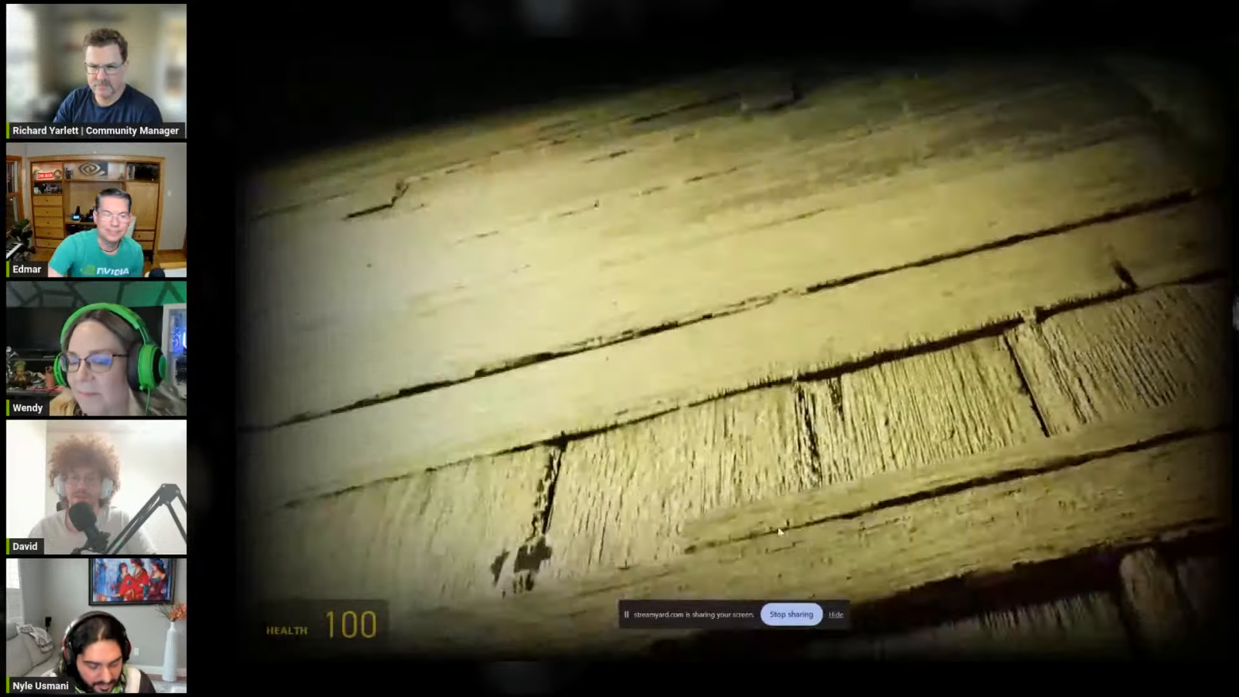
key("w")
Step: Toggle Enable Enhanced Assets repeatedly to compare the planks around the bullet hole, and return to the game with it off
key("alt+x")
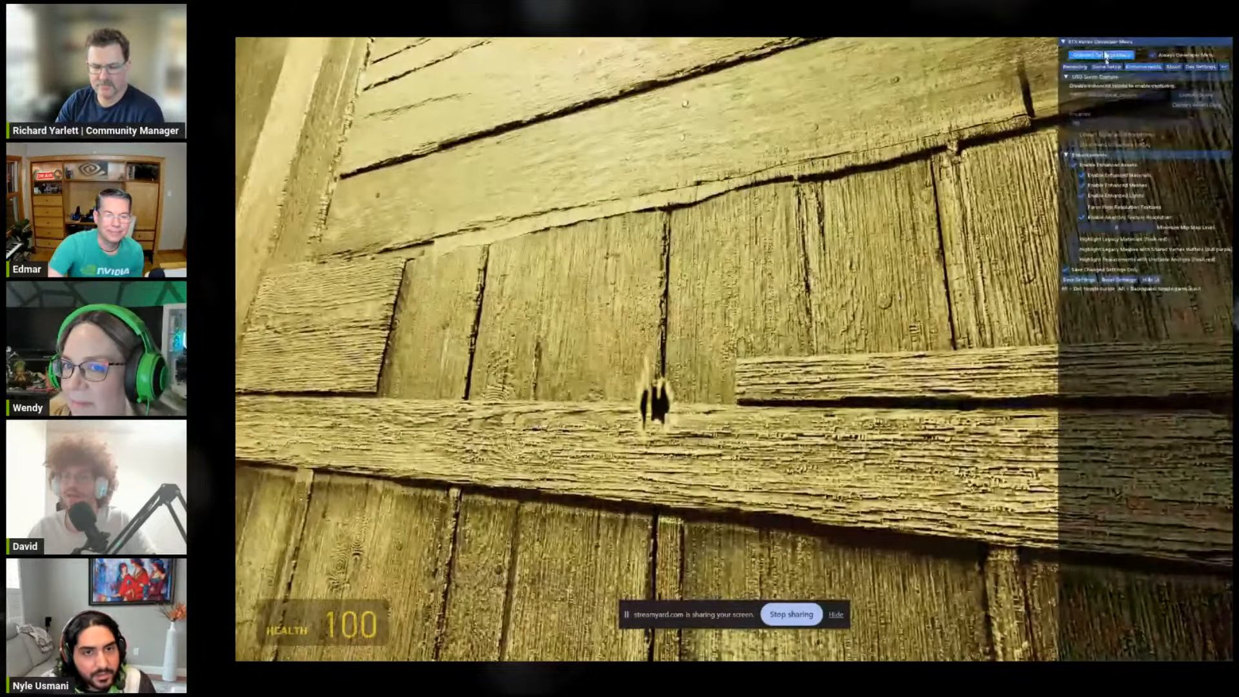
left_click(1090, 167)
left_click(1090, 166)
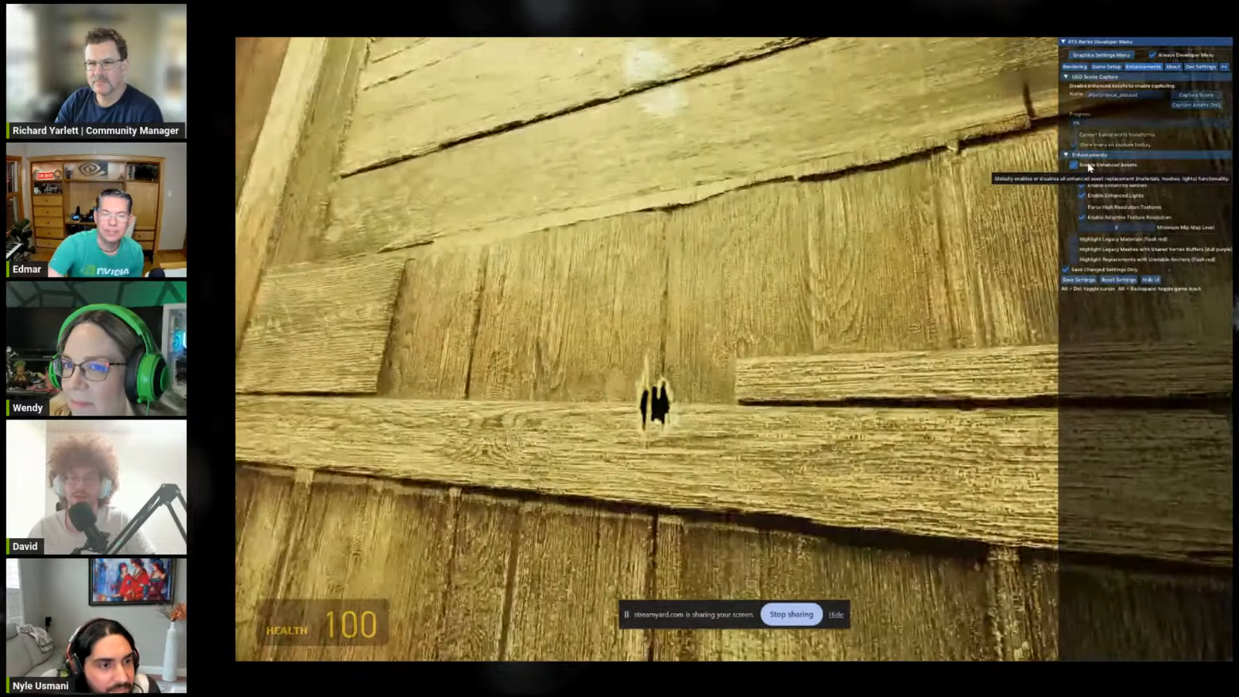
left_click(1089, 167)
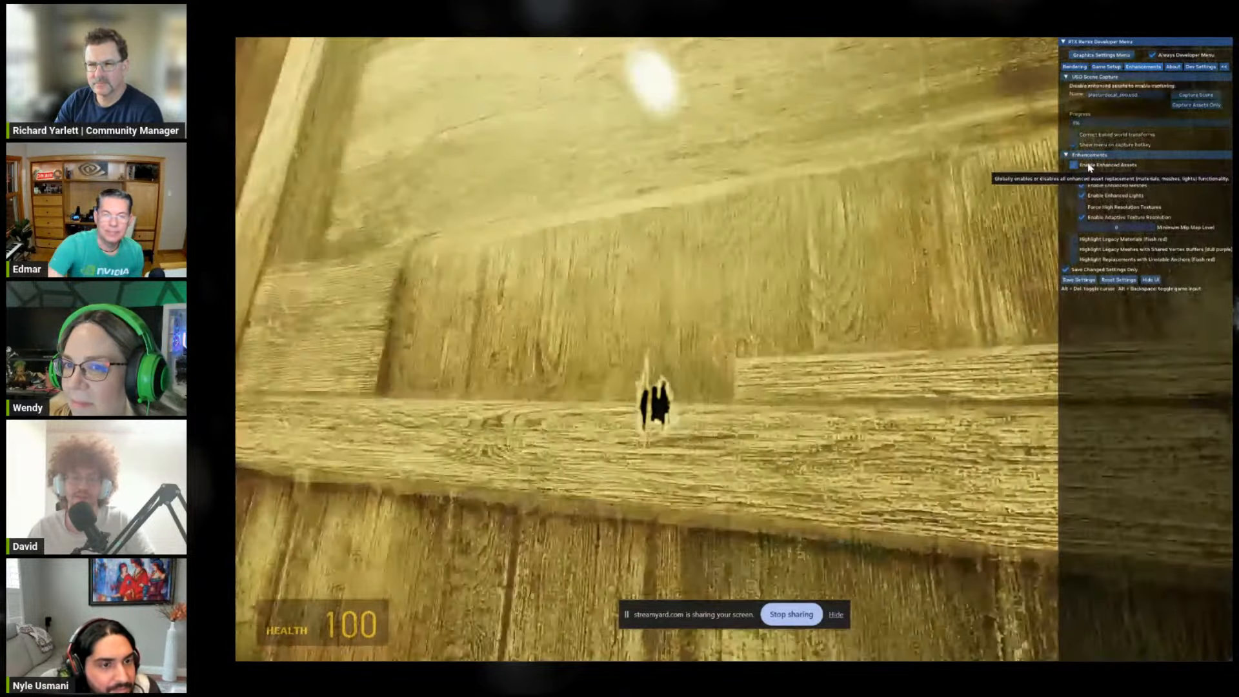
left_click(1090, 166)
left_click(1090, 166)
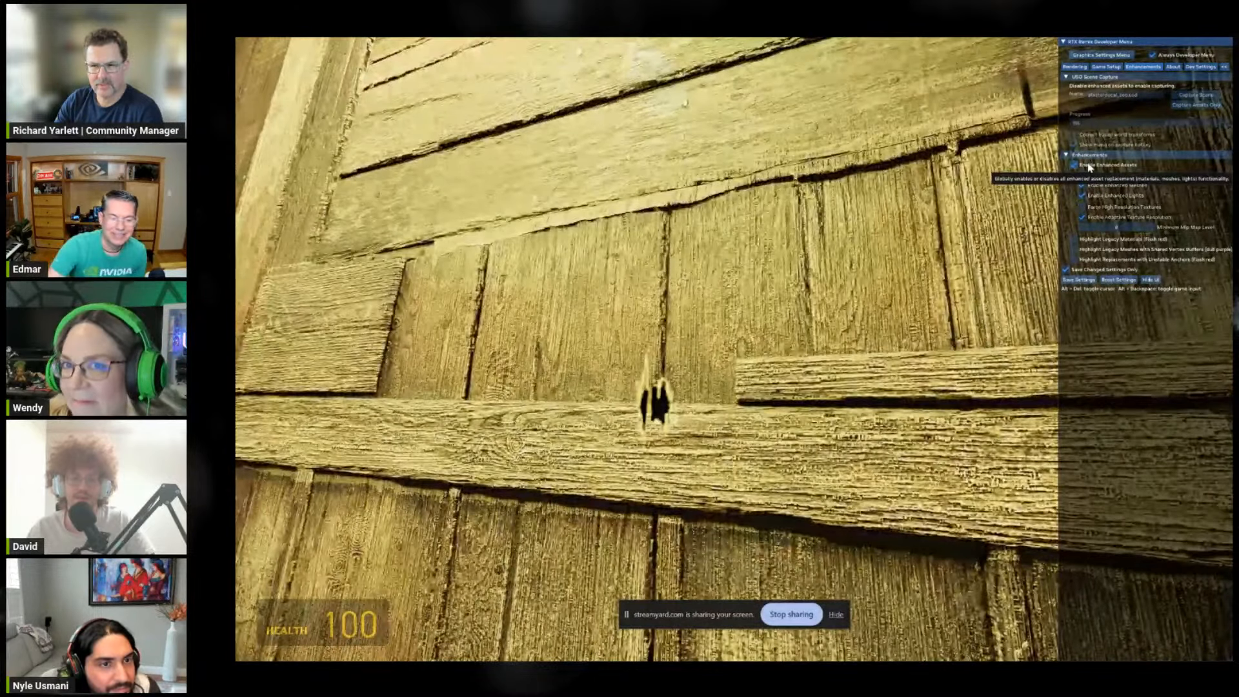
left_click(1089, 166)
left_click(1090, 167)
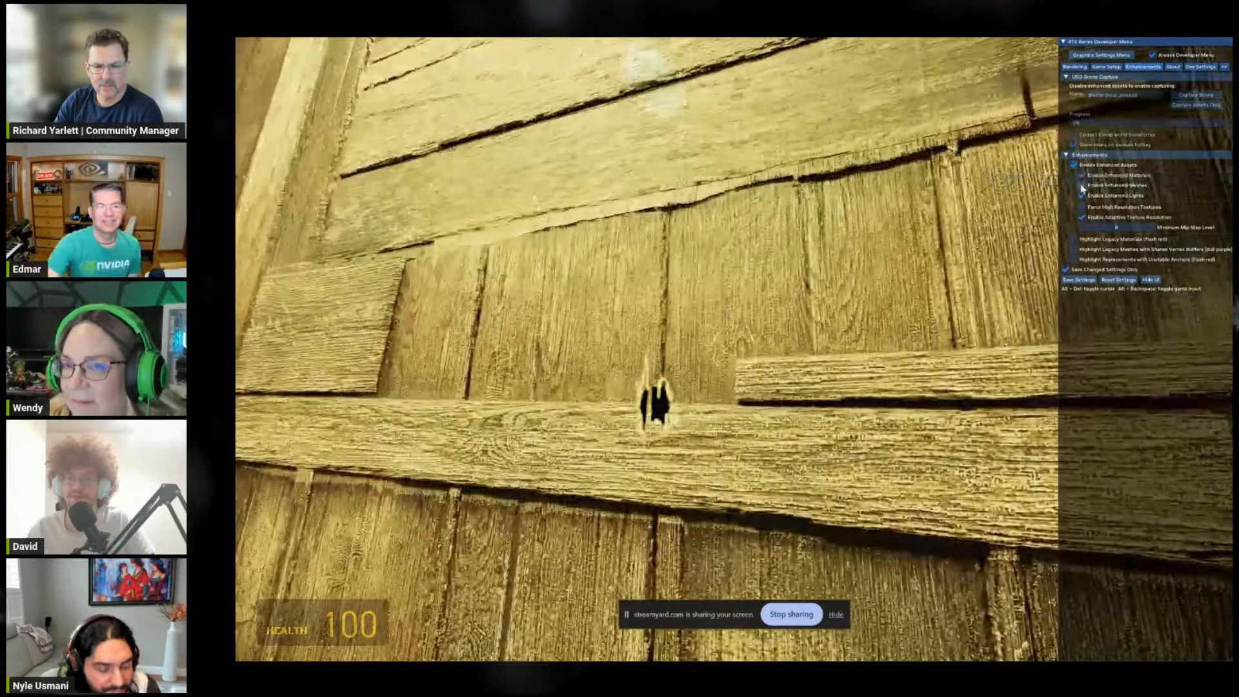
left_click(1115, 163)
left_click(1116, 164)
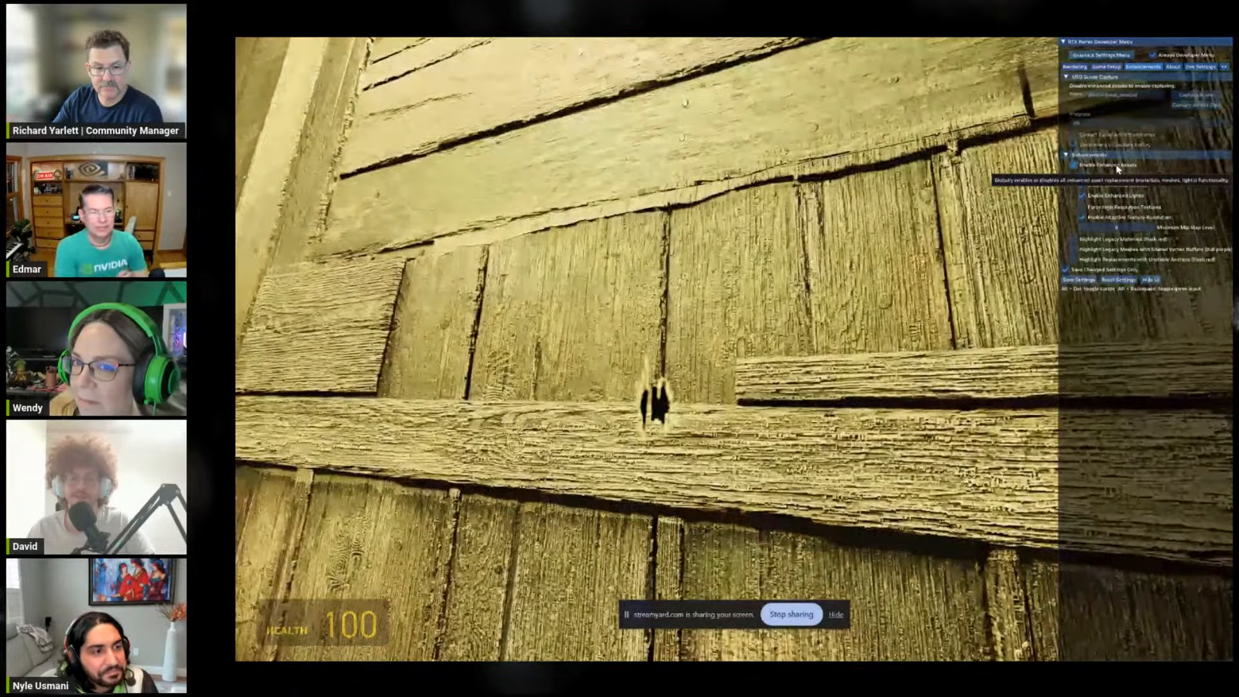
left_click(1117, 167)
key("alt+x")
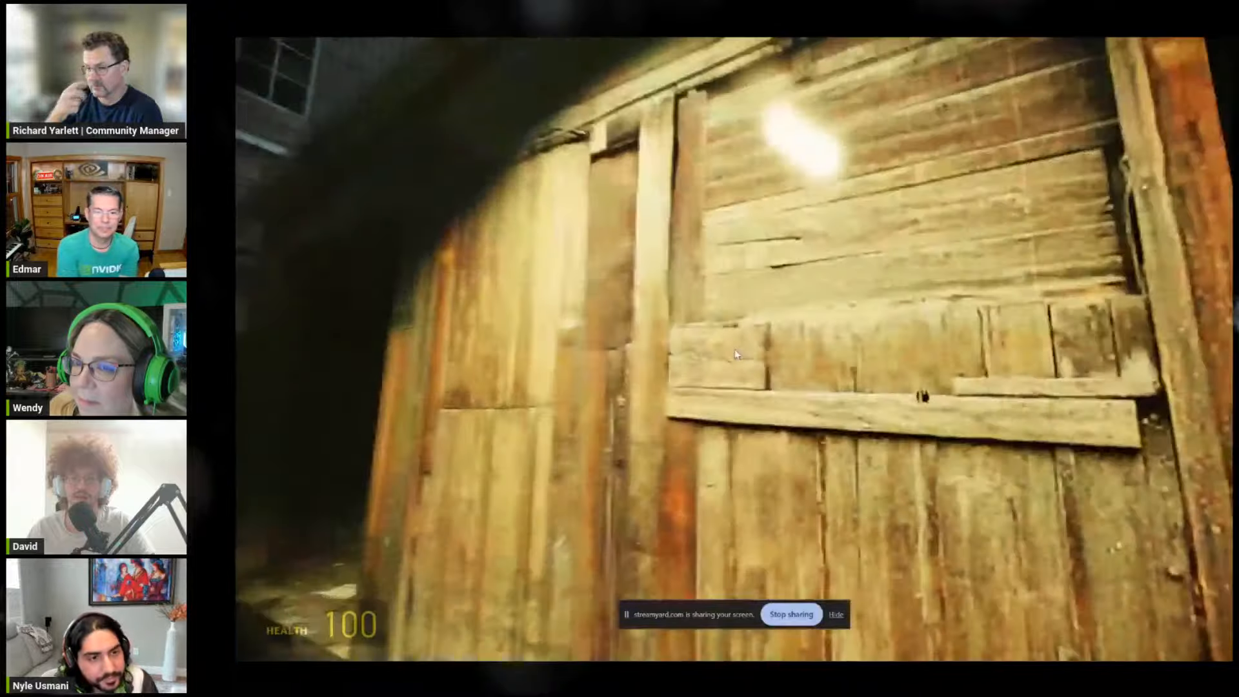
Step: Re-enable Enhanced Assets, compare the angled view of the planks with the original once more, and return to the game with it on
key("alt+x")
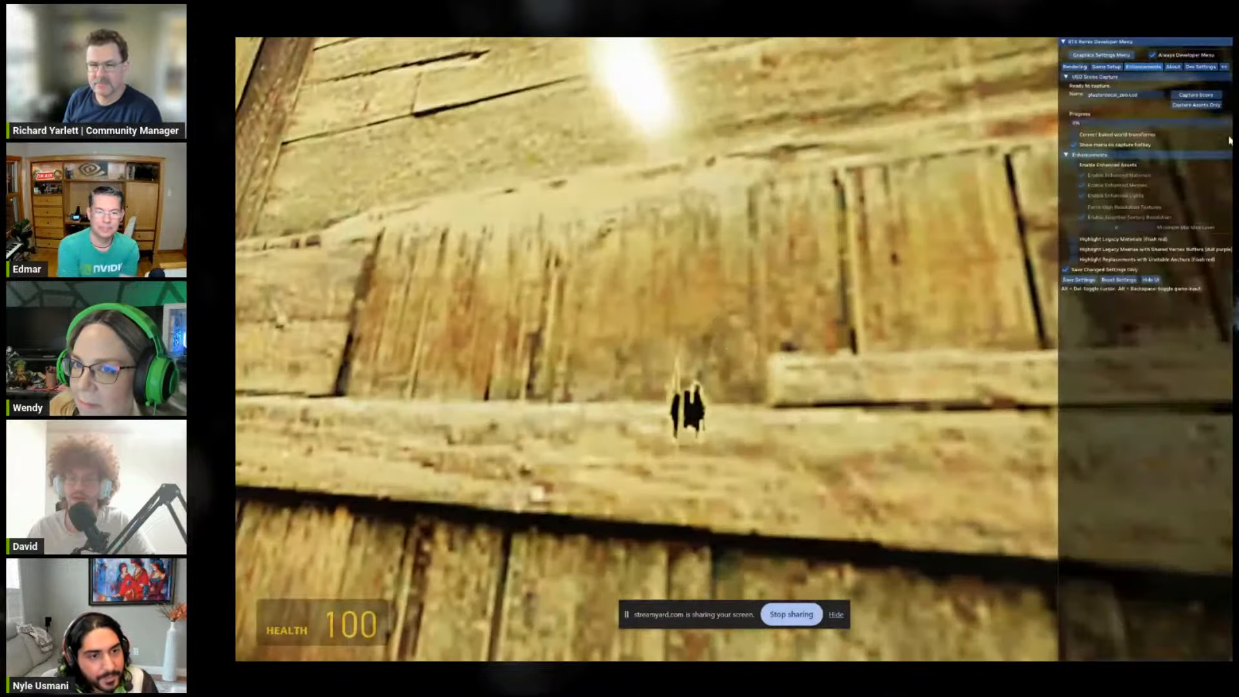
left_click(1080, 166)
key("alt+x")
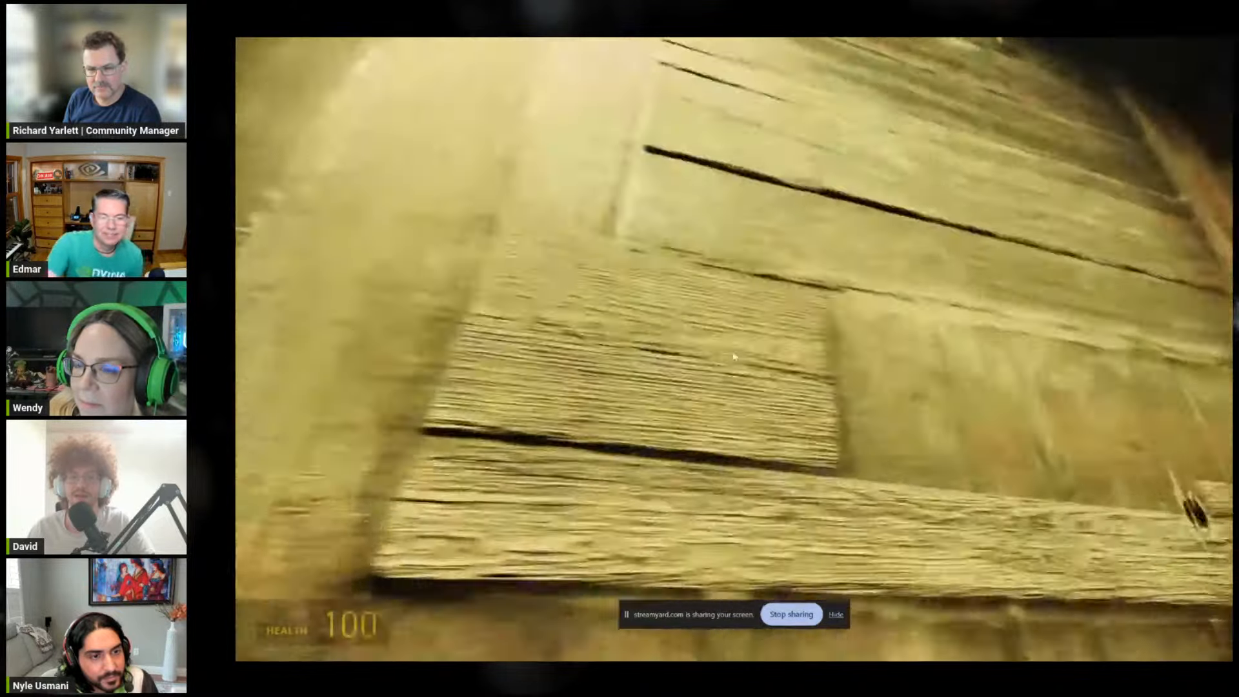
key("alt+x")
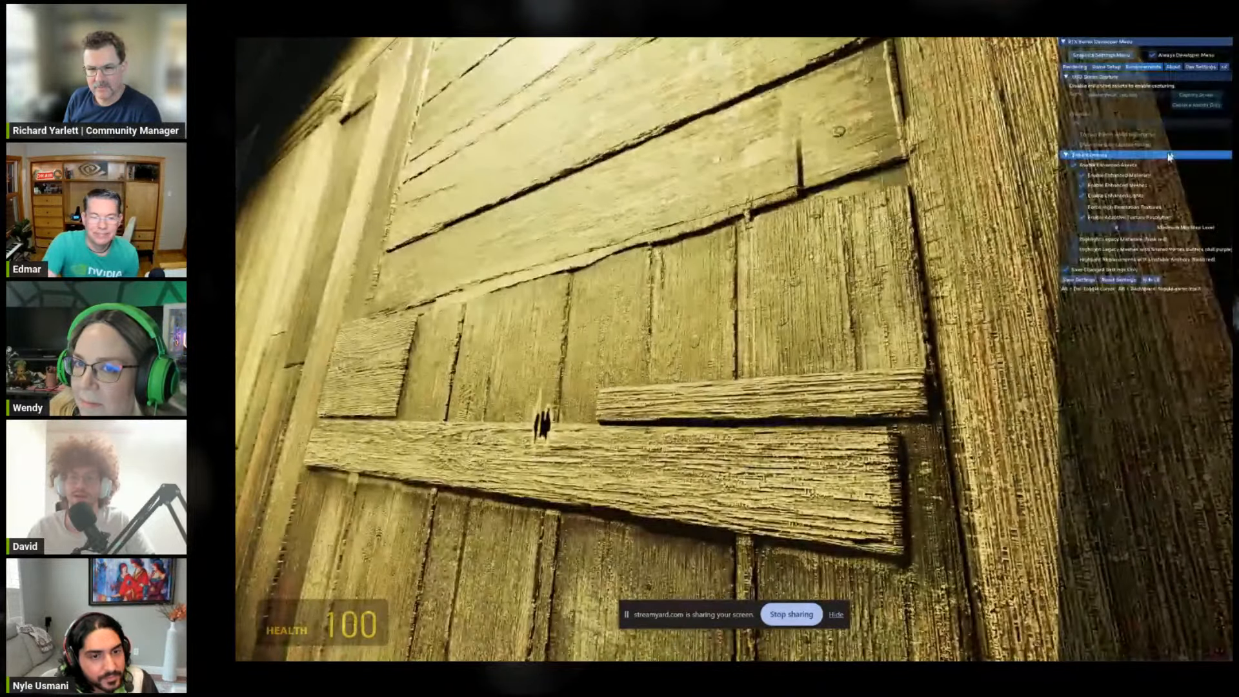
left_click(1103, 170)
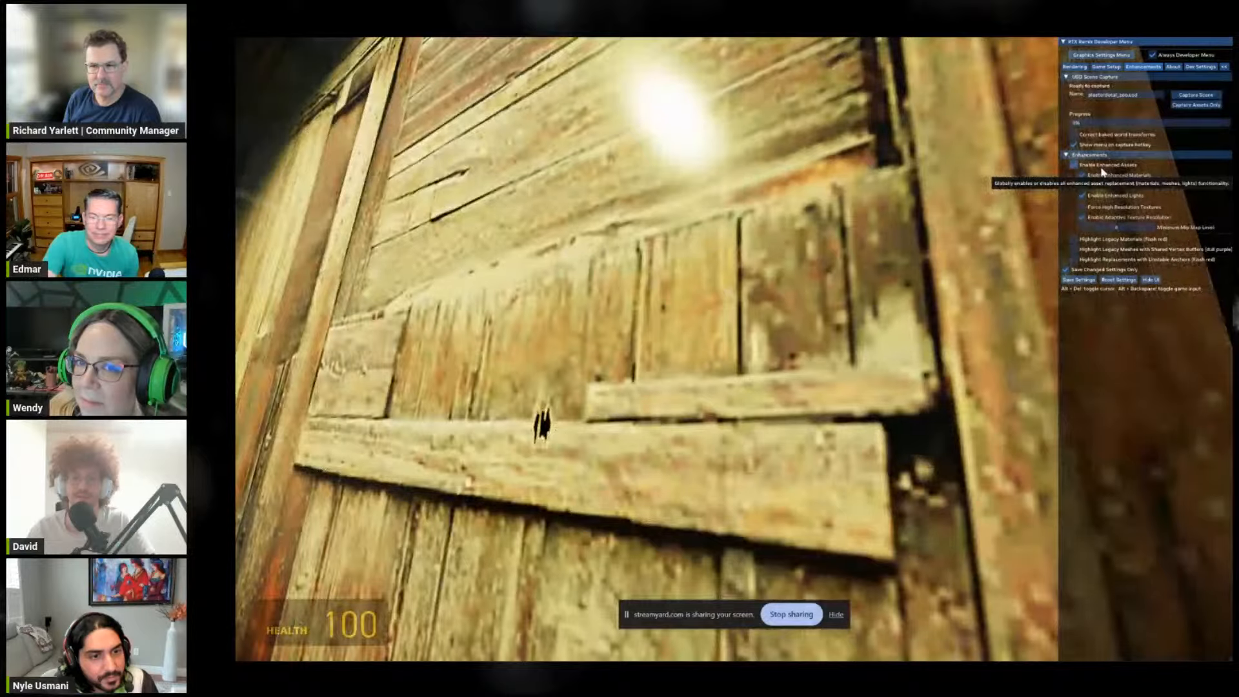
left_click(1103, 172)
key("alt+x")
Step: View the enhanced wall from a distance, and examine the horizontal planks between the bullet hole and the wall's edge
key("s")
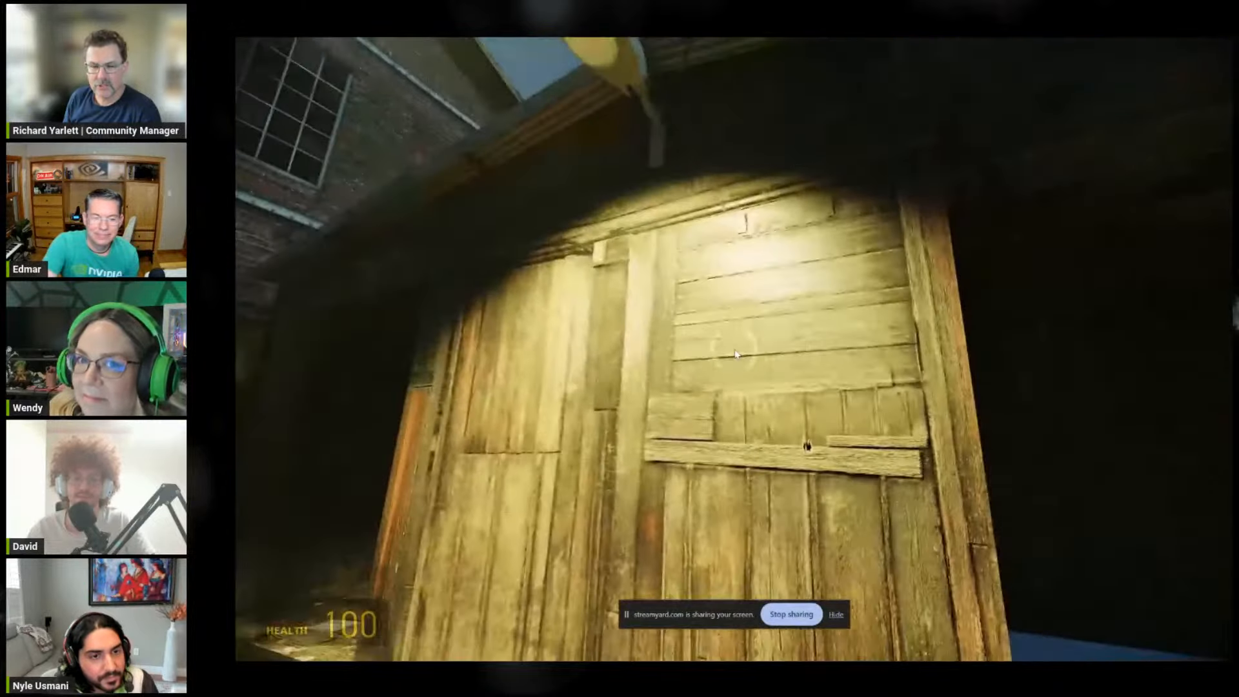
key("w")
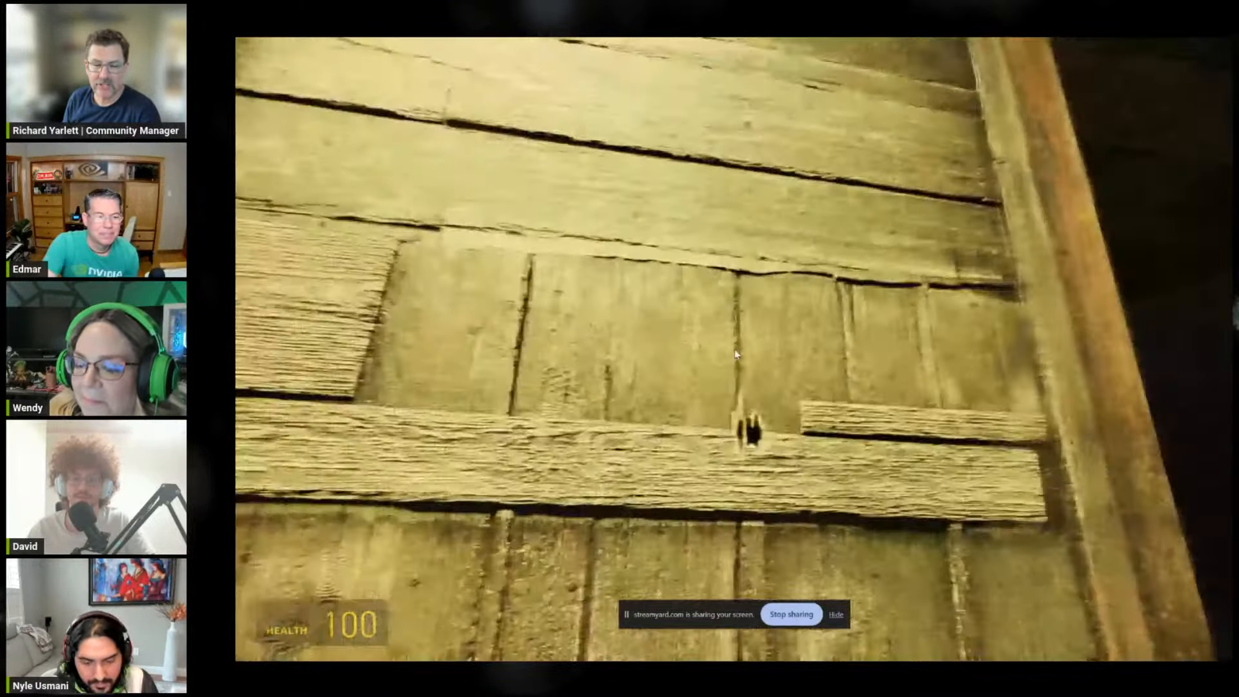
key("a")
key("d")
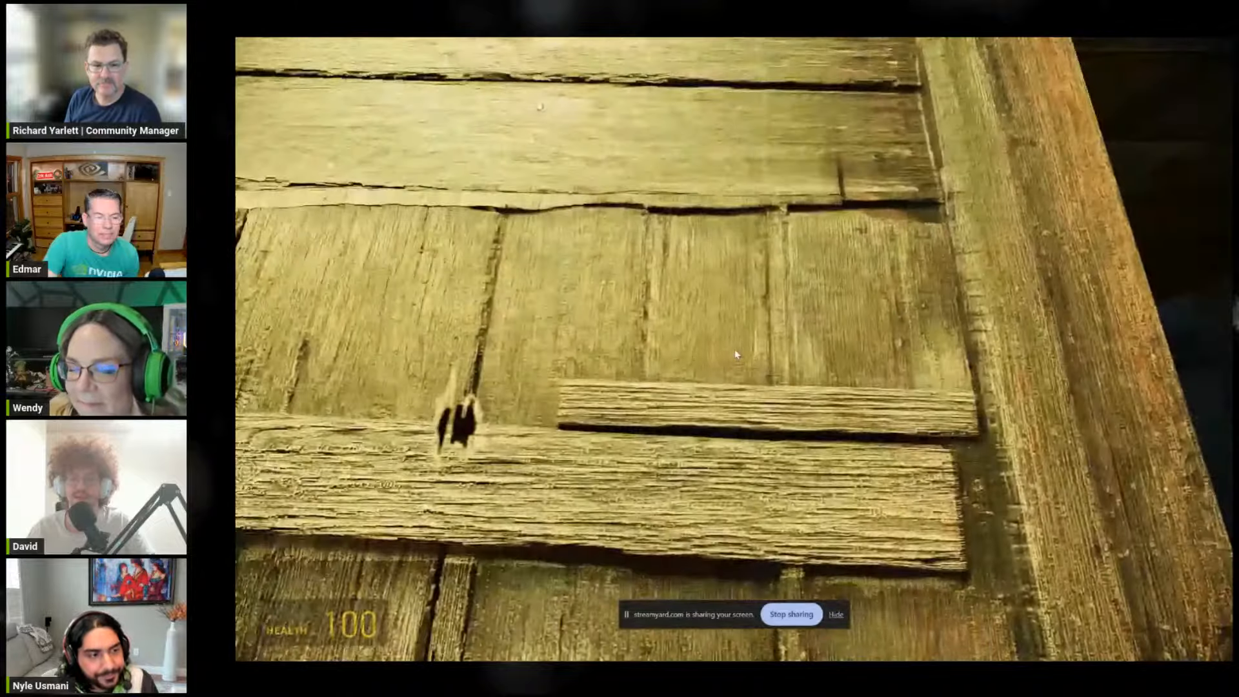
key("d")
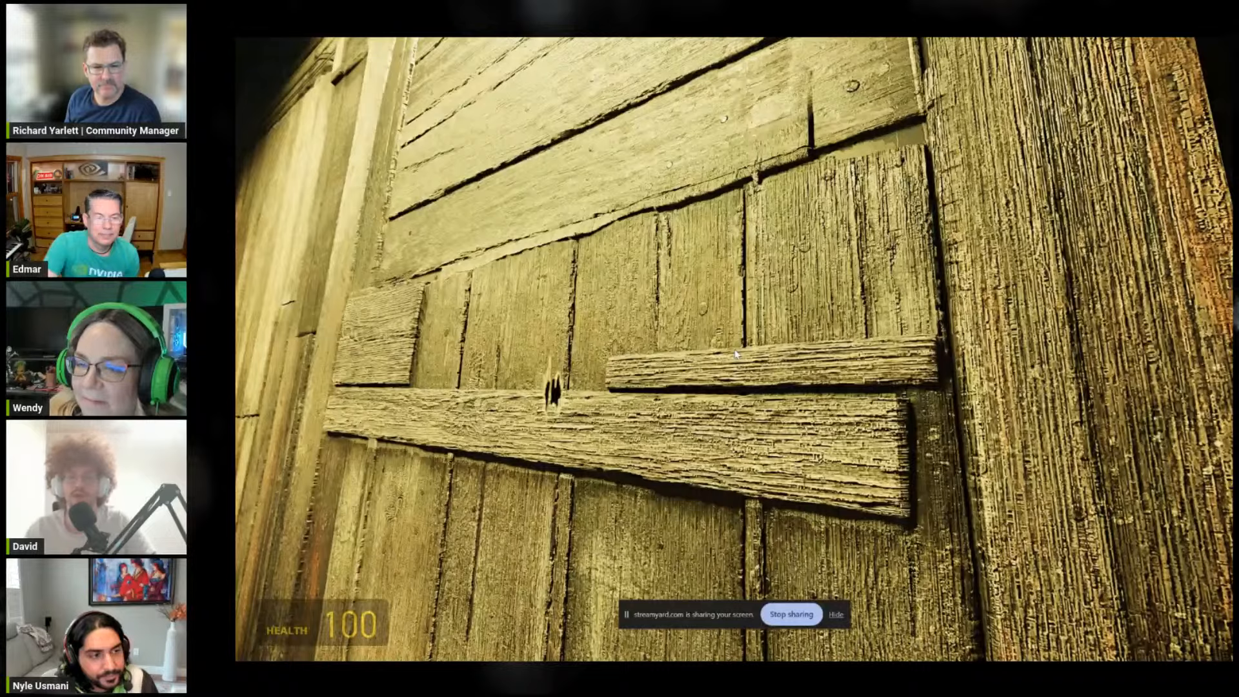
Step: Move back and forth before the wall to examine the plank relief at varying distances, staying in the game
key("s")
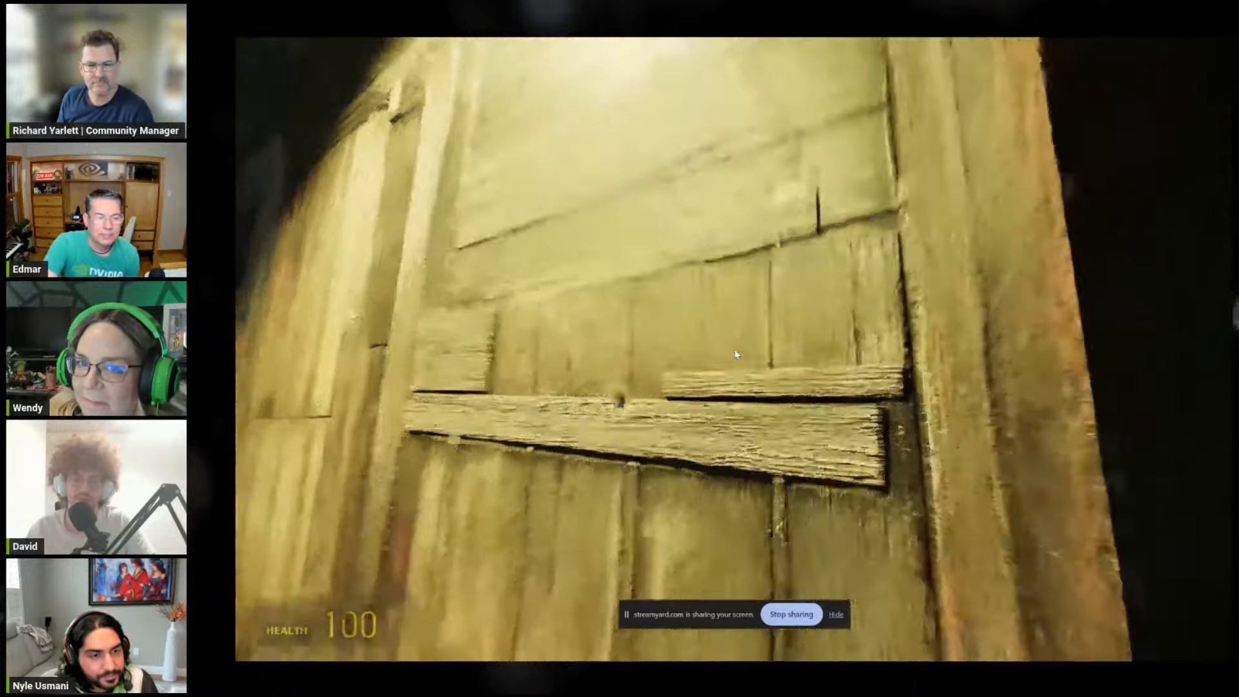
key("w")
key("s")
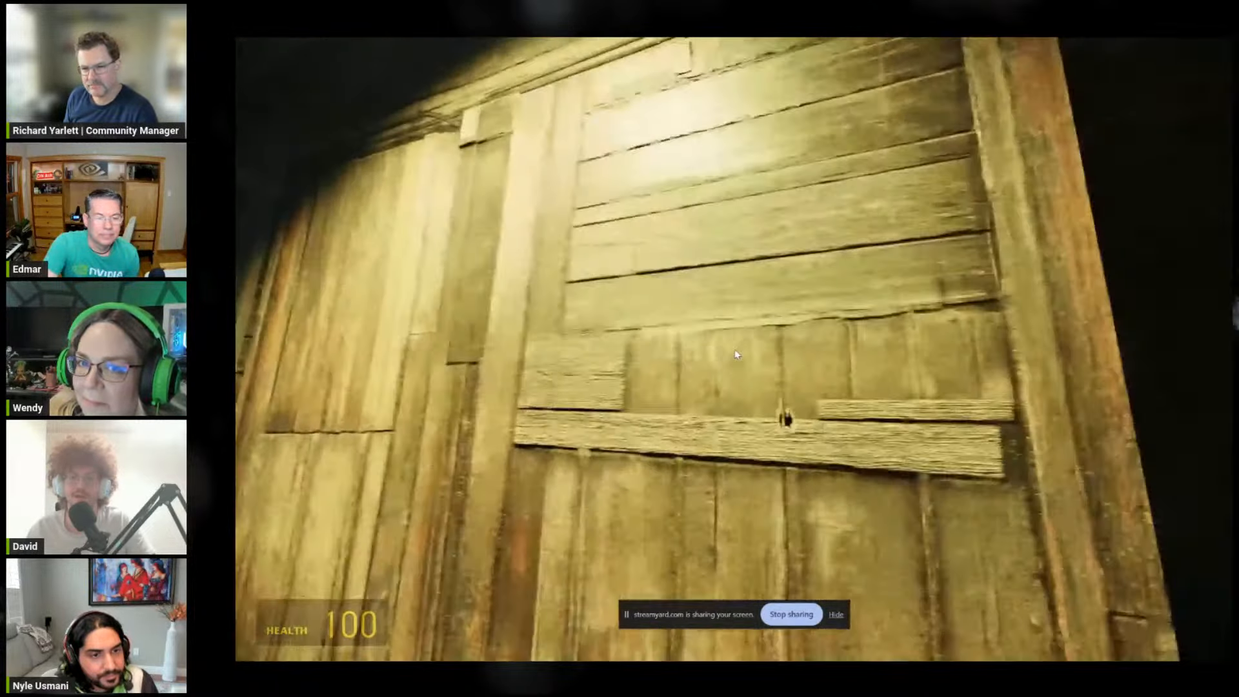
key("w")
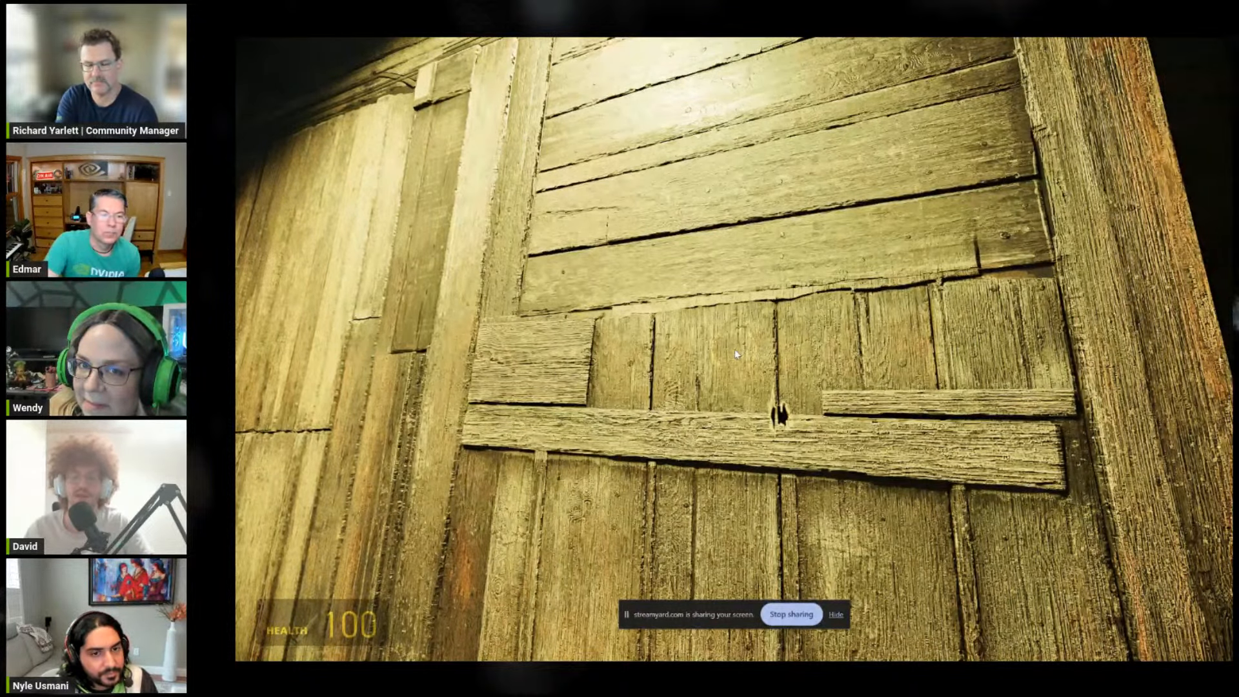
key("w")
key("s")
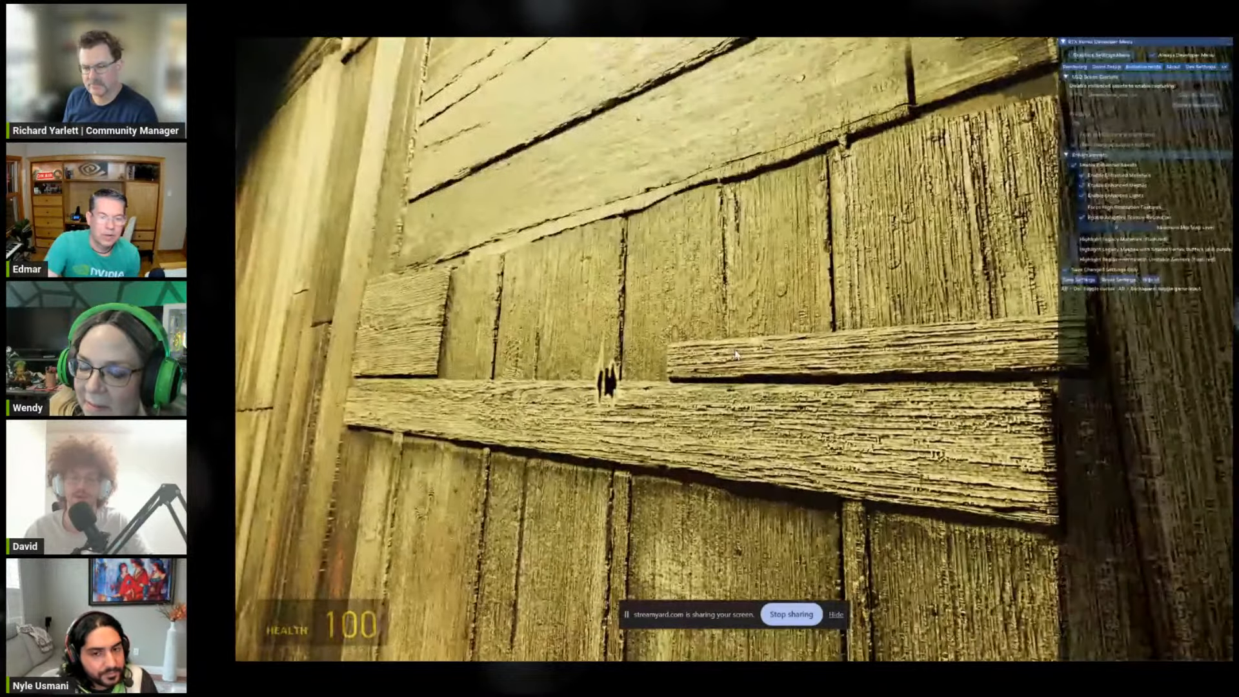
key("alt+Tab")
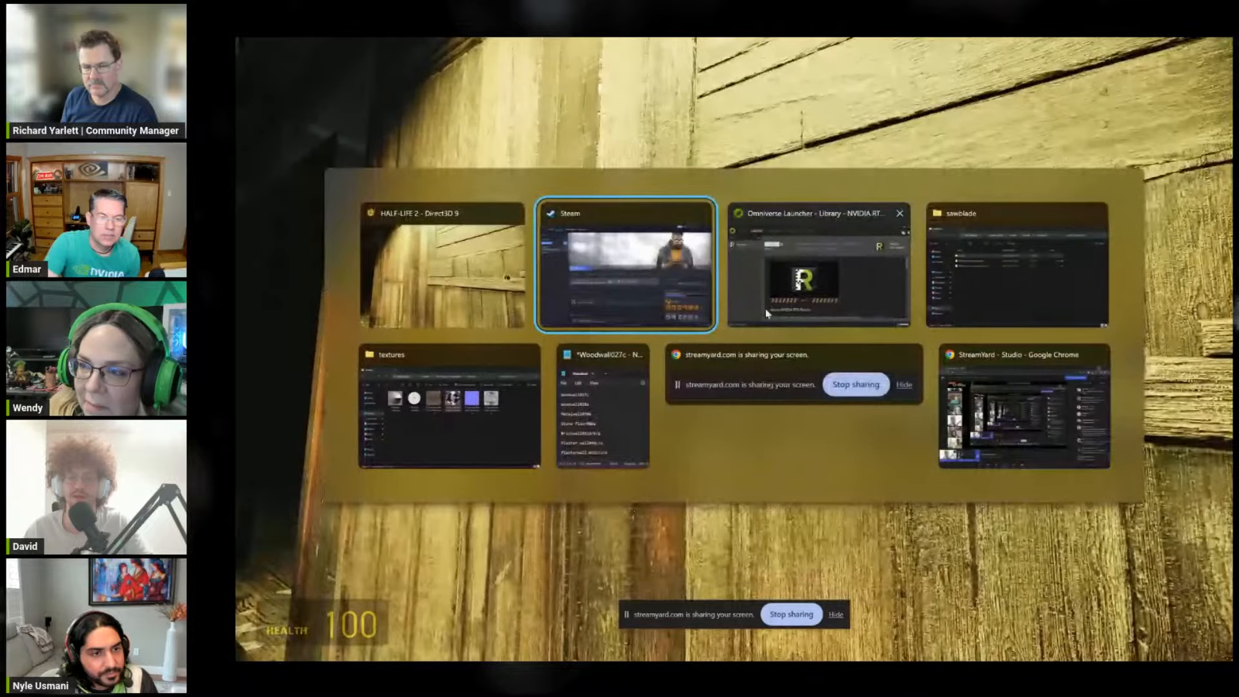
key("Escape")
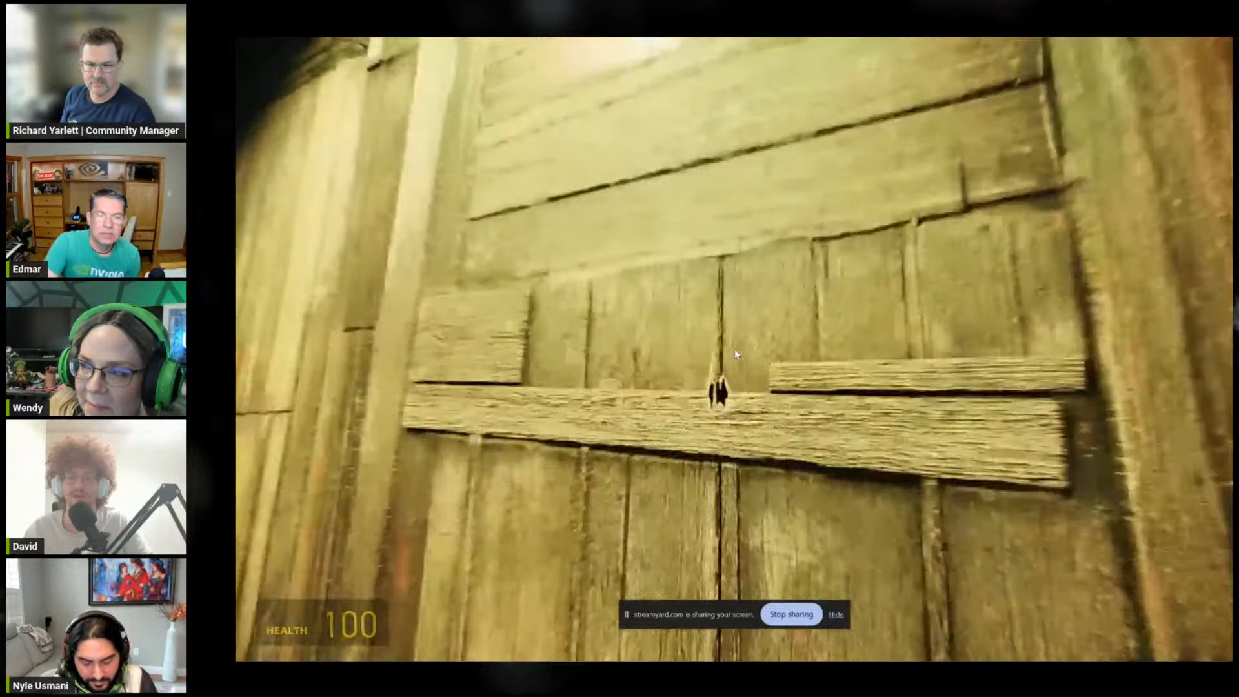
Step: Turn Enable Enhanced Assets off to view the original wall from the same angle, and turn it back on
key("alt+x")
left_click(1073, 166)
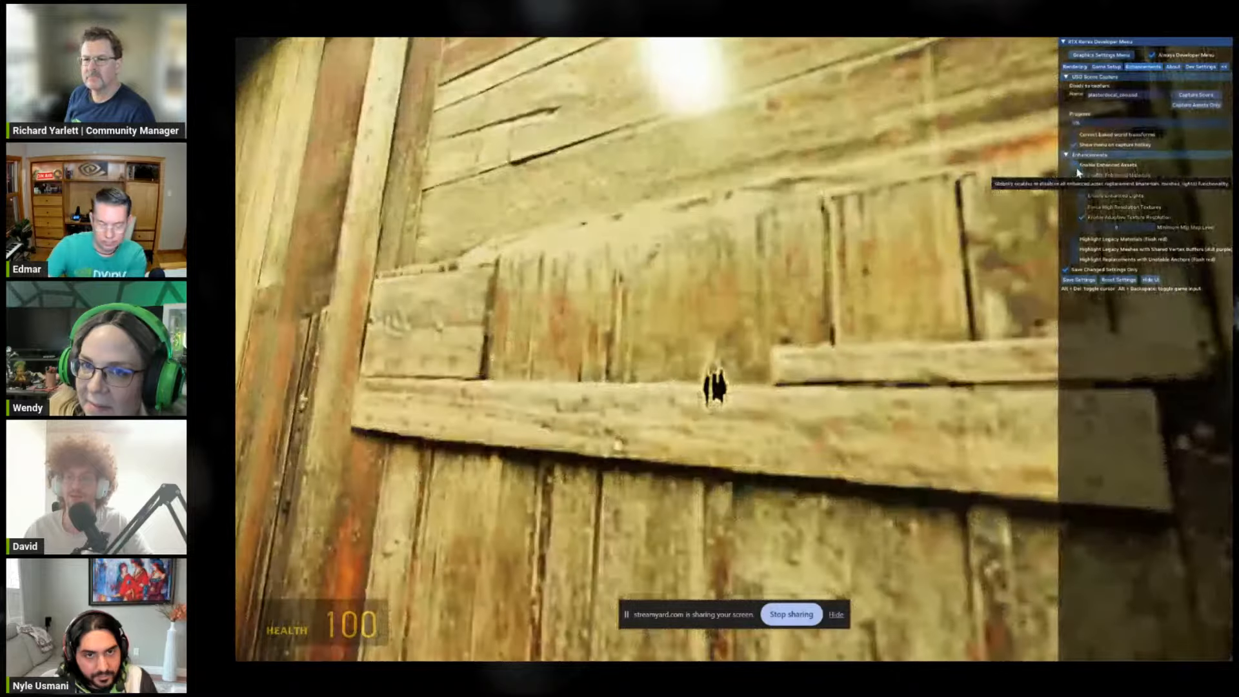
key("a")
key("d")
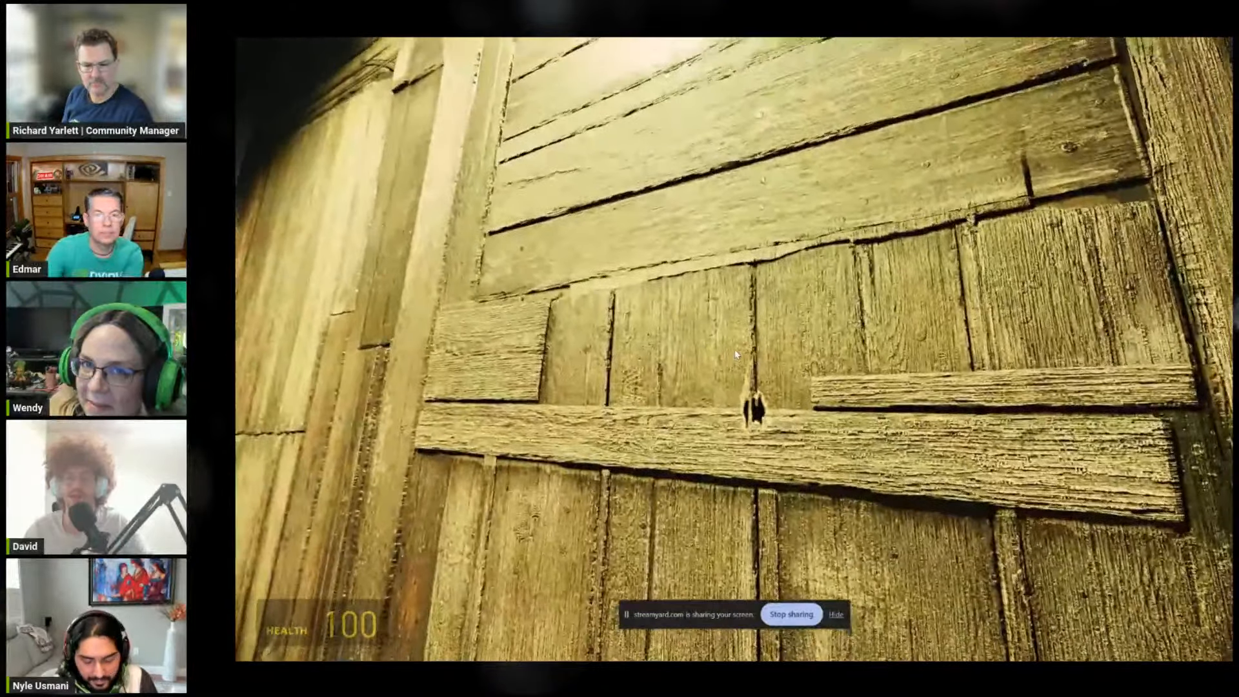
Step: Step back to view the enhanced wall's vertical boards, and return close to the bullet hole
key("a")
key("s")
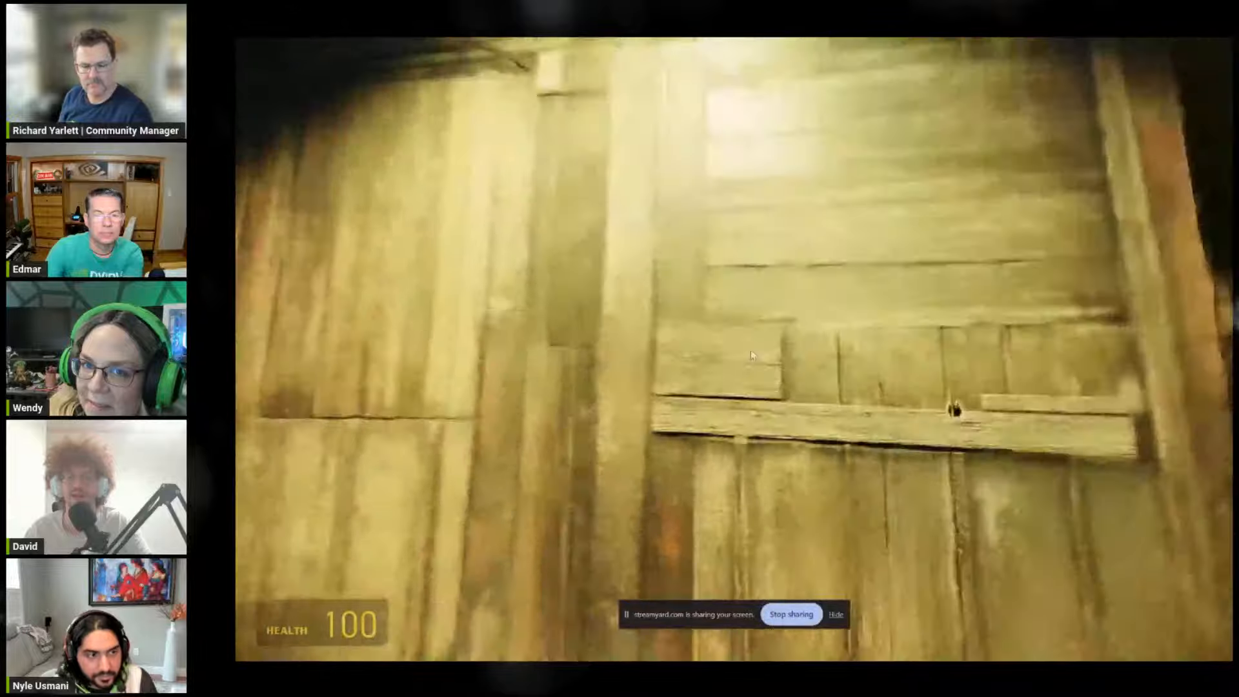
key("w")
key("d")
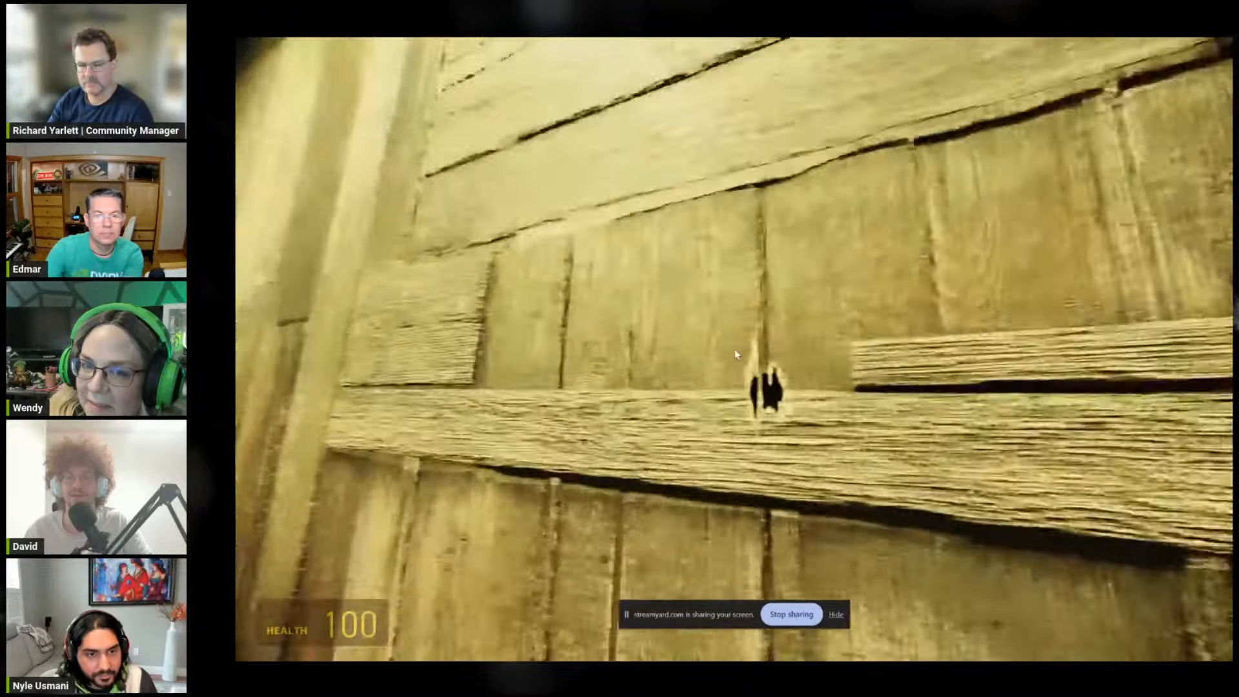
Step: Switch weapons, leave the wooden wall, and run across the yard to the broken doorway of the paper-strewn wooden building
key("s")
key("1")
left_click(749, 355)
key("w")
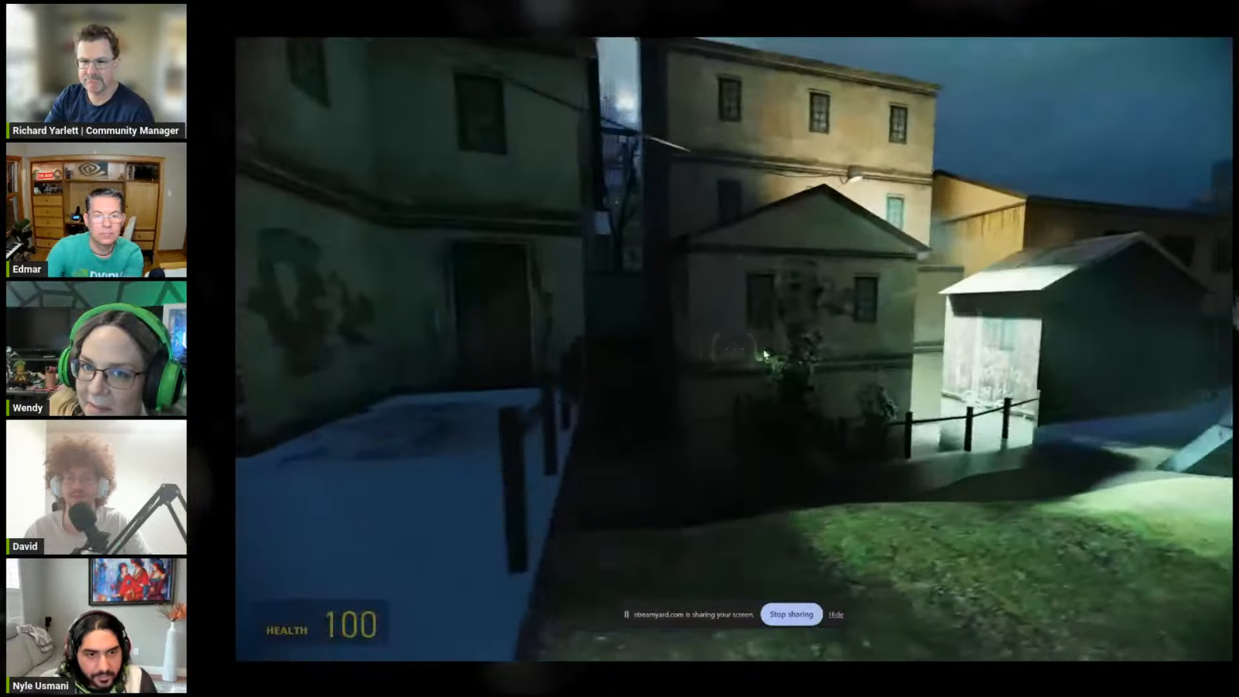
key("w")
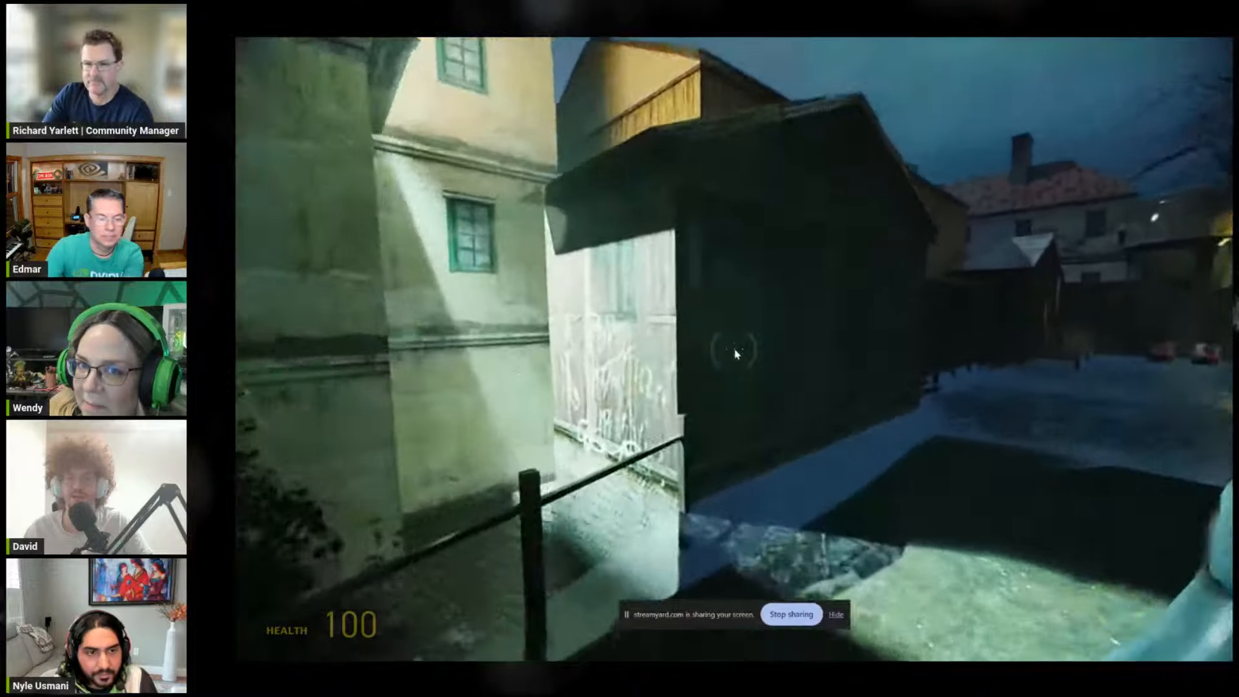
key("w")
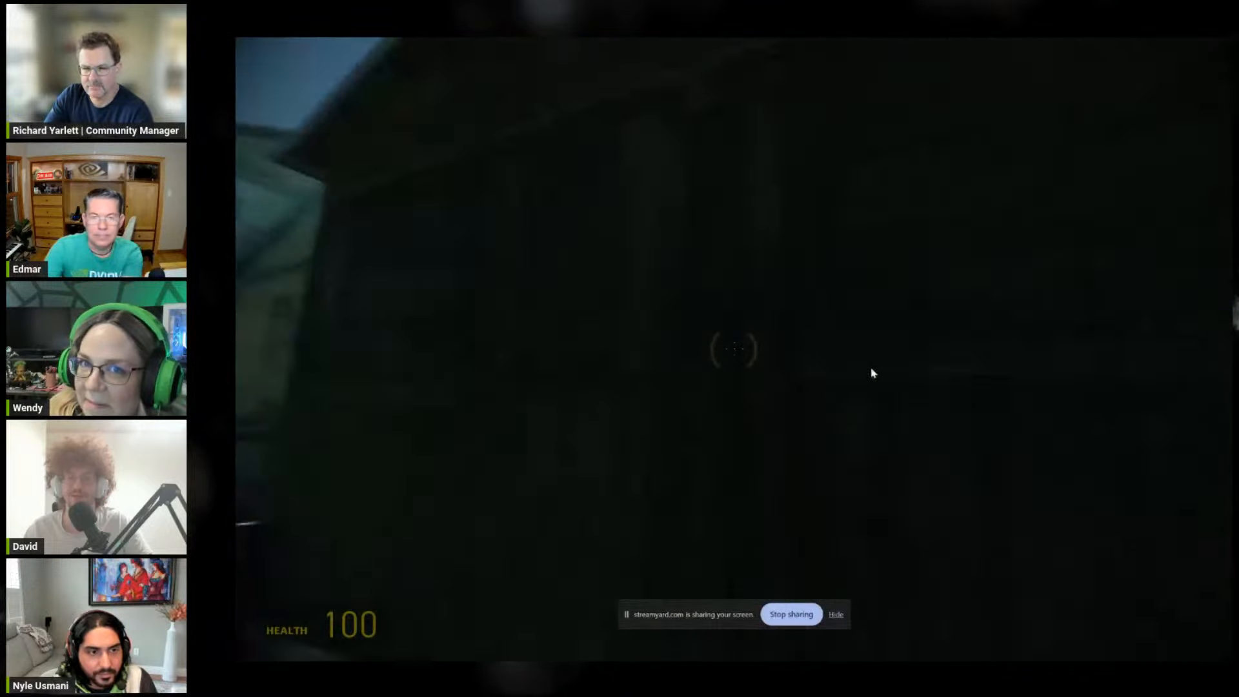
key("w")
key("shift+w")
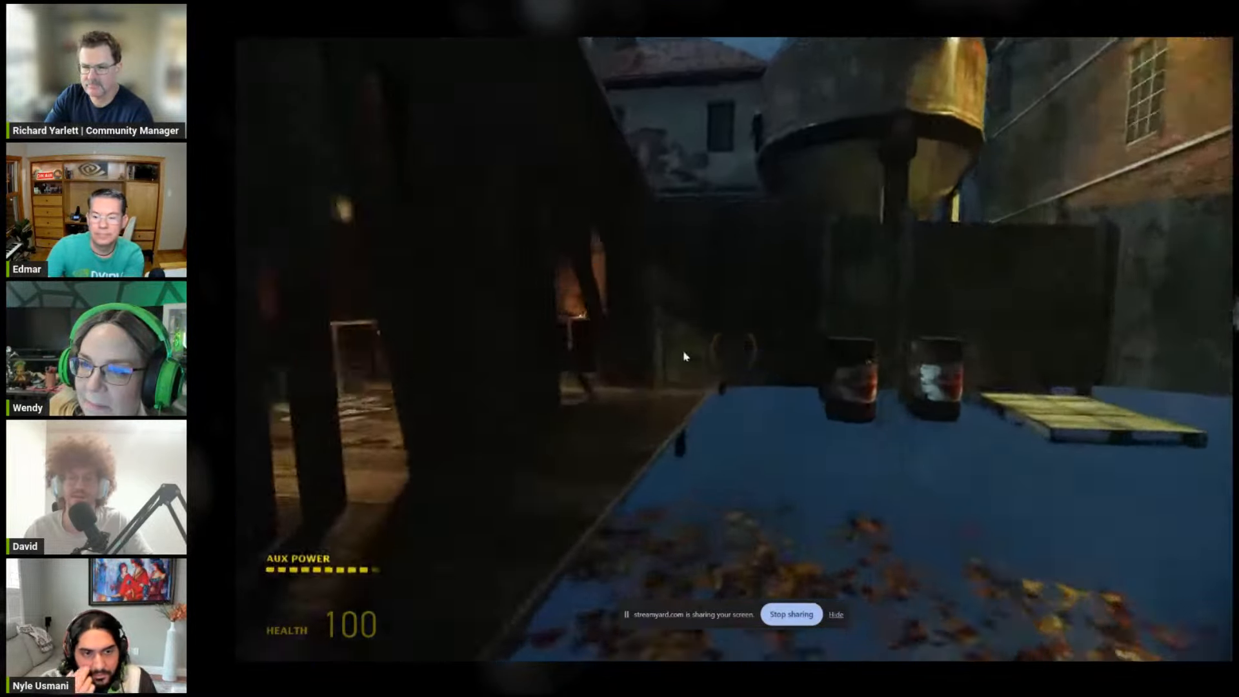
key("w")
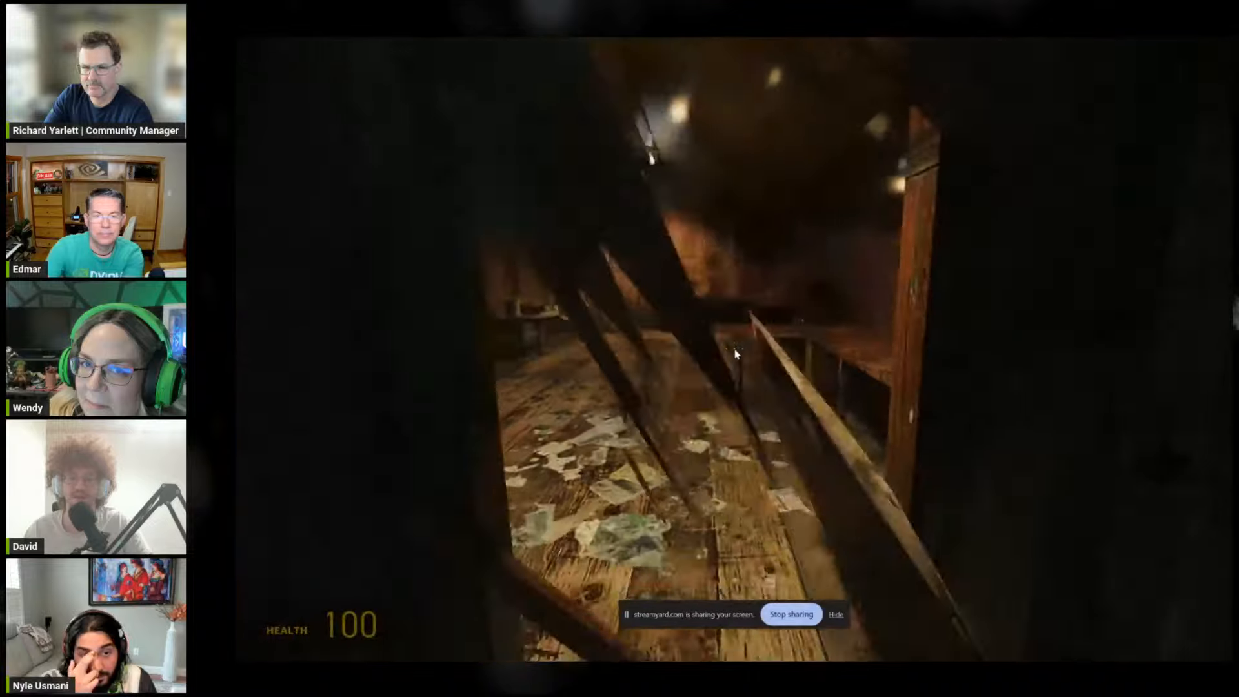
Step: Enter the wooden building and approach the rusty saw blades beside the workbench, briefly opening and closing the RTX Remix developer menu
key("w")
key("alt+x")
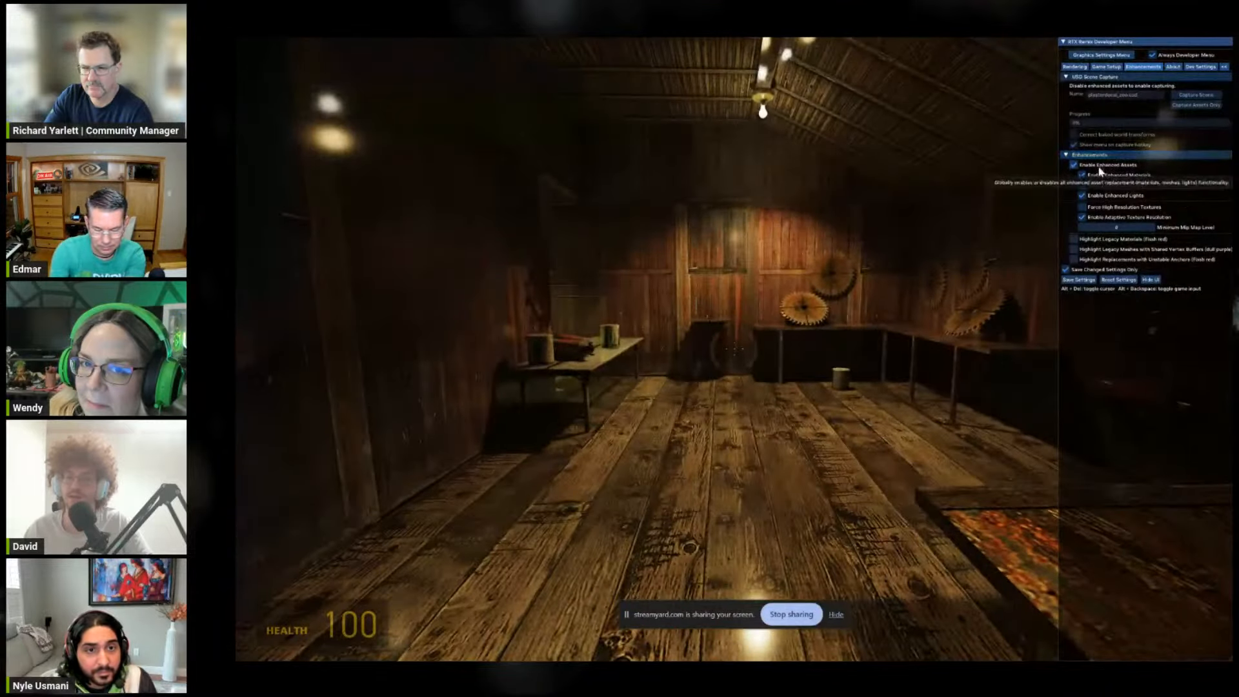
key("alt+x")
key("w")
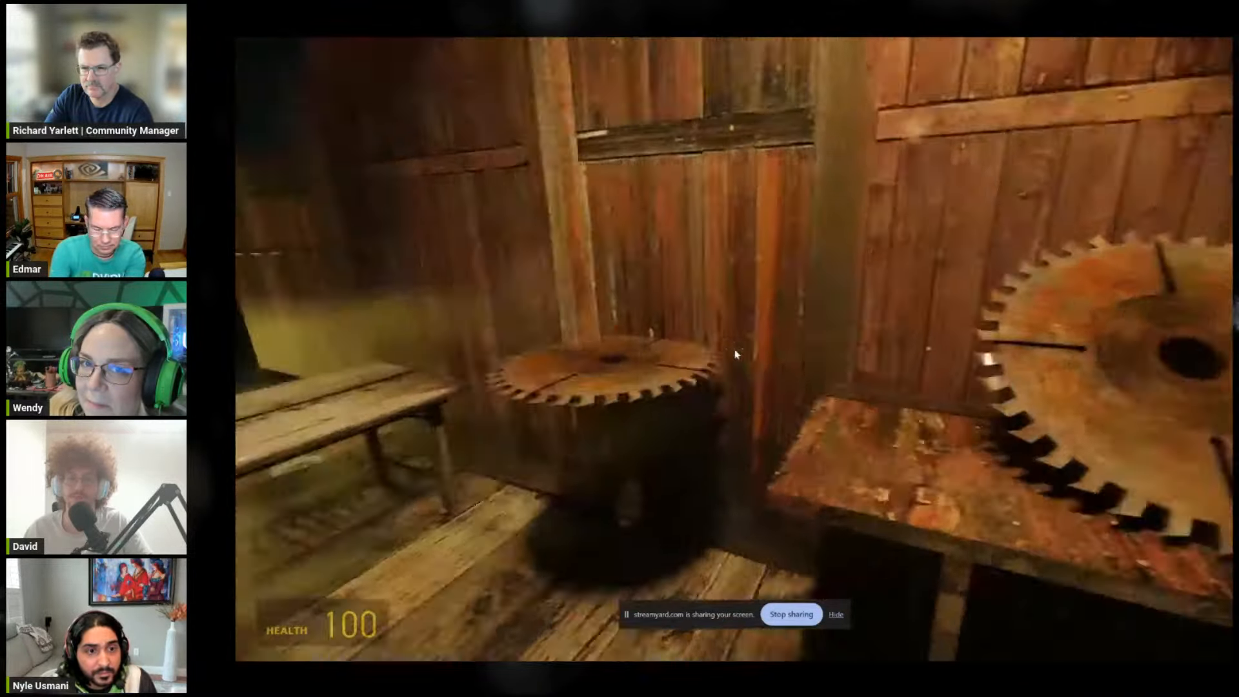
key("w")
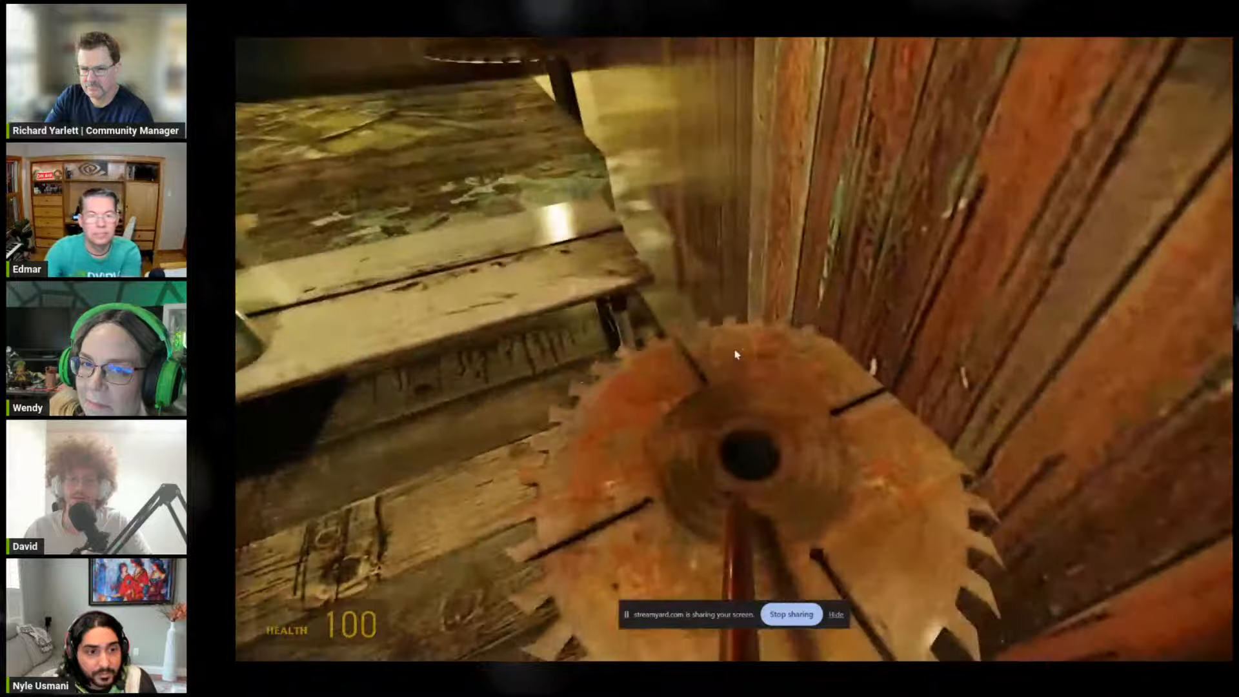
key("alt+x")
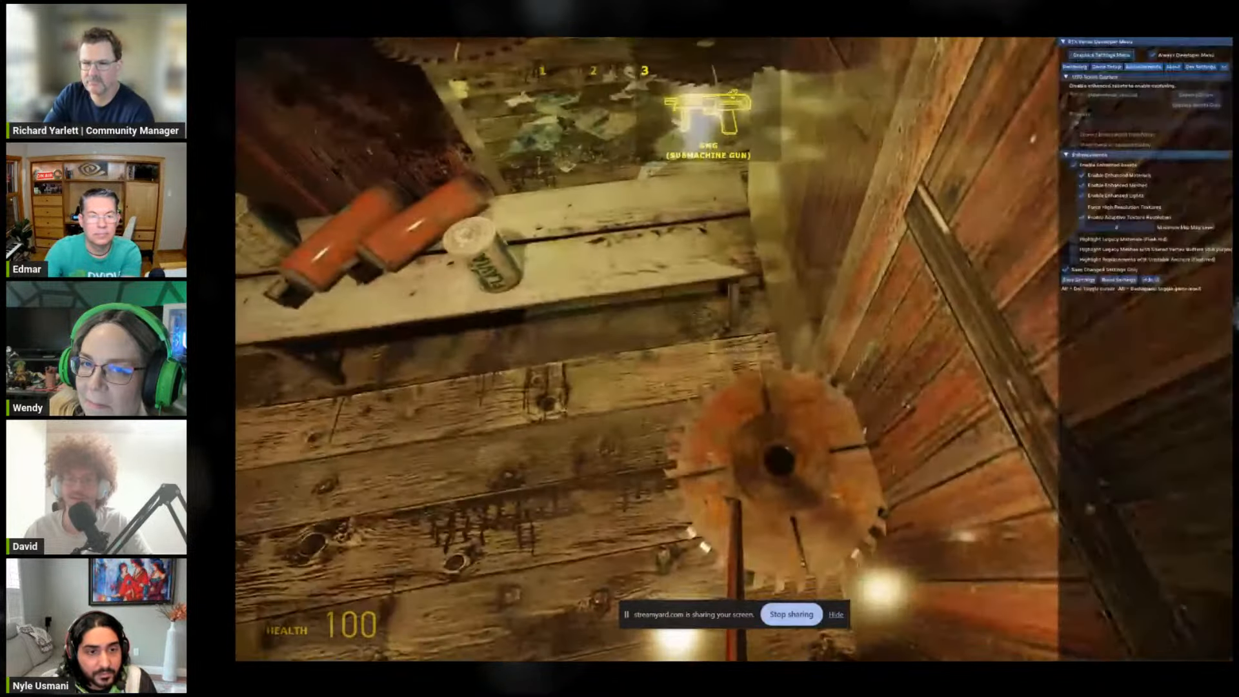
key("alt+x")
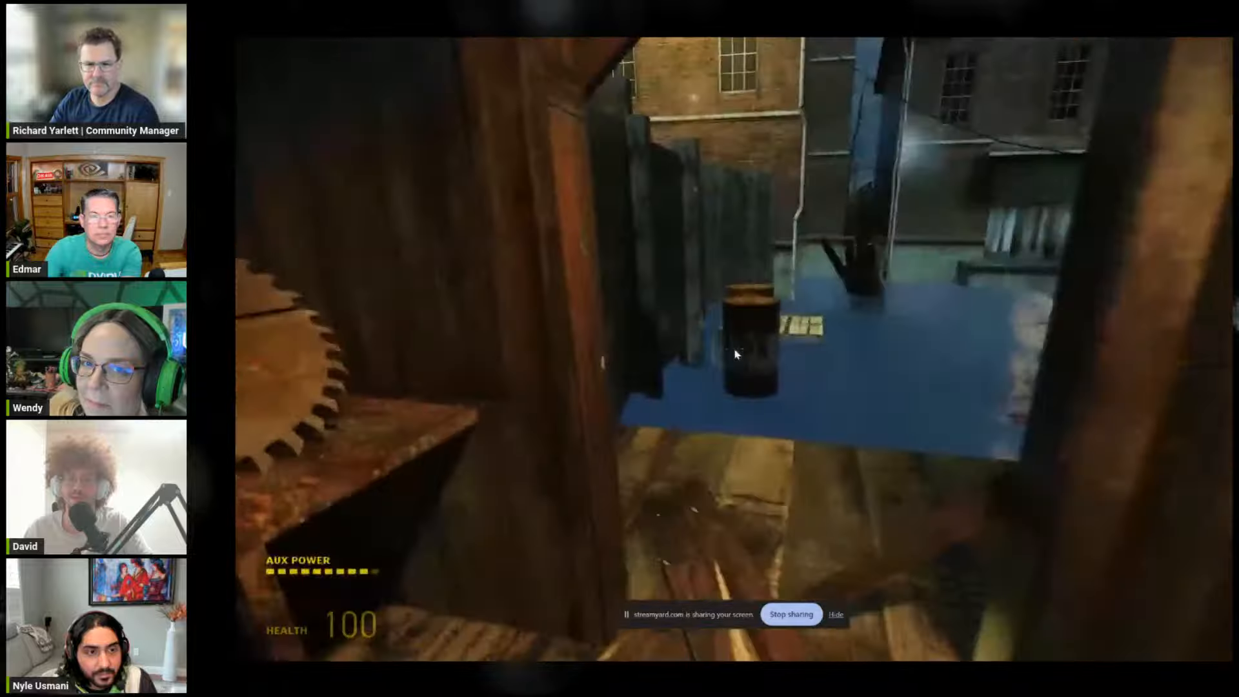
Step: Switch weapons, sprint out into the leaf-covered yard, and return inside to the saw blades on the workbench
scroll(737, 354, "down", 1)
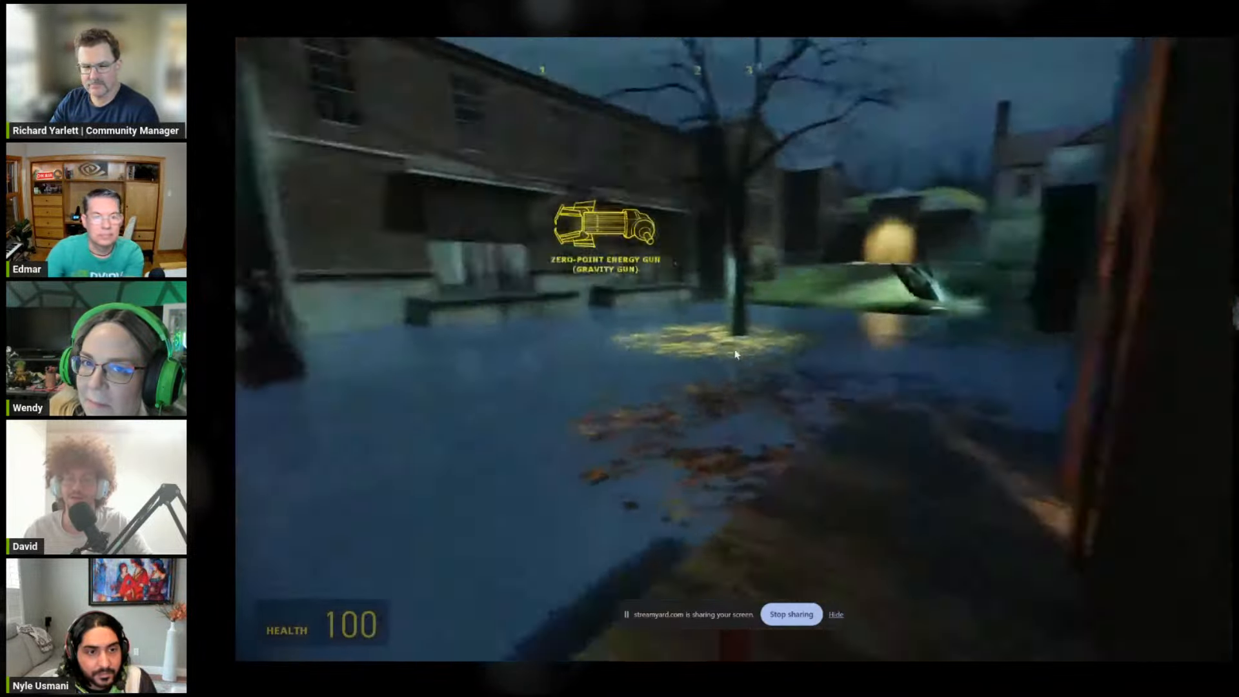
key("shift+w")
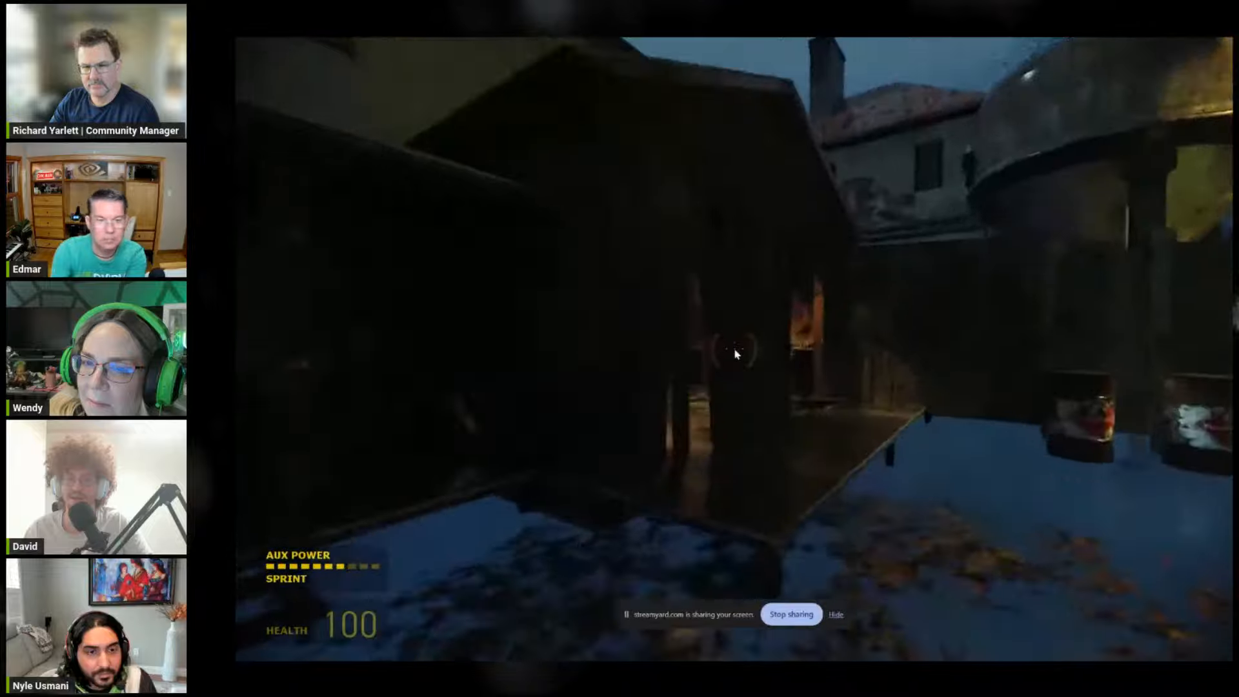
key("w")
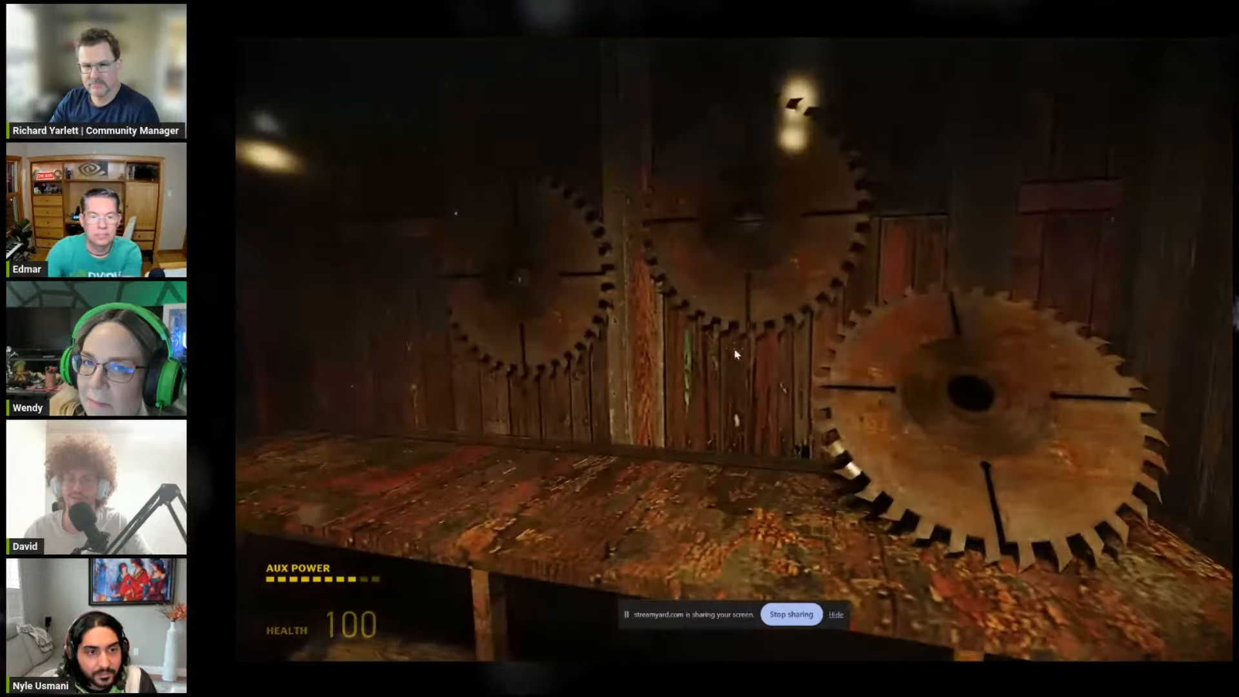
Step: Examine the rusty saw blade in the corner at close range and from above, and step back into the room
key("w")
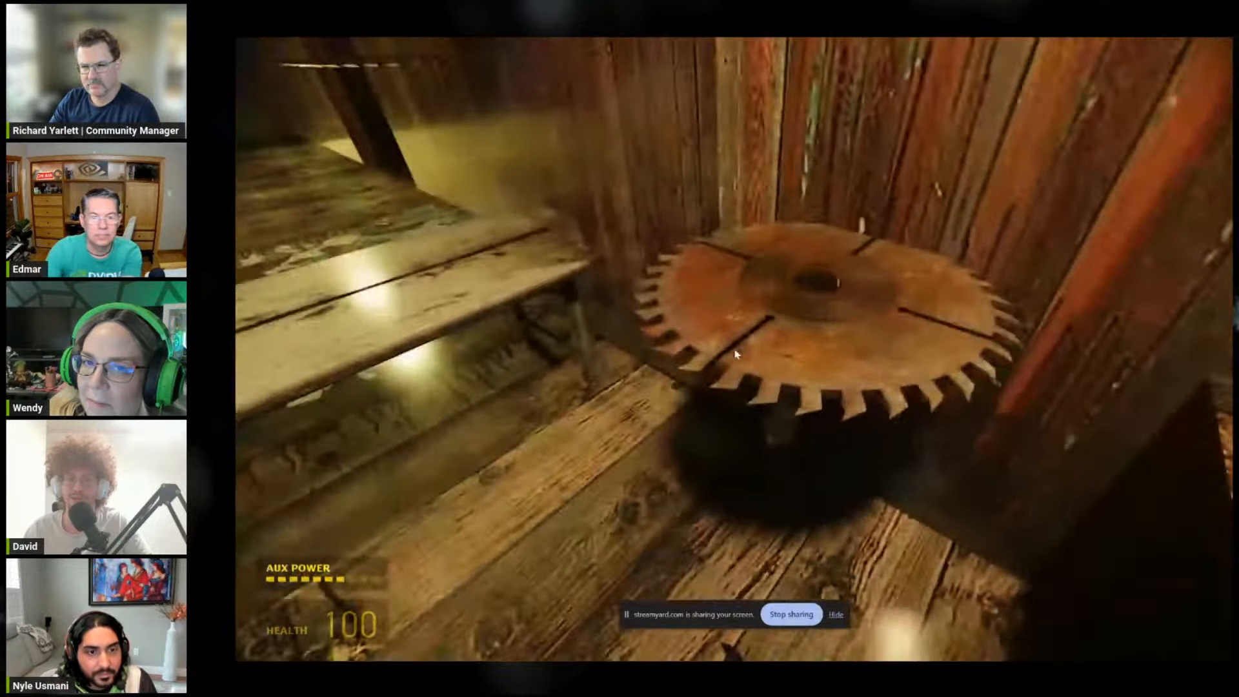
key("d")
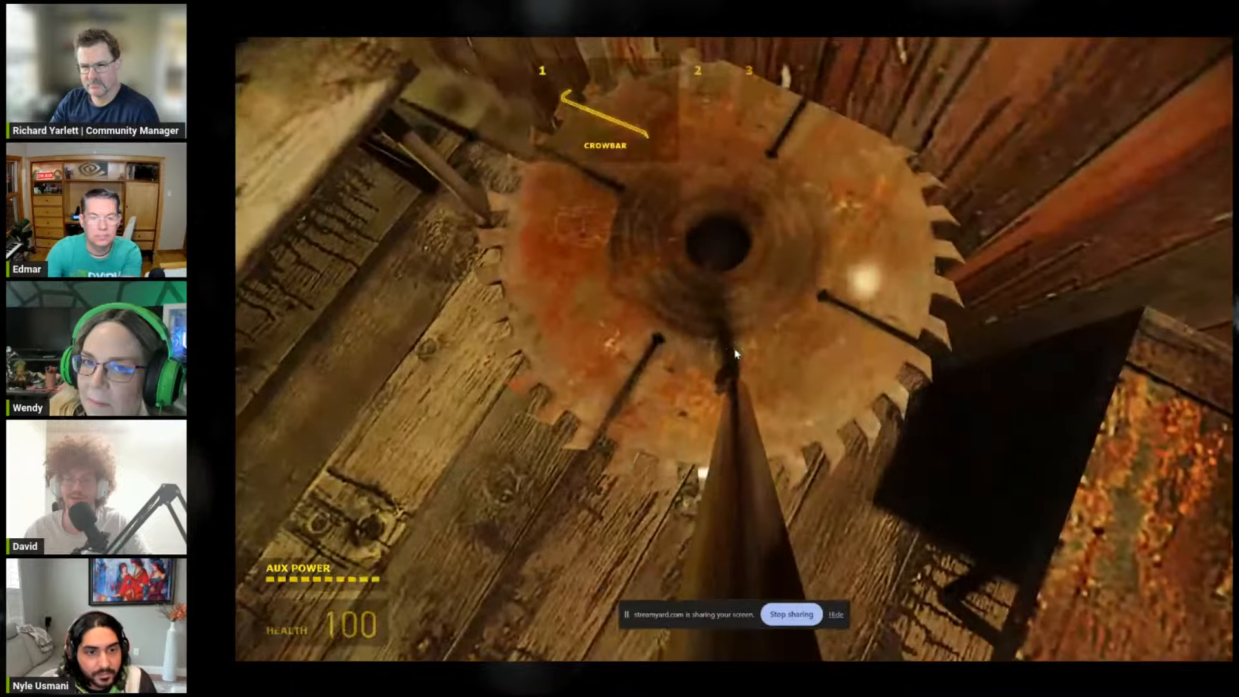
key("e")
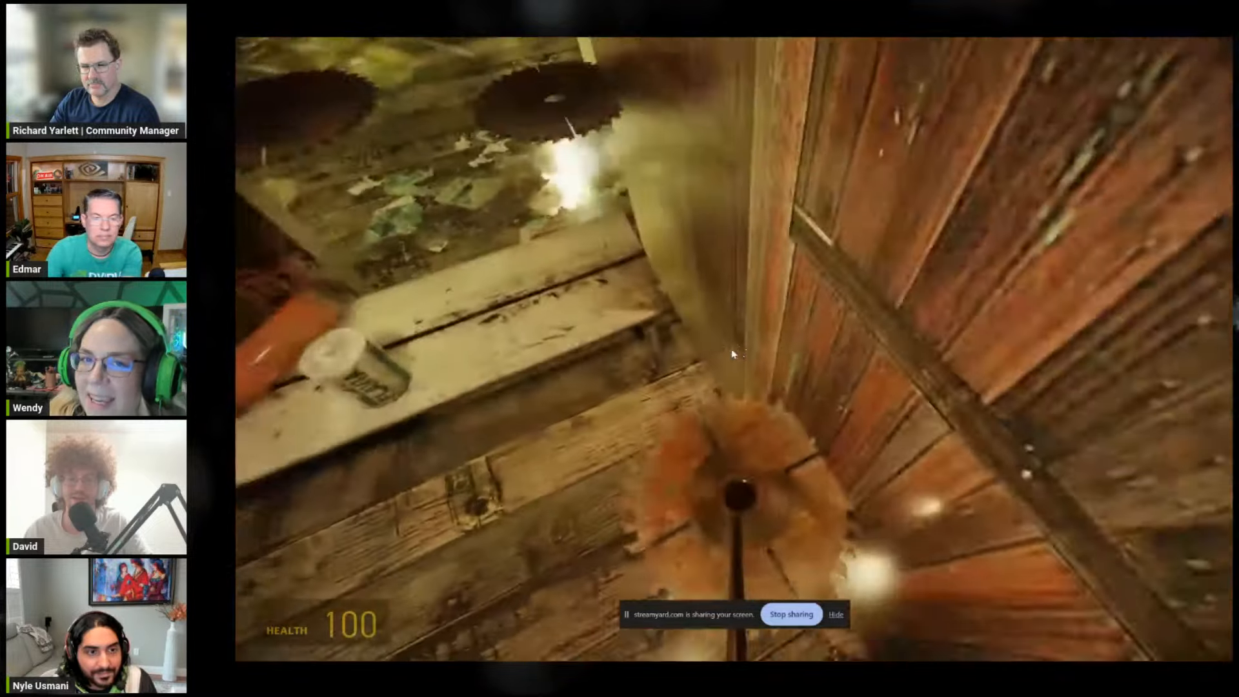
key("w")
key("s")
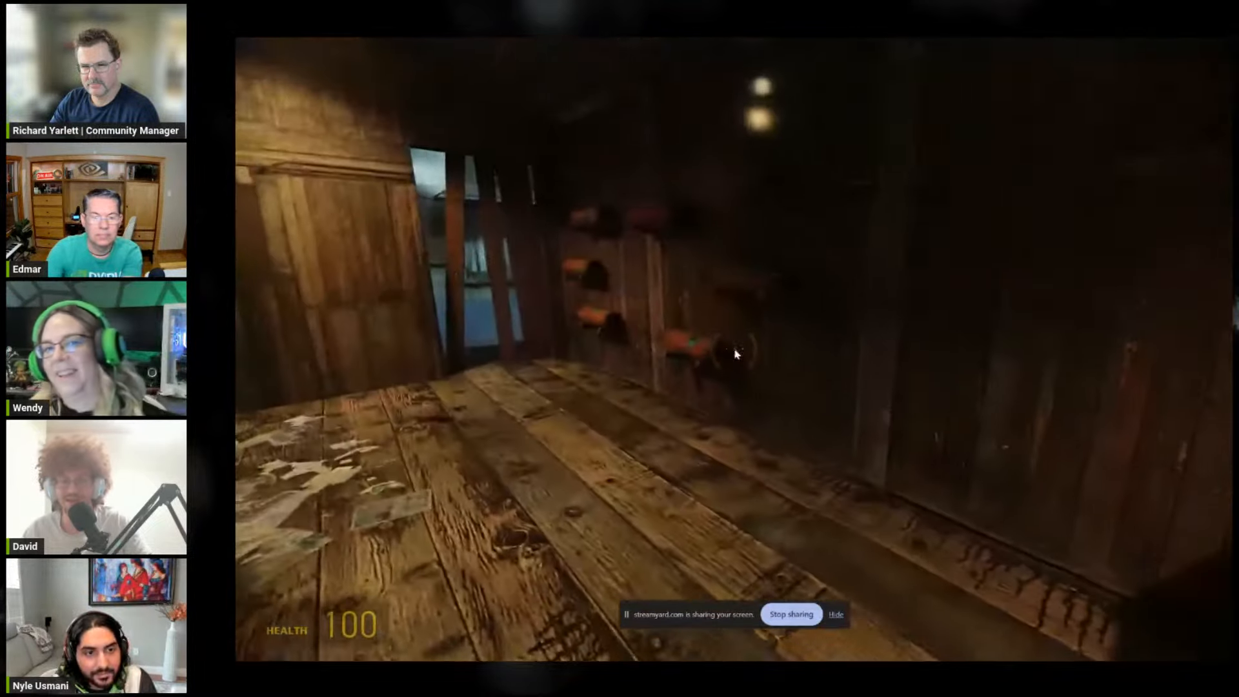
Step: Quit Half-Life 2 without saving the current game
key("grave")
left_click(315, 426)
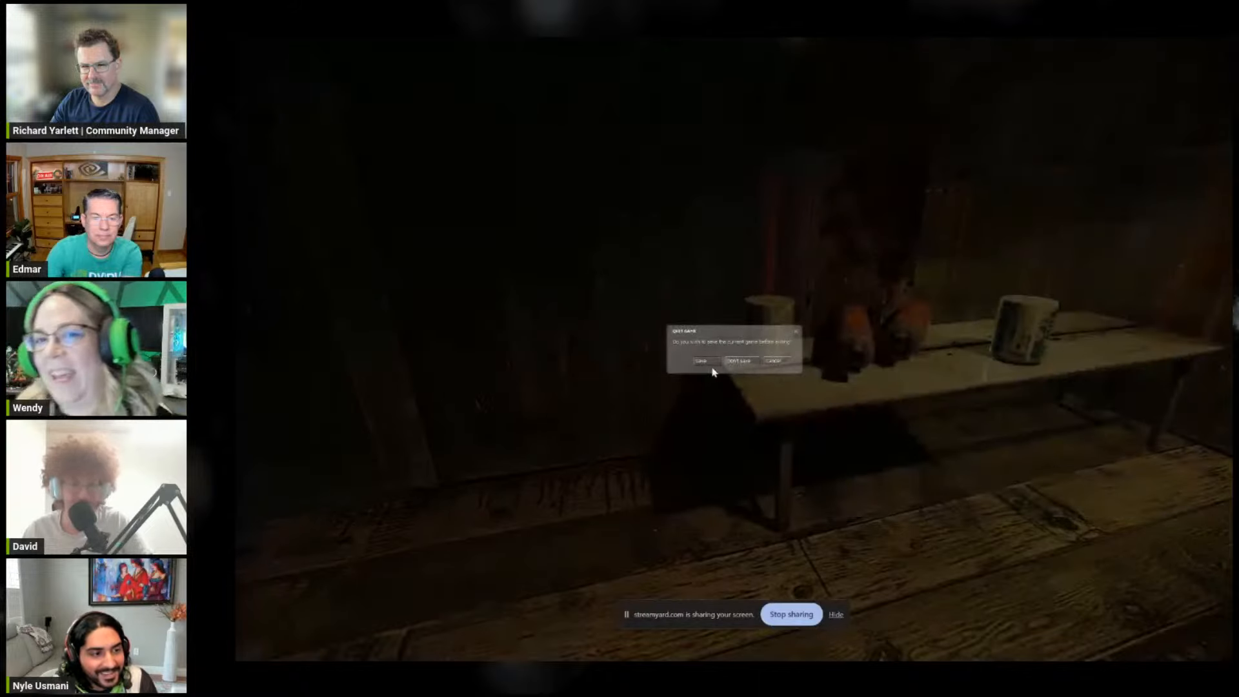
left_click(738, 361)
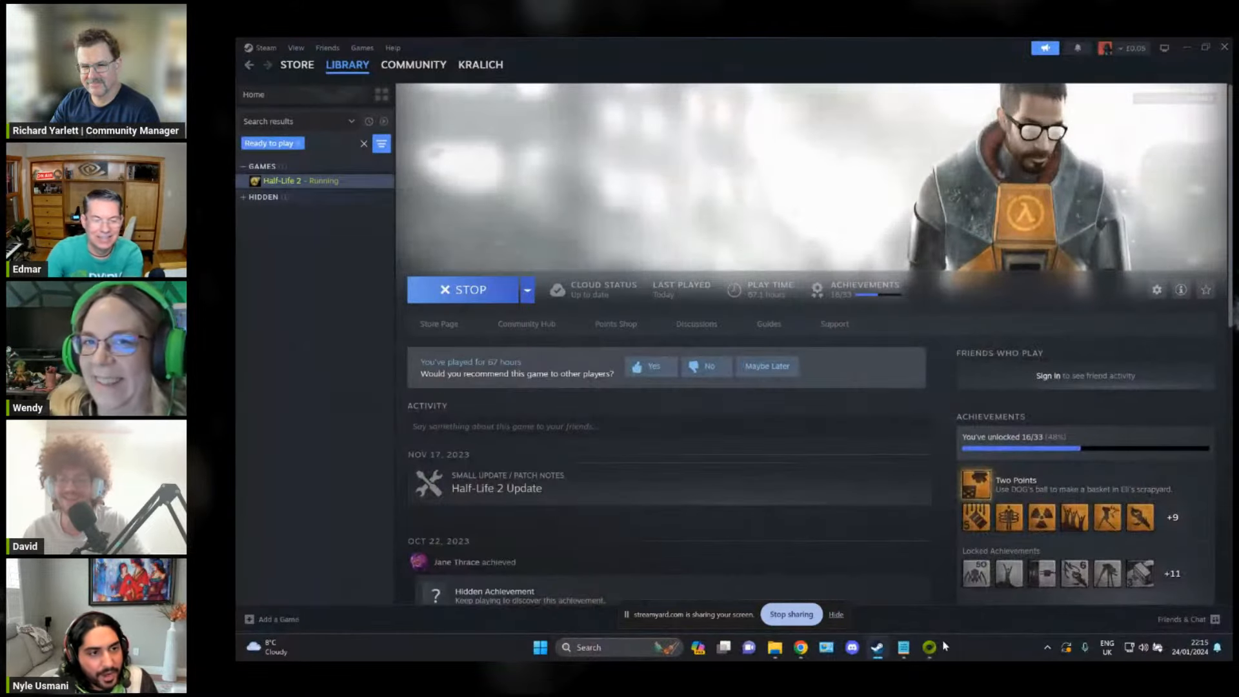
Step: Switch to the NVIDIA Omniverse launcher's RTX Remix library page, minimize Steam, and reposition the launcher window on the desktop
left_click(930, 648)
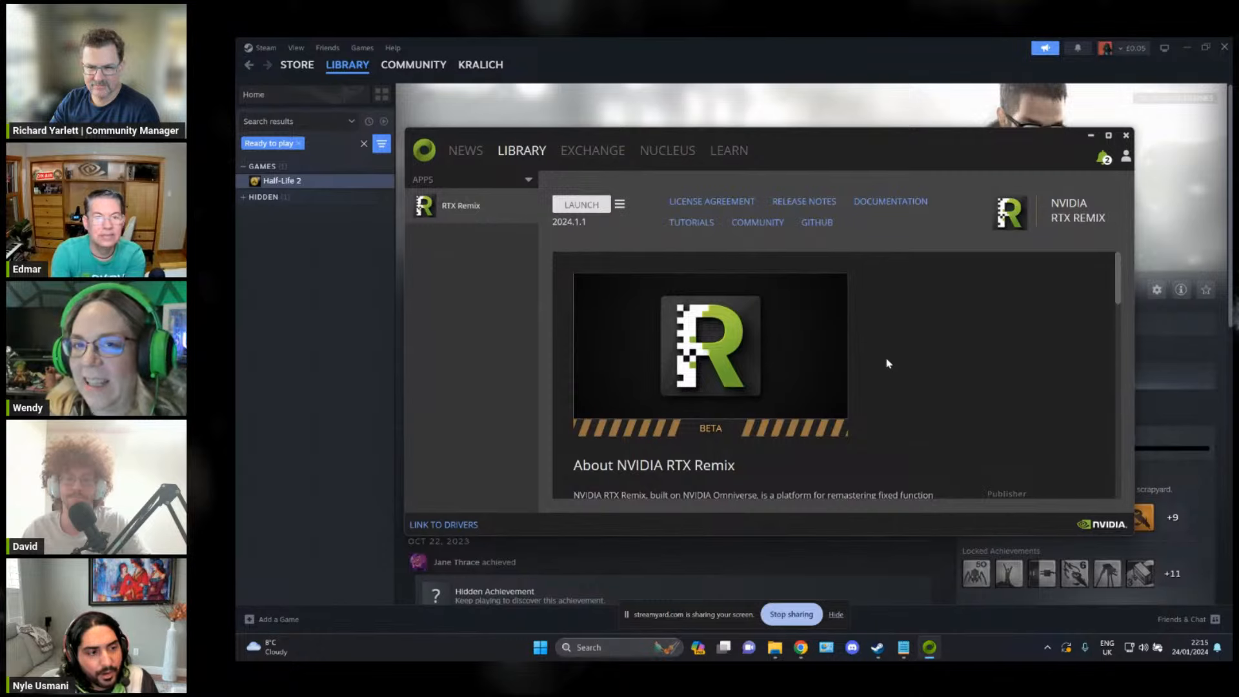
left_click(872, 56)
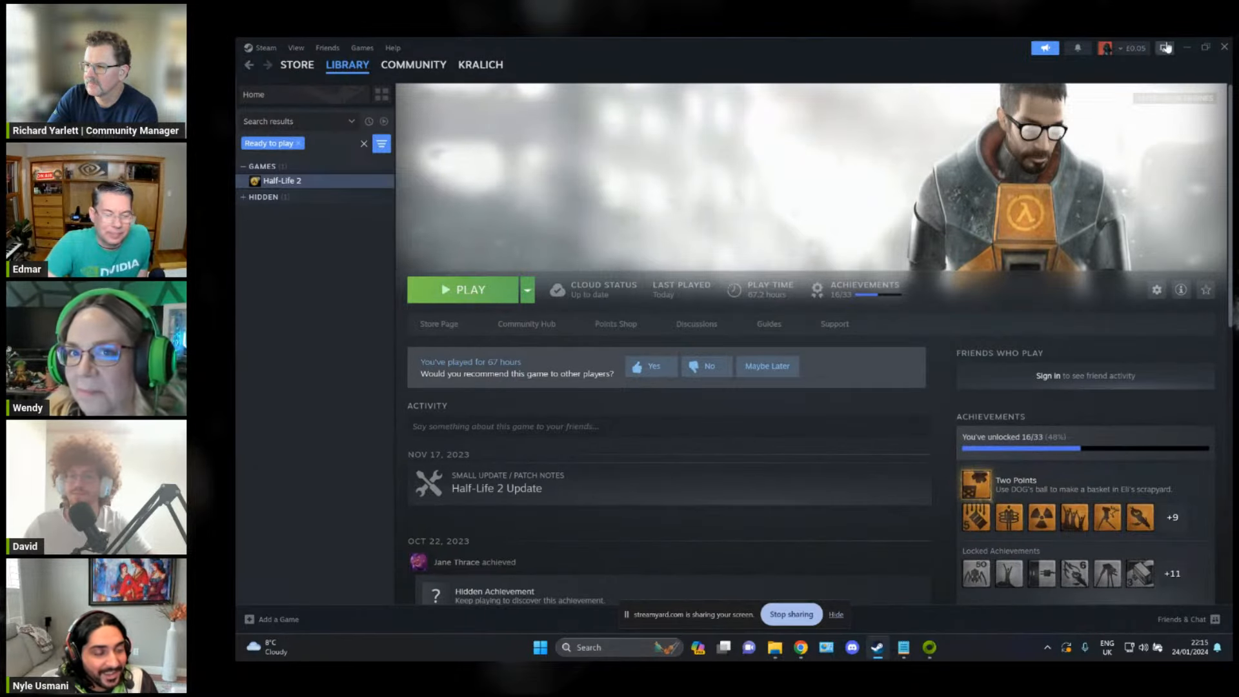
left_click(1186, 47)
left_click_drag(862, 152, 875, 180)
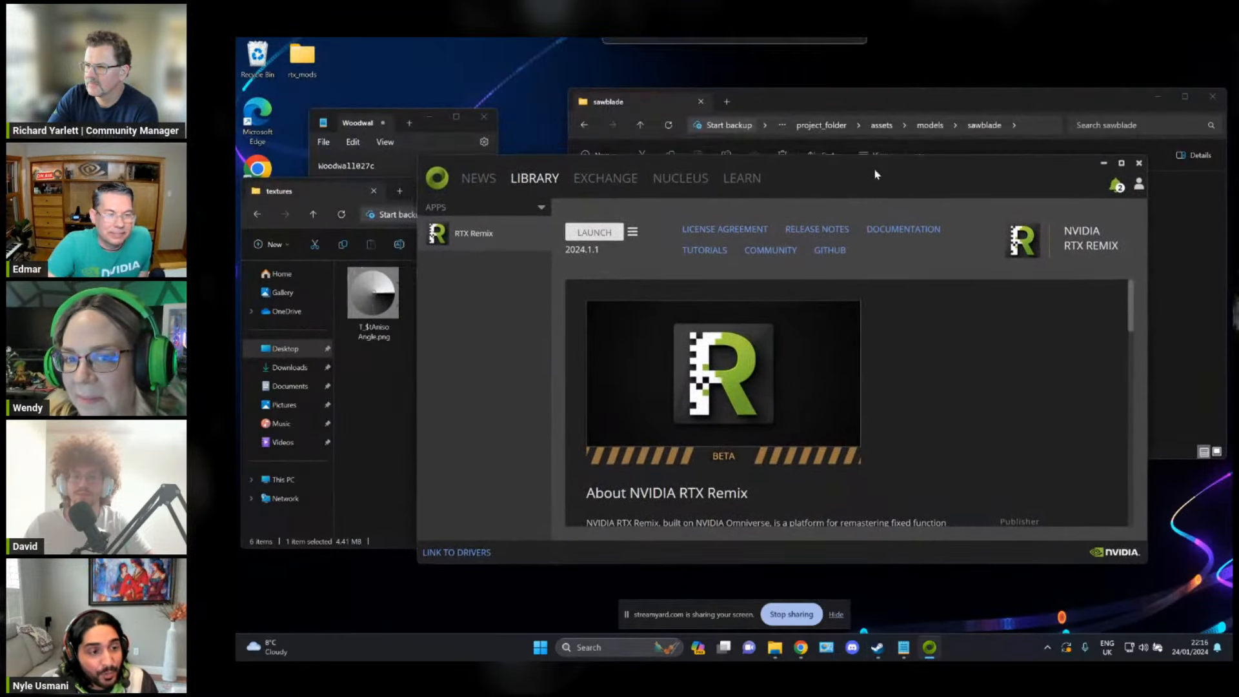